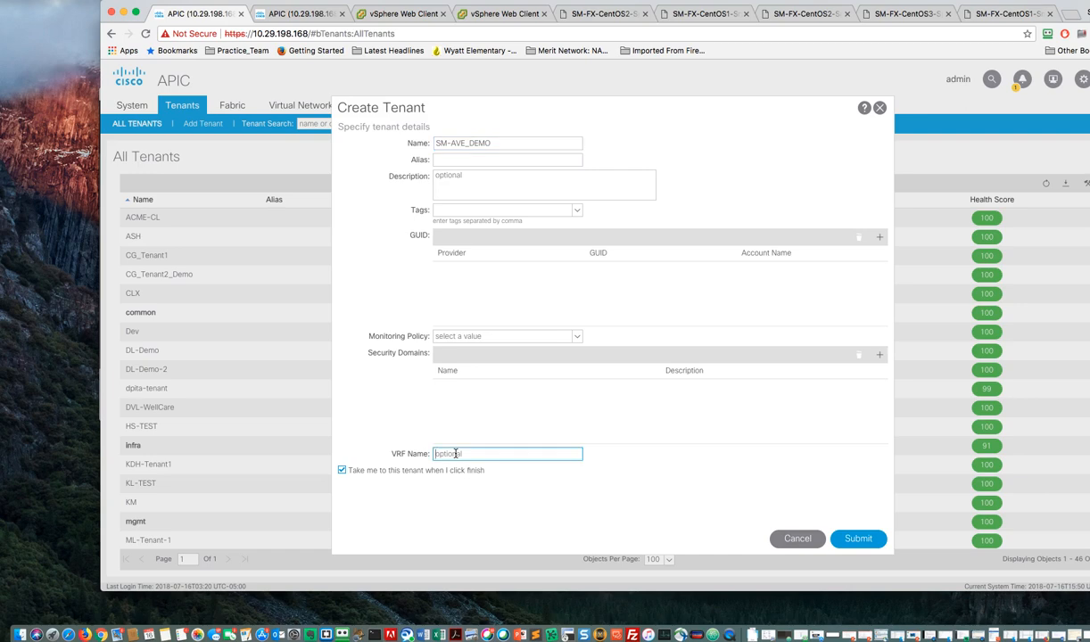
- Set the new tenant's VRF name to AVE_DEMO and create the SM-AVE_DEMO tenant
type("AVE_DEMO")
left_click(858, 539)
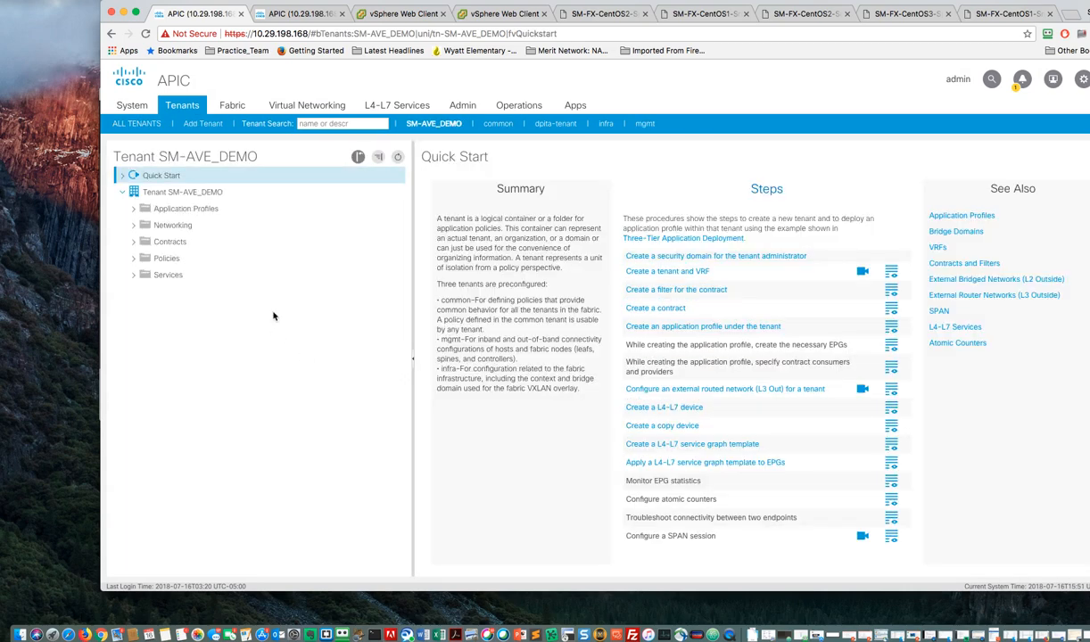
- View the EPG Collection for VRF policy of the AVE_DEMO VRF under the tenant's networking
left_click(132, 226)
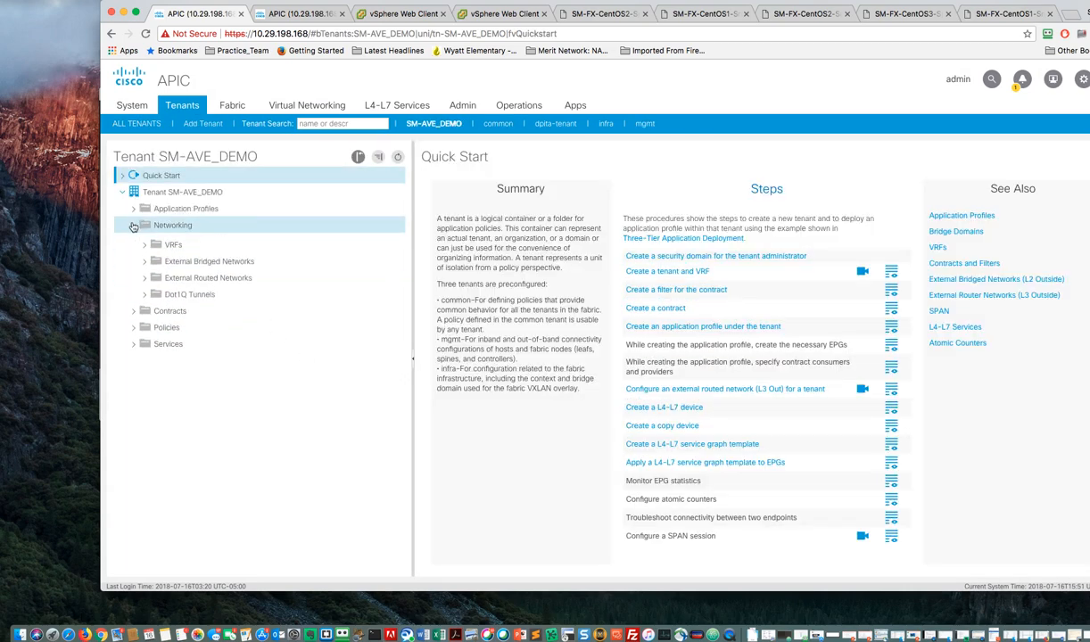
left_click(144, 259)
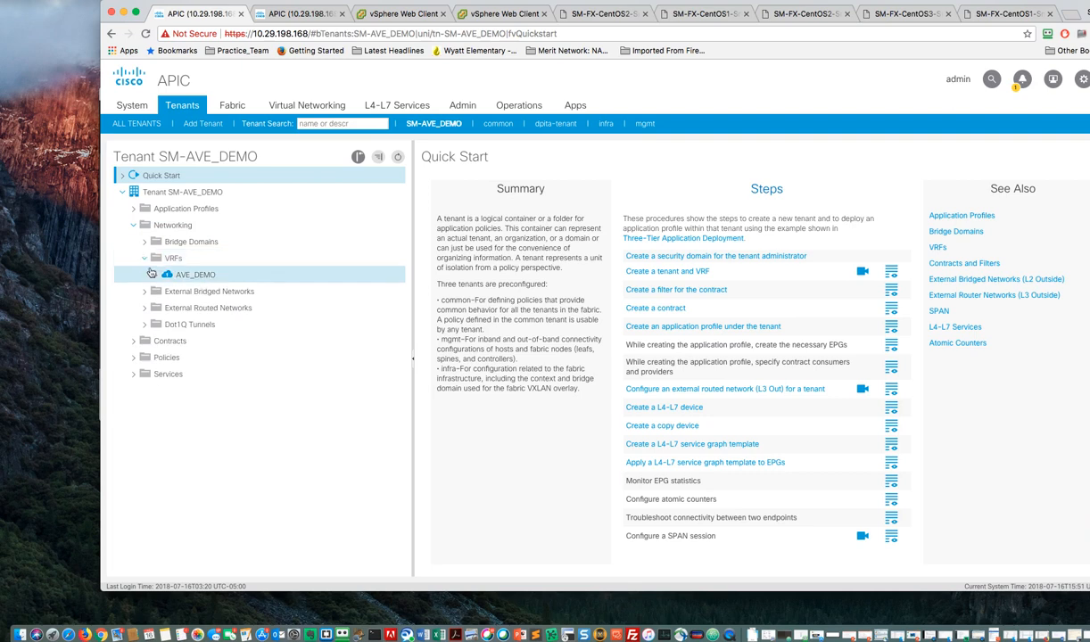
left_click(155, 275)
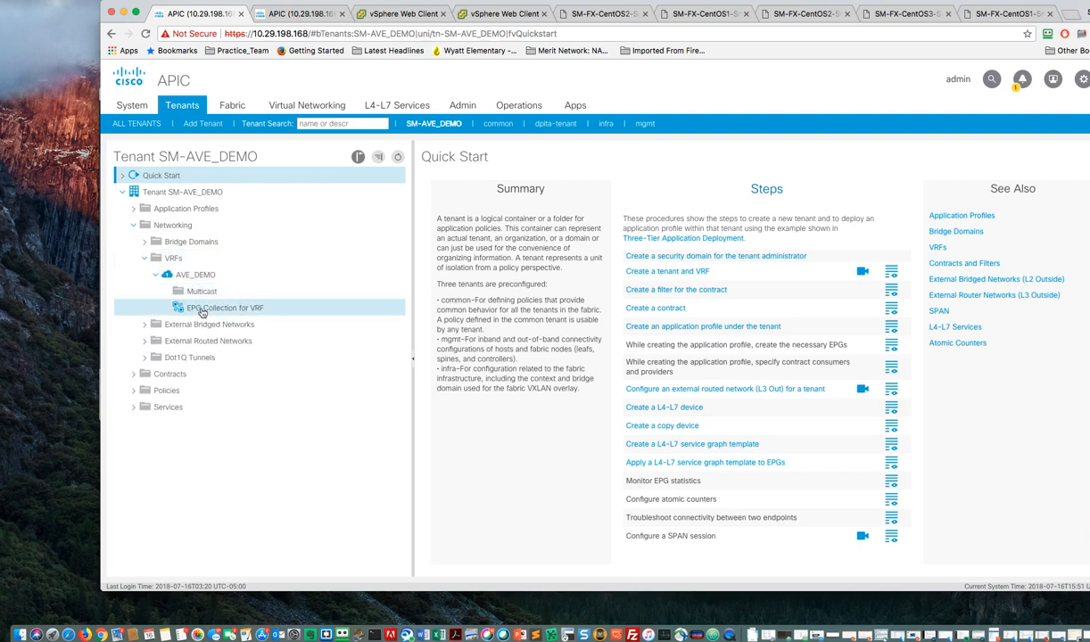
left_click(202, 310)
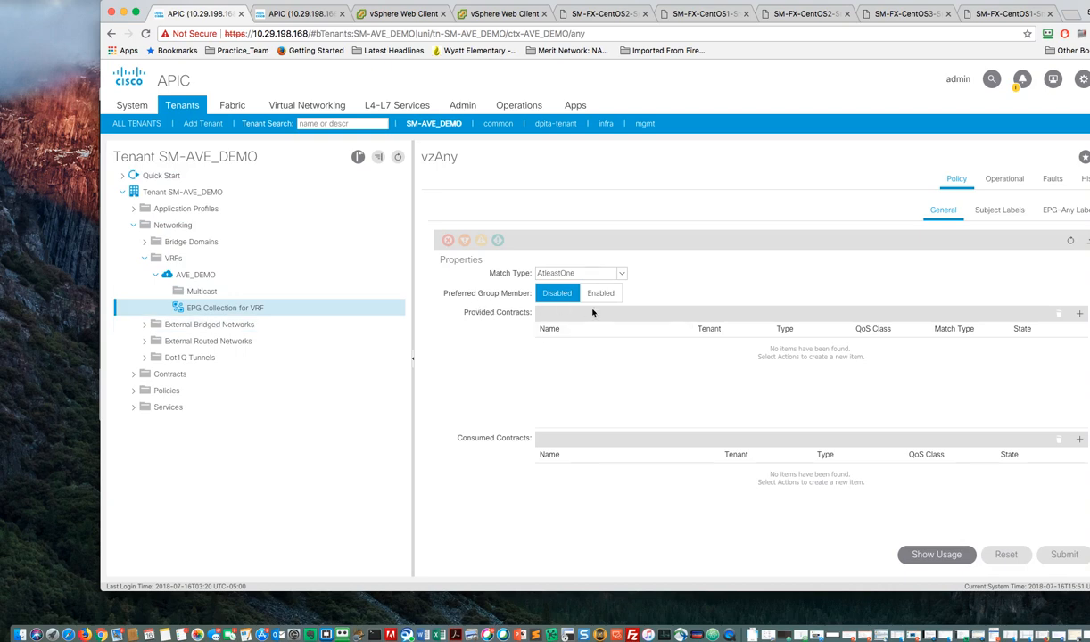
- Start a new bridge domain named BD-10 in the AVE_DEMO VRF and continue to its L3 configurations
left_click(177, 244)
right_click(180, 245)
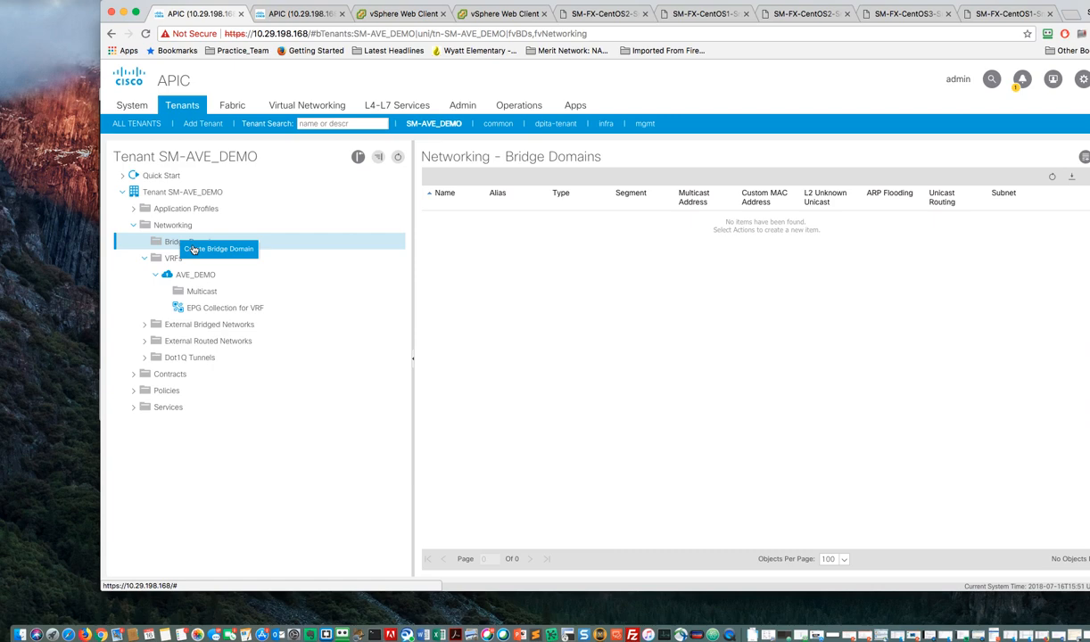
left_click(194, 249)
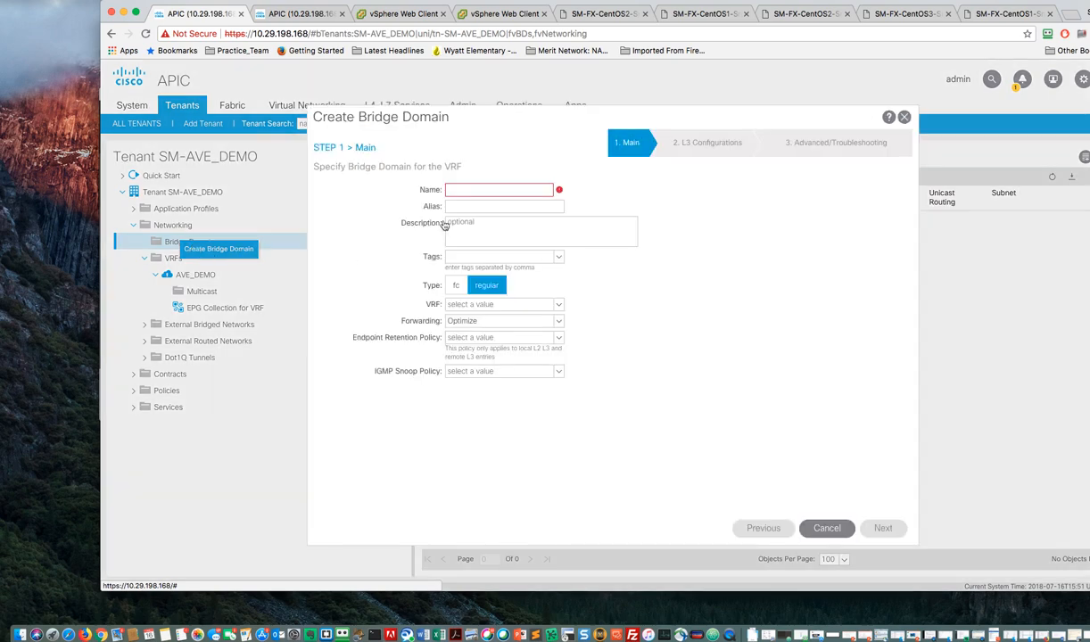
left_click(472, 189)
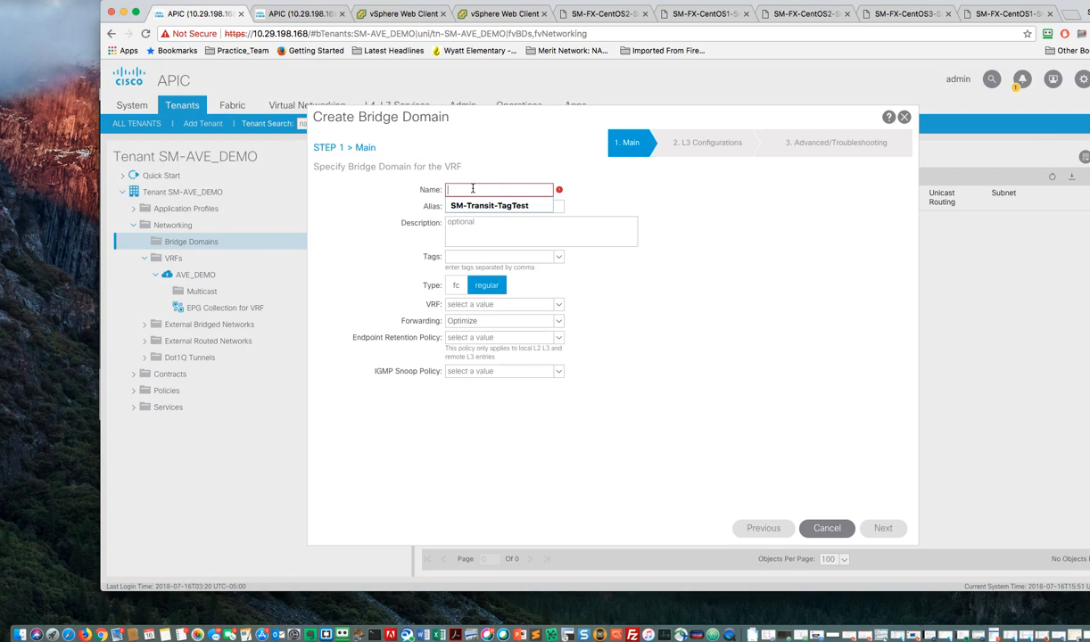
type("BD-10")
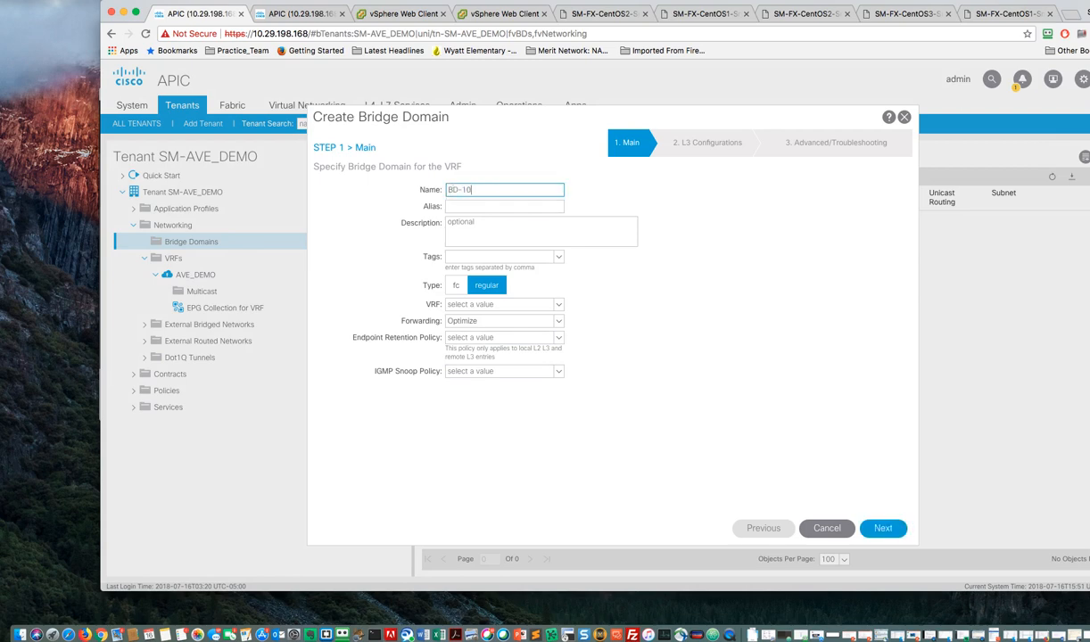
left_click(541, 305)
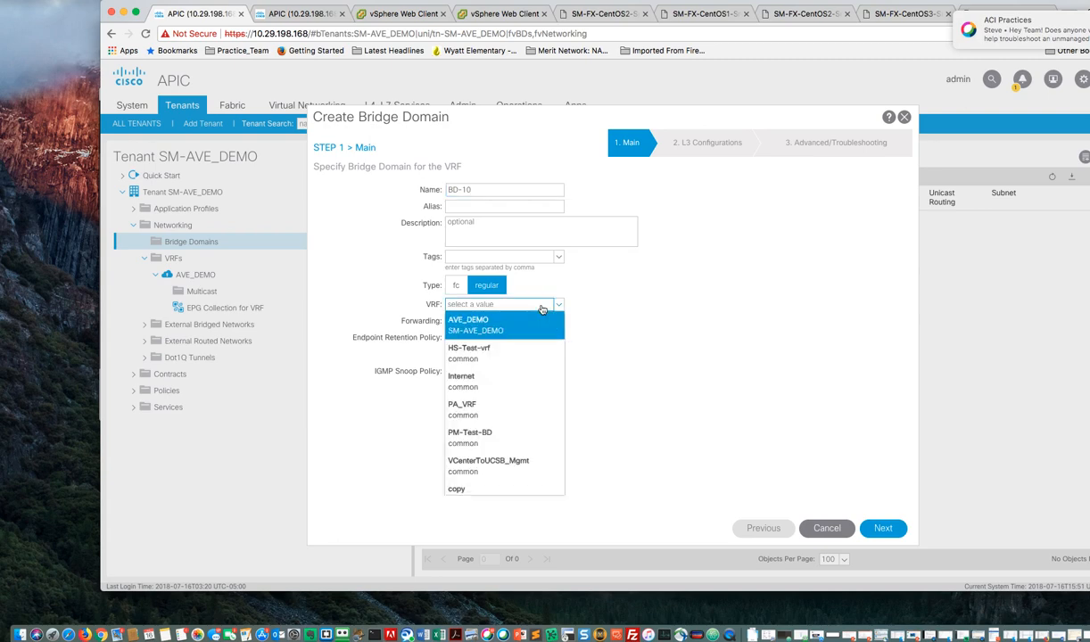
left_click(486, 323)
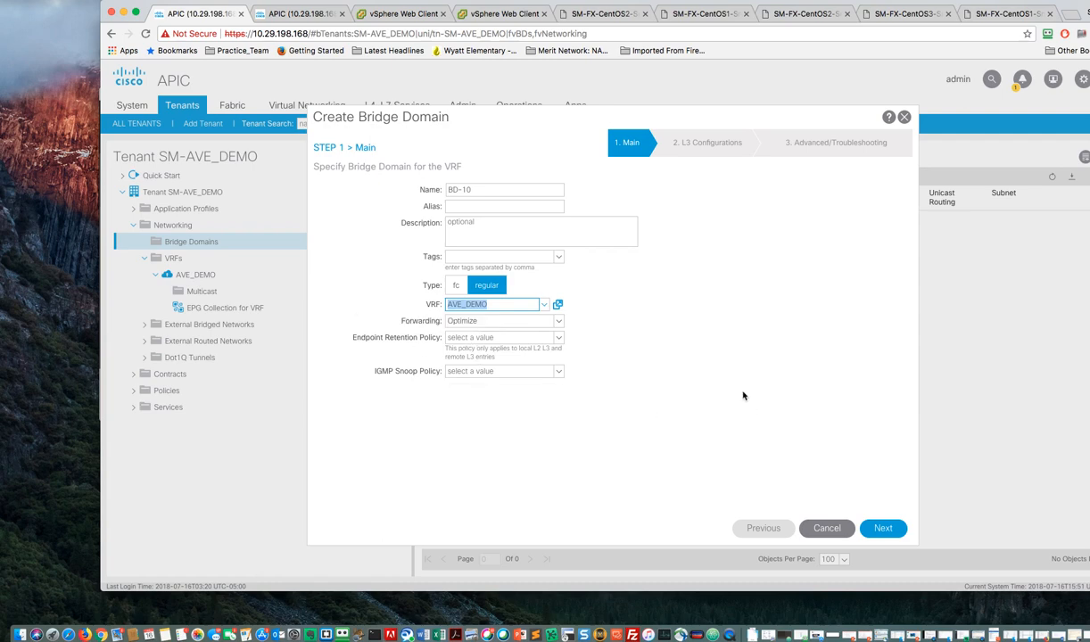
left_click(882, 528)
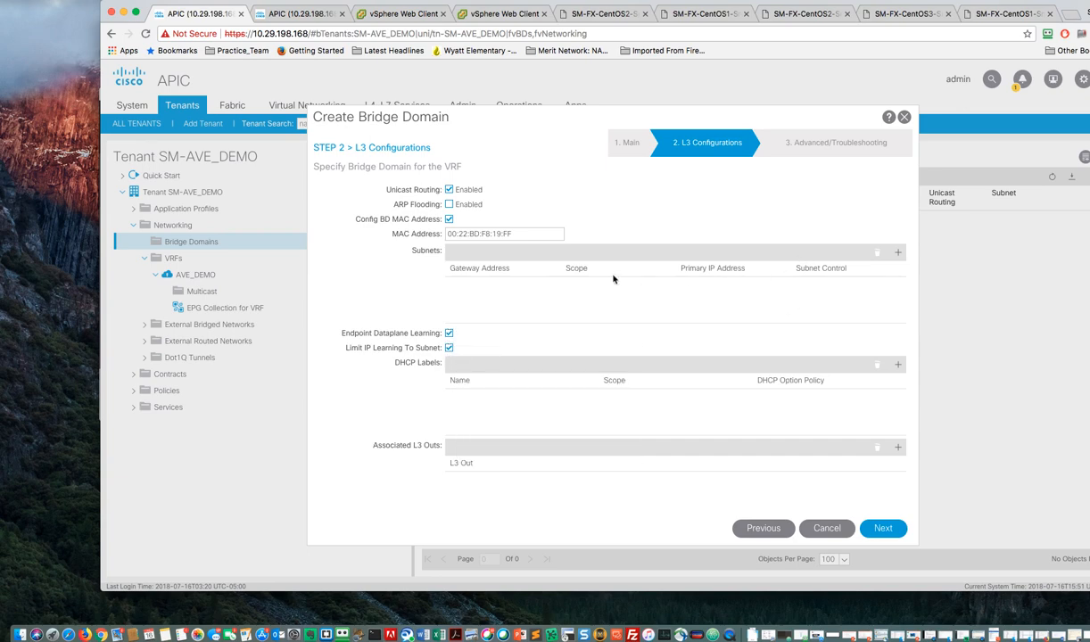
- Add a subnet with gateway IP 10.10.10.1/24 to the bridge domain and finish creating it
scroll(540, 256, "down", 1)
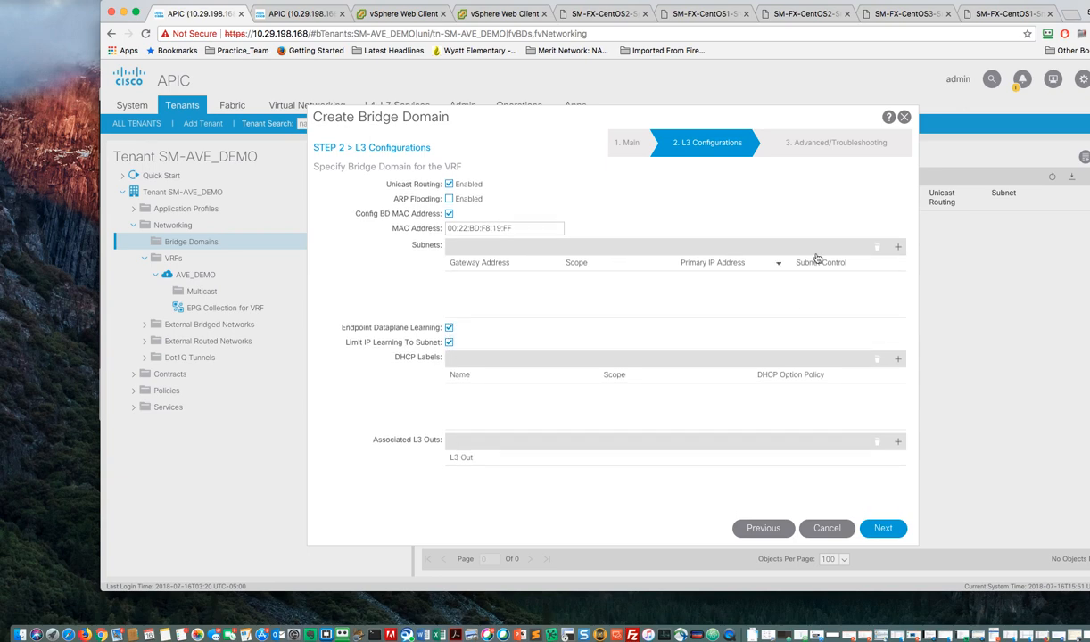
left_click(898, 249)
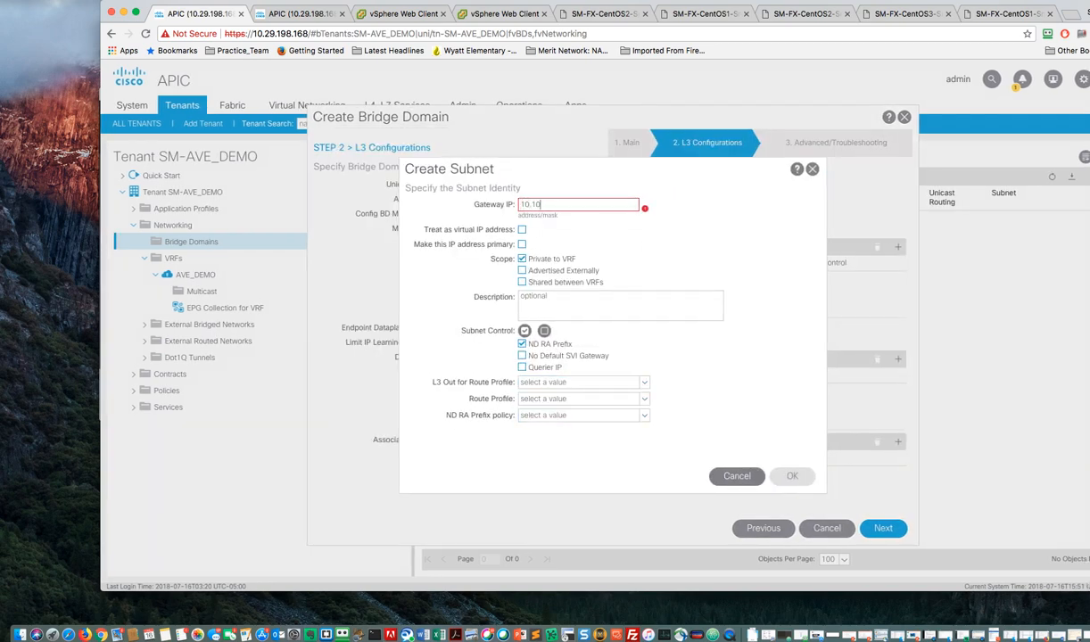
type("10.10.10.1/24")
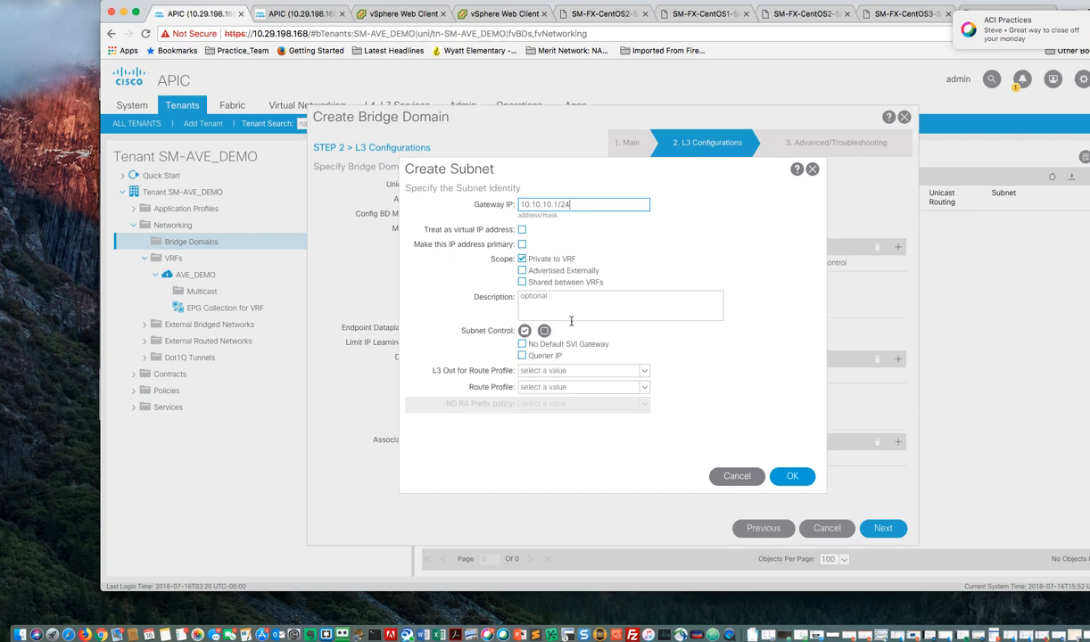
left_click(785, 476)
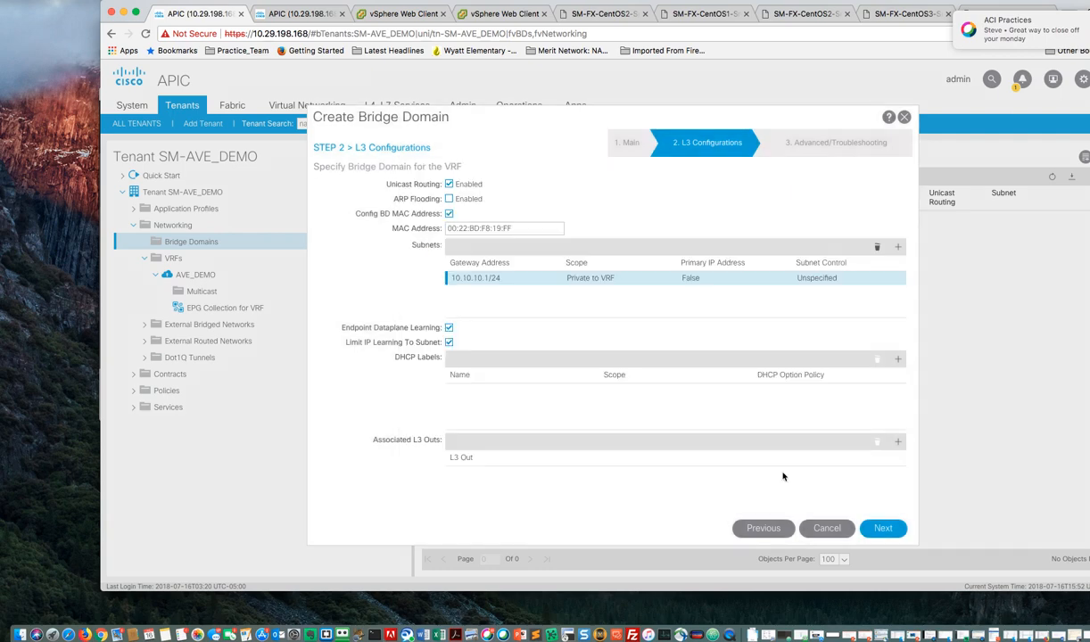
left_click(883, 529)
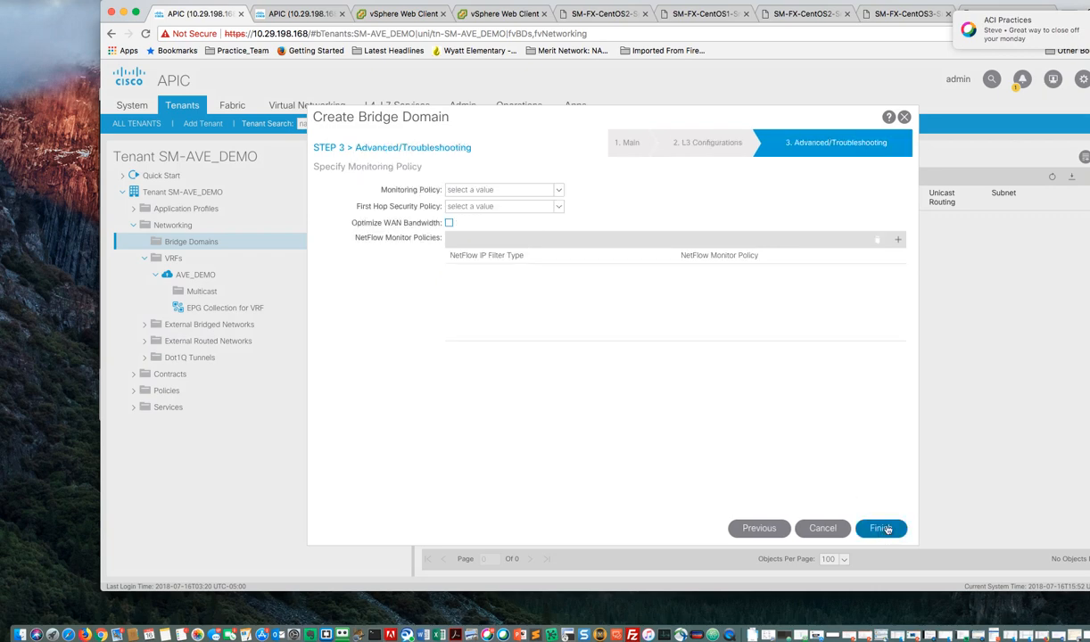
left_click(883, 529)
- Create a contract filter named ANY containing one entry named ANY with EtherType Unspecified
left_click(335, 389)
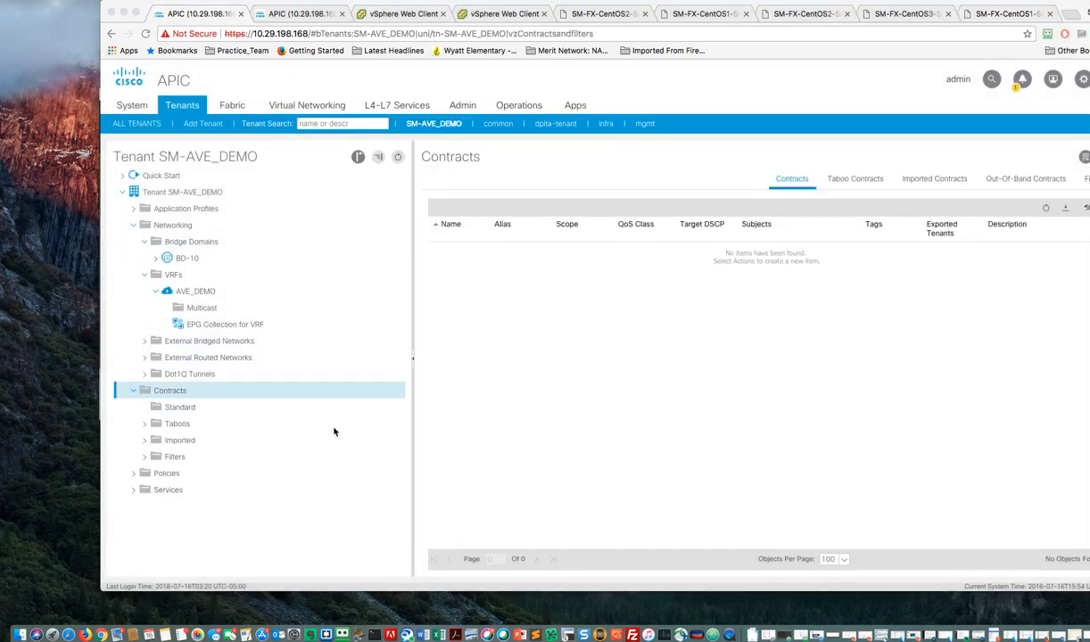
left_click(146, 458)
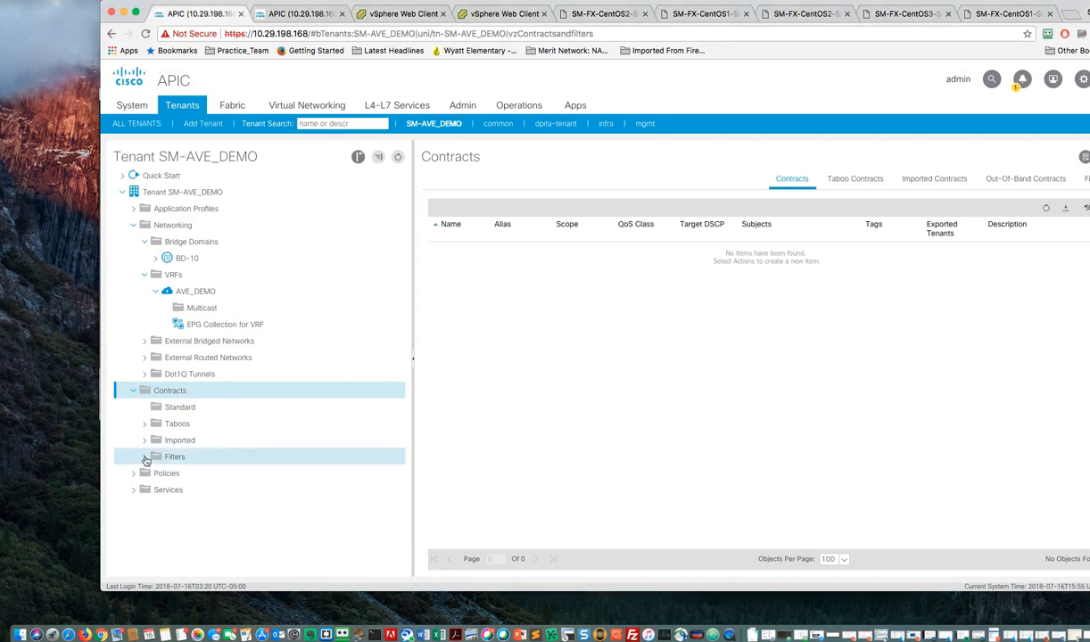
left_click(146, 458)
right_click(192, 462)
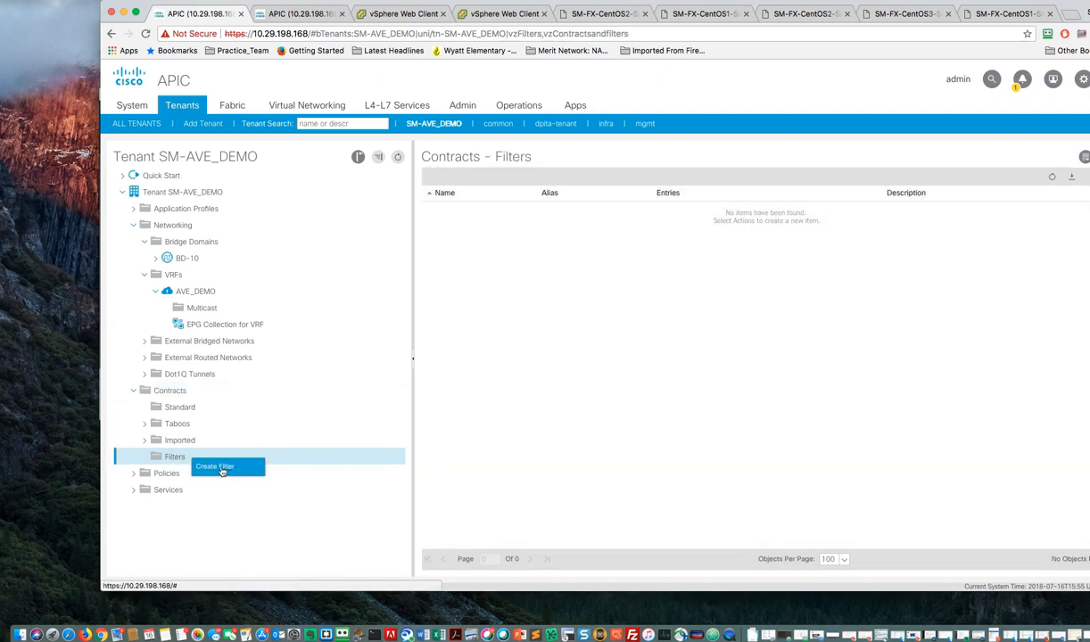
left_click(219, 467)
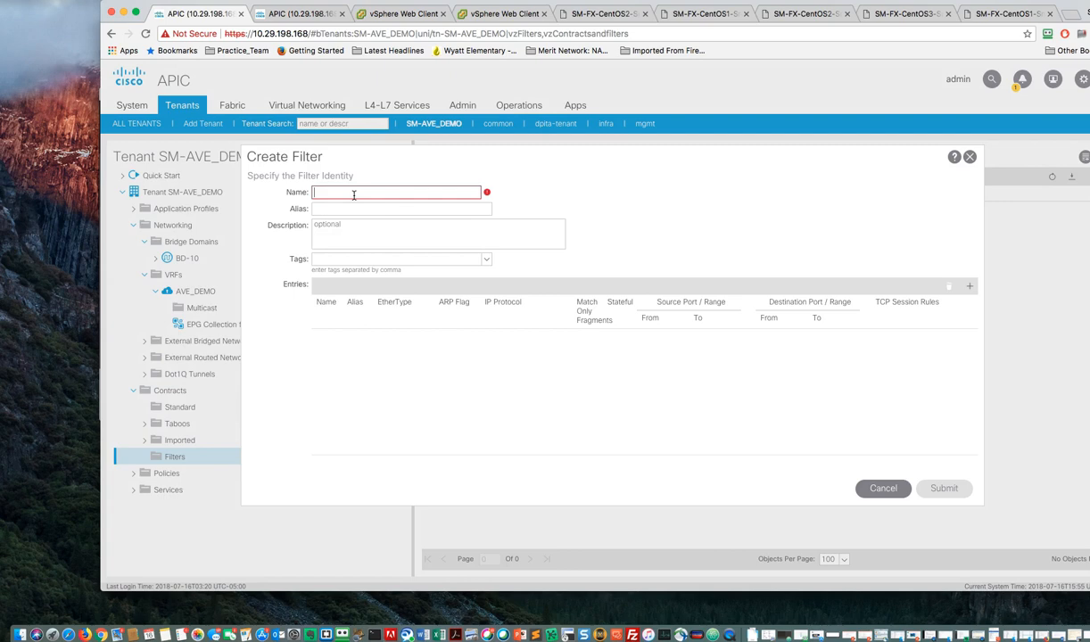
type("ANY")
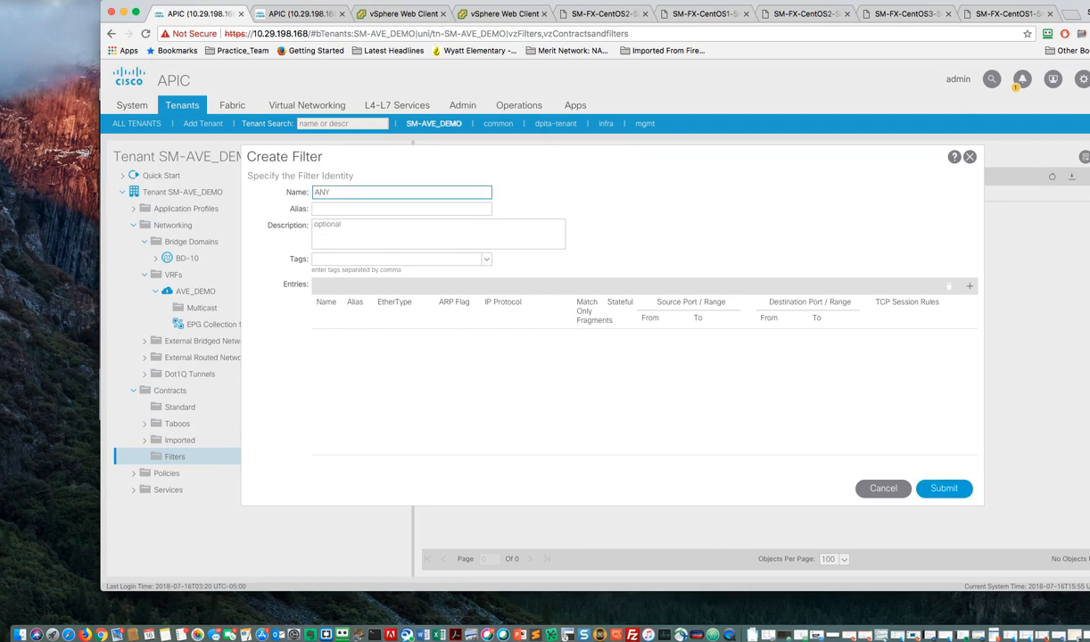
left_click(971, 287)
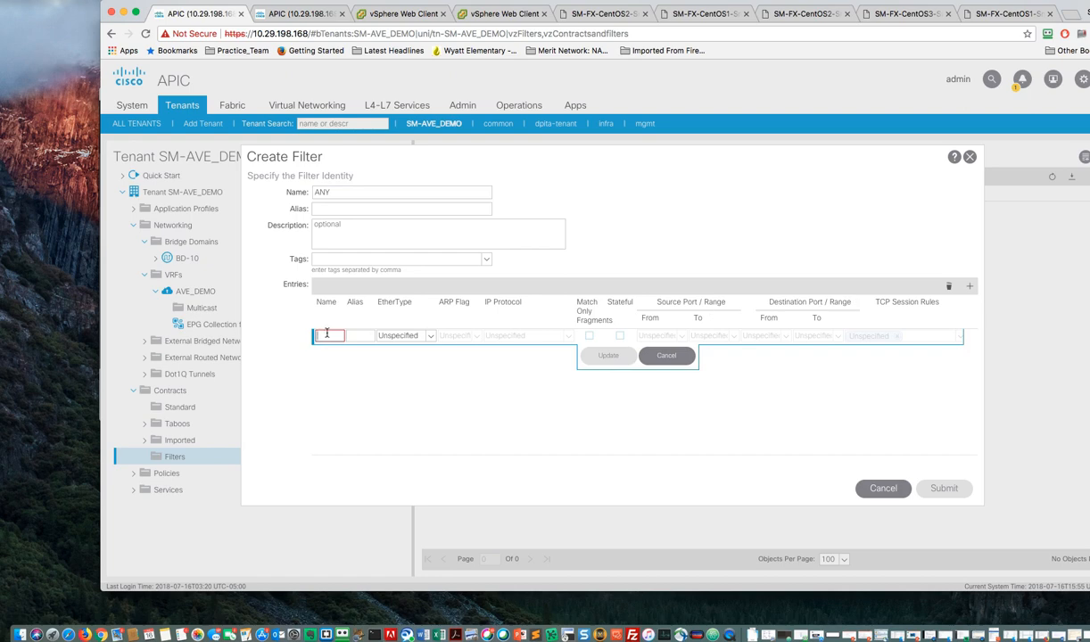
type("ANY")
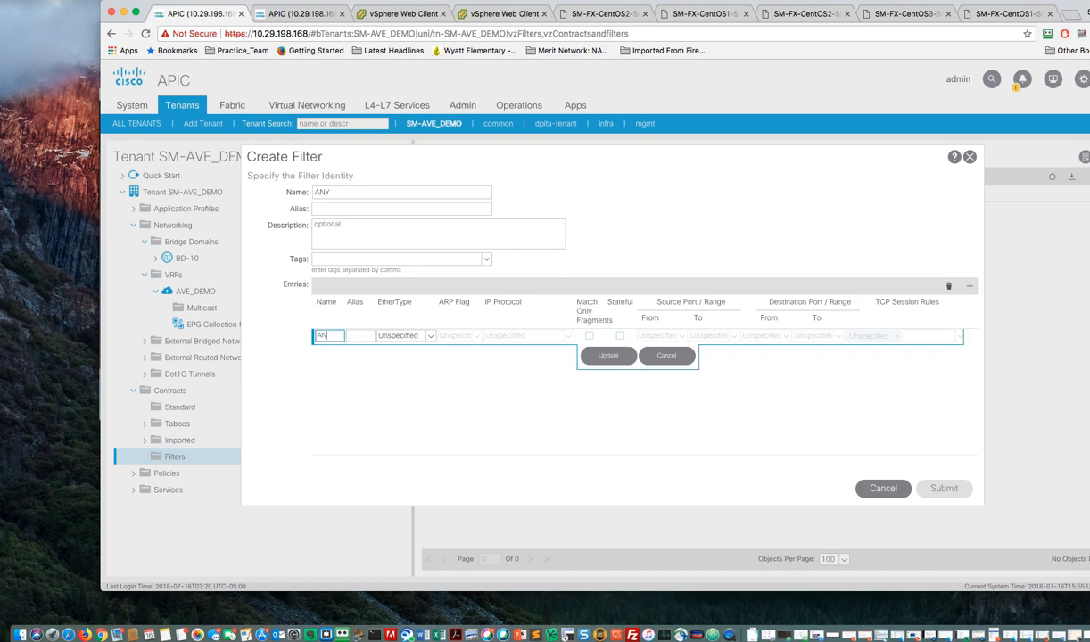
left_click(607, 356)
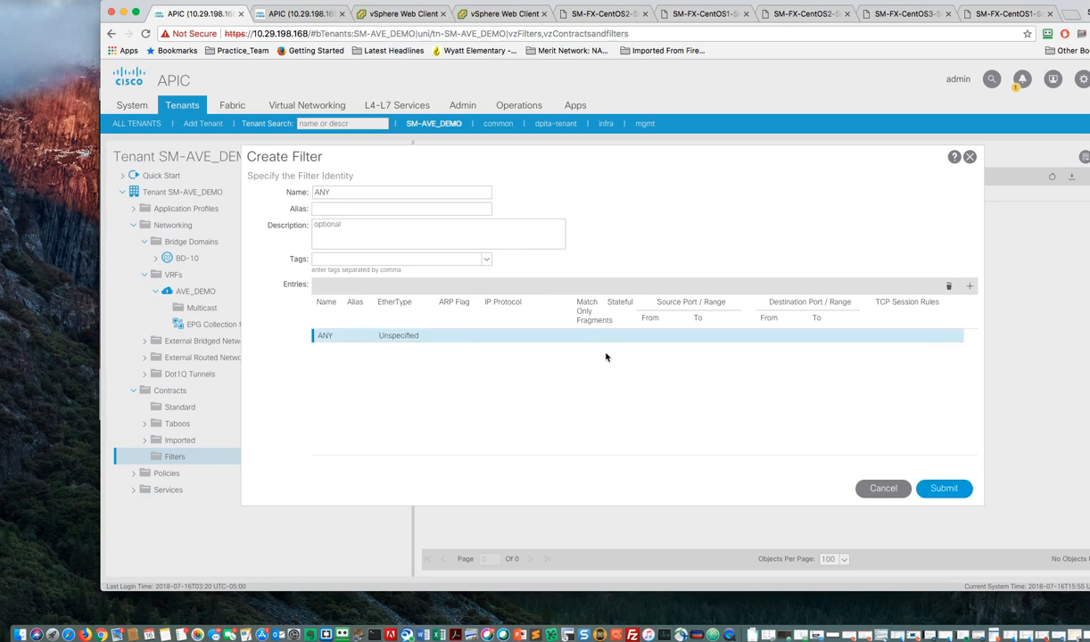
left_click(942, 489)
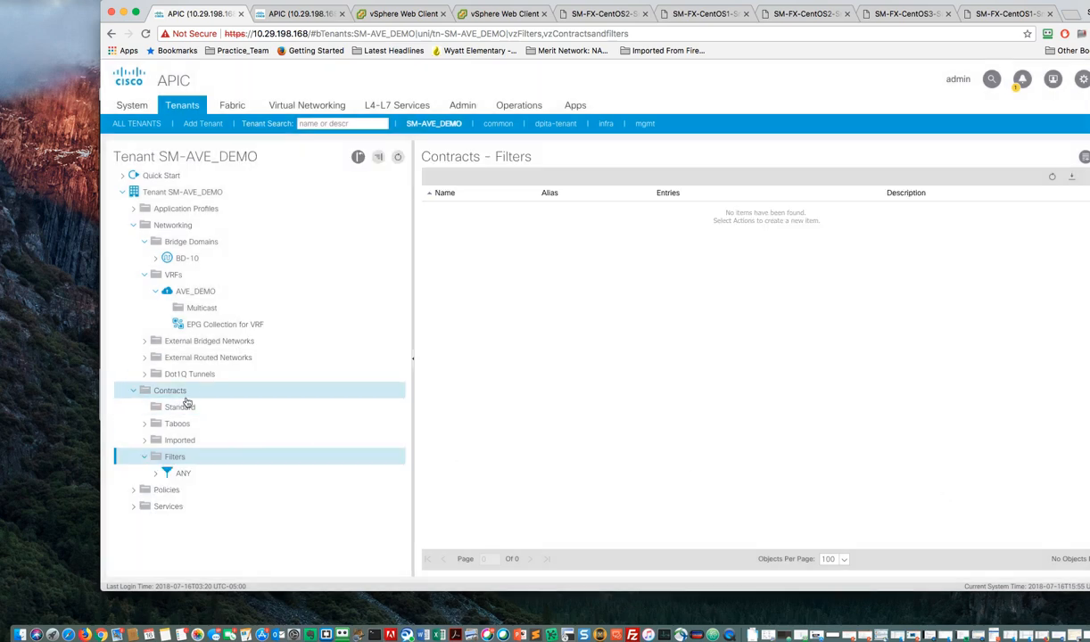
- Start a new standard contract named ANY-C1 in the tenant
left_click(179, 409)
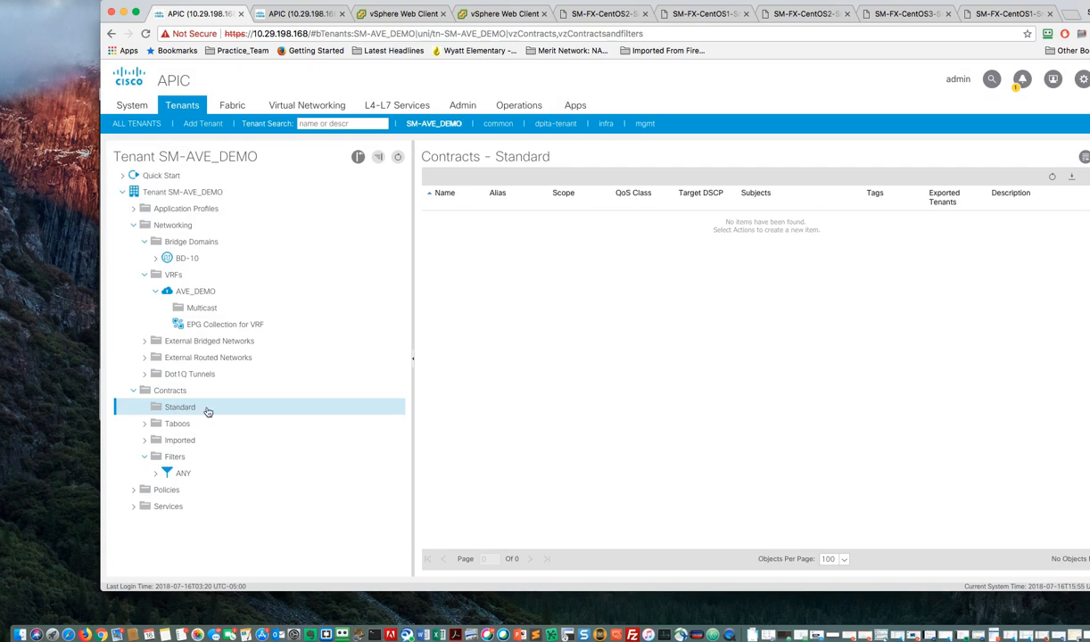
right_click(205, 410)
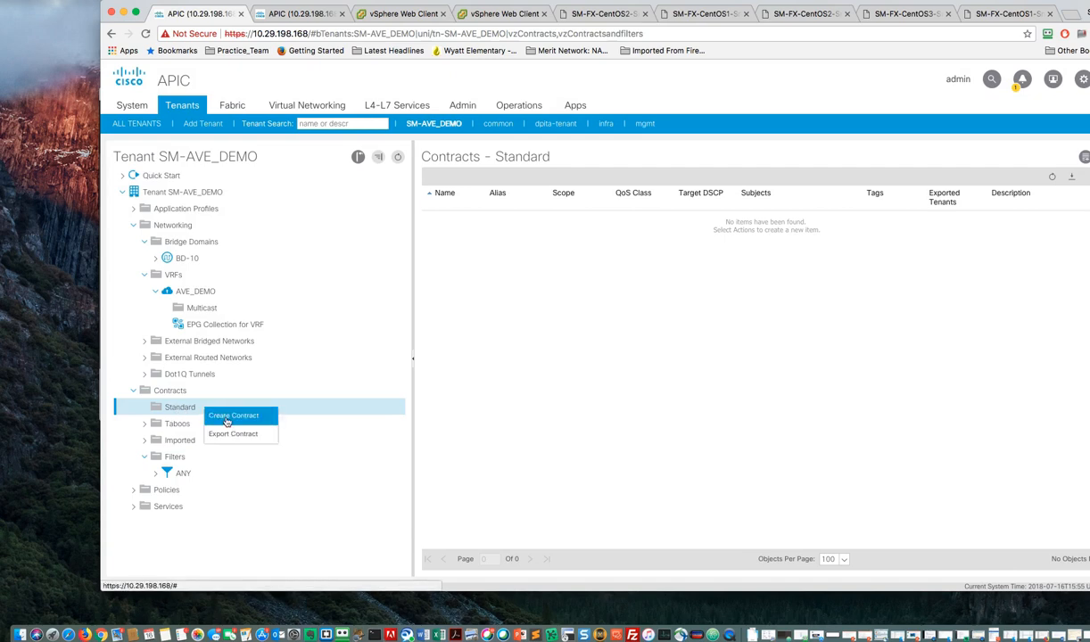
left_click(231, 416)
left_click(546, 182)
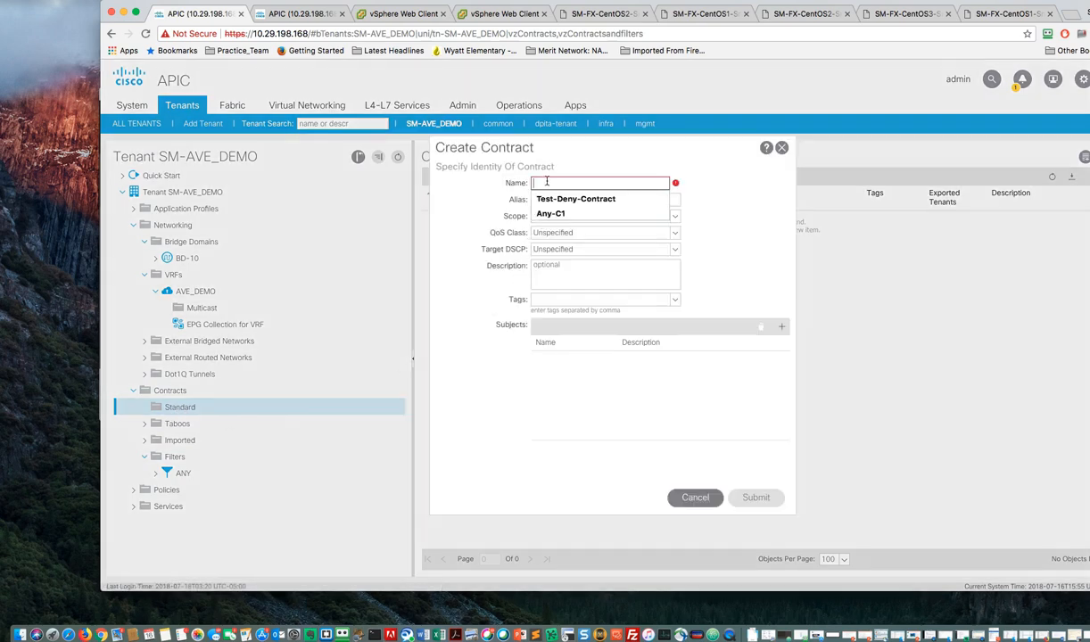
type("ANY-C1")
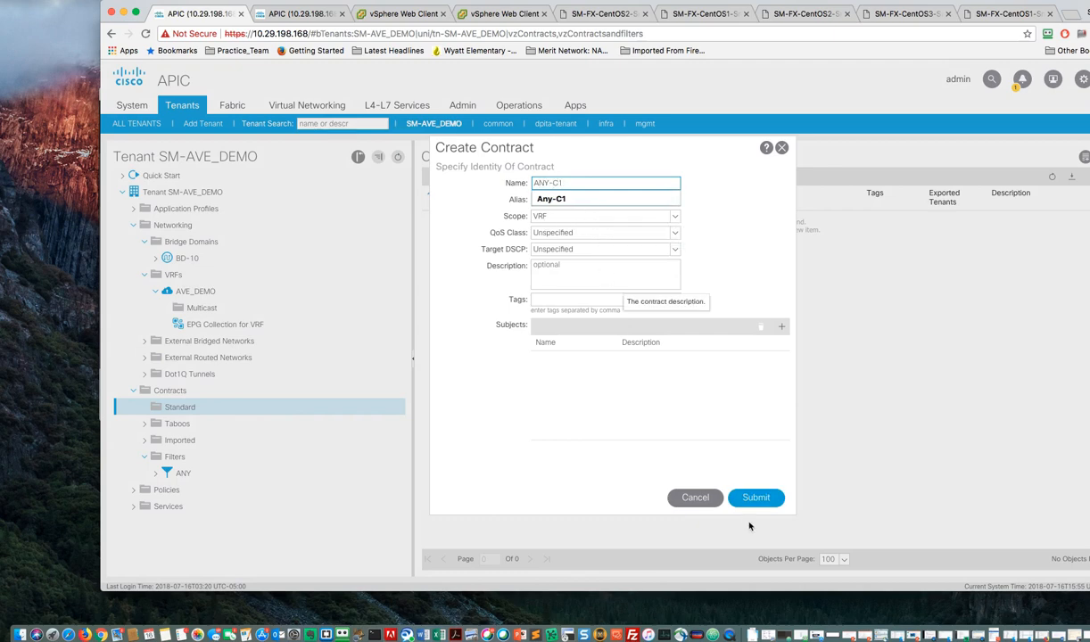
- Add a subject named ANY using the SM-AVE_DEMO/ANY filter with action Permit, and submit contract ANY-C1
left_click(781, 327)
left_click(484, 197)
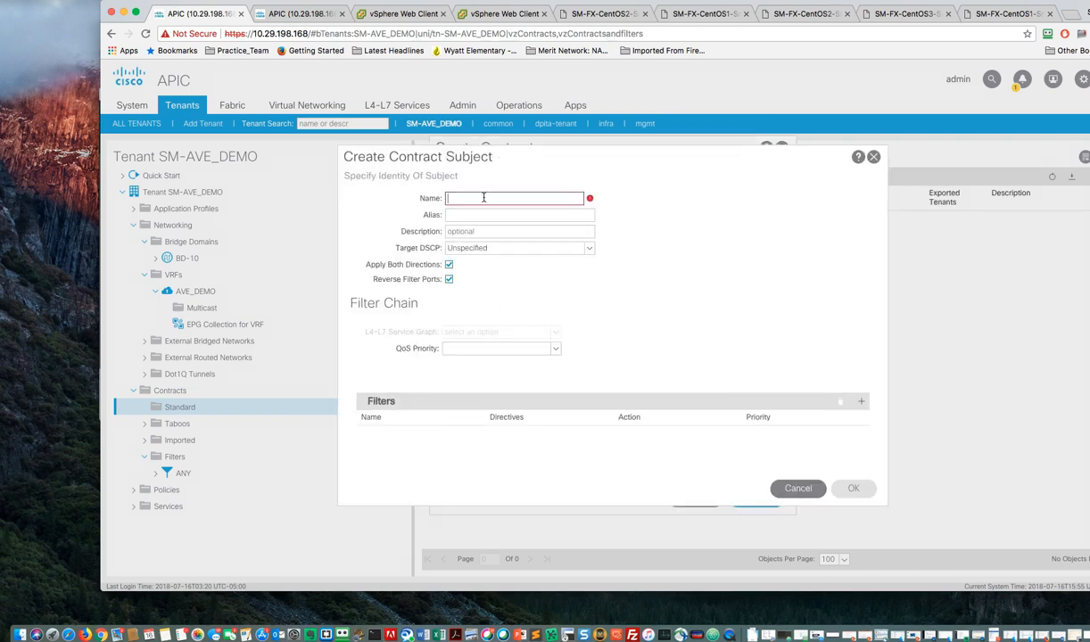
type("ANB")
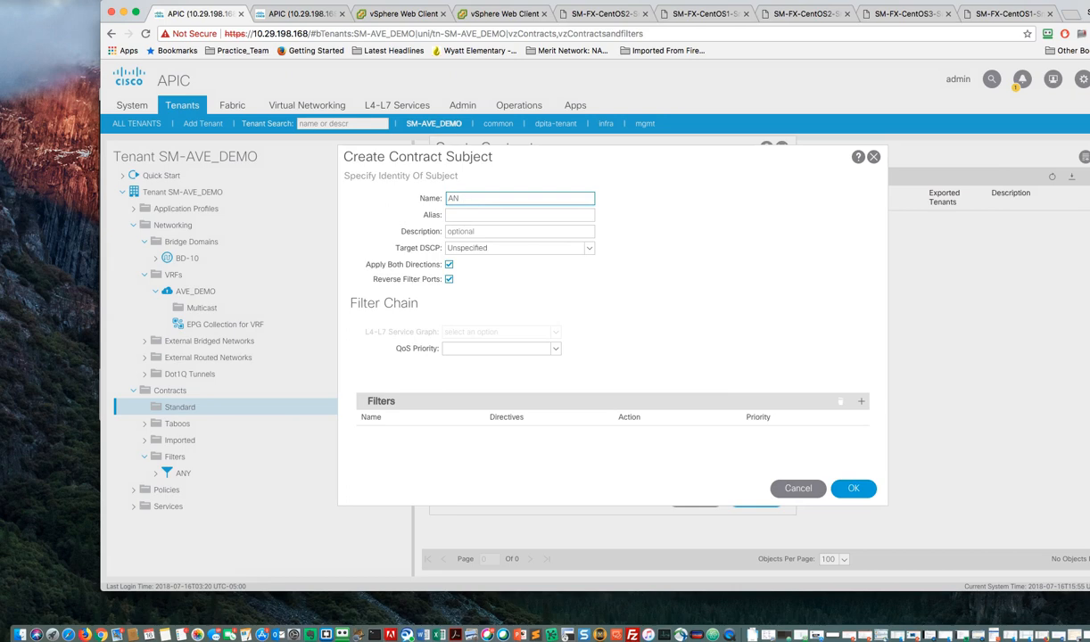
left_click(861, 402)
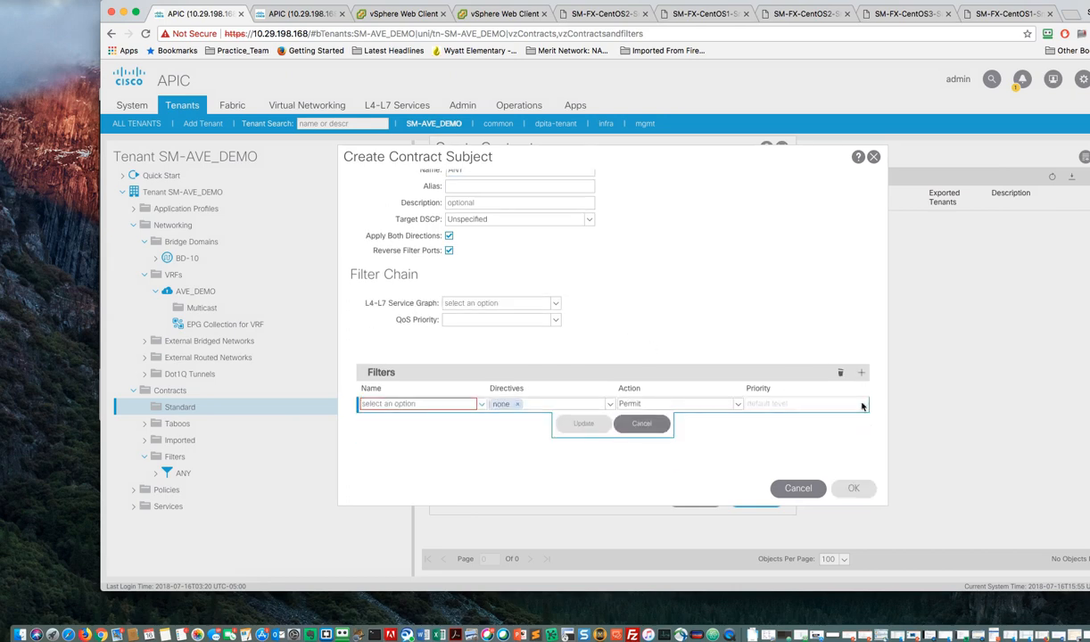
left_click(480, 403)
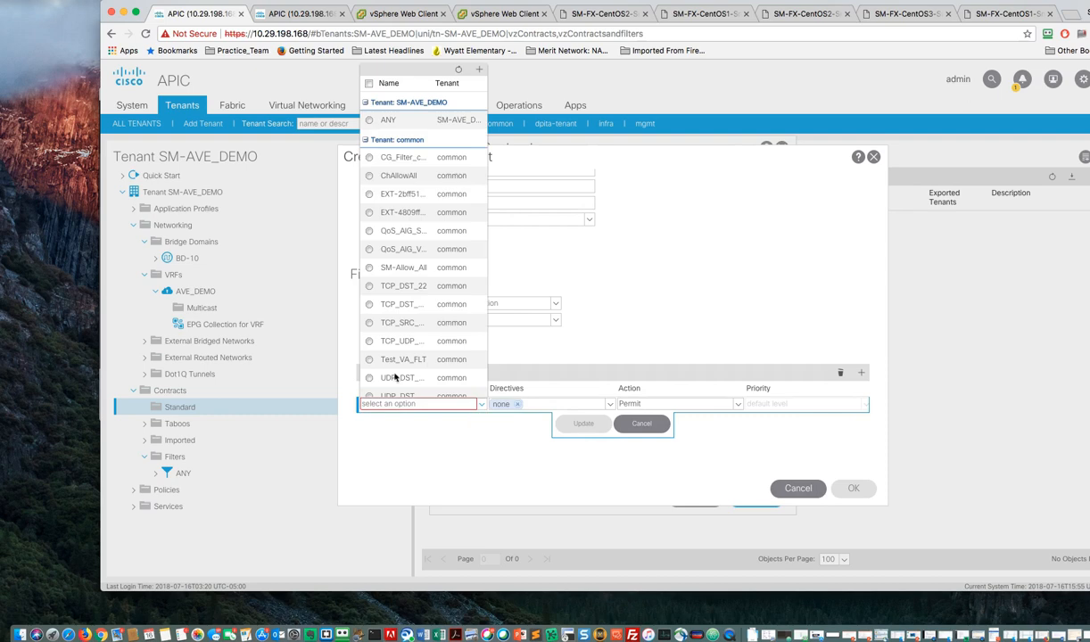
left_click(352, 118)
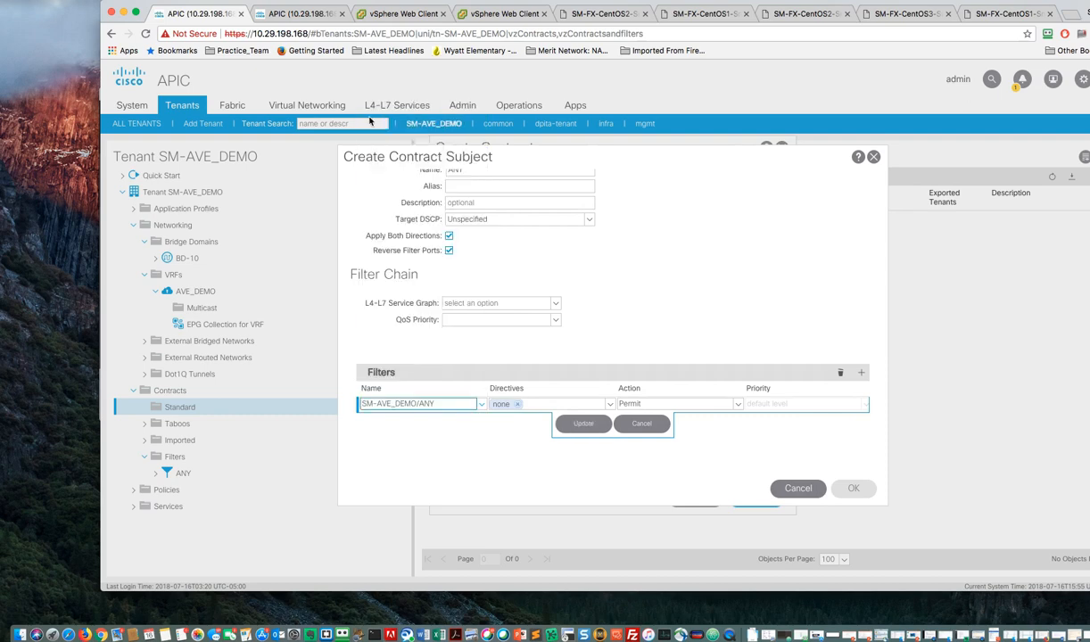
left_click(581, 424)
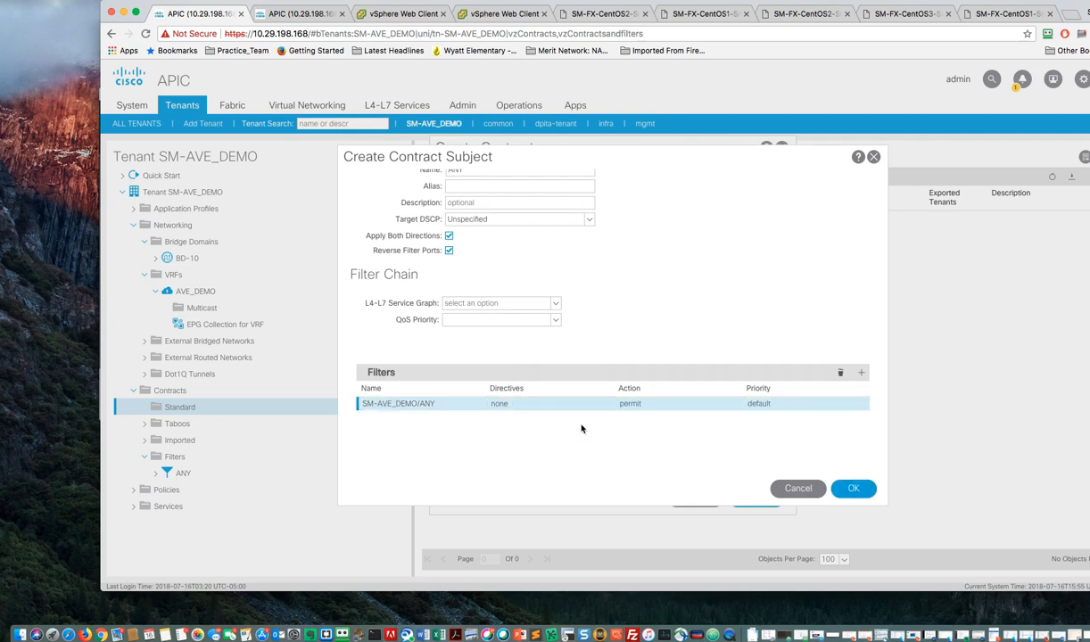
left_click(854, 488)
left_click(754, 497)
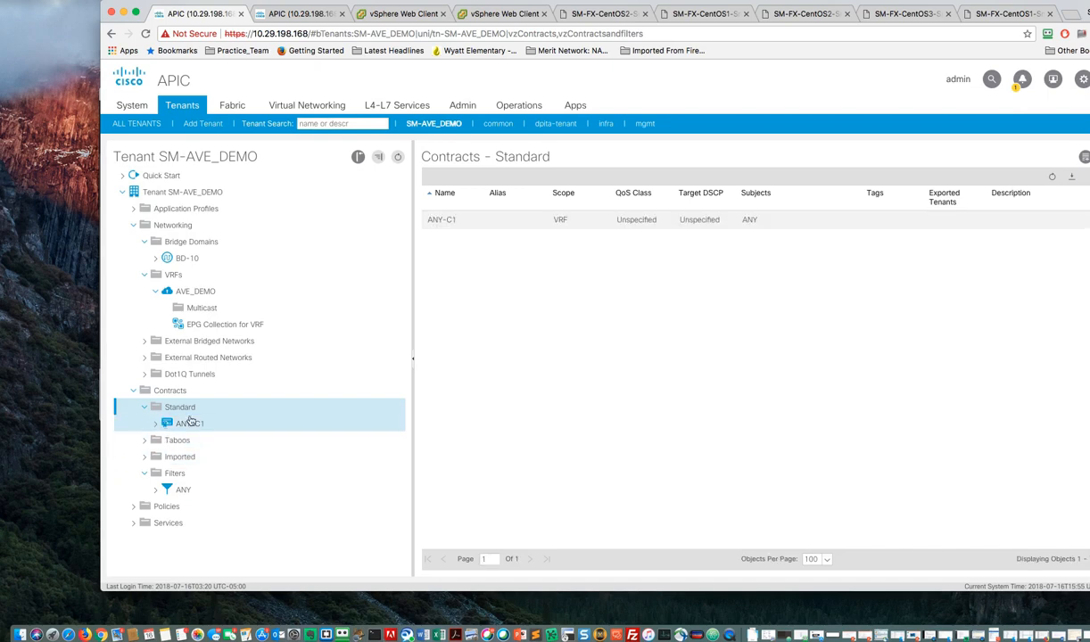
- Start a second standard contract named ANY-C2 in the tenant
right_click(194, 410)
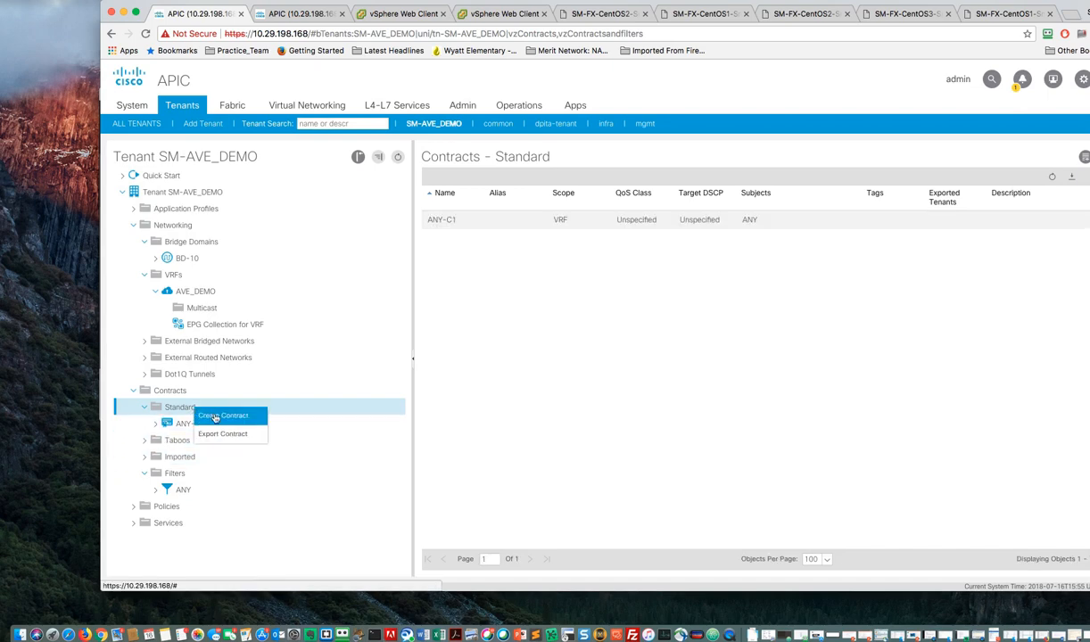
left_click(218, 417)
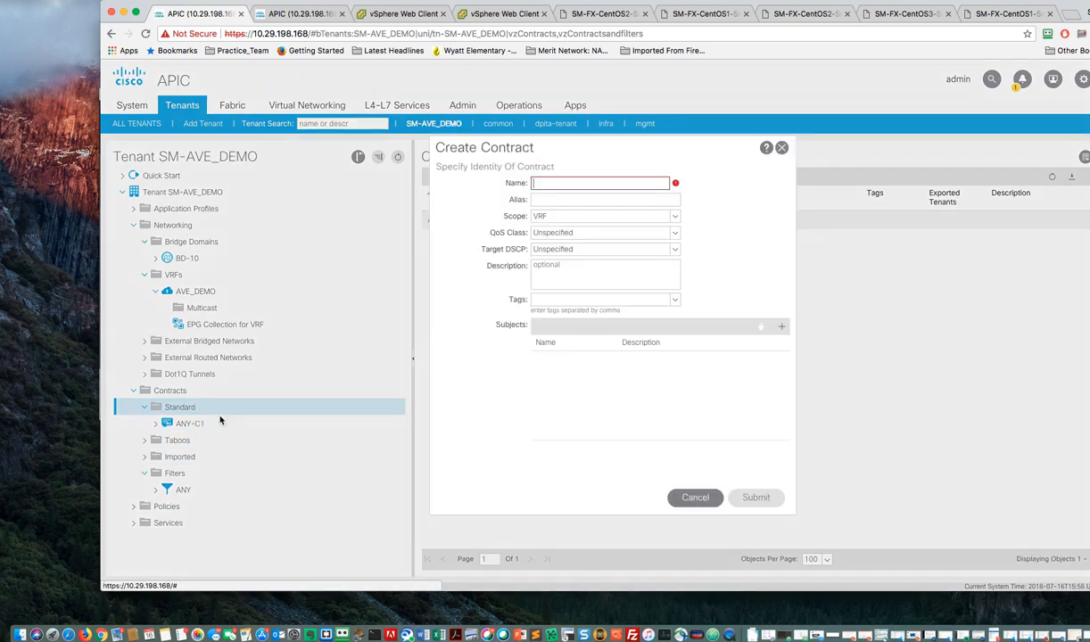
left_click(547, 182)
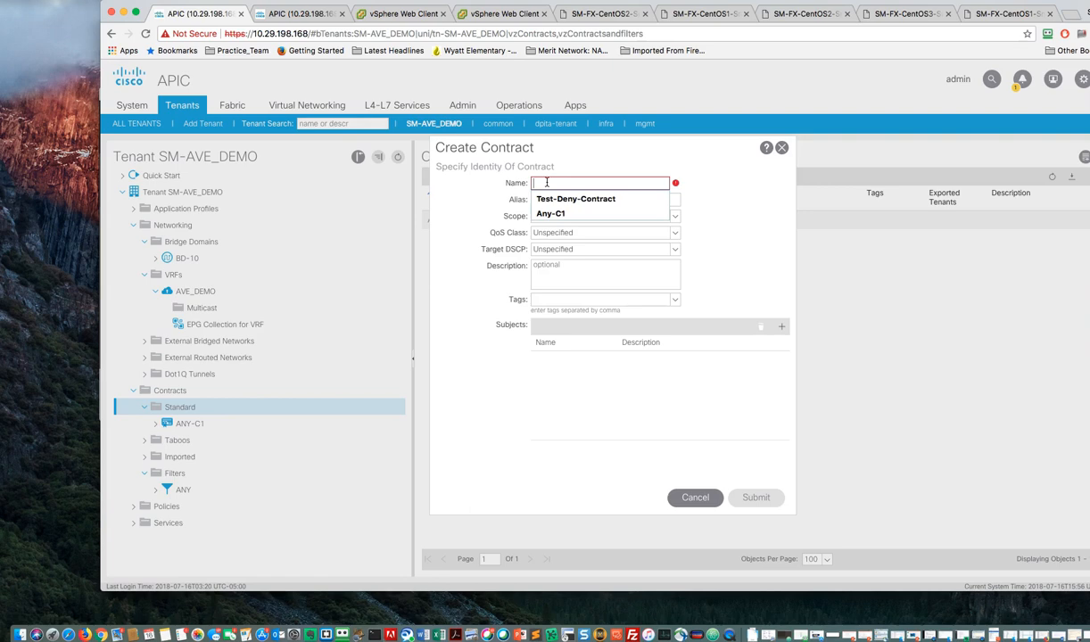
type("ANY")
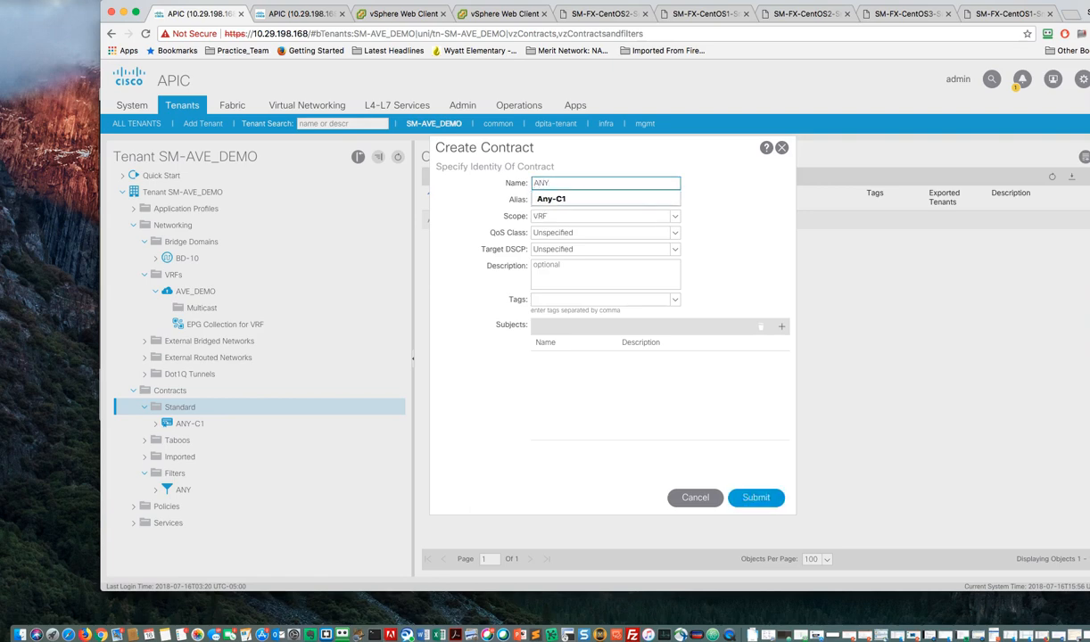
type("-C2")
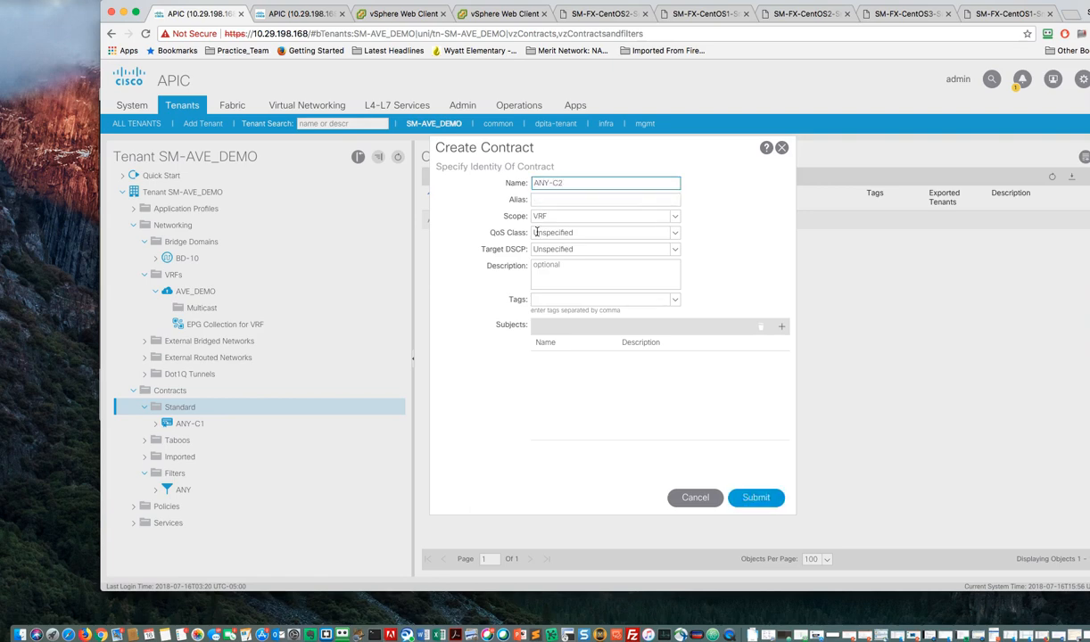
- Give contract ANY-C2 a subject named ANY that permits the SM-AVE_DEMO/ANY filter, and submit the contract
left_click(781, 329)
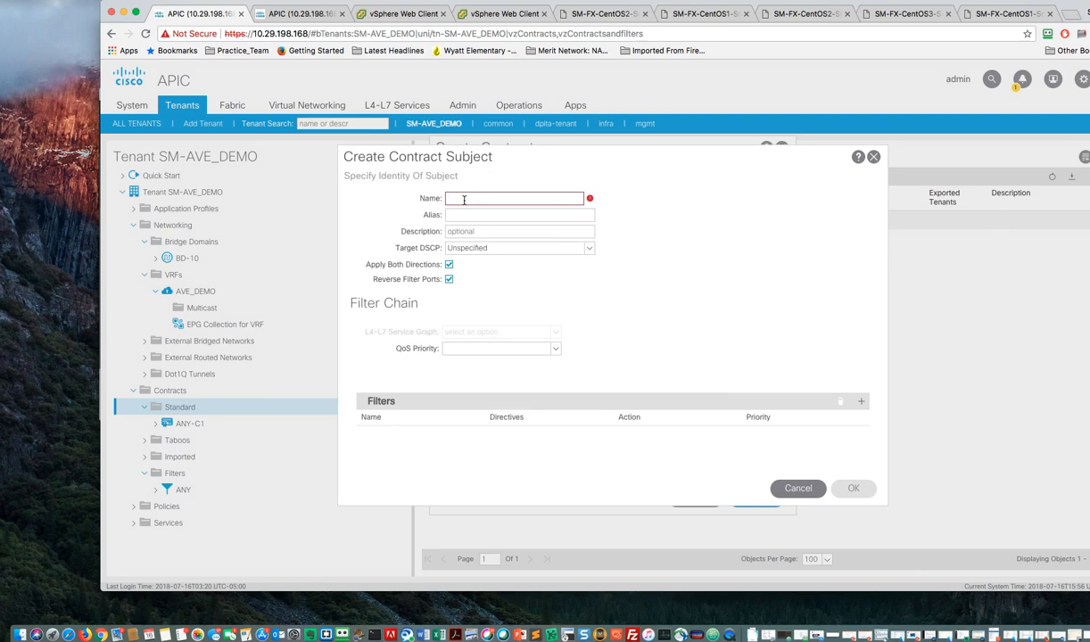
left_click(464, 199)
type("ANY")
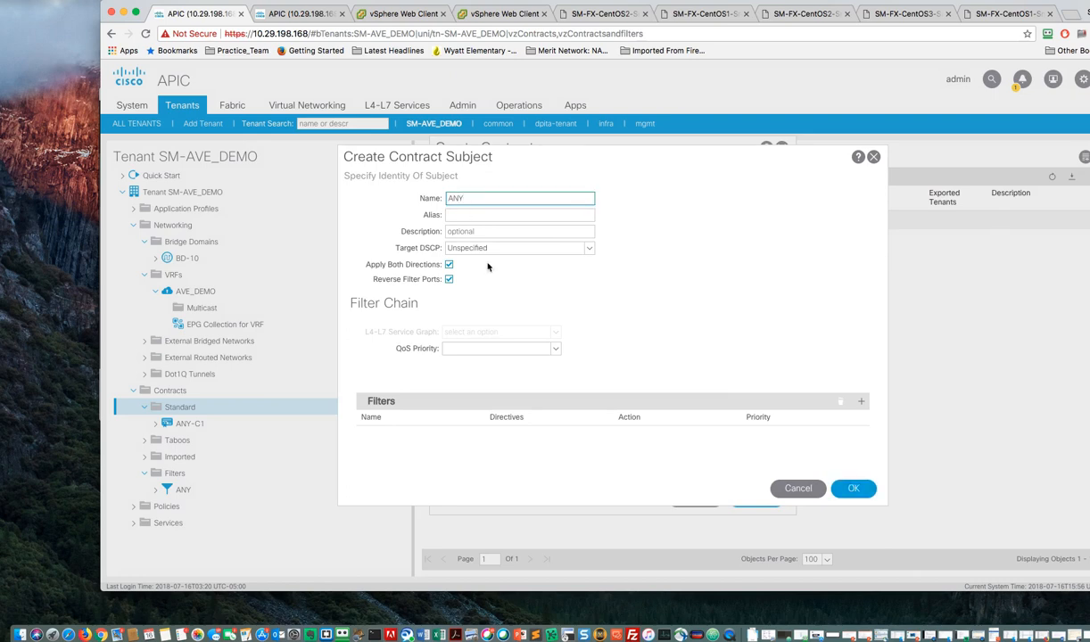
left_click(861, 403)
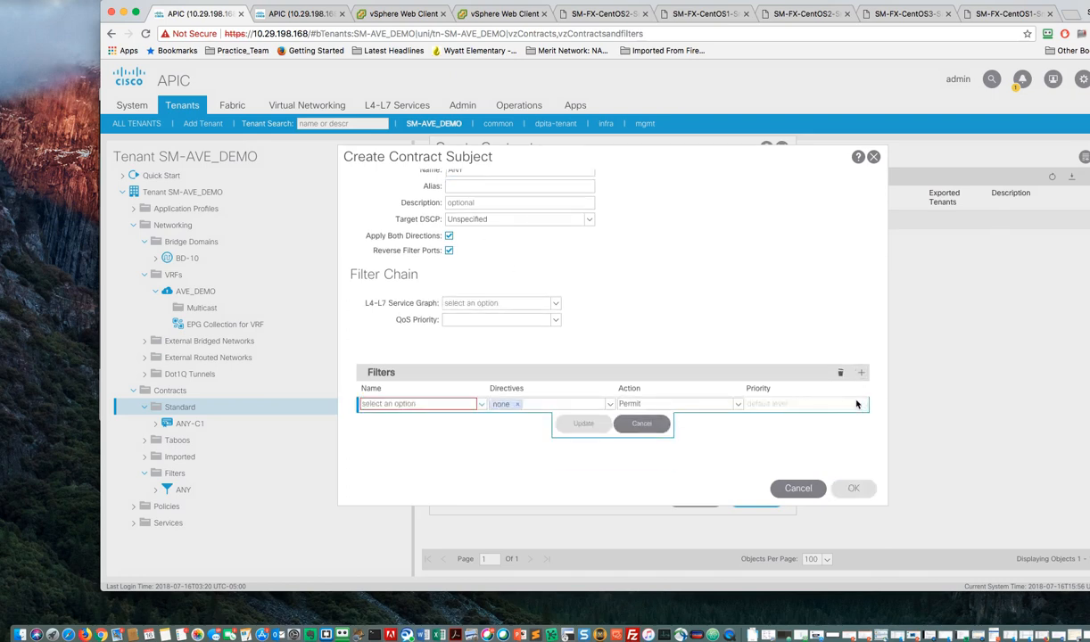
left_click(432, 406)
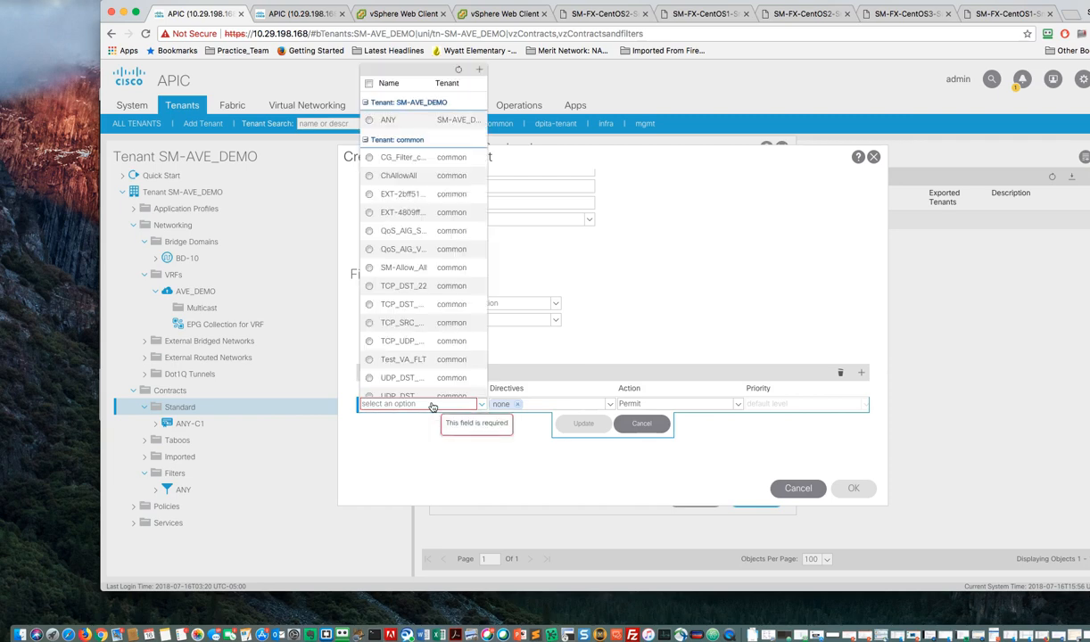
left_click(375, 123)
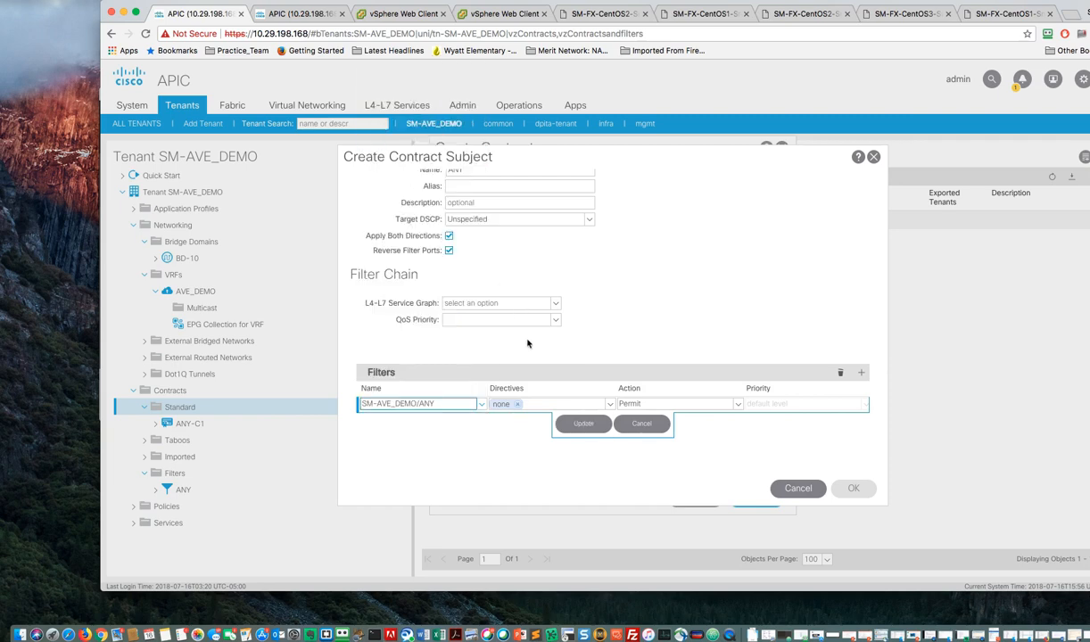
left_click(583, 424)
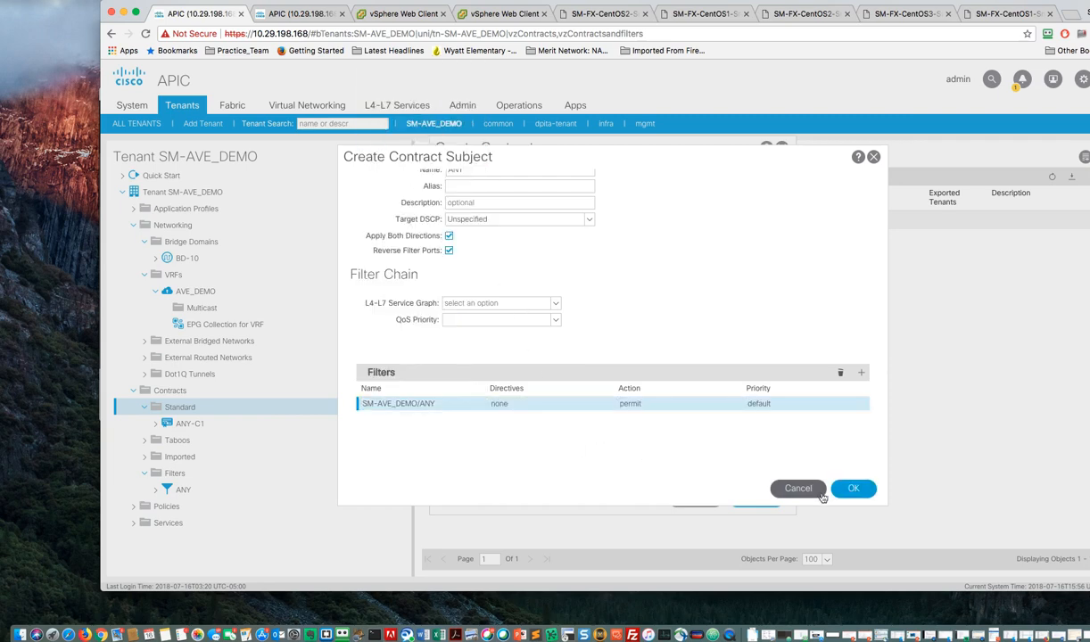
left_click(851, 488)
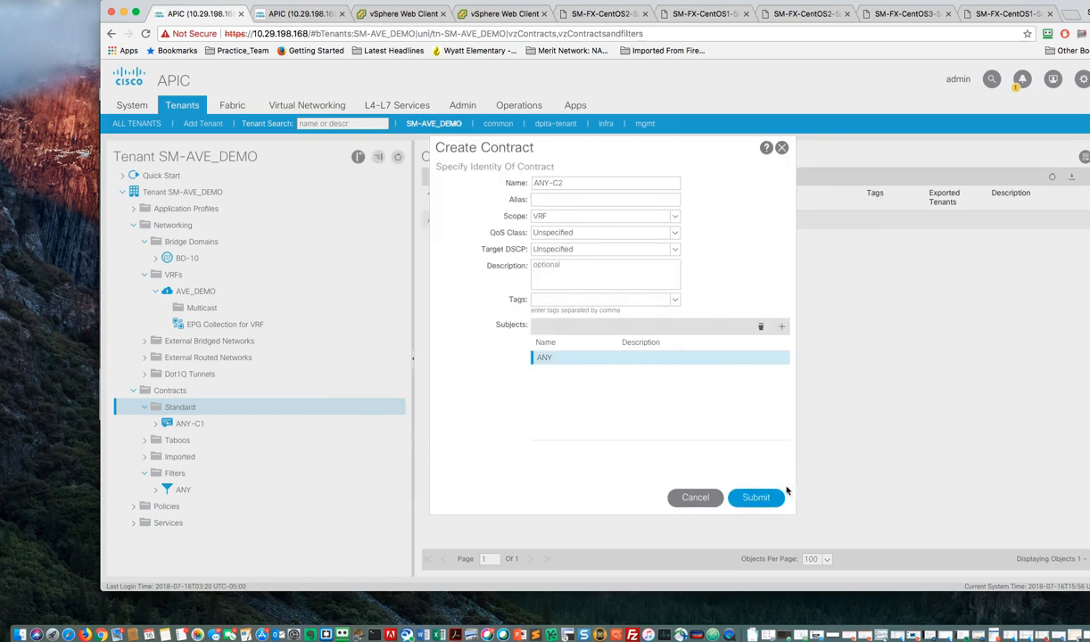
left_click(755, 497)
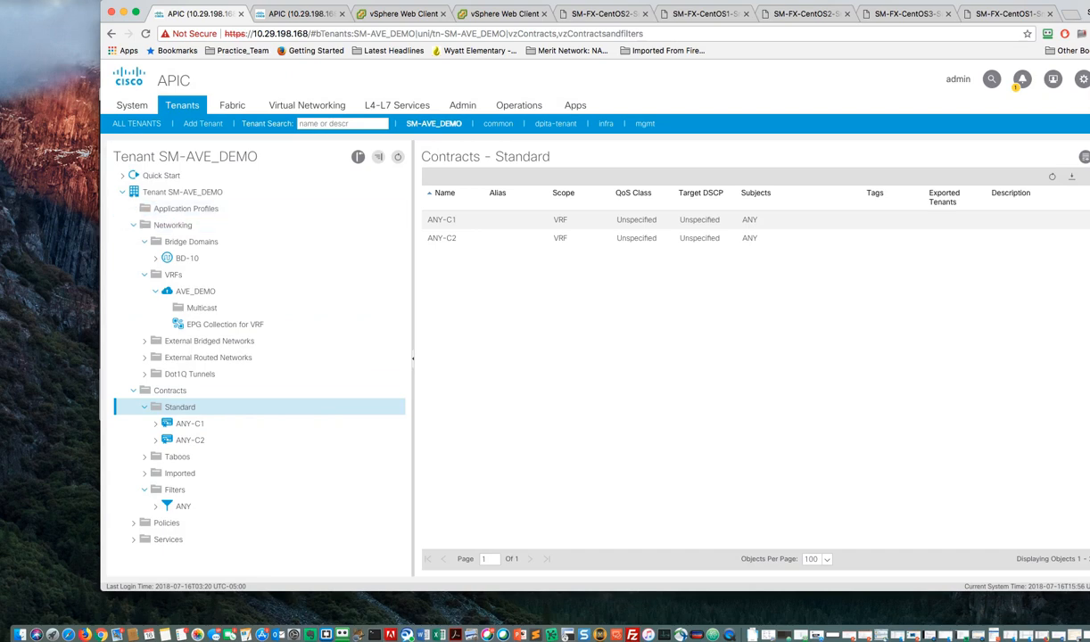
- Start a new application profile named SM-APP in the SM-AVE_DEMO tenant
left_click(185, 209)
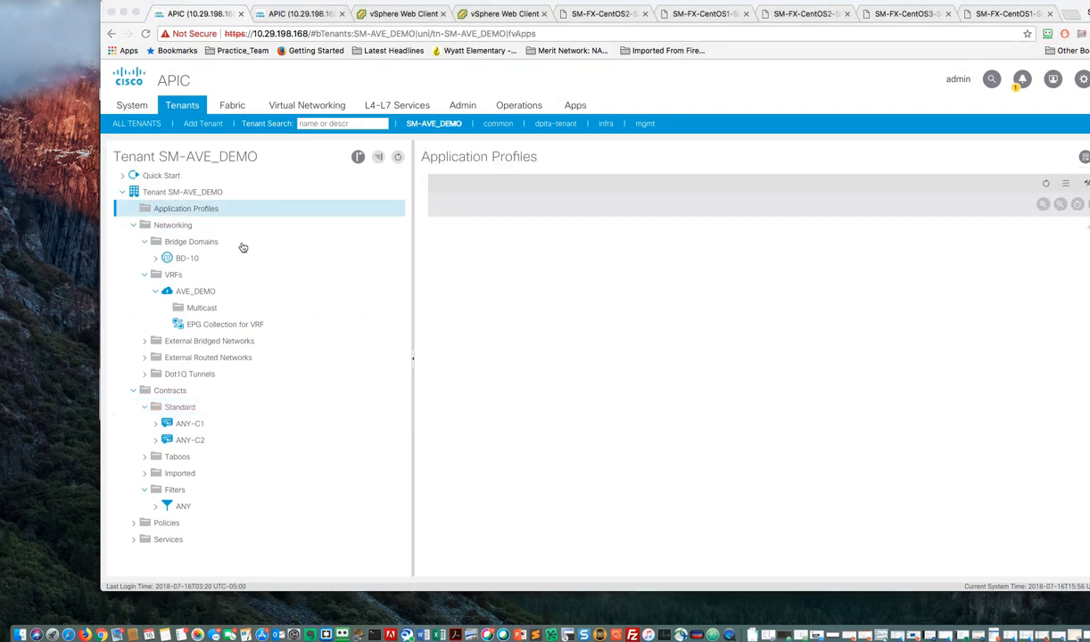
right_click(195, 214)
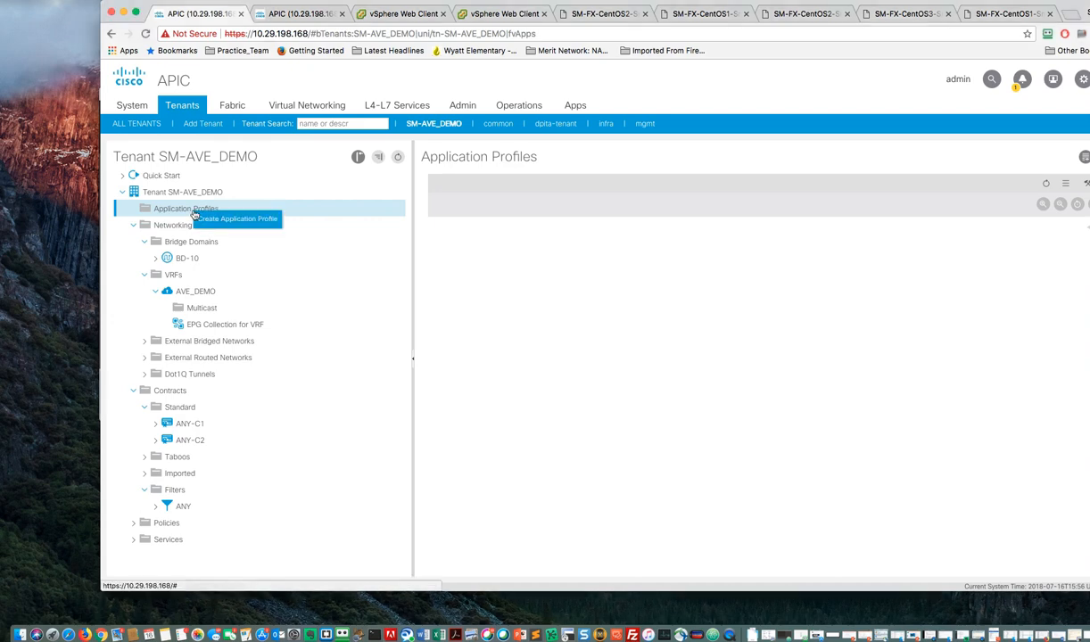
left_click(237, 220)
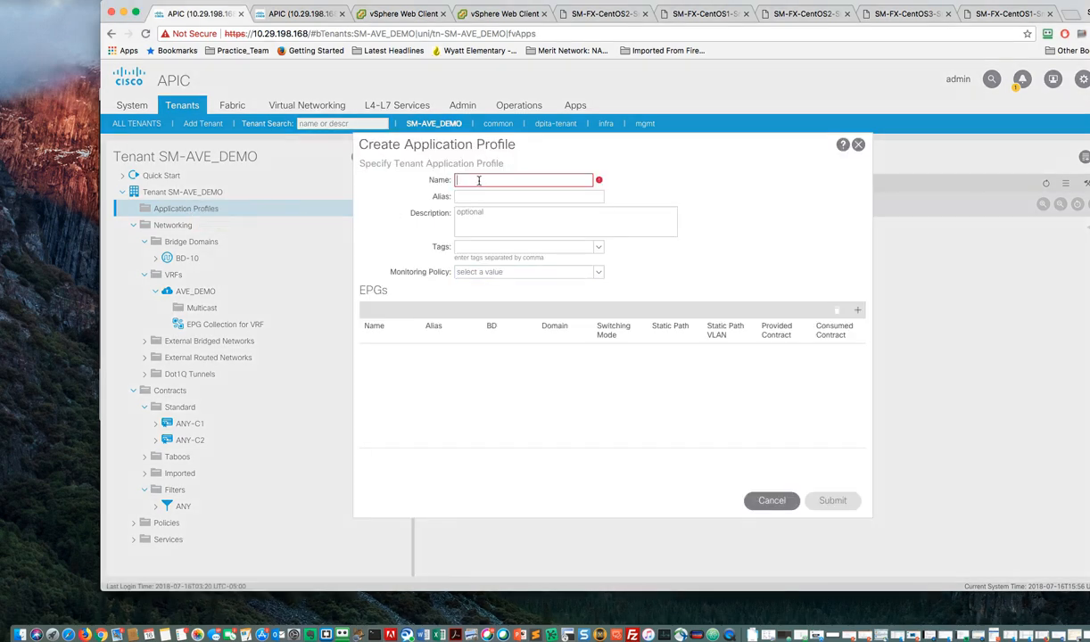
type("SM-APP")
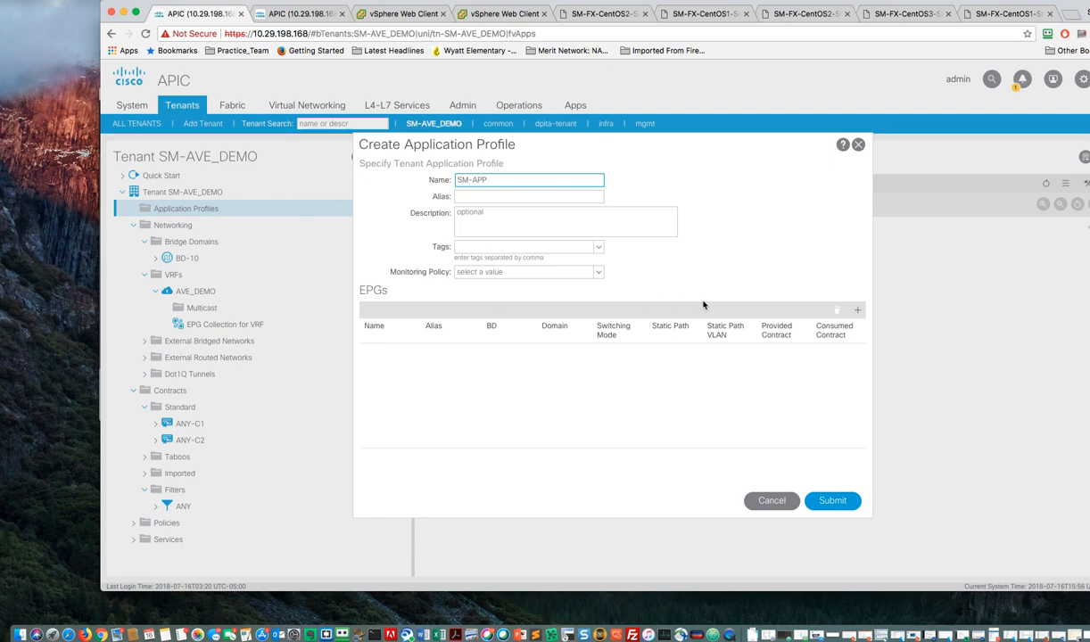
- Add an EPG named WEB on bridge domain BD-10 to the application profile
left_click(857, 312)
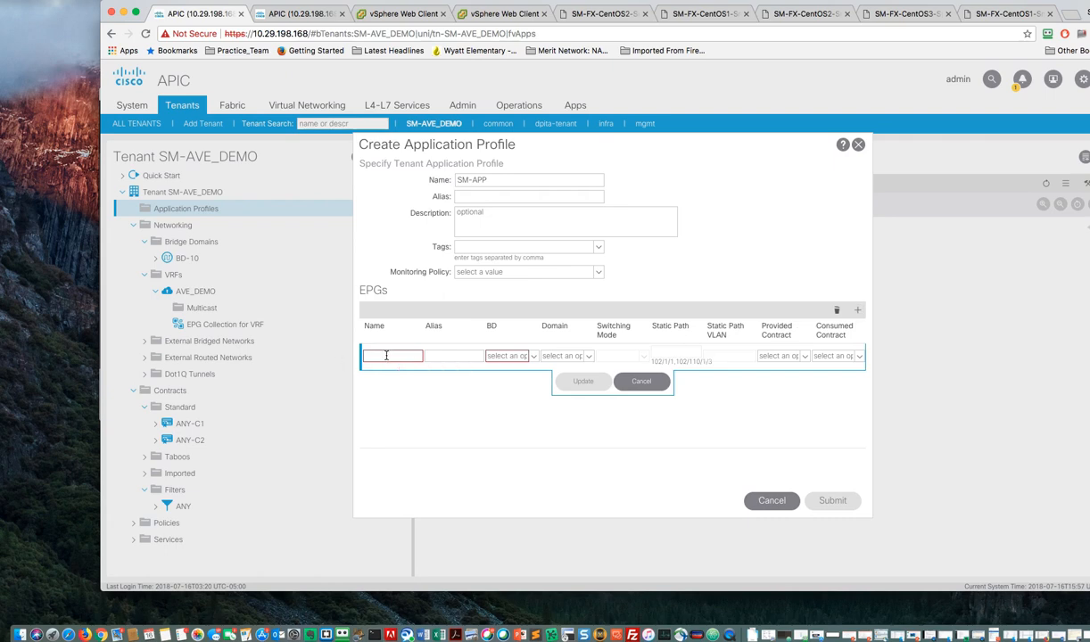
type("WEB")
left_click(534, 358)
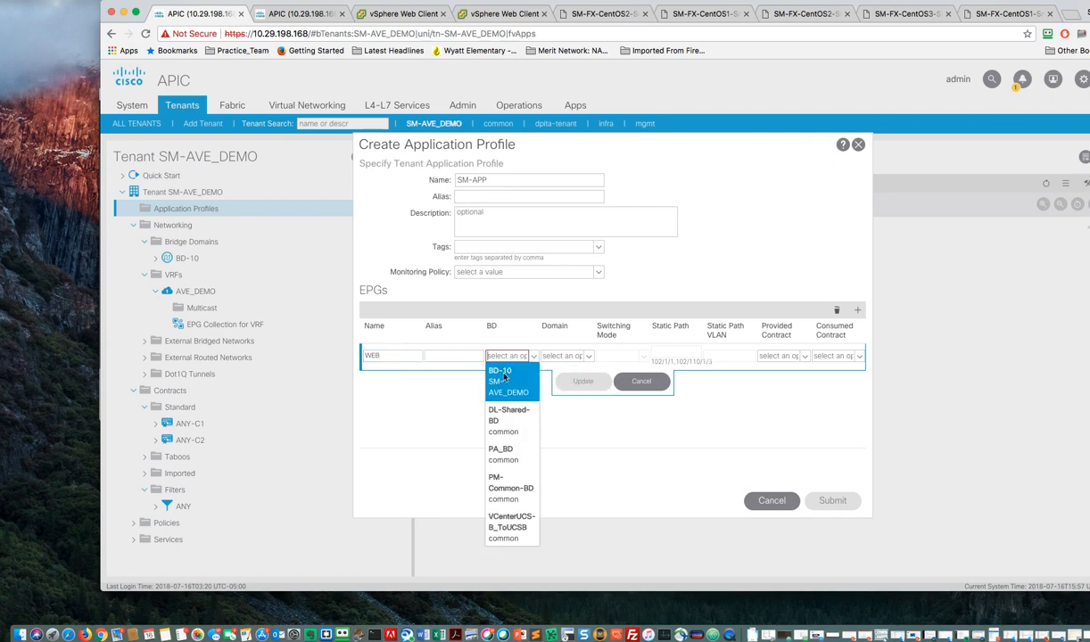
left_click(502, 379)
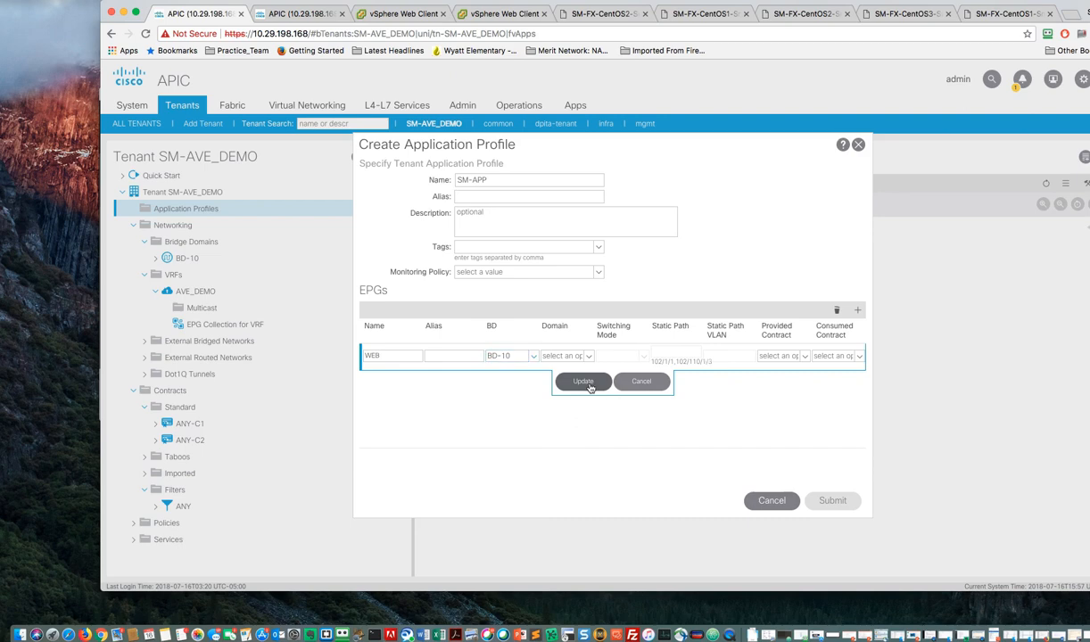
left_click(589, 383)
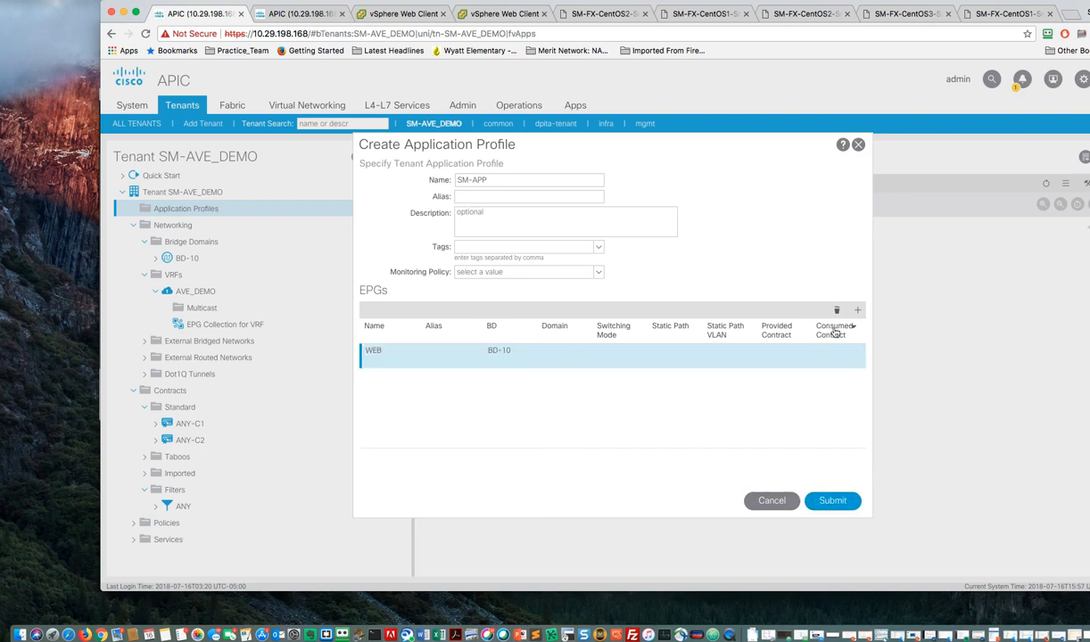
- Add an EPG named APP on bridge domain BD-10 to the application profile
left_click(856, 310)
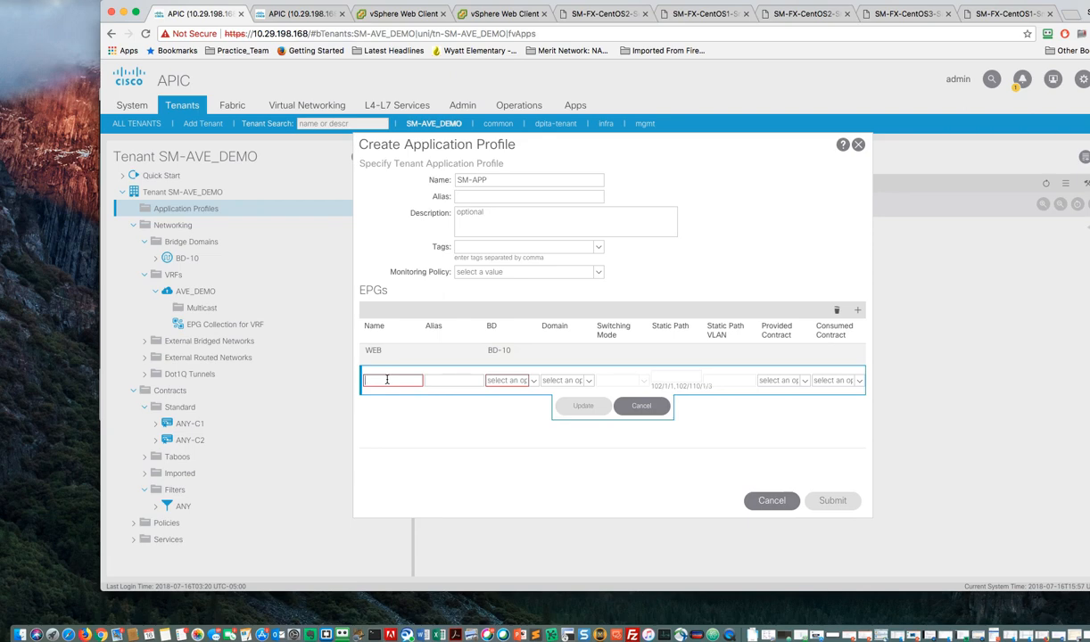
type("APP")
left_click(533, 381)
left_click(509, 393)
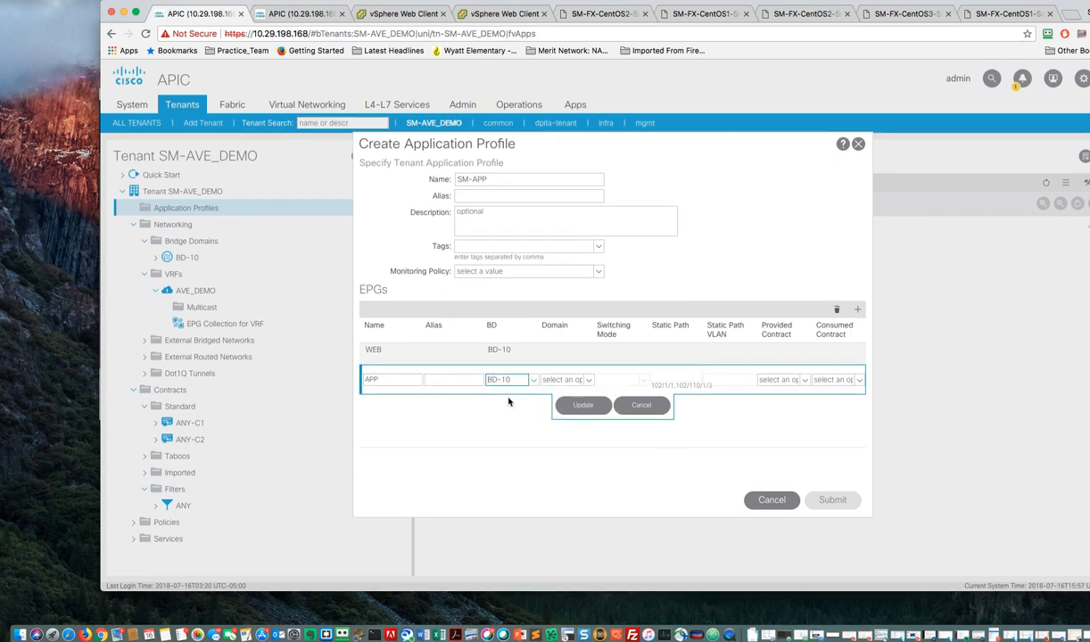
left_click(586, 407)
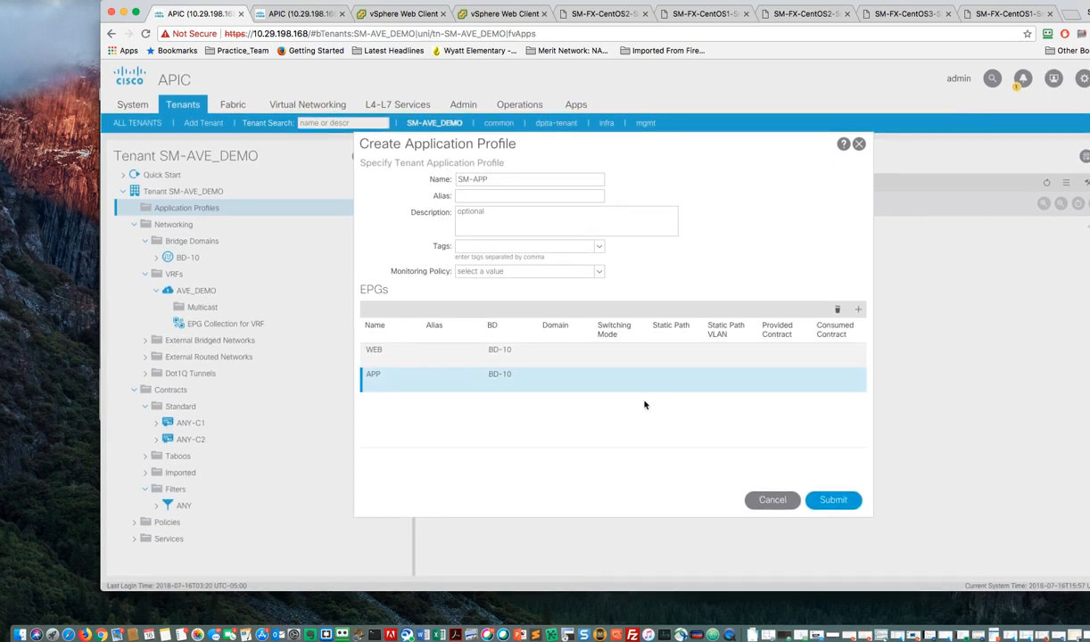
- Add an EPG named DB on bridge domain BD-10 to the application profile
left_click(857, 311)
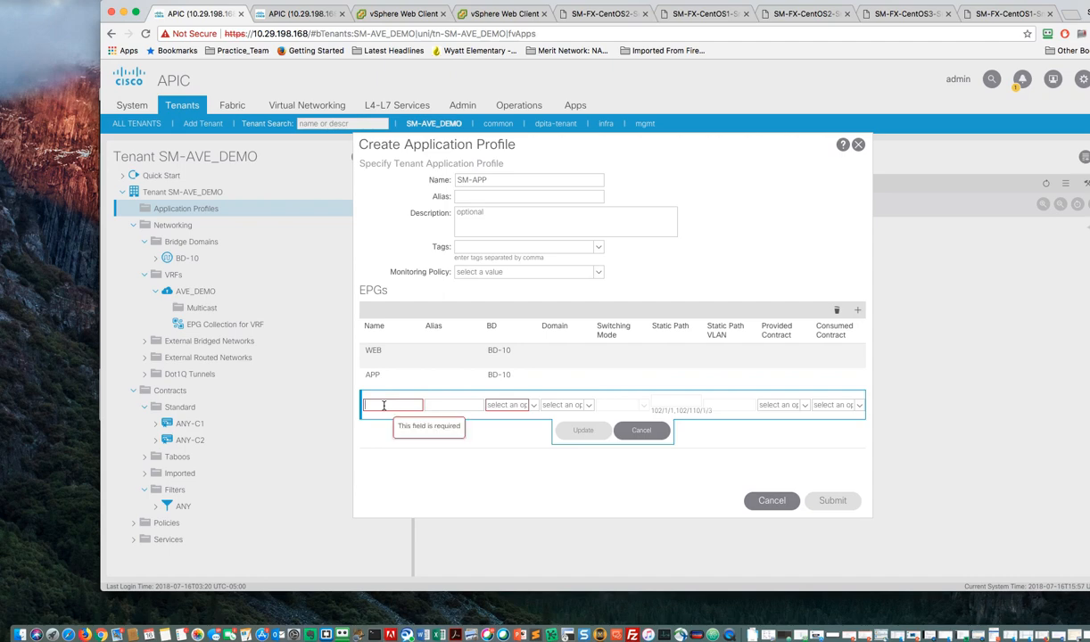
left_click(384, 405)
type("DB")
left_click(533, 405)
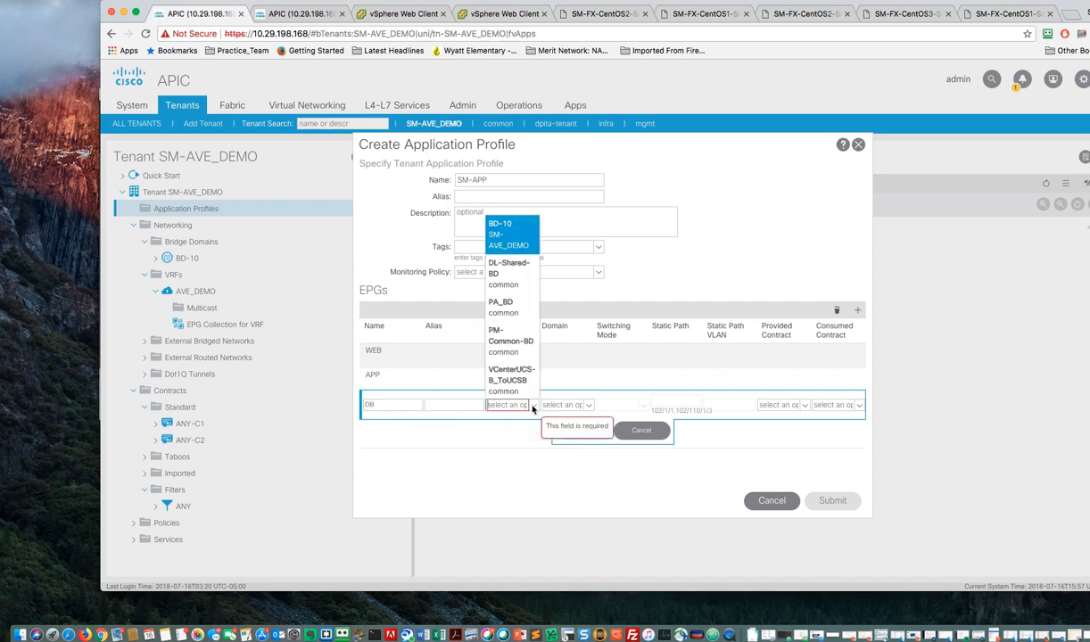
left_click(498, 234)
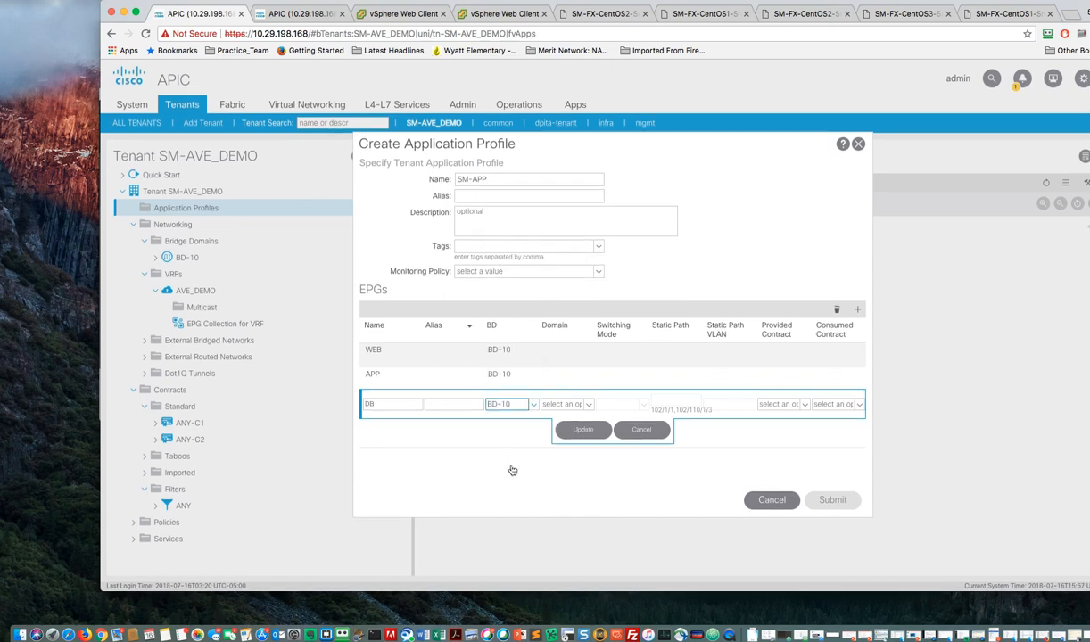
left_click(585, 431)
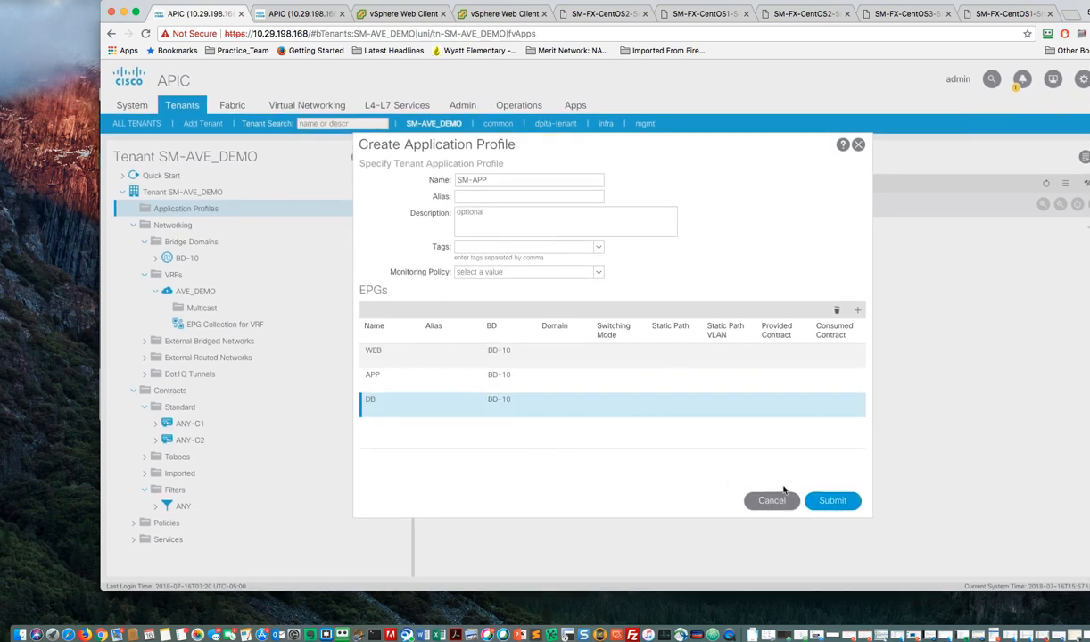
- Submit the SM-APP application profile and expand it in the tenant tree to list its application EPGs
left_click(828, 501)
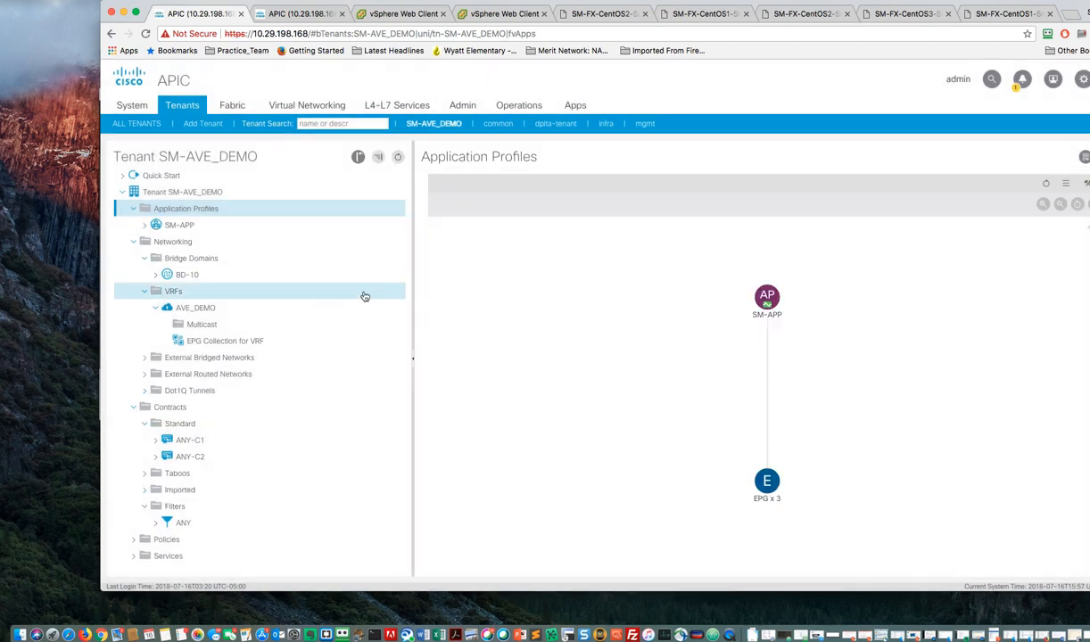
left_click(146, 225)
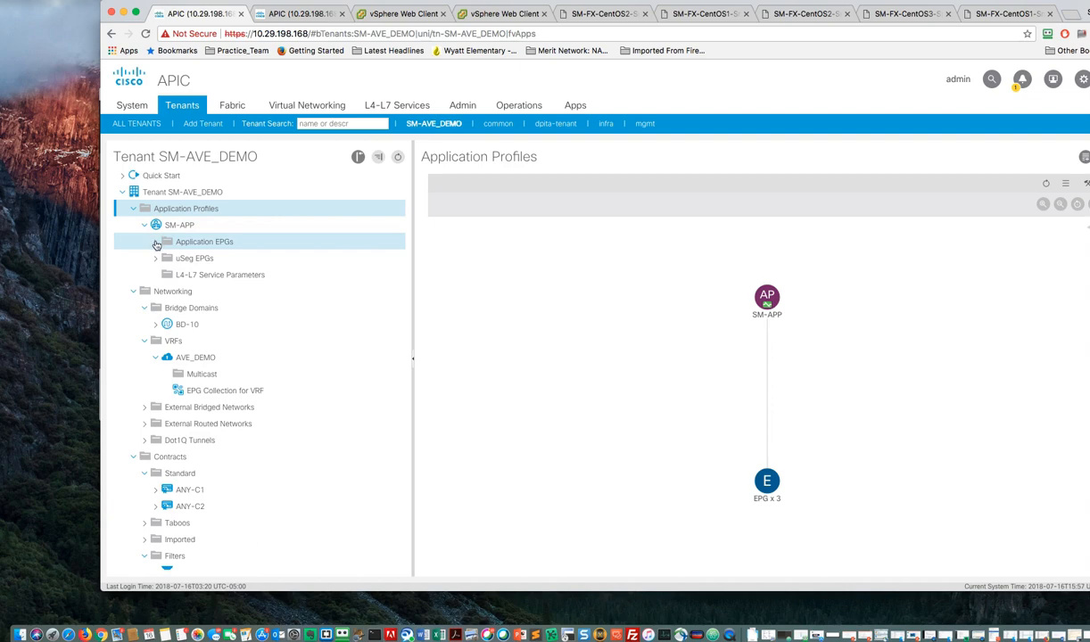
left_click(155, 242)
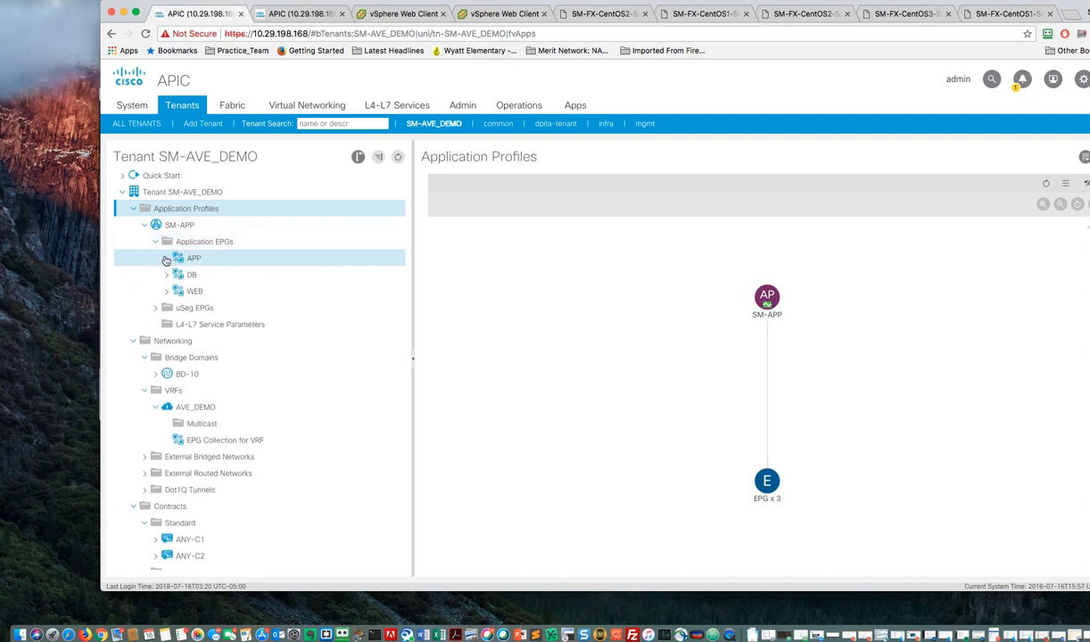
- Examine the APP EPG's general policy properties, including its bridge domain assignment
left_click(166, 259)
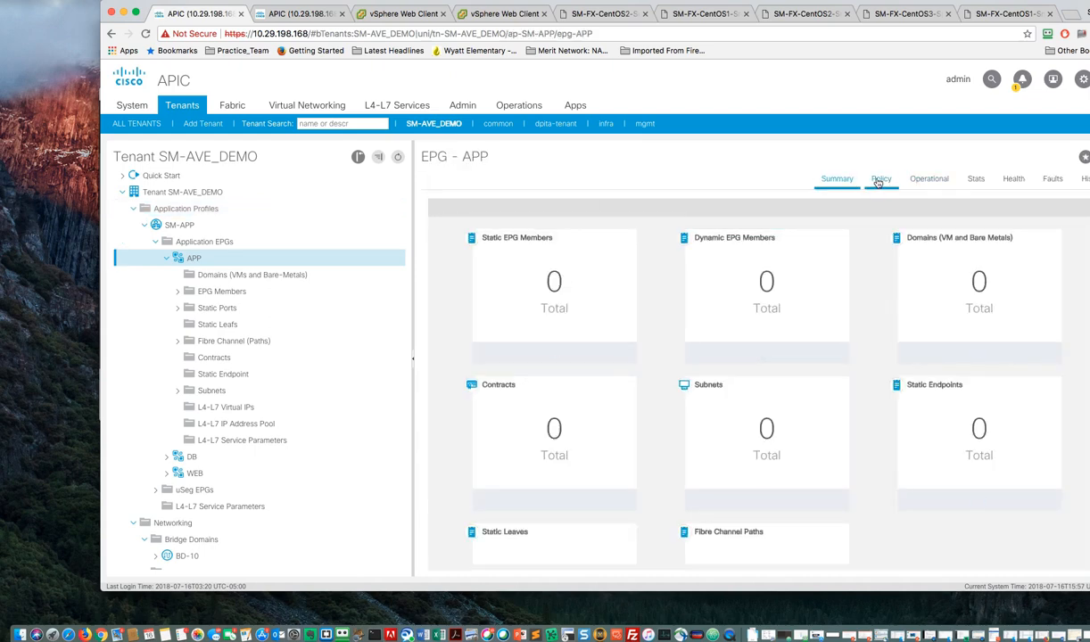
left_click(879, 180)
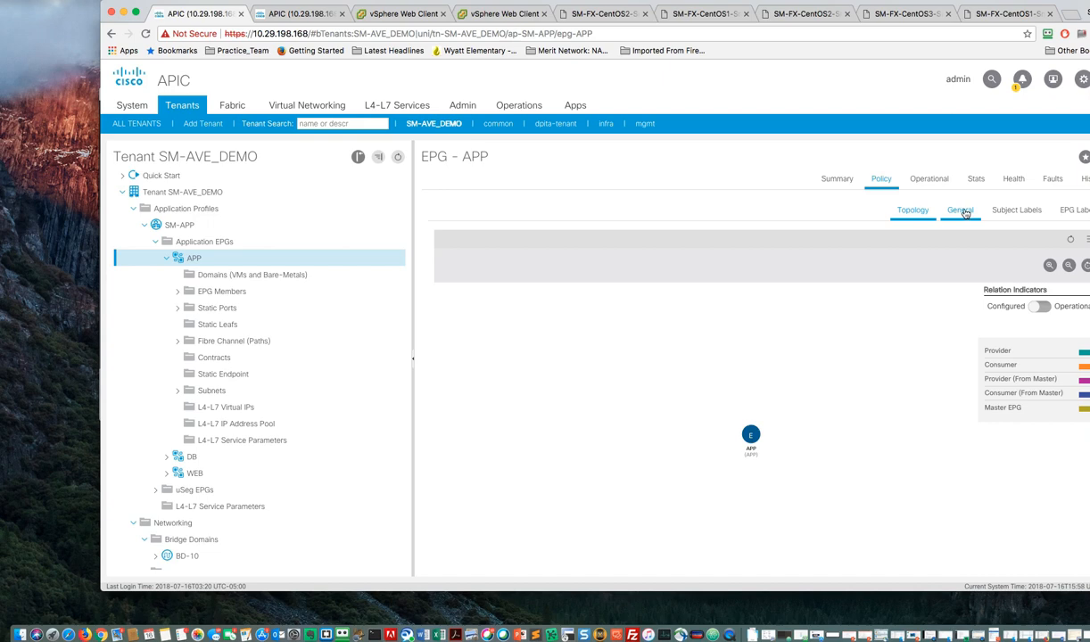
left_click(963, 212)
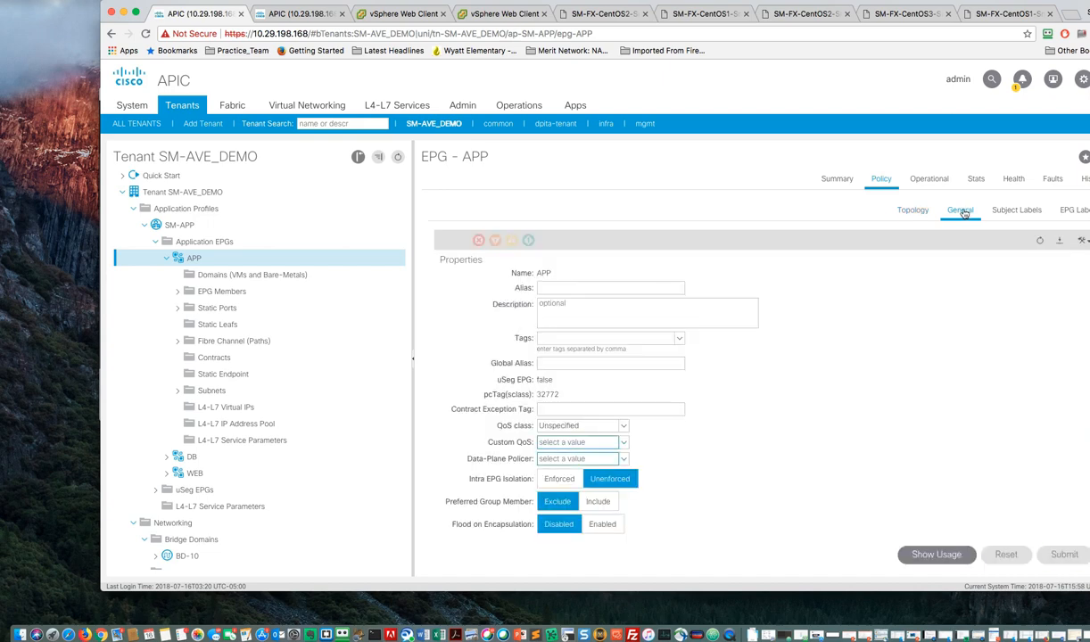
scroll(837, 400, "down", 3)
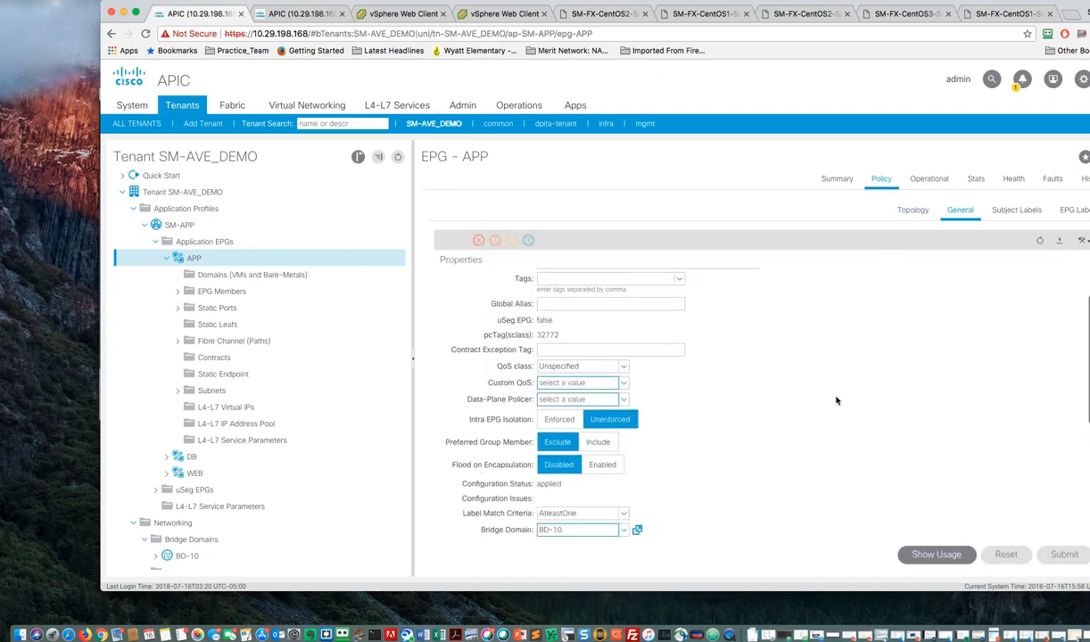
scroll(803, 459, "down", 3)
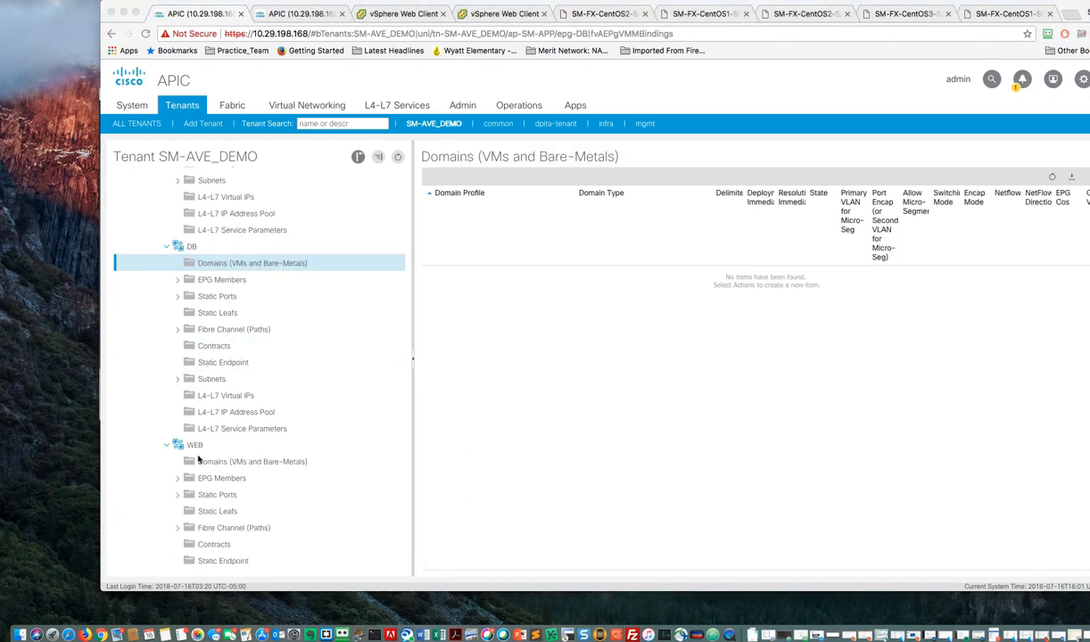
- Associate the WEB EPG with the VMM domain SM-FX-AVE, using Immediate deploy immediacy and AVE switching mode
left_click(225, 463)
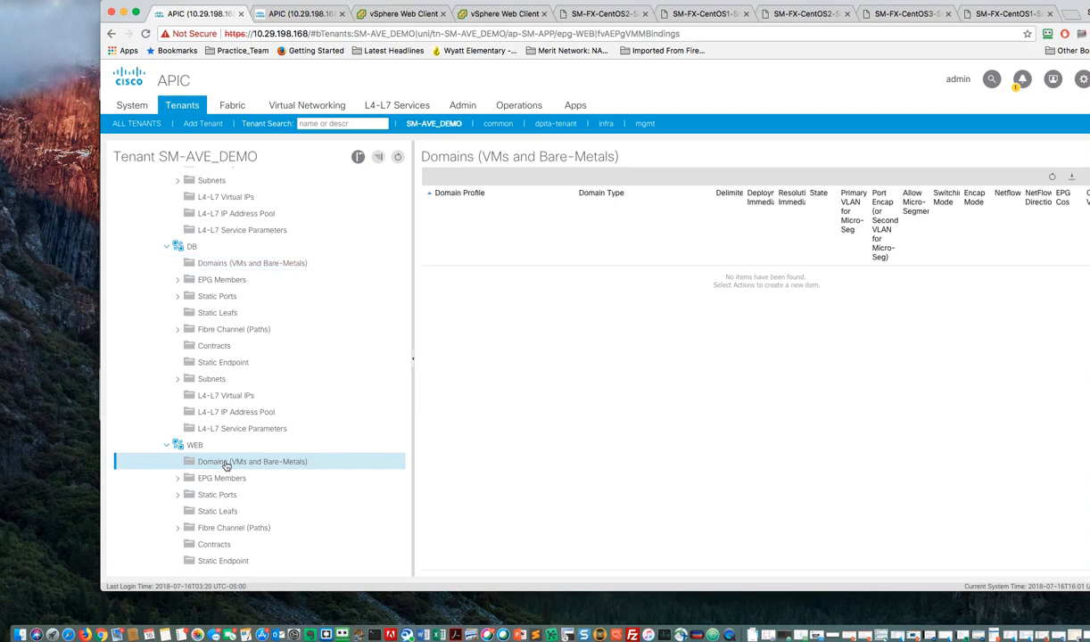
right_click(226, 463)
left_click(250, 473)
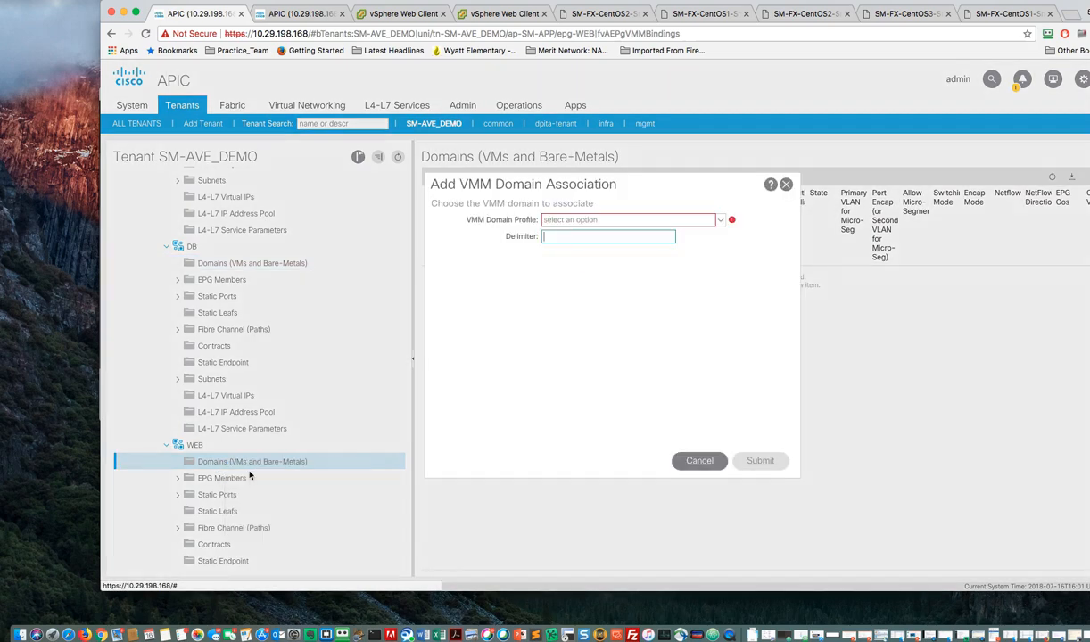
left_click(627, 223)
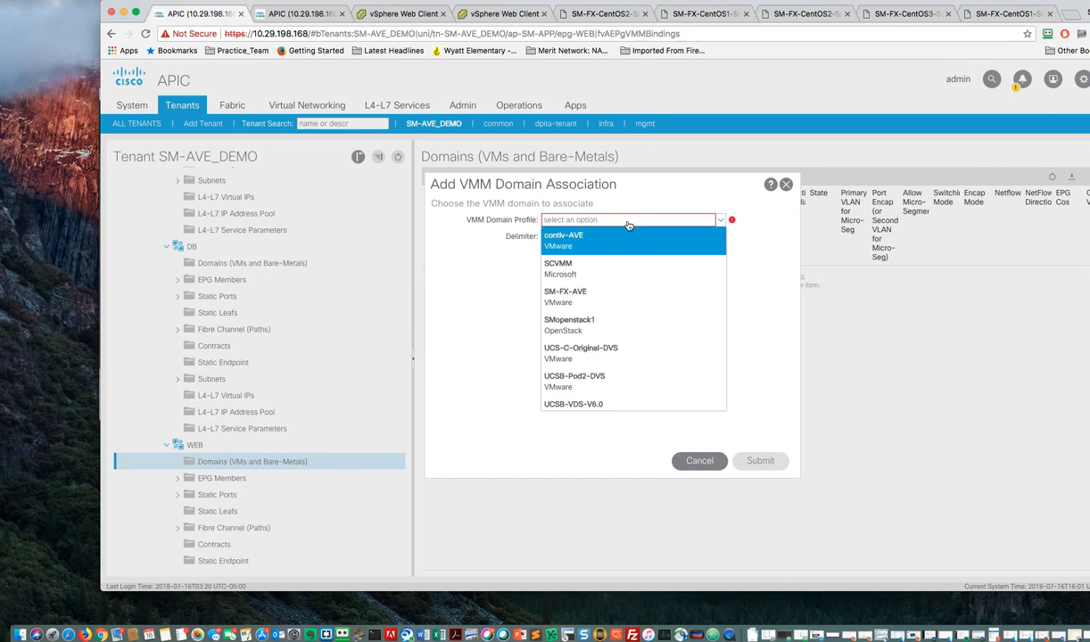
left_click(575, 301)
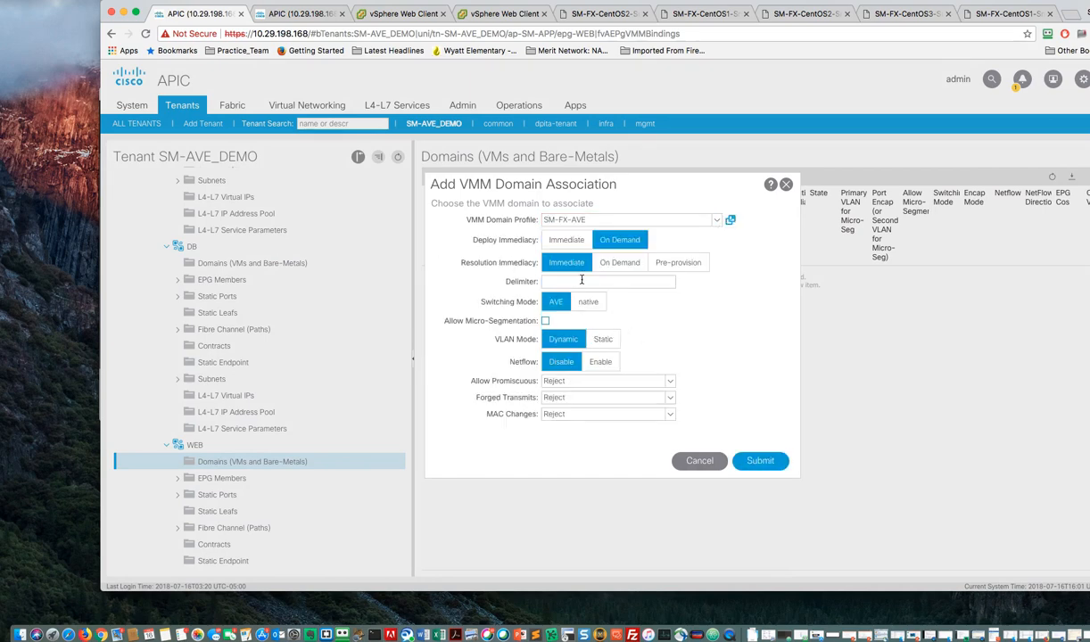
left_click(586, 304)
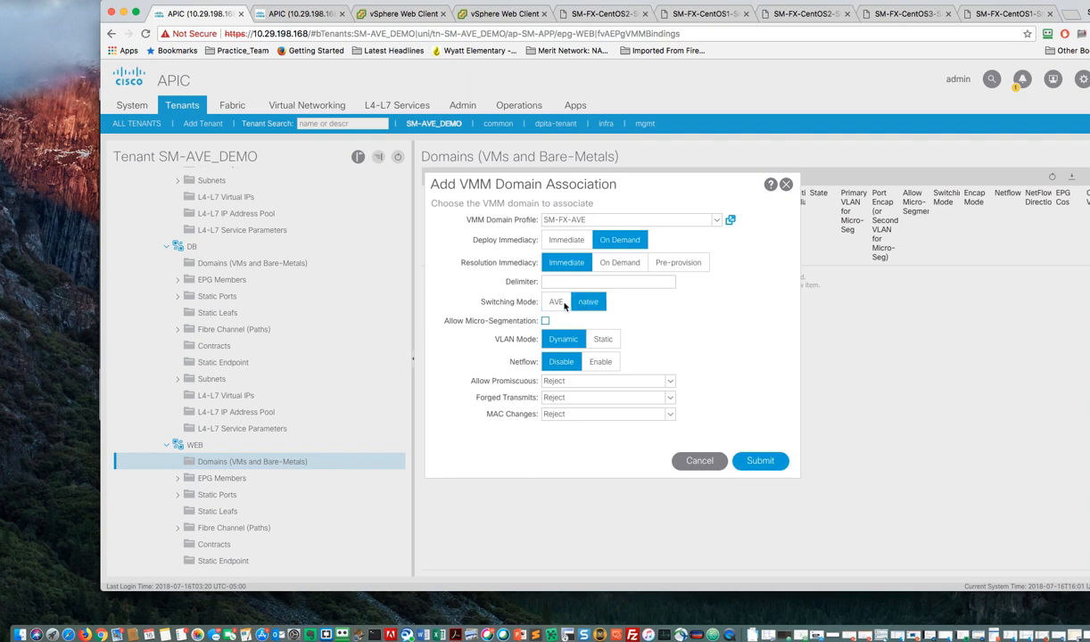
left_click(555, 305)
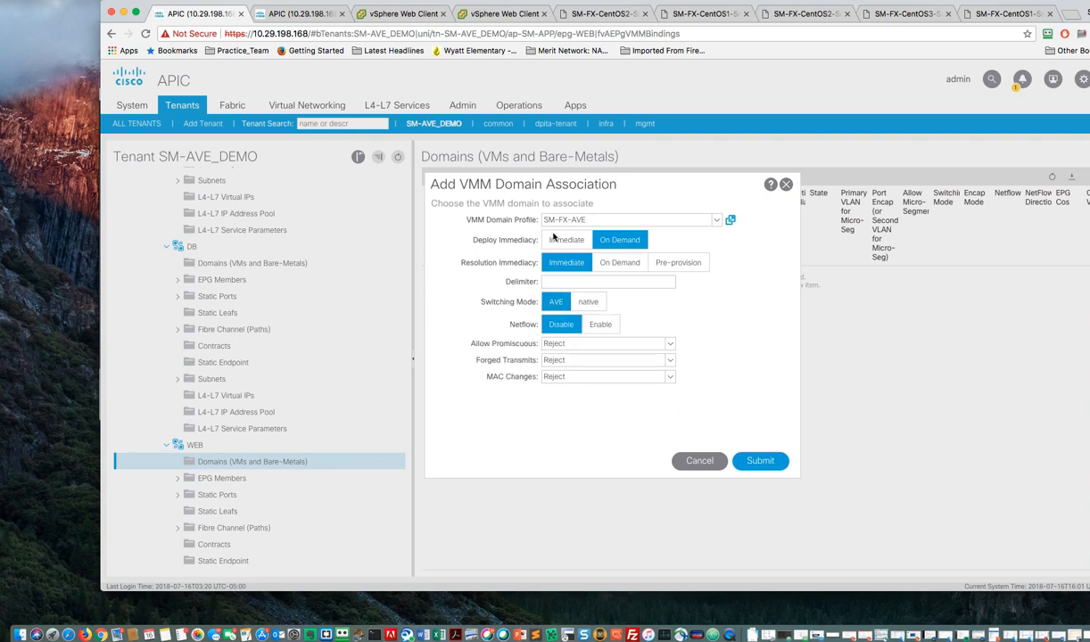
left_click(555, 240)
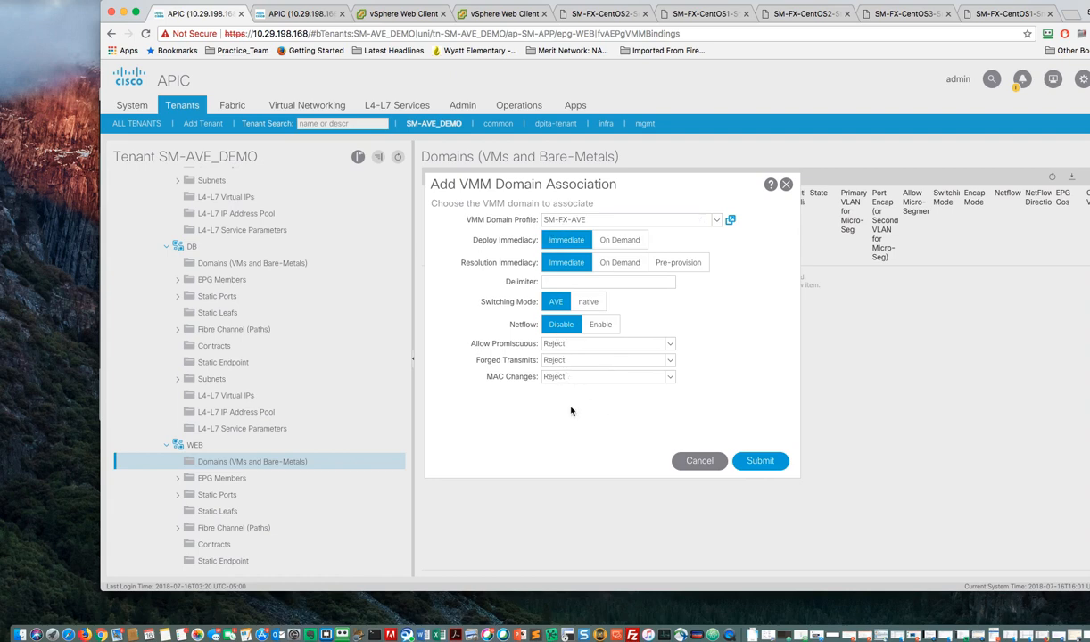
left_click(760, 461)
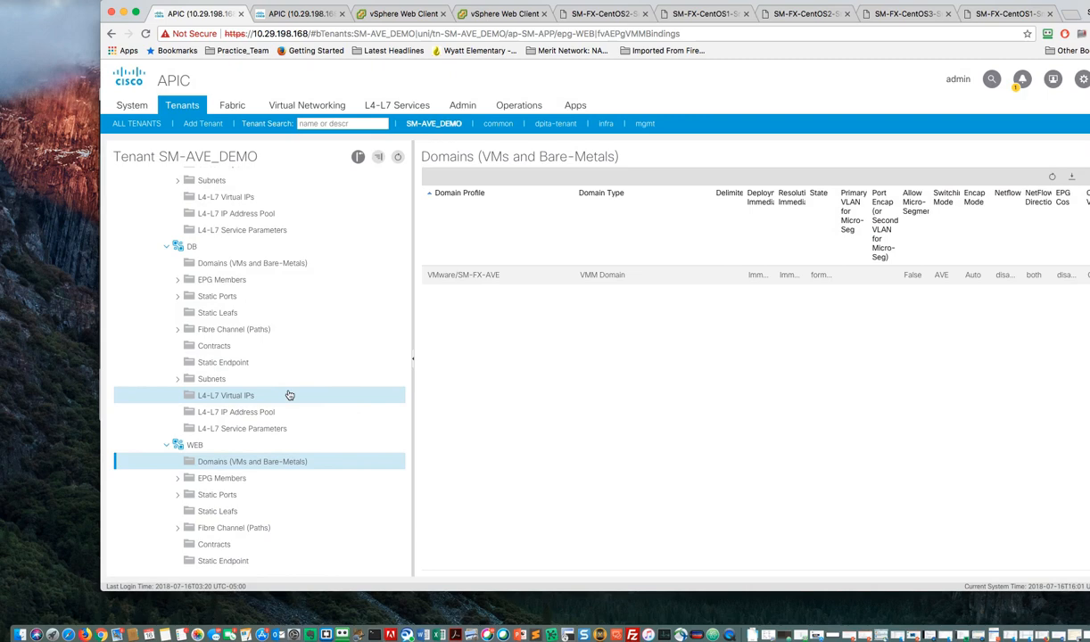
- Associate the APP EPG with the VMM domain SM-FX-AVE, using Immediate deploy immediacy and AVE switching mode
scroll(289, 395, "down", 10)
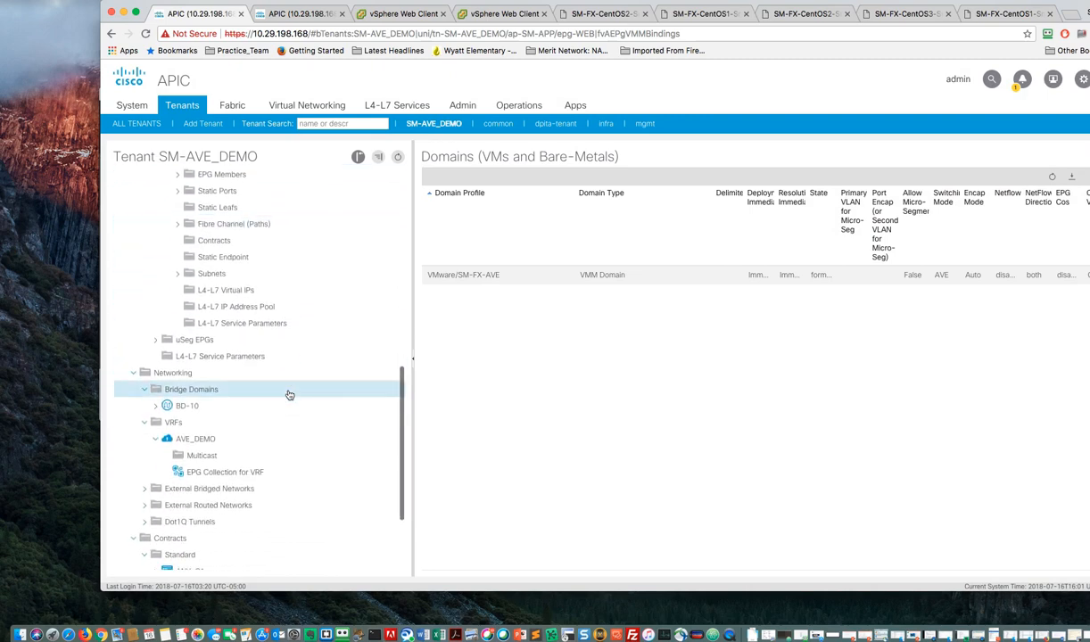
scroll(287, 394, "up", 4)
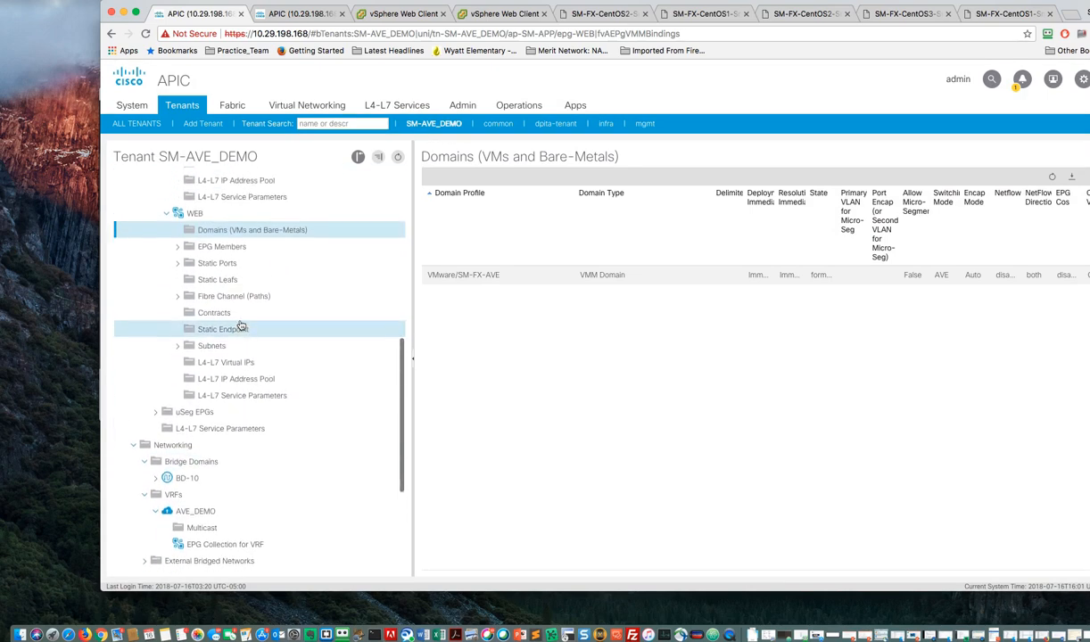
scroll(241, 325, "up", 8)
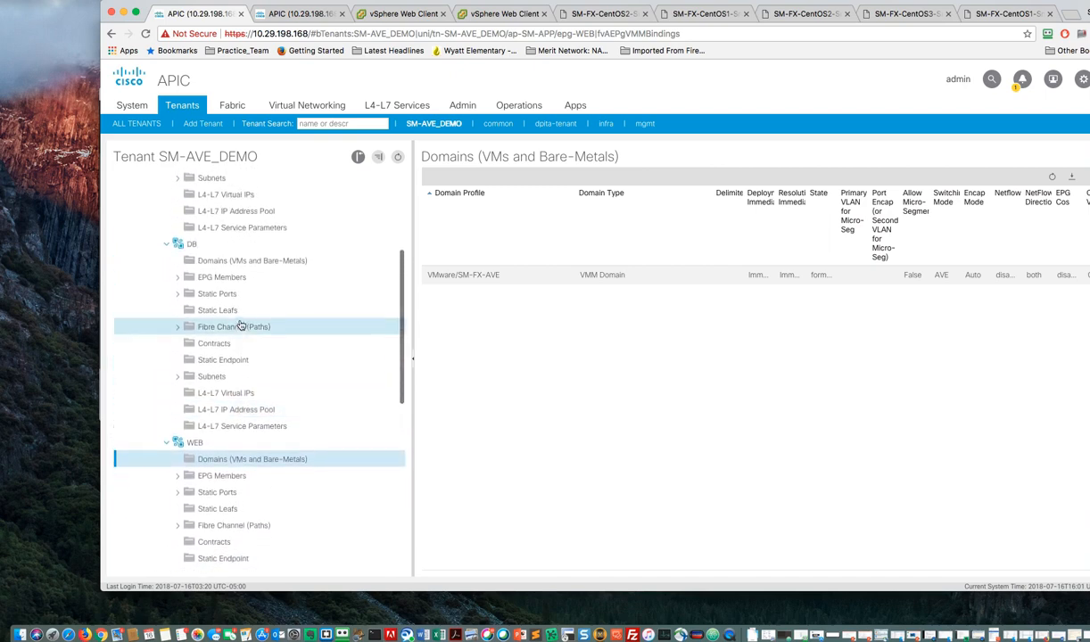
scroll(239, 325, "up", 6)
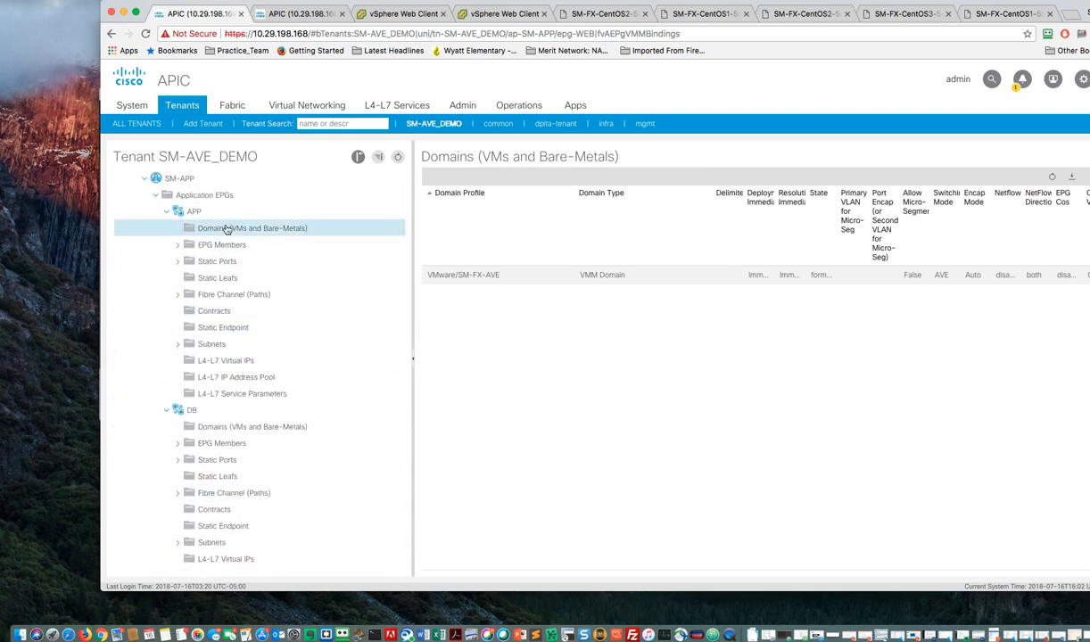
left_click(226, 229)
right_click(234, 228)
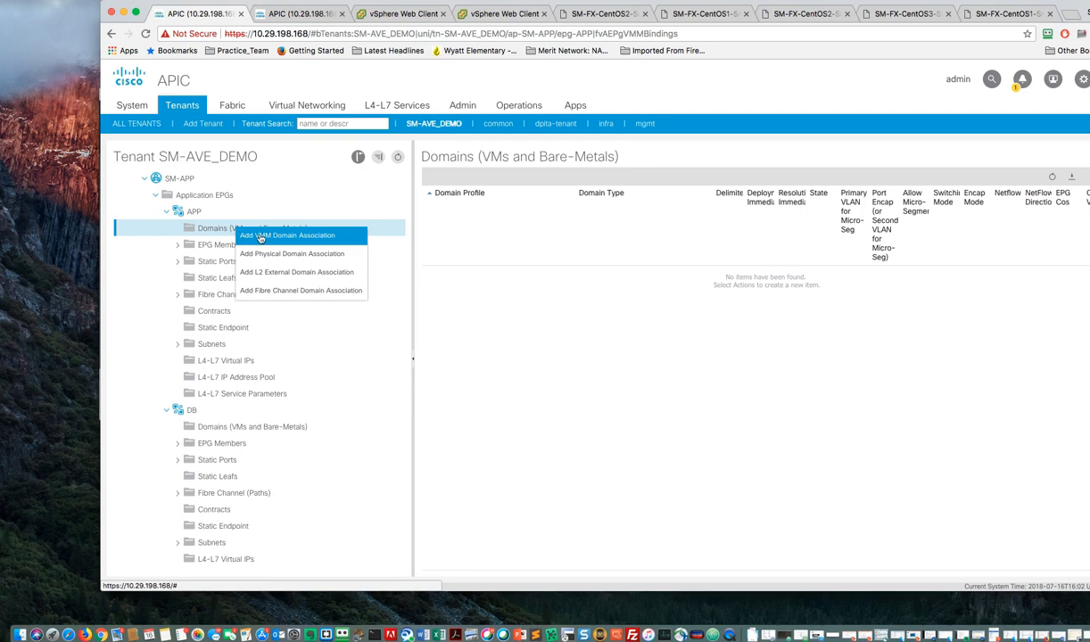
left_click(260, 235)
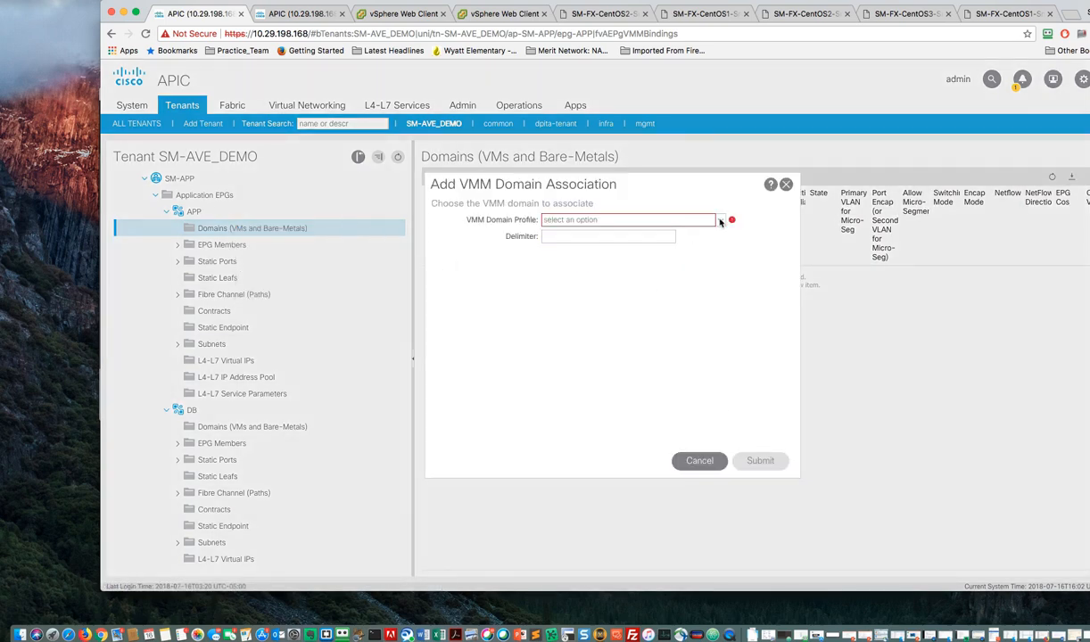
left_click(721, 221)
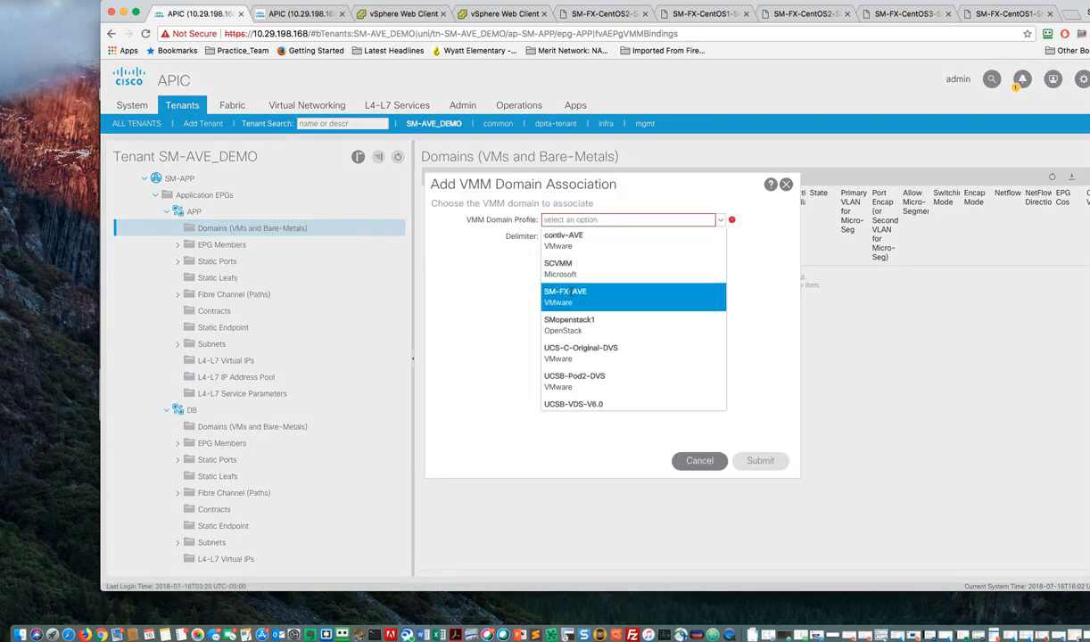
left_click(568, 294)
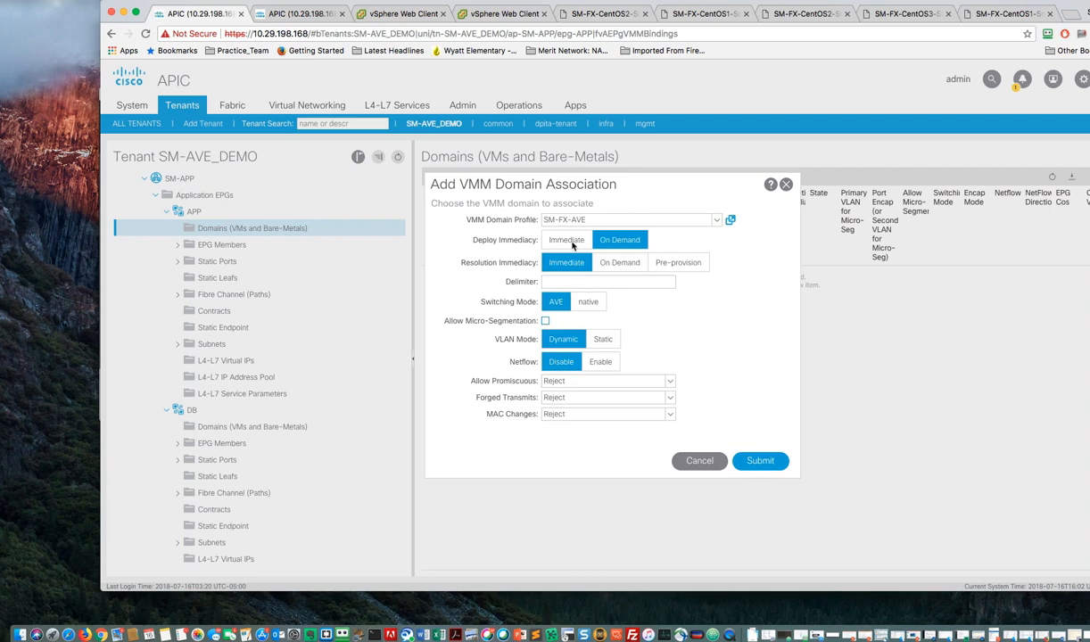
left_click(567, 241)
left_click(557, 304)
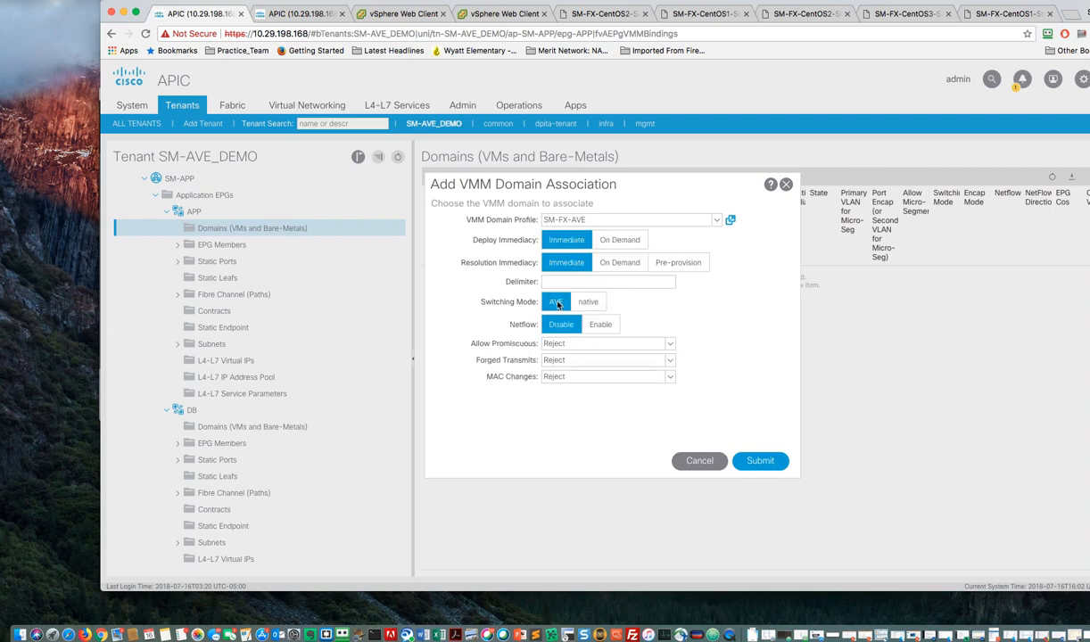
left_click(759, 461)
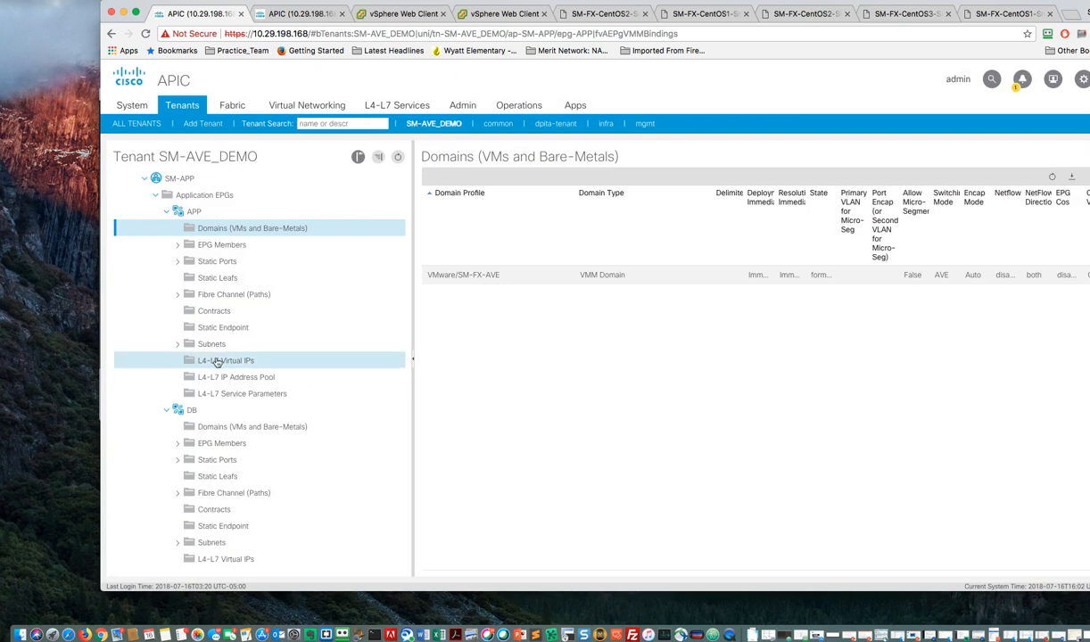
- Associate the DB EPG with the VMM domain SM-FX-AVE, using Immediate deploy immediacy and native switching mode
scroll(216, 362, "down", 1)
scroll(216, 362, "down", 3)
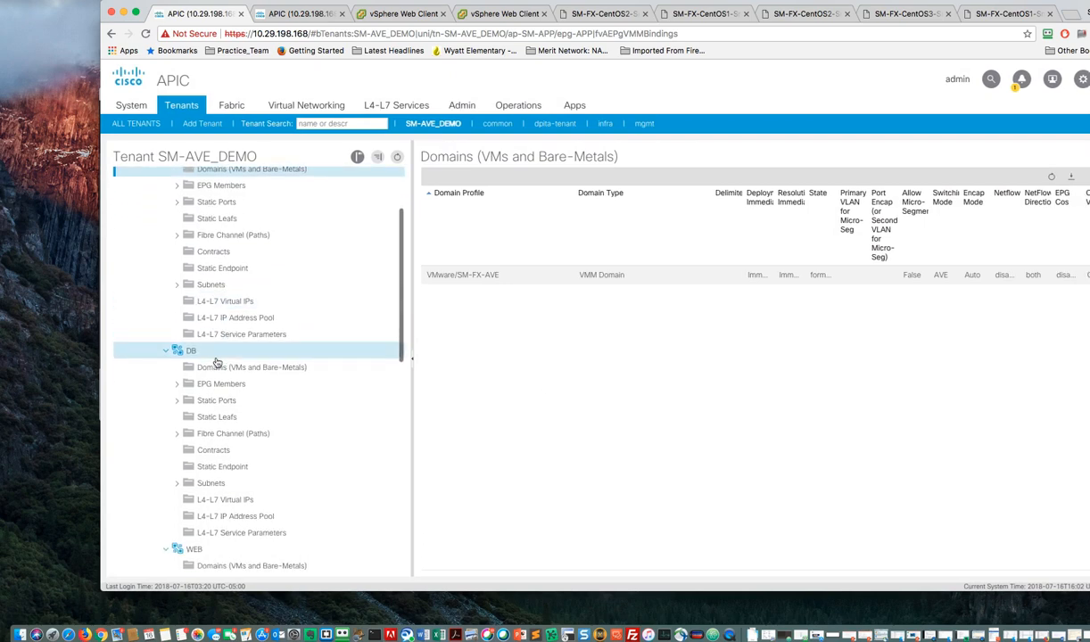
left_click(224, 371)
right_click(242, 369)
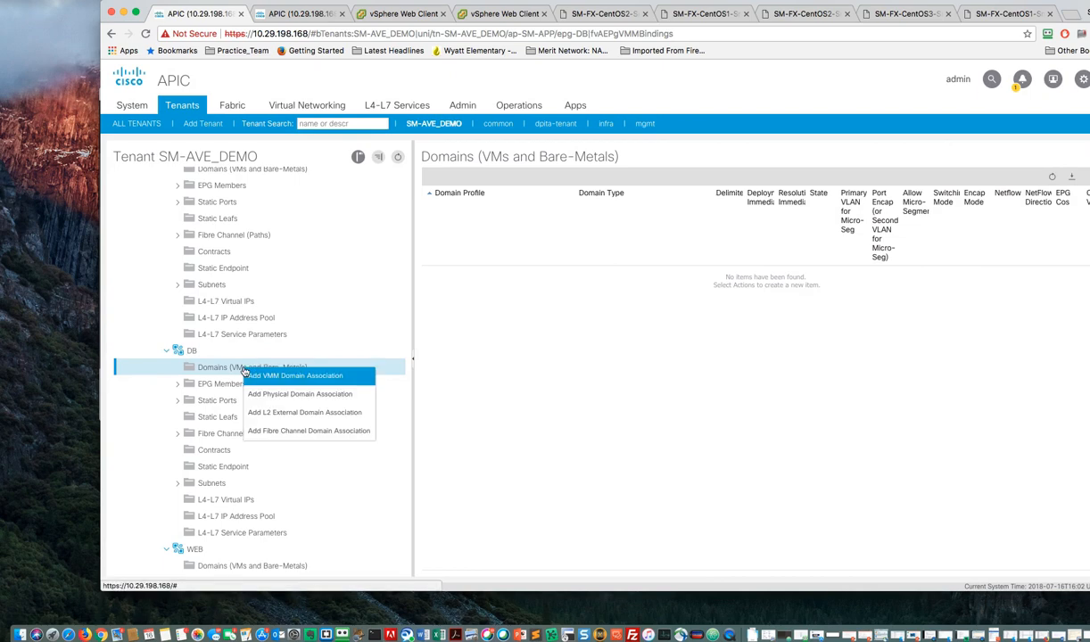
left_click(270, 378)
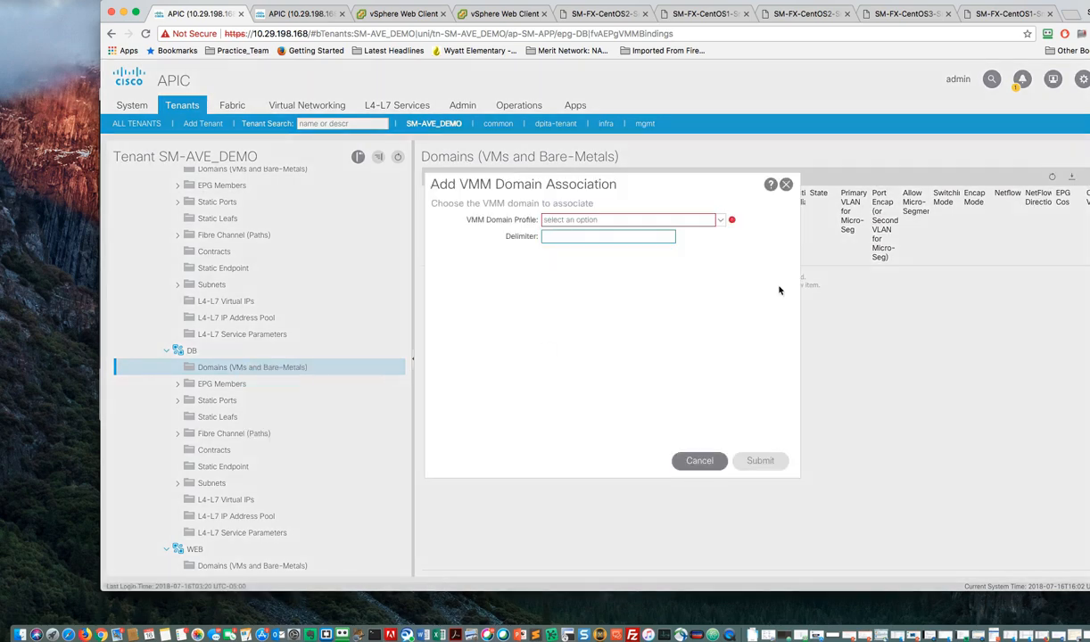
left_click(724, 222)
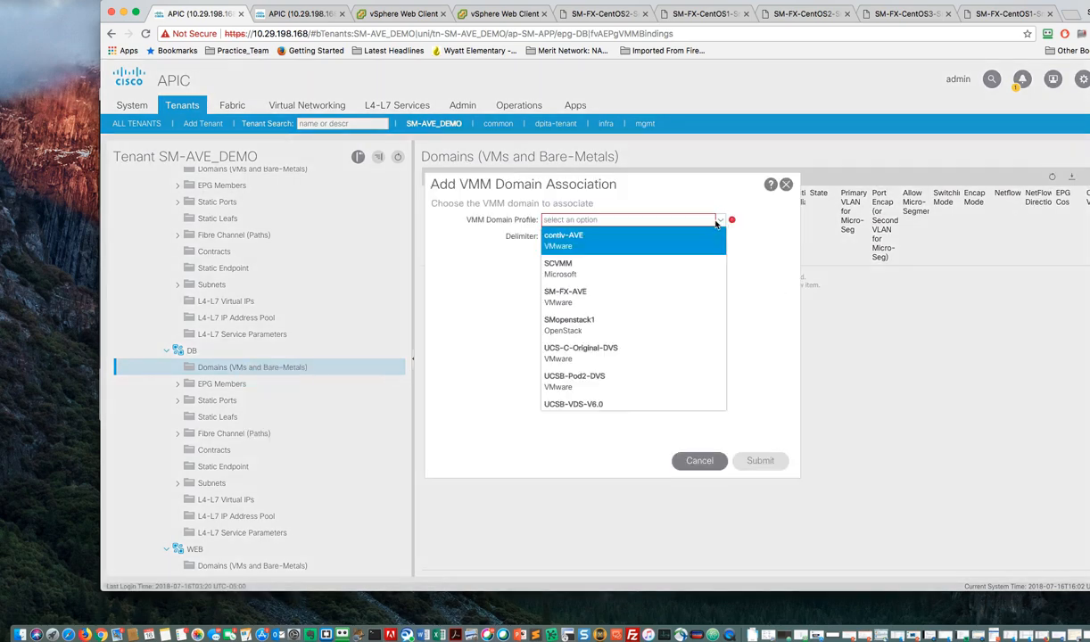
left_click(586, 292)
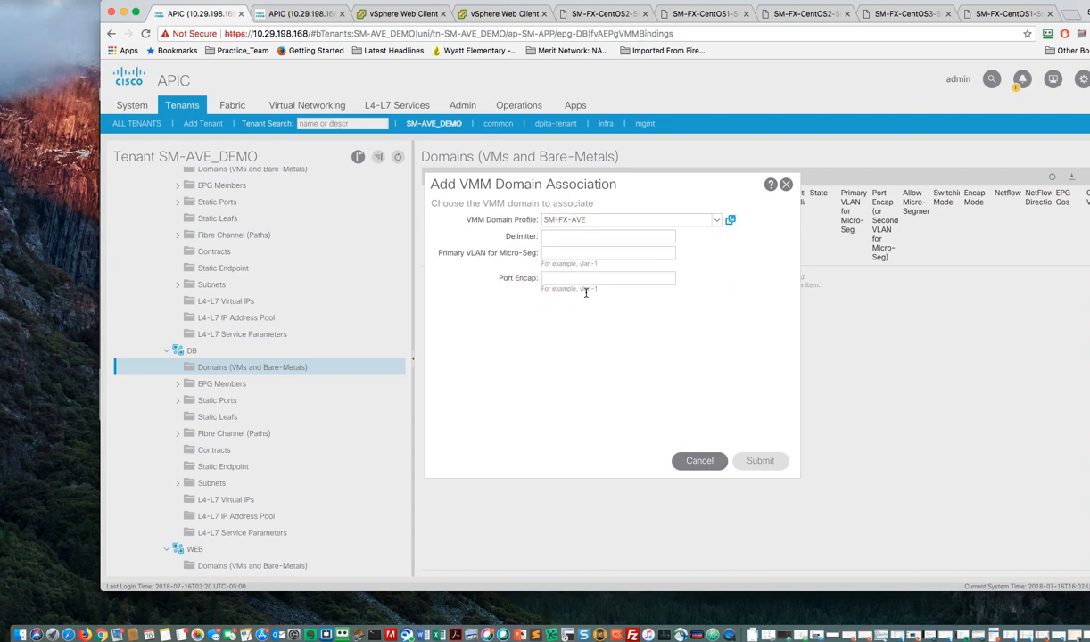
left_click(560, 240)
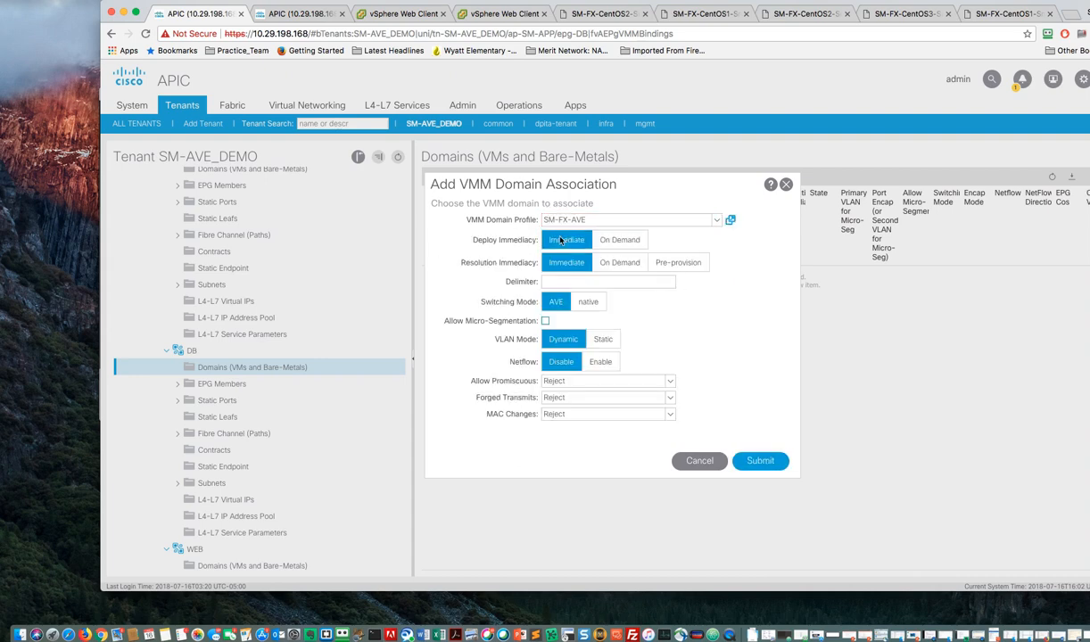
left_click(570, 302)
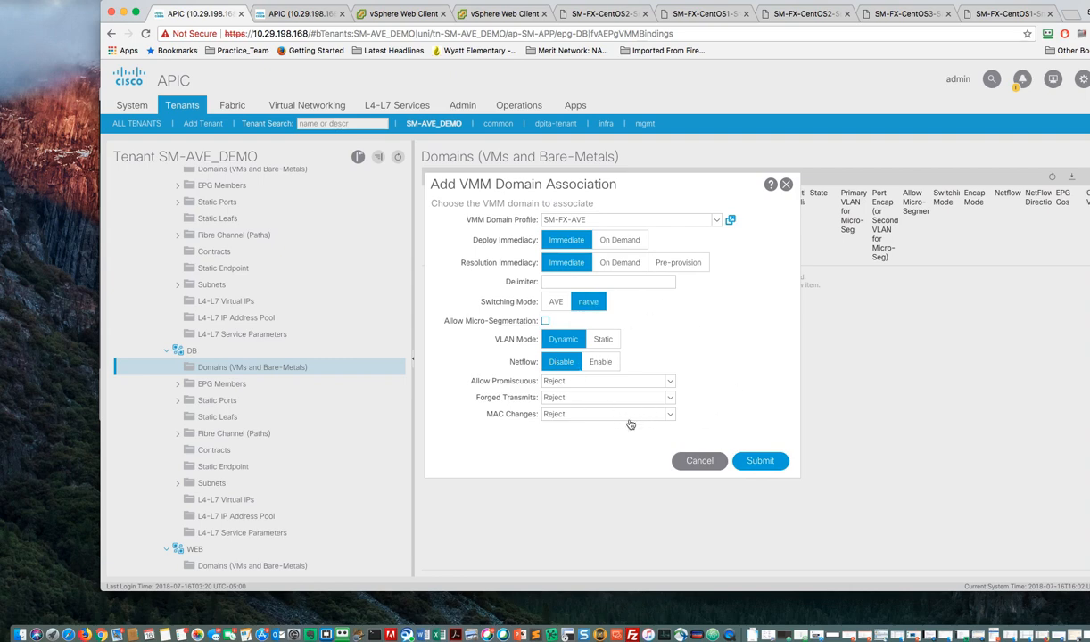
left_click(760, 461)
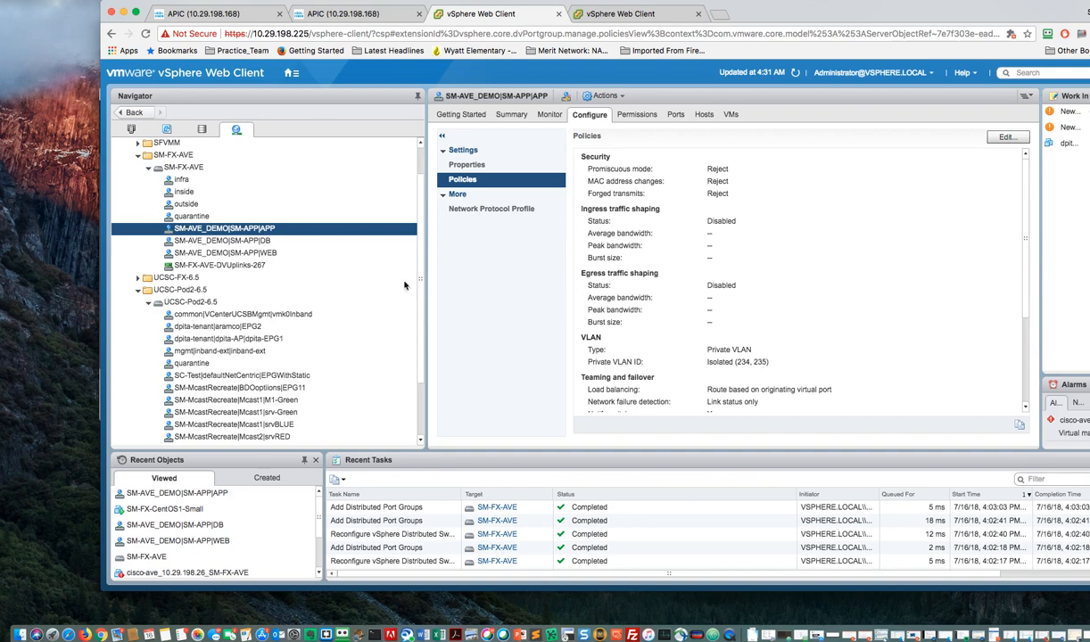
- In the vSphere Web Client, view the policies and private VLAN of the SM-AVE_DEMO|SM-APP|WEB port group
left_click(274, 253)
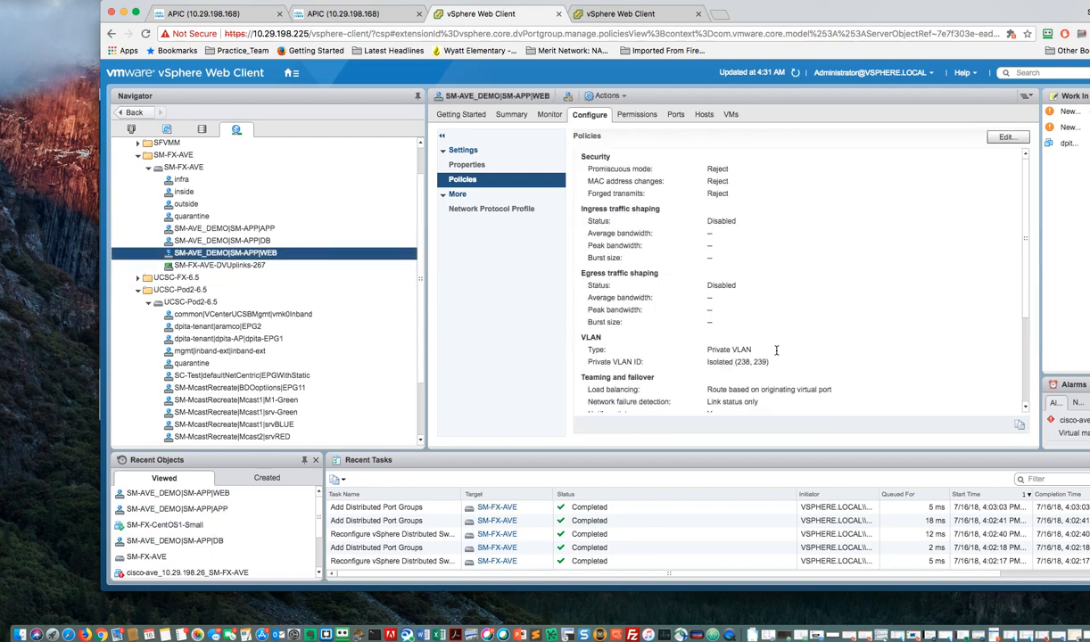
- View the policies of the SM-AVE_DEMO|SM-APP|DB port group and locate the SM-FX-CentOS VMs in the Hosts and Clusters inventory
left_click(253, 241)
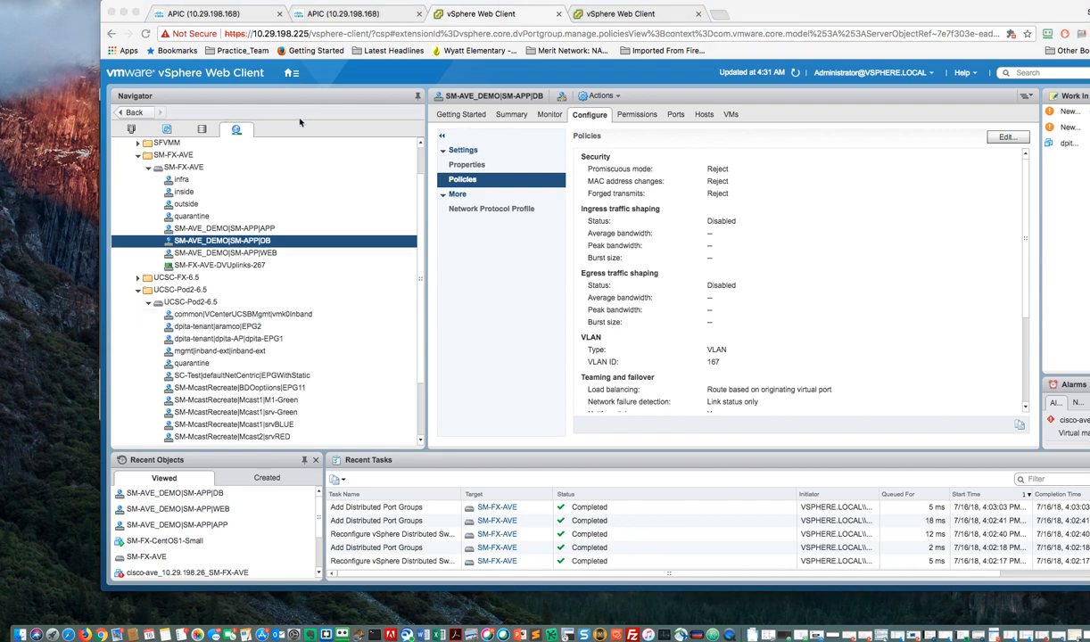
left_click(294, 77)
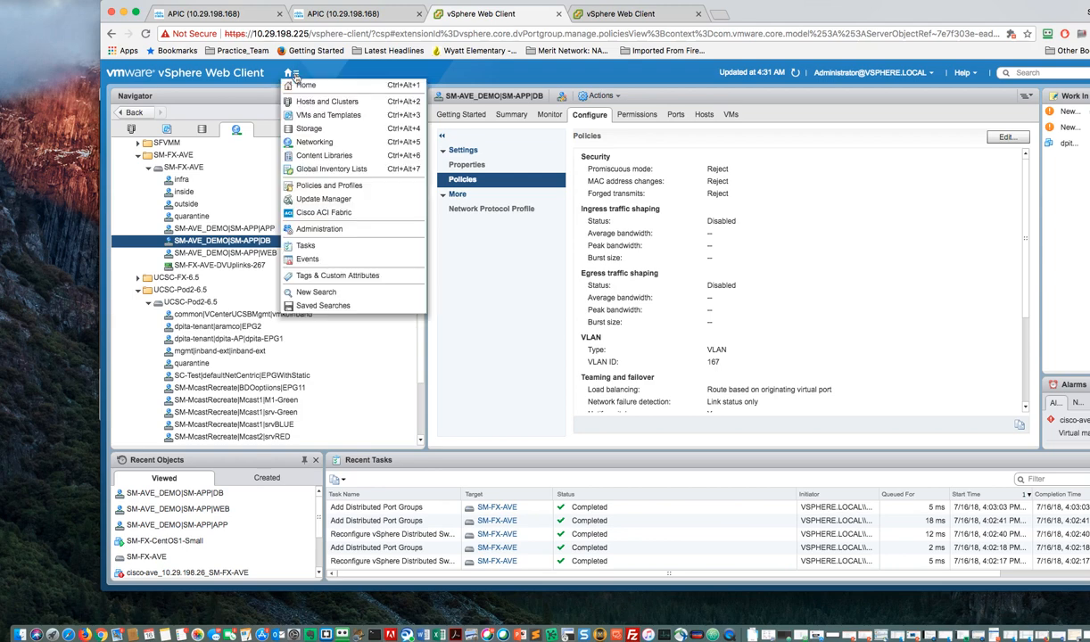
left_click(312, 102)
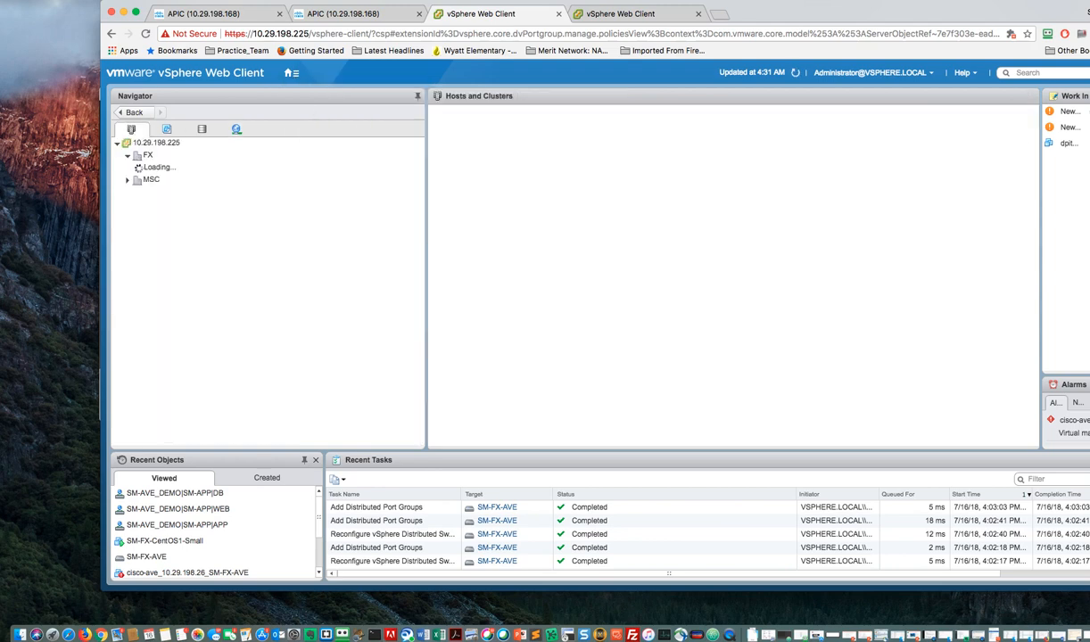
scroll(188, 215, "down", 2)
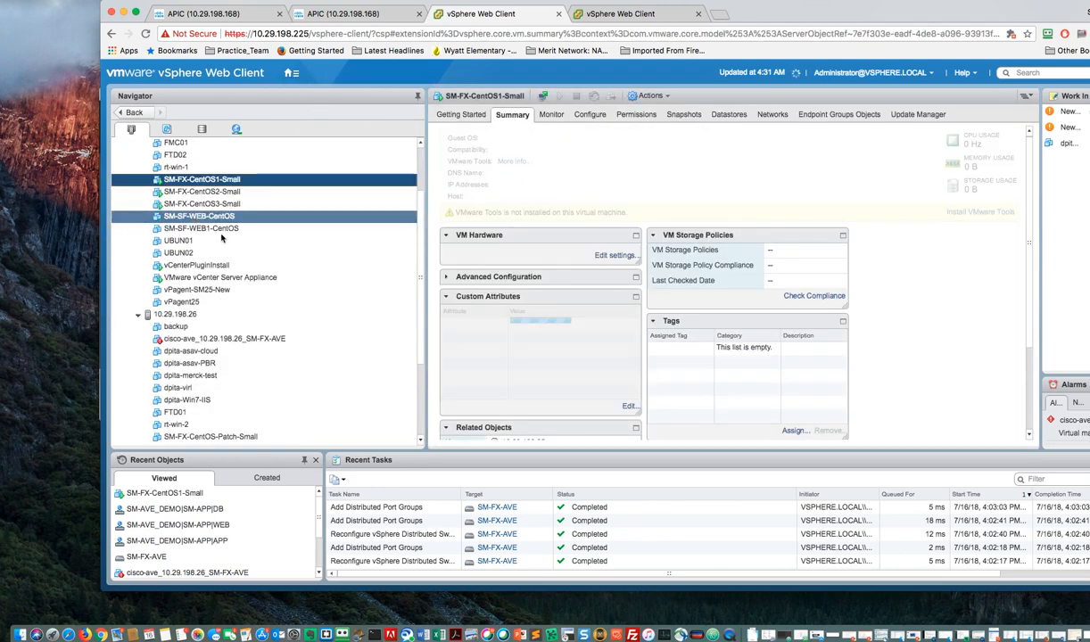
scroll(288, 279, "up", 2)
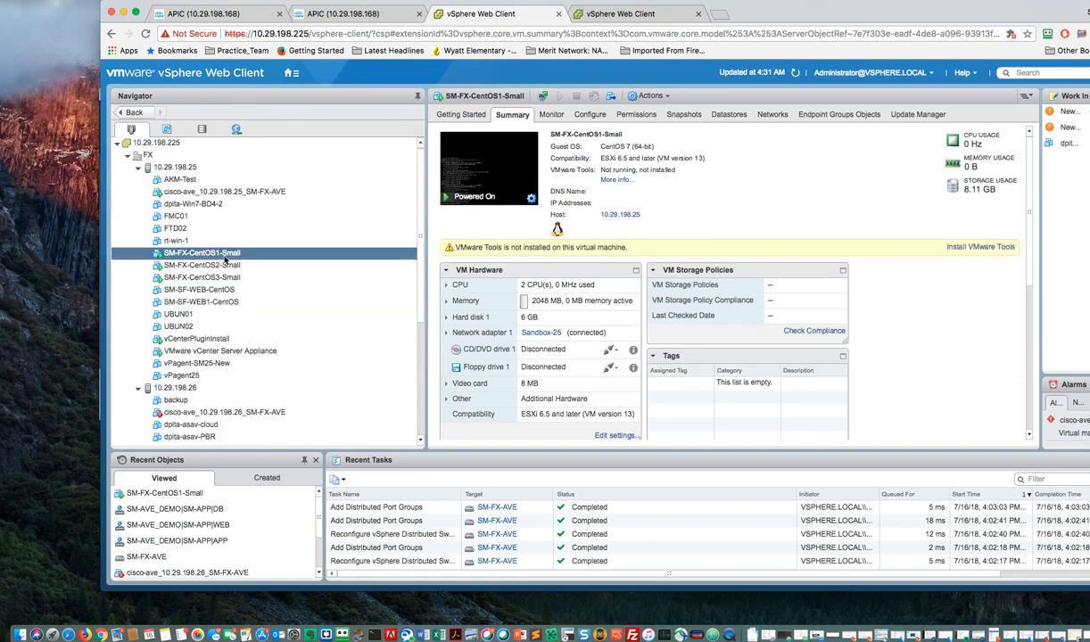
scroll(189, 248, "down", 2)
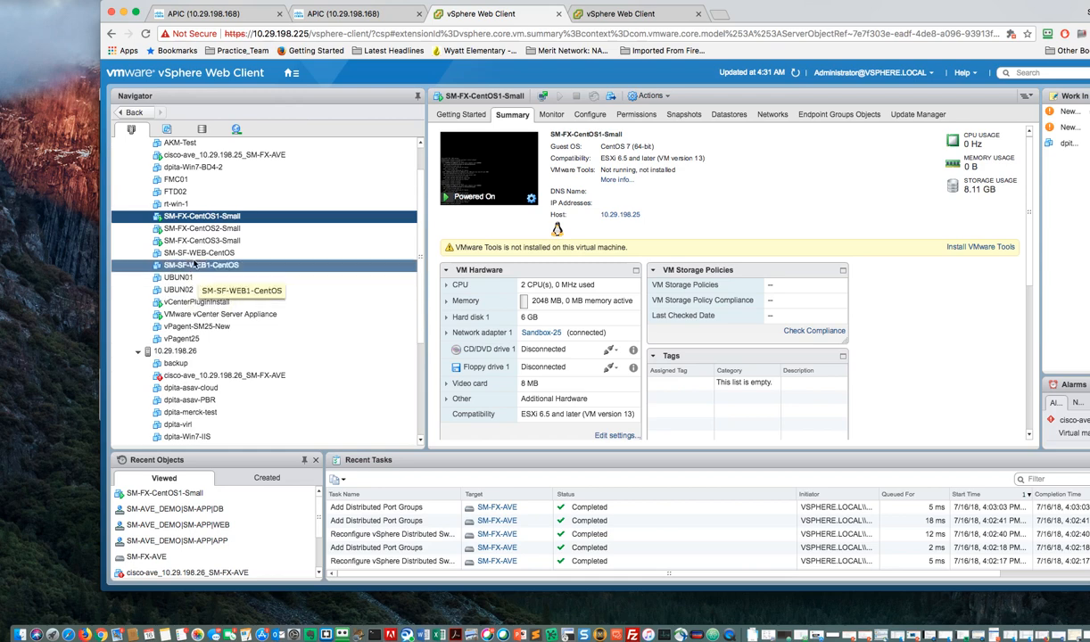
scroll(189, 210, "down", 2)
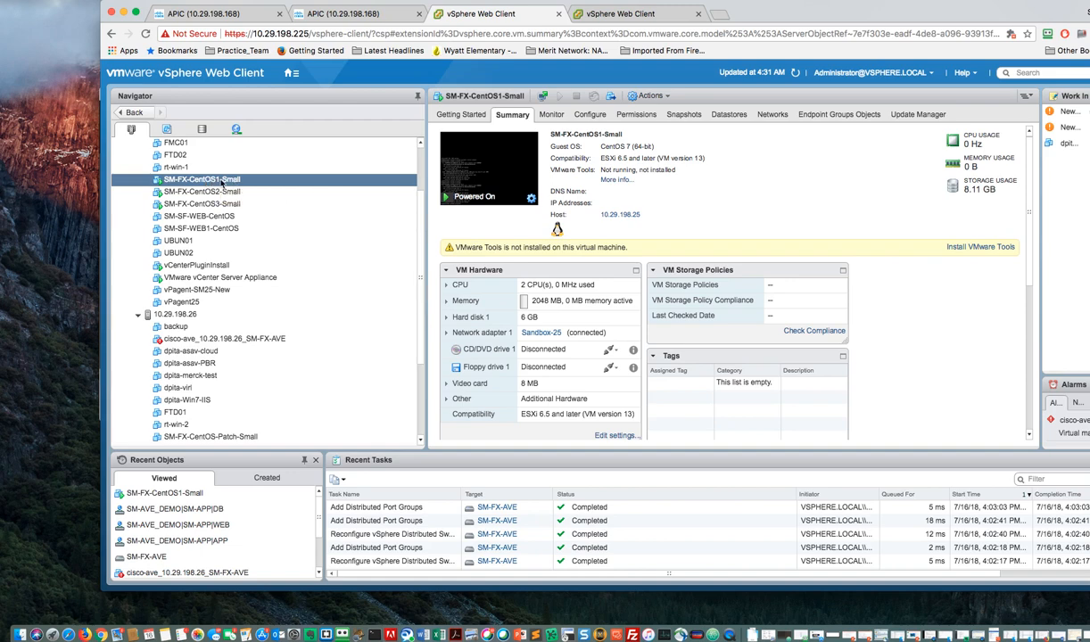
- Edit the settings of the SM-FX-CentOS1-Small VM and search the full network list for Network adapter 1 for SM-AVE
right_click(222, 182)
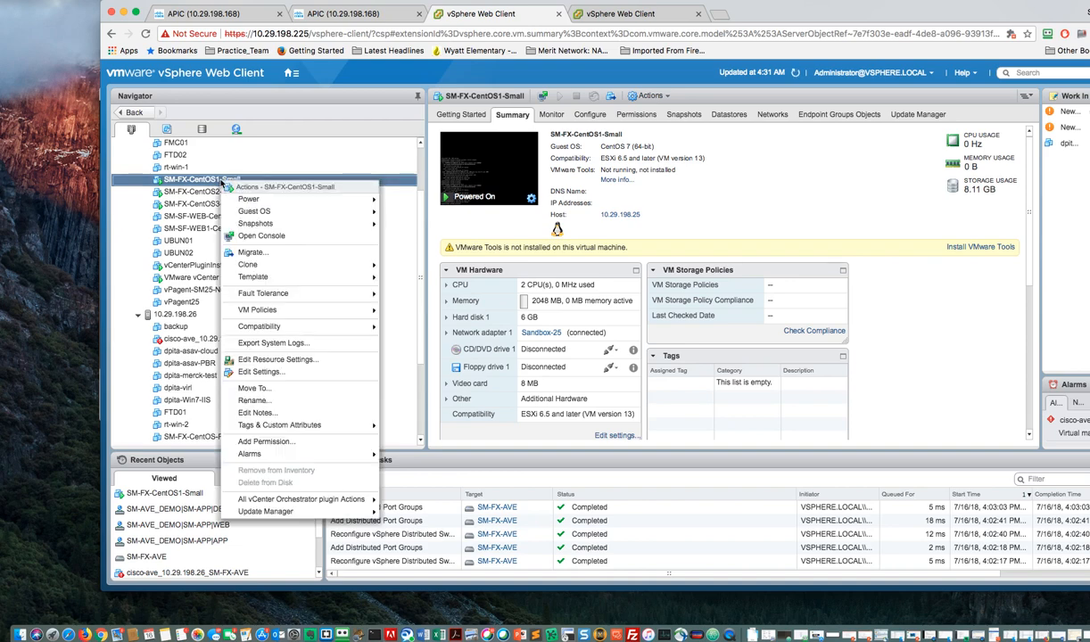
left_click(263, 377)
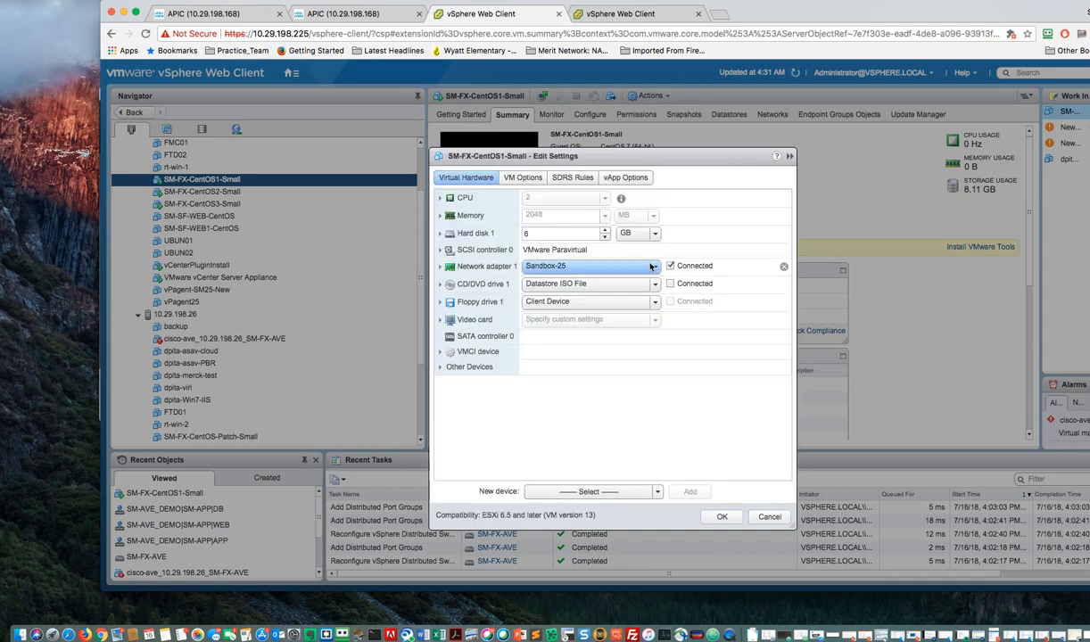
left_click(656, 267)
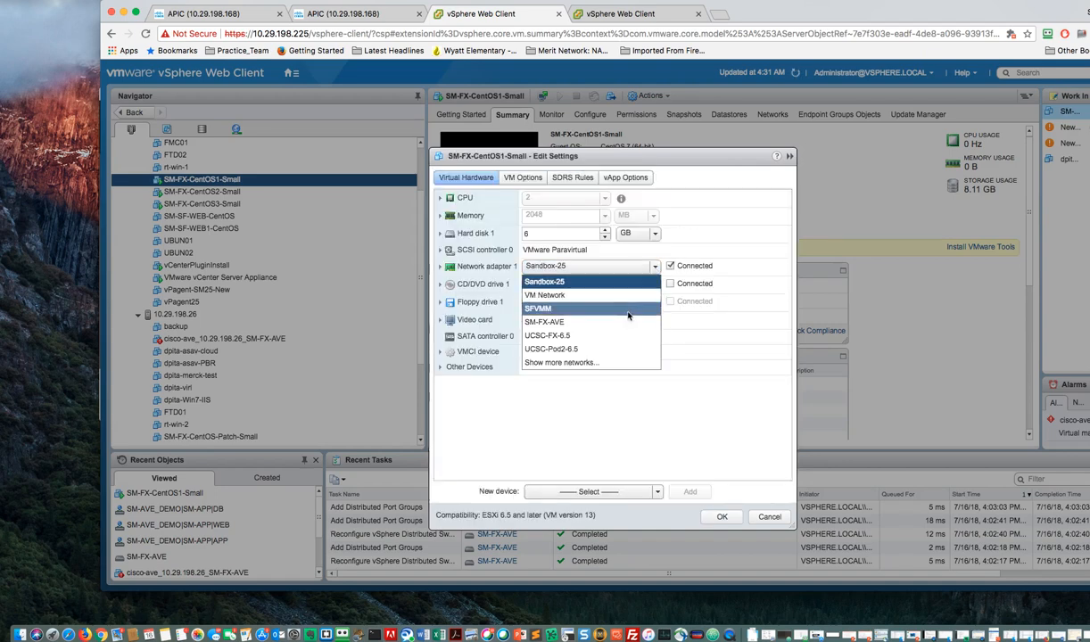
left_click(580, 363)
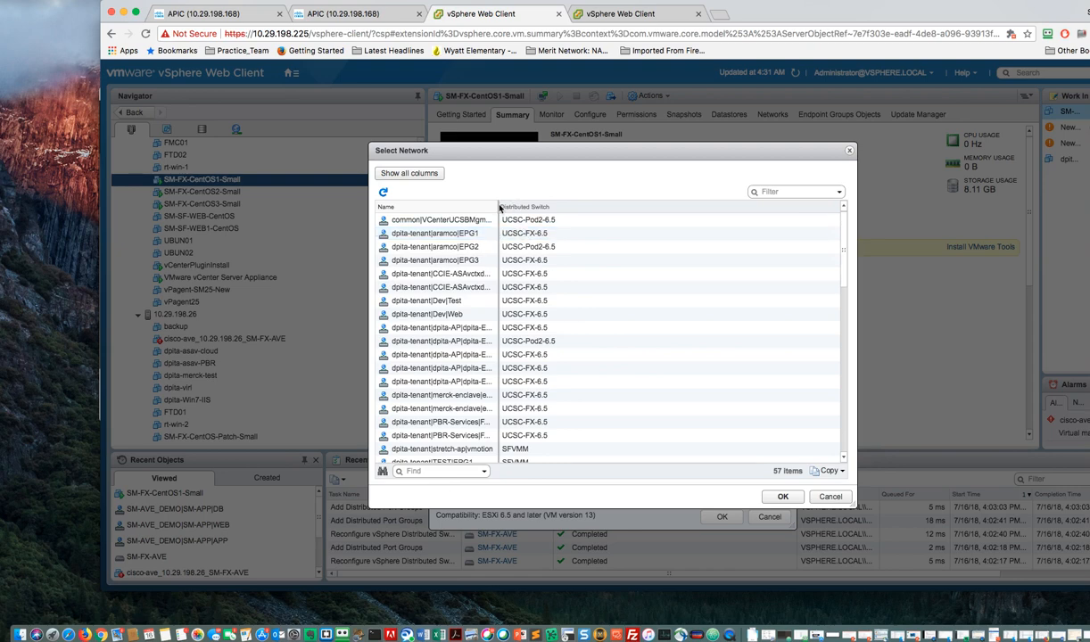
left_click_drag(496, 206, 527, 206)
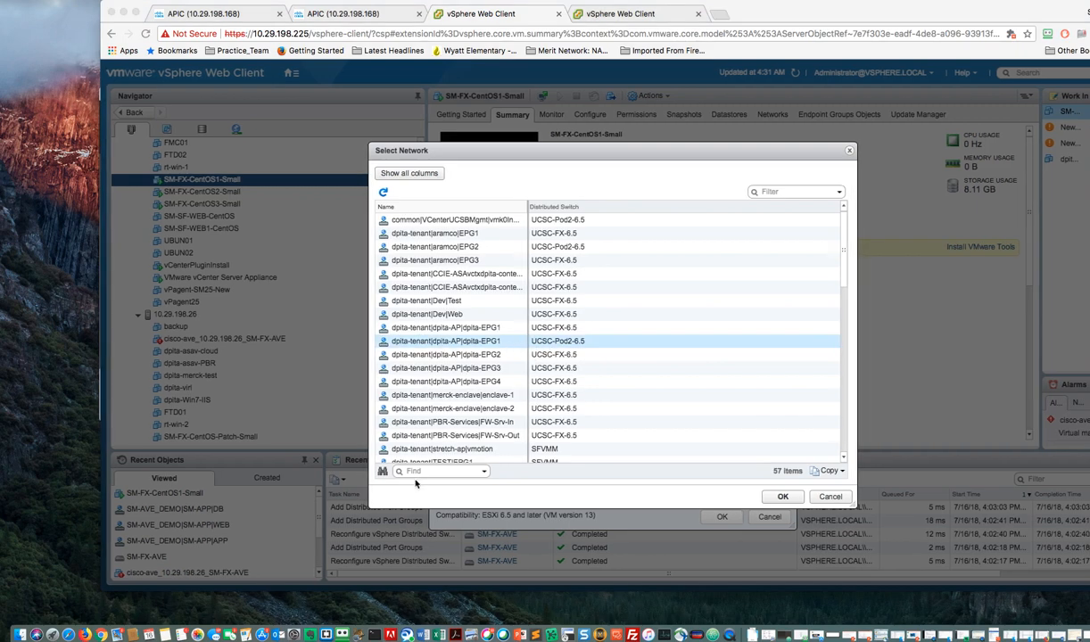
scroll(420, 473, "down", 3)
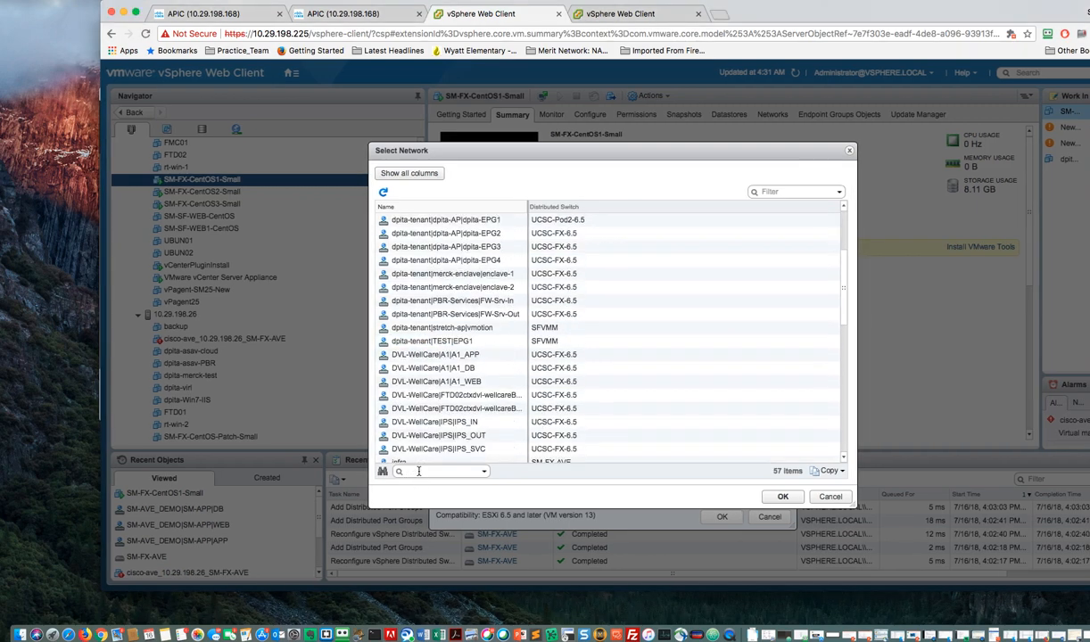
type("SM-AVE")
key("Return")
- Assign the SM-AVE_DEMO|SM-APP|WEB port group to Network adapter 1 of SM-FX-CentOS1-Small and save the VM settings
scroll(439, 461, "up", 12)
scroll(439, 461, "down", 8)
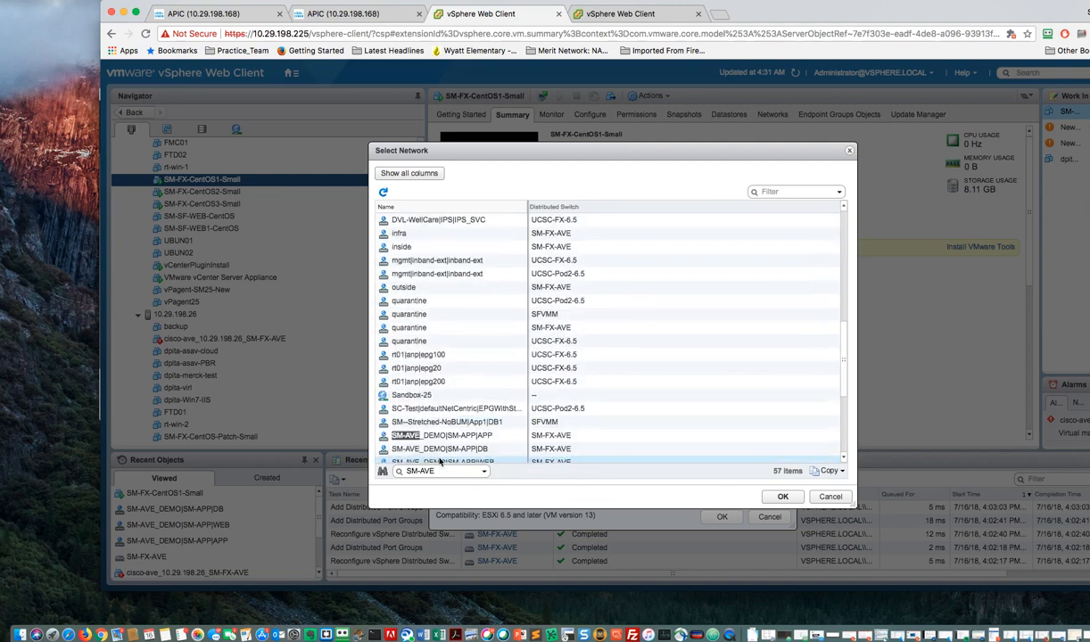
scroll(439, 461, "down", 4)
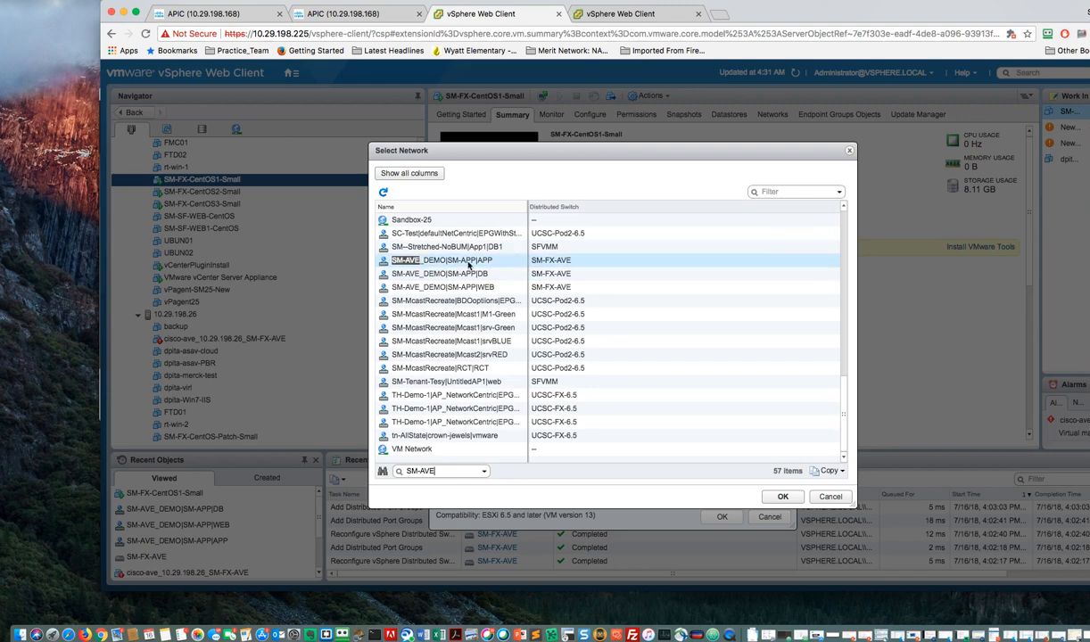
scroll(475, 289, "up", 3)
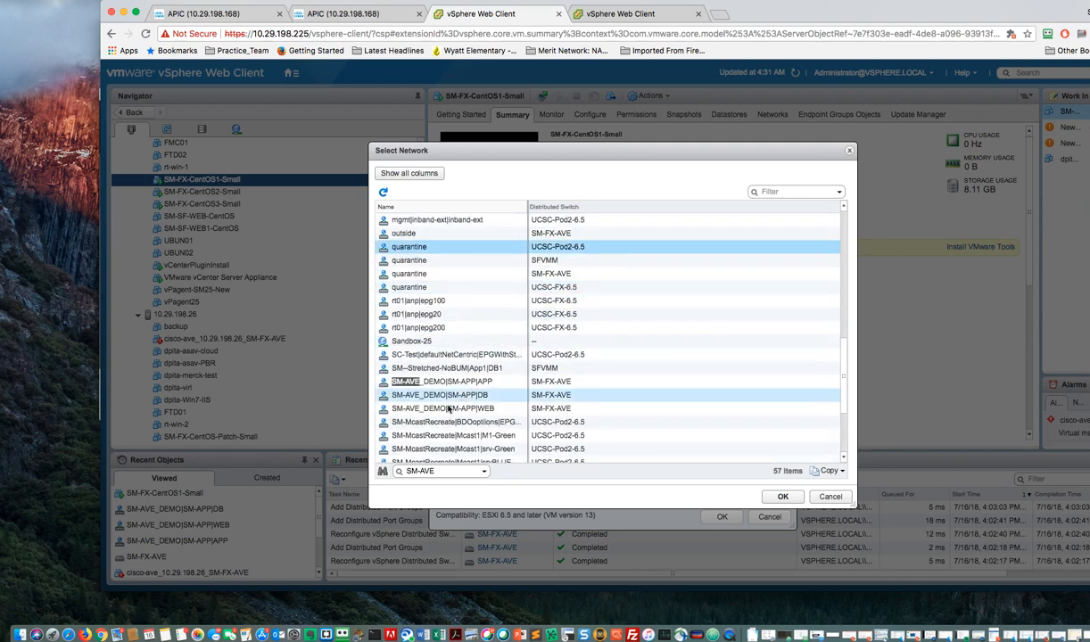
scroll(463, 357, "down", 3)
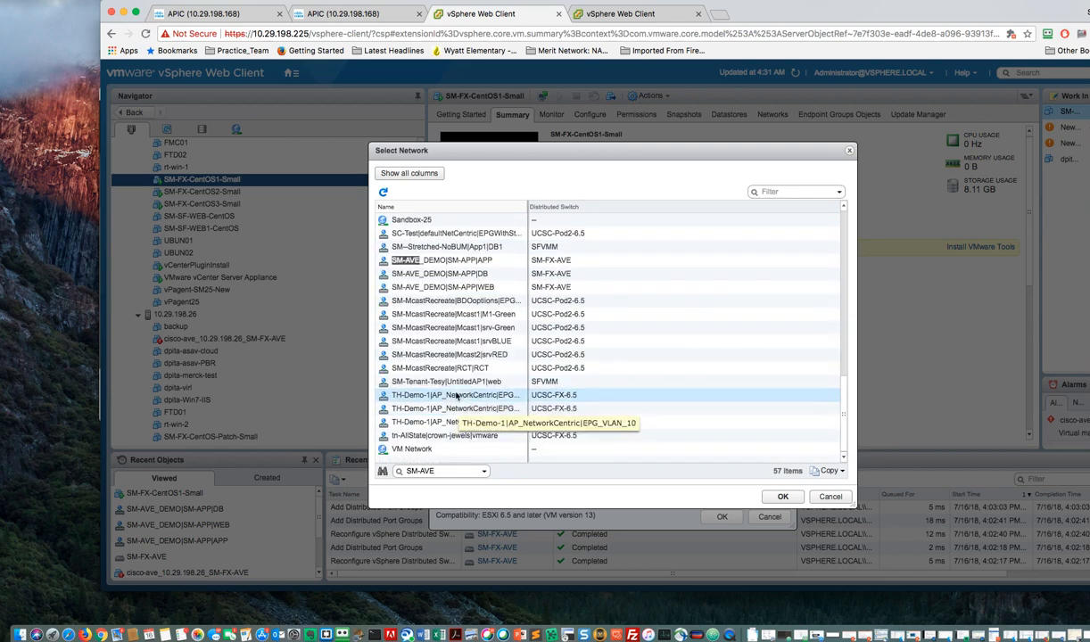
left_click(462, 289)
scroll(462, 291, "up", 1)
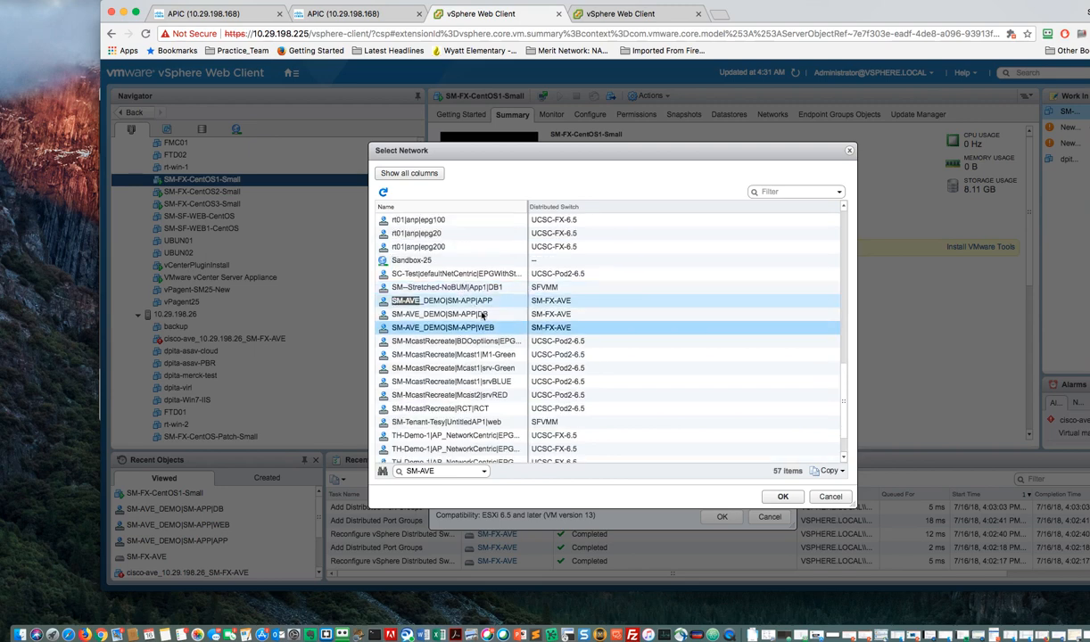
left_click(779, 496)
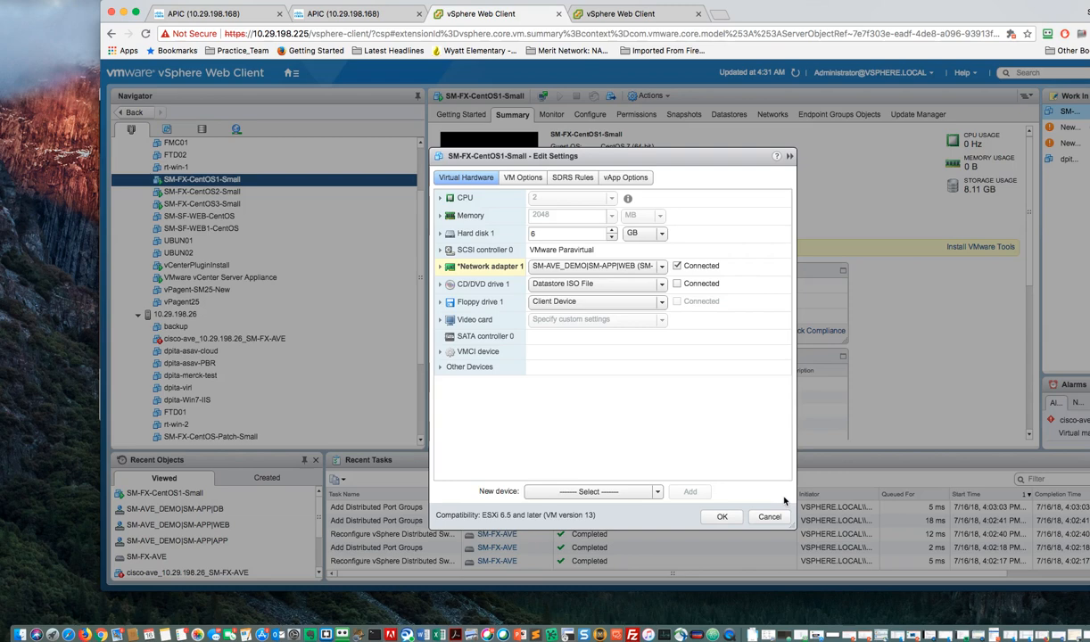
left_click(722, 517)
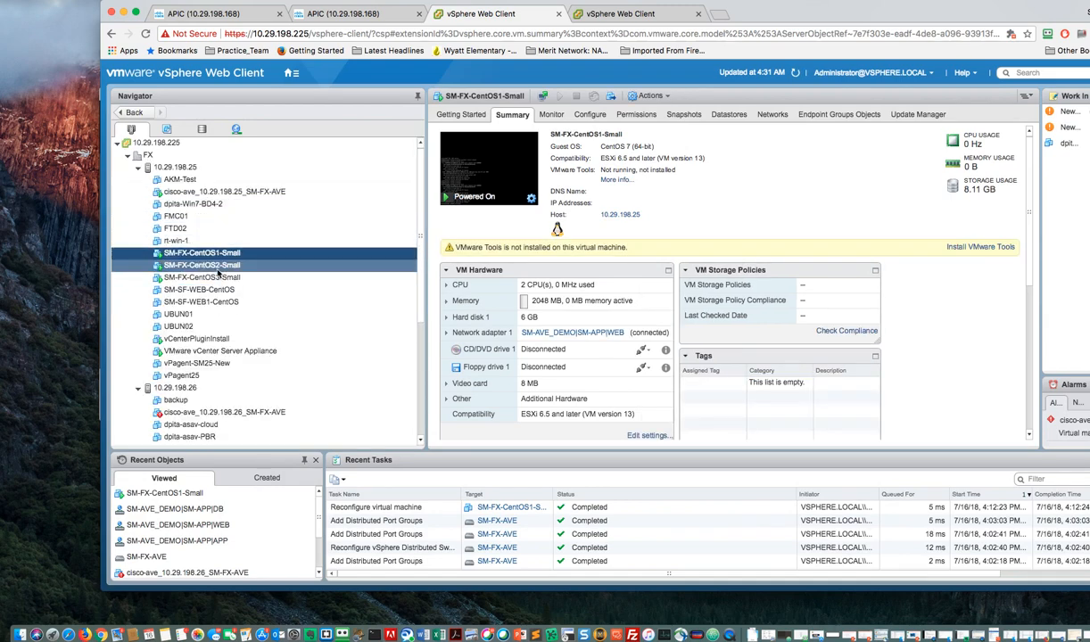
- Assign the SM-AVE_DEMO|SM-APP|APP port group to Network adapter 1 of the SM-FX-CentOS2-Small VM and save its settings
left_click(204, 265)
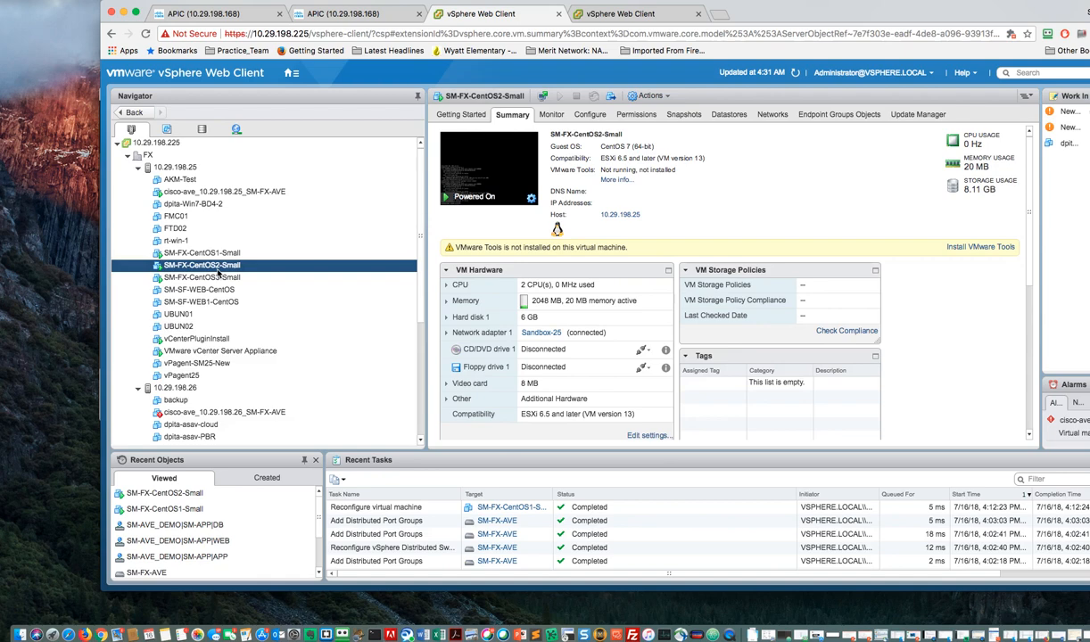
right_click(213, 261)
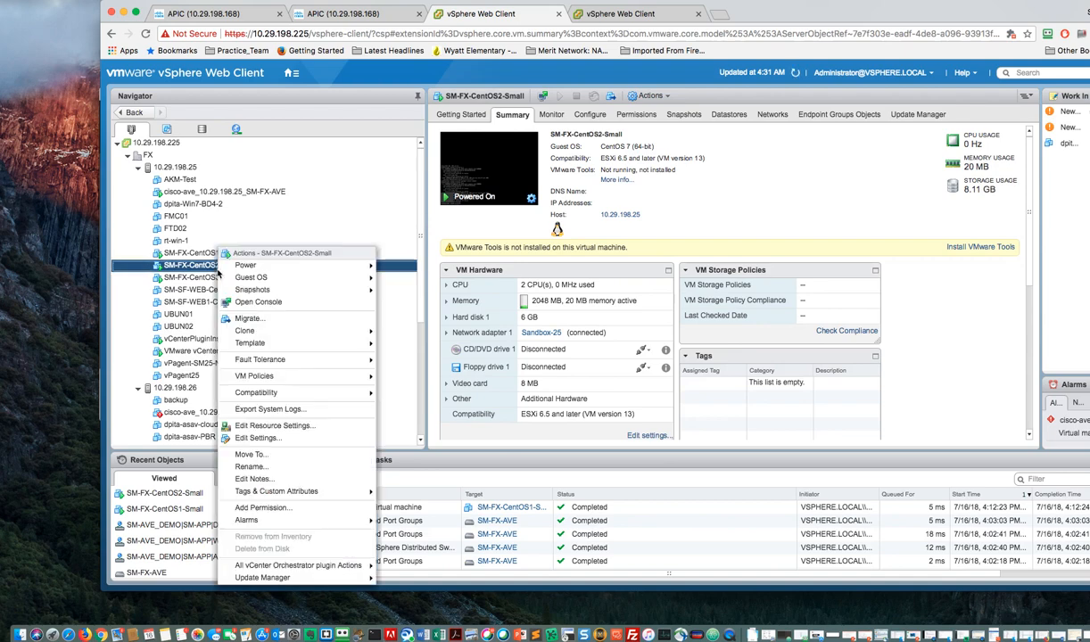
left_click(258, 438)
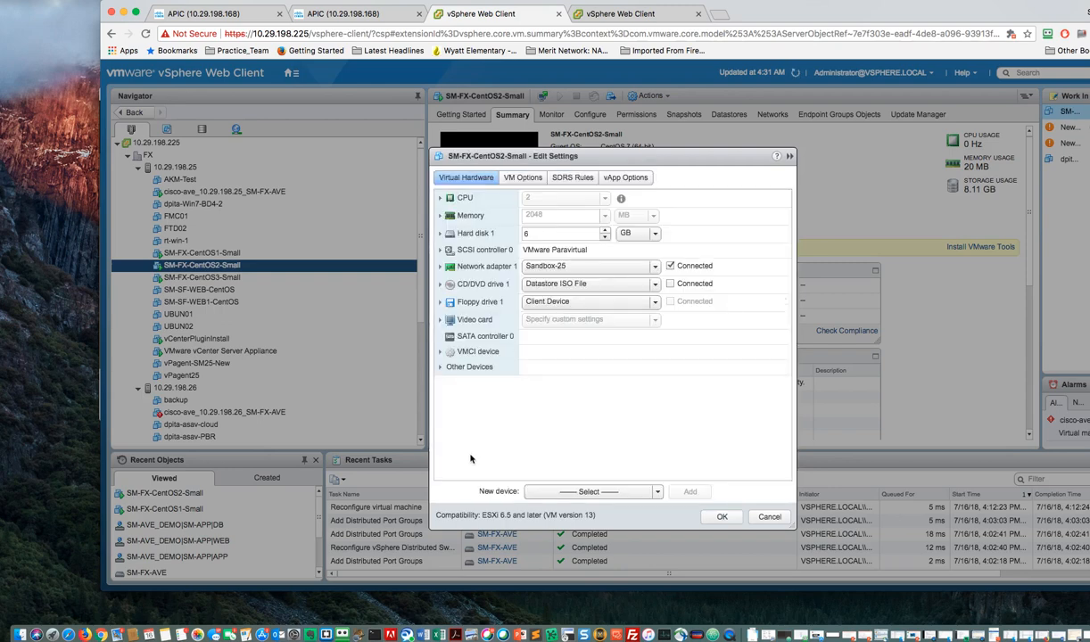
left_click(655, 267)
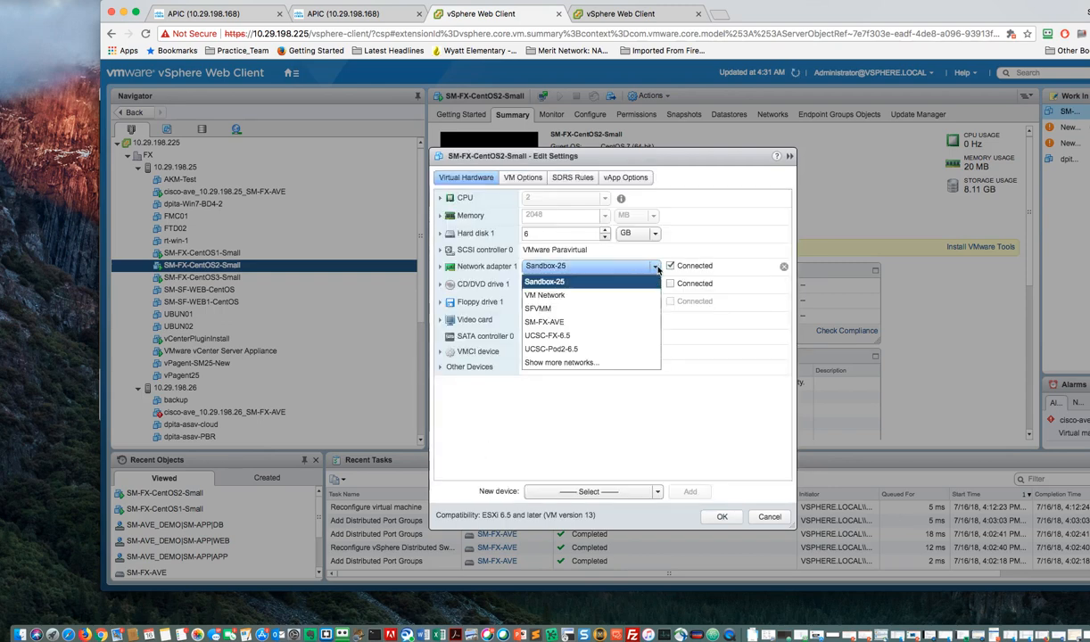
left_click(564, 362)
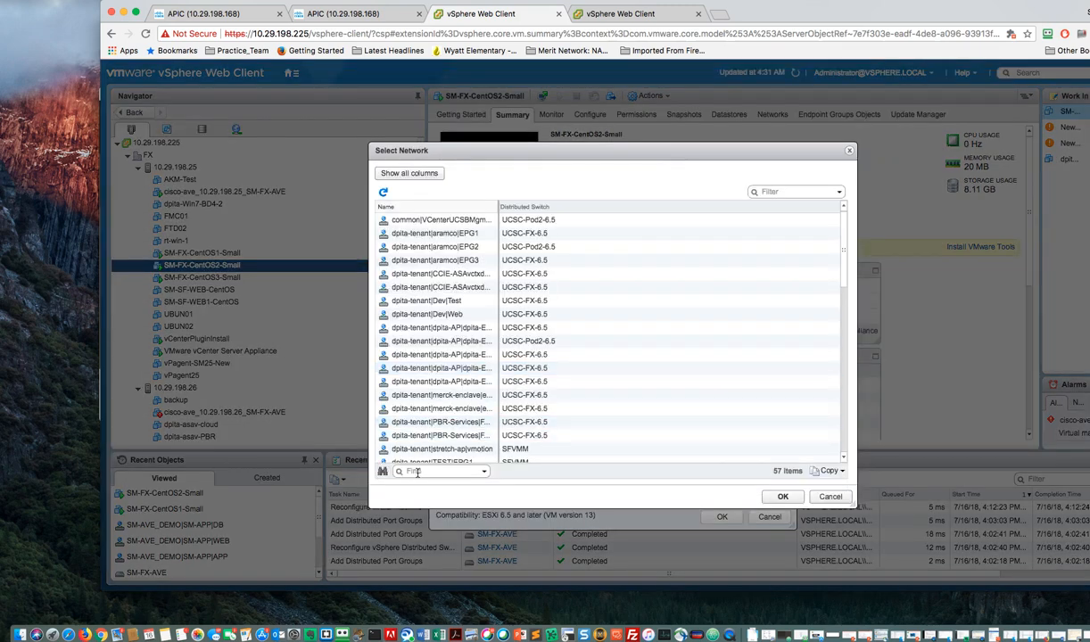
left_click(417, 472)
type("SM-AVE")
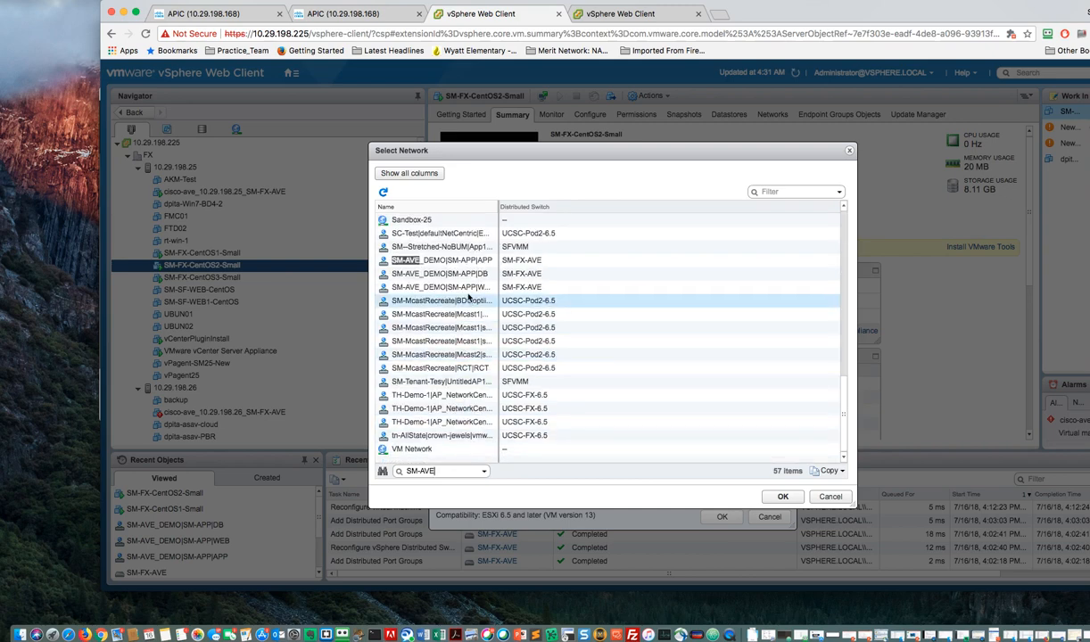
scroll(463, 291, "up", 5)
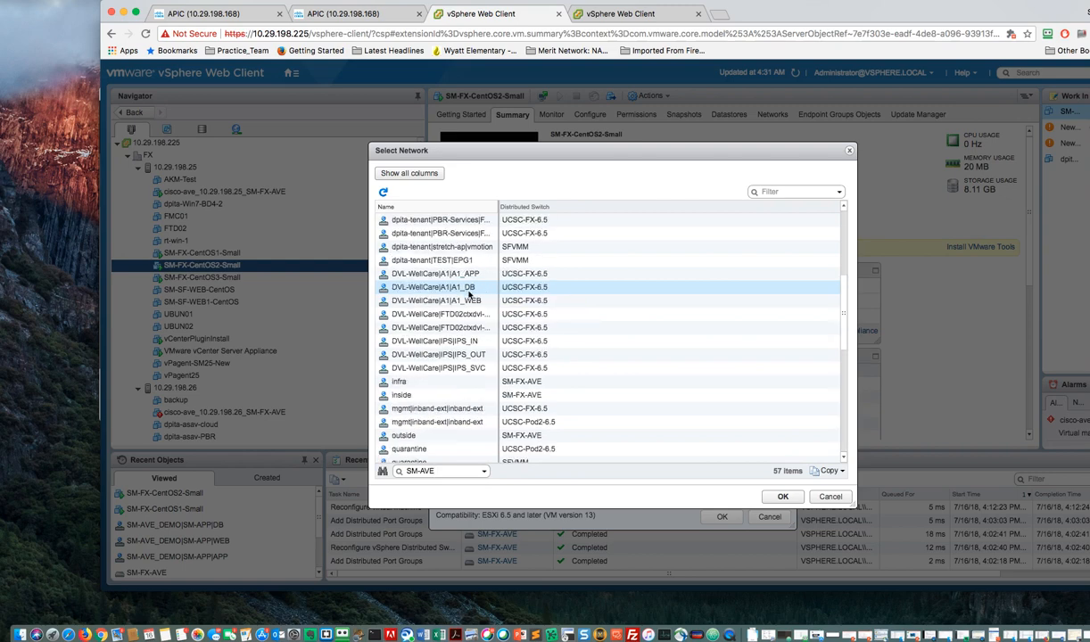
scroll(456, 332, "down", 5)
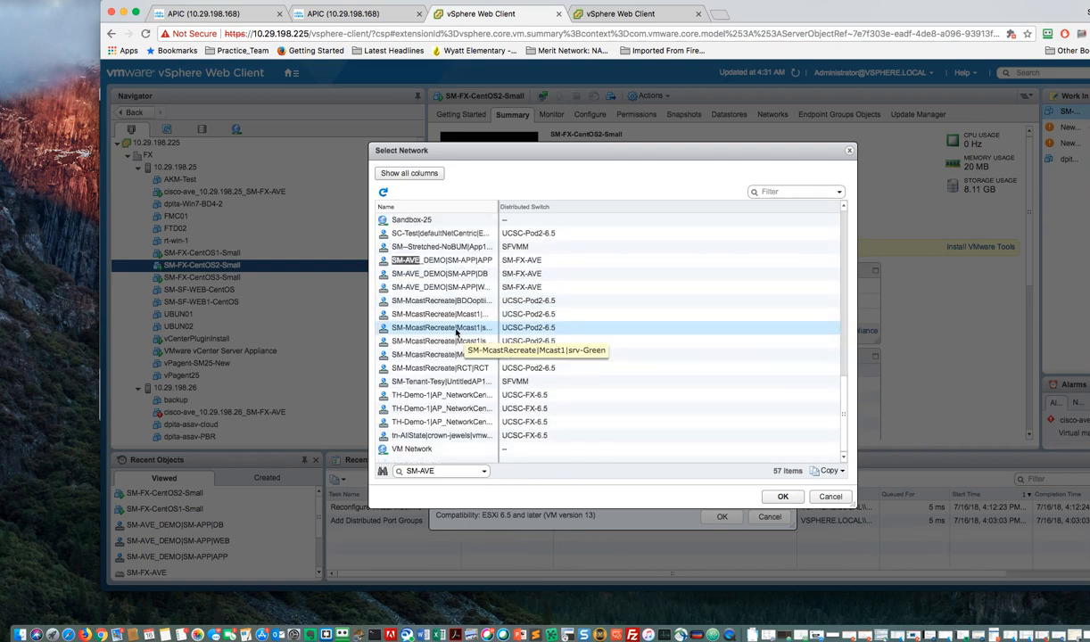
left_click(452, 260)
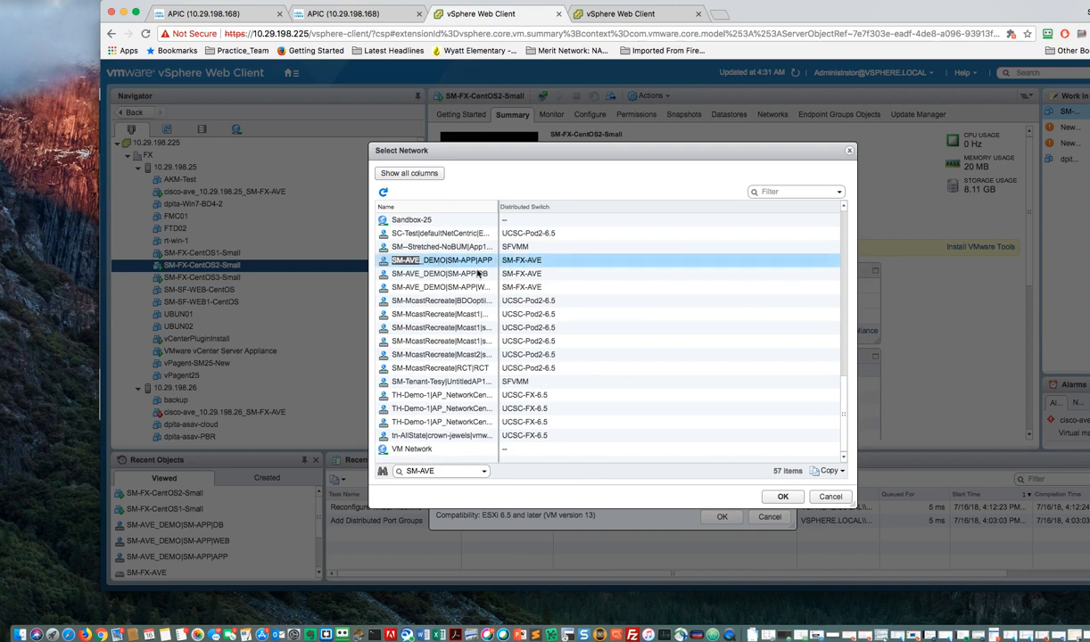
left_click(780, 497)
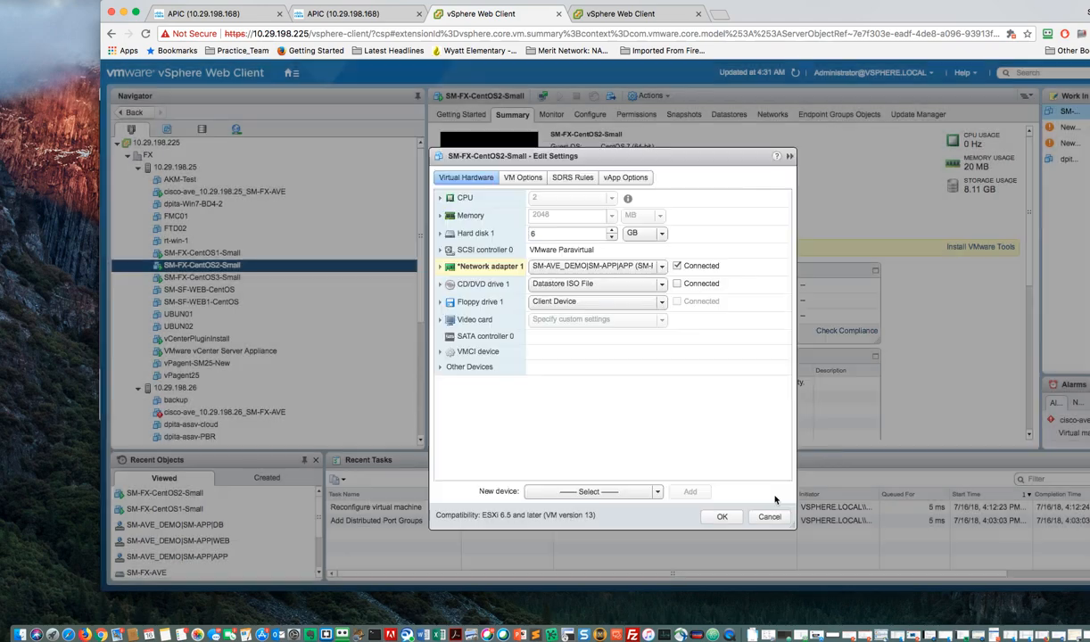
left_click(721, 516)
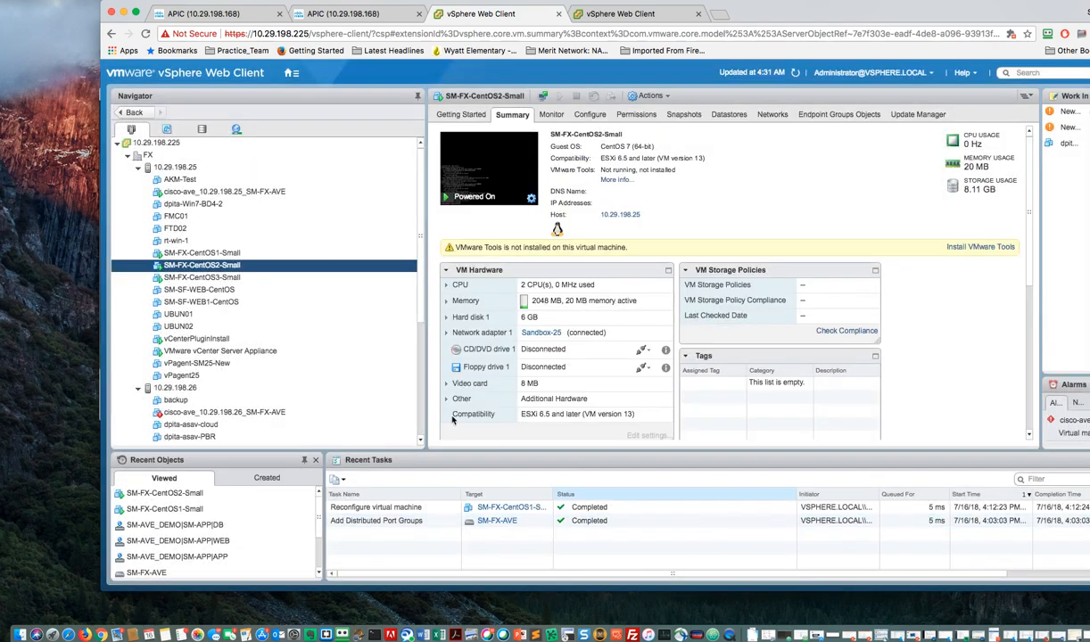
- Edit the settings of the SM-FX-CentOS3-Small VM and search the full network list for Network adapter 1 for SM-AVE
left_click(205, 277)
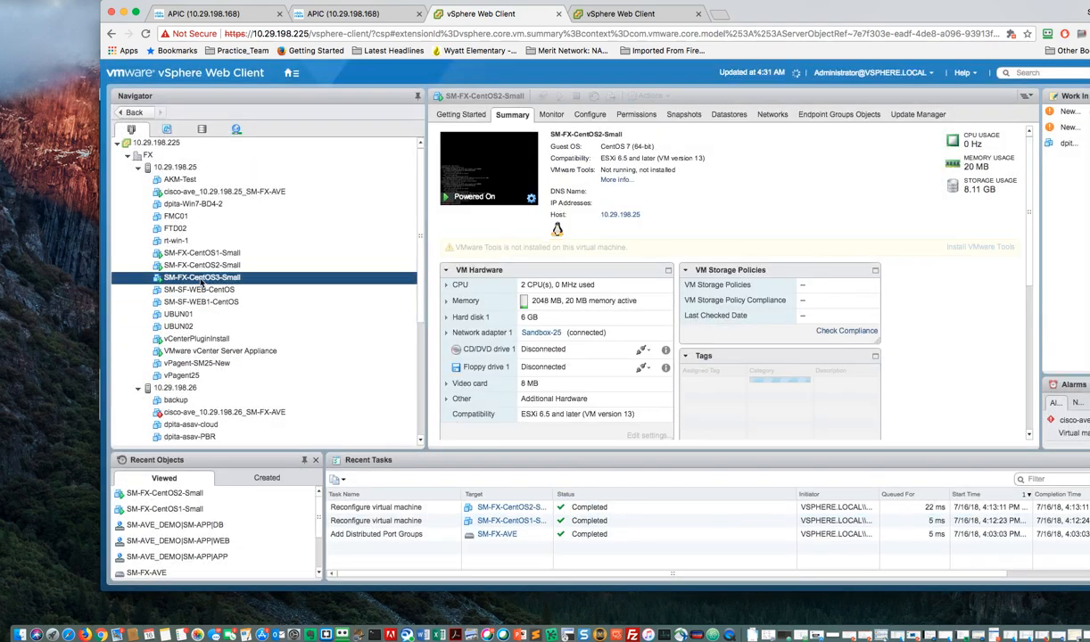
scroll(214, 268, "down", 5)
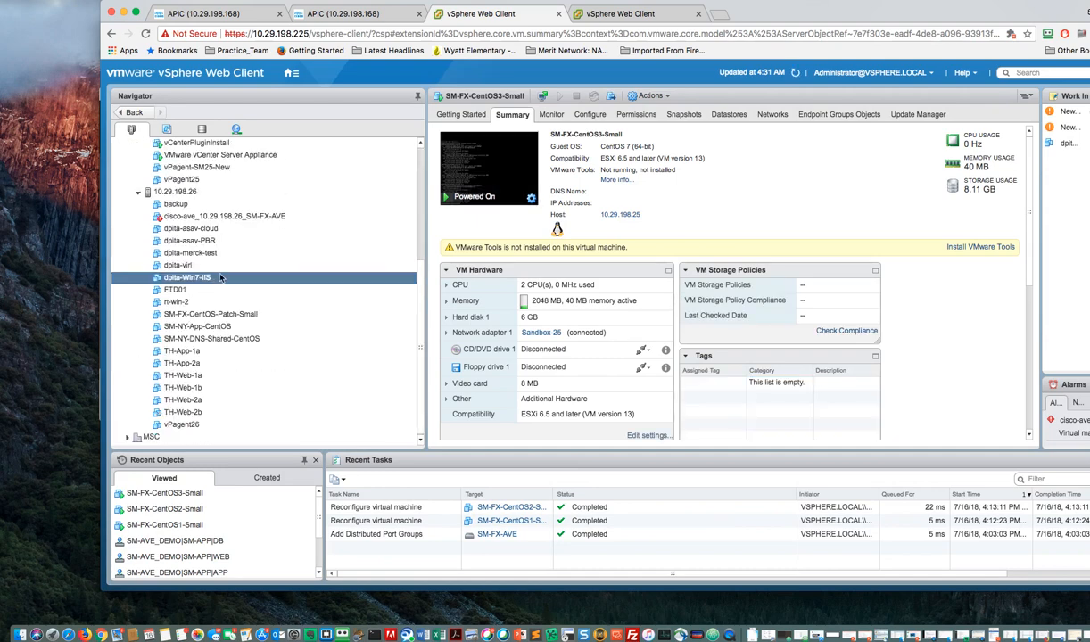
scroll(250, 304, "up", 3)
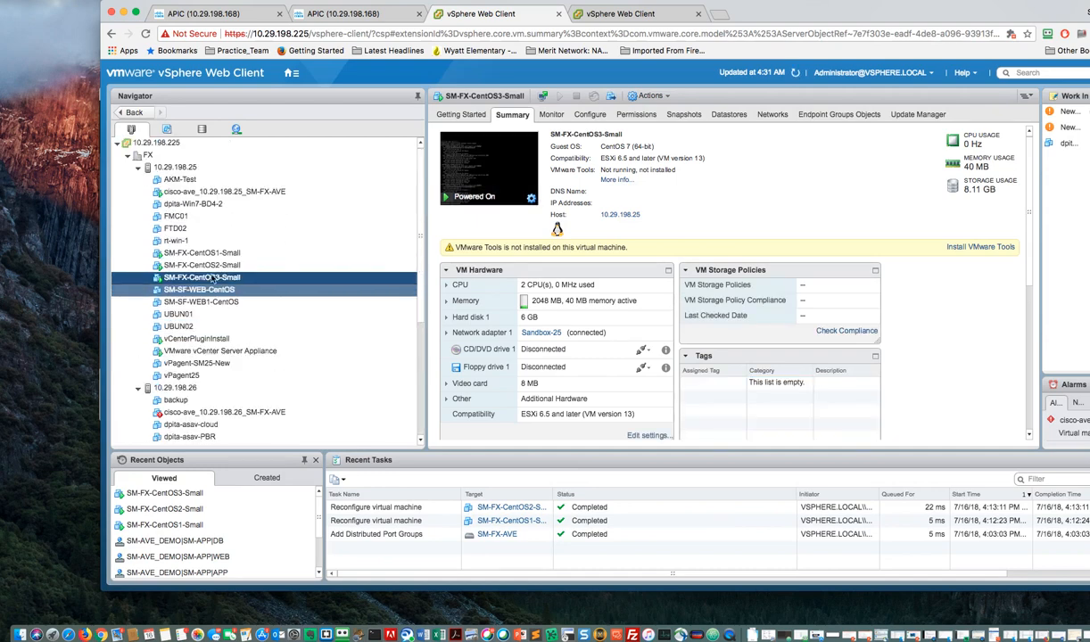
scroll(214, 282, "up", 2)
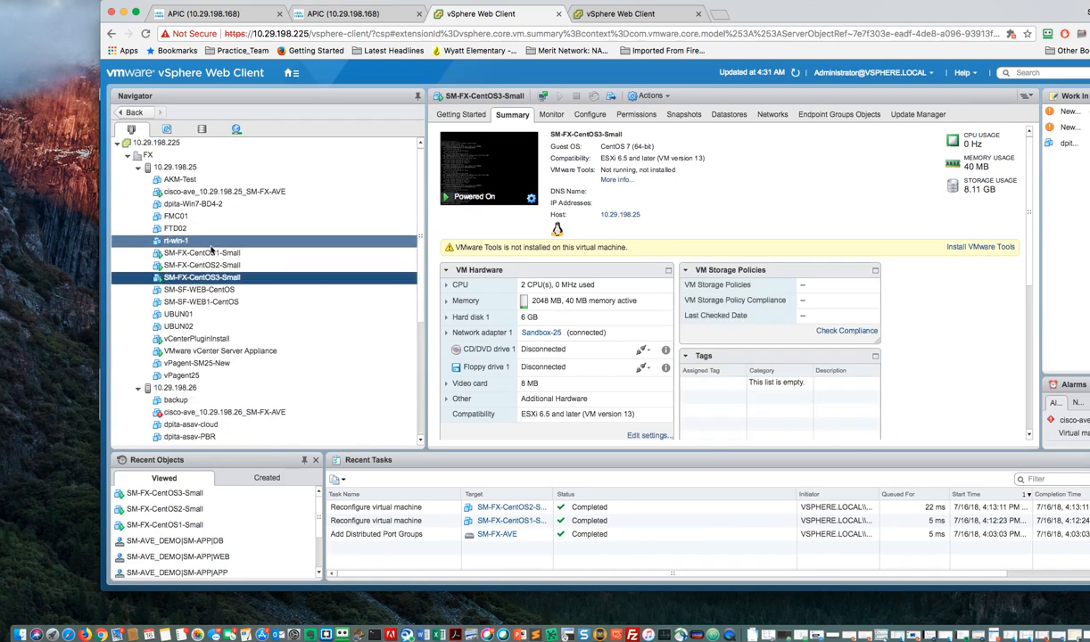
right_click(223, 279)
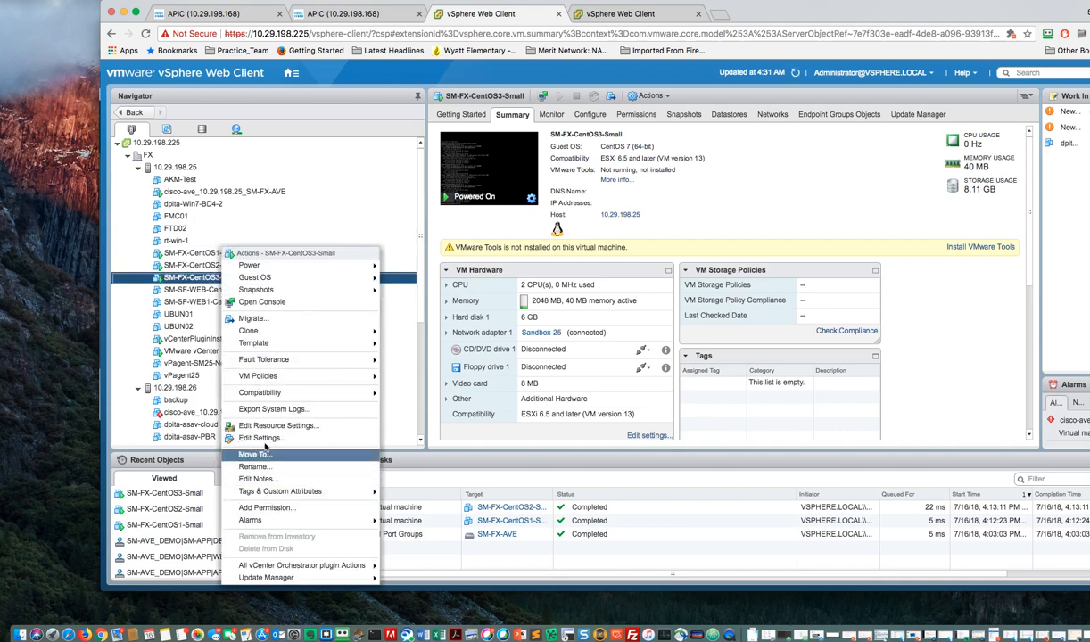
left_click(260, 438)
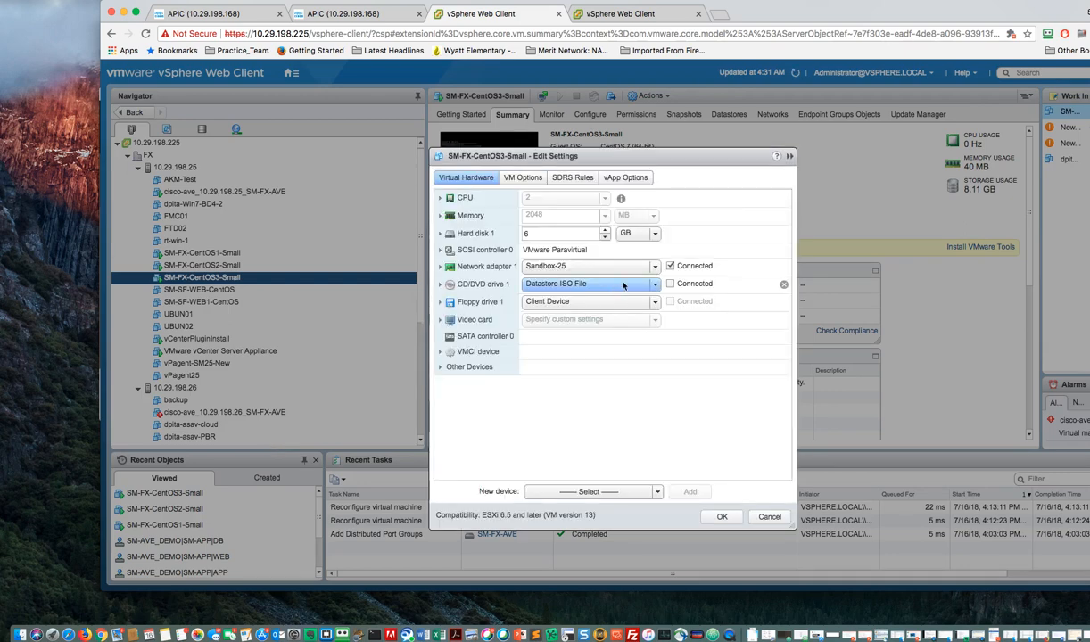
left_click(656, 267)
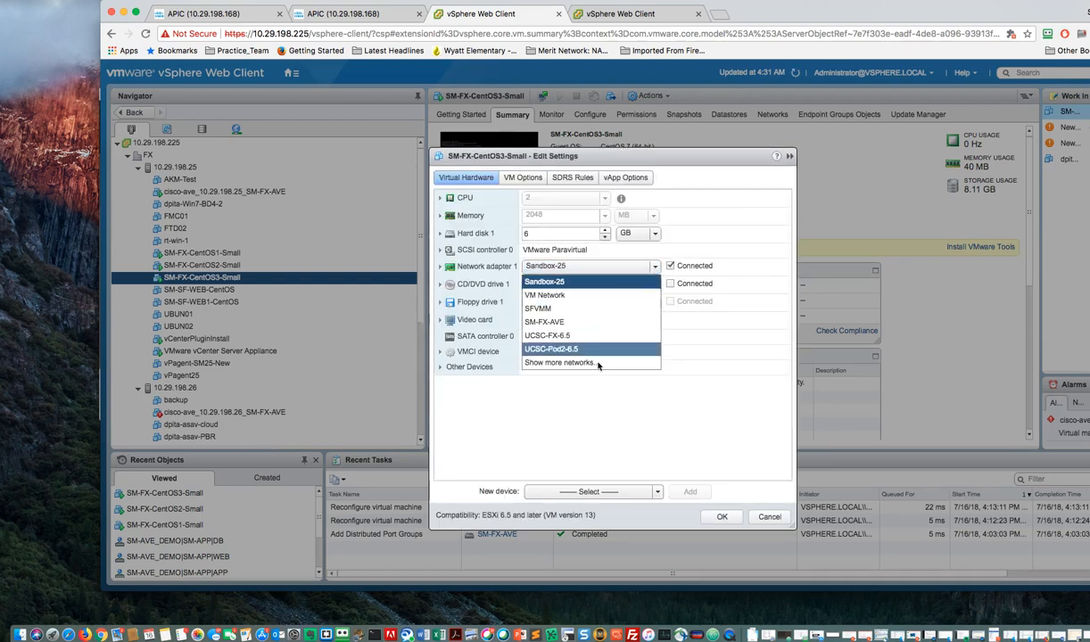
left_click(597, 346)
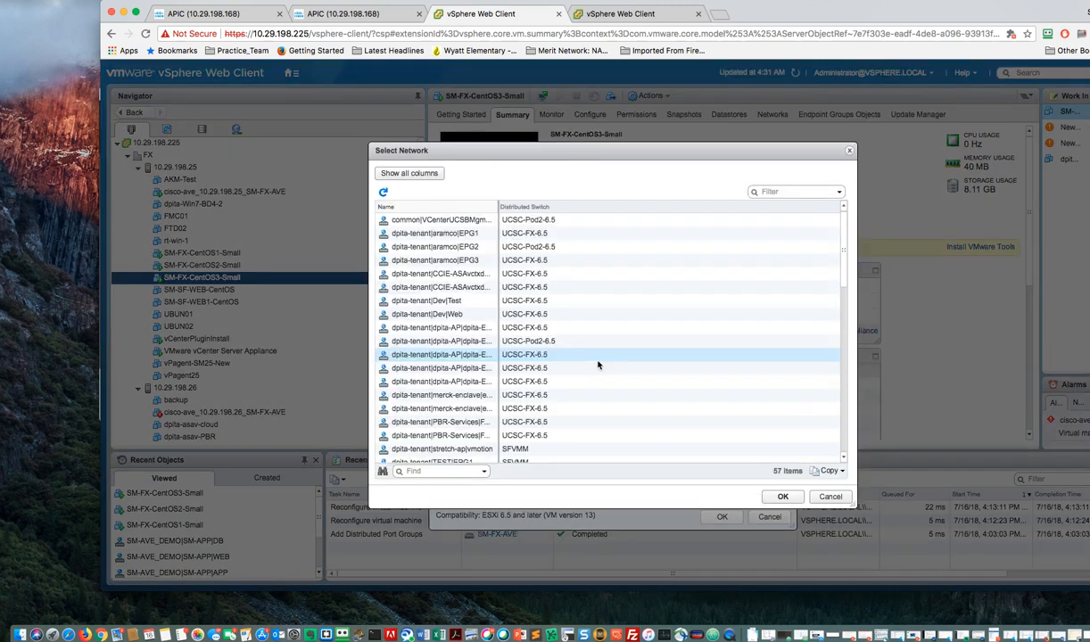
left_click(444, 472)
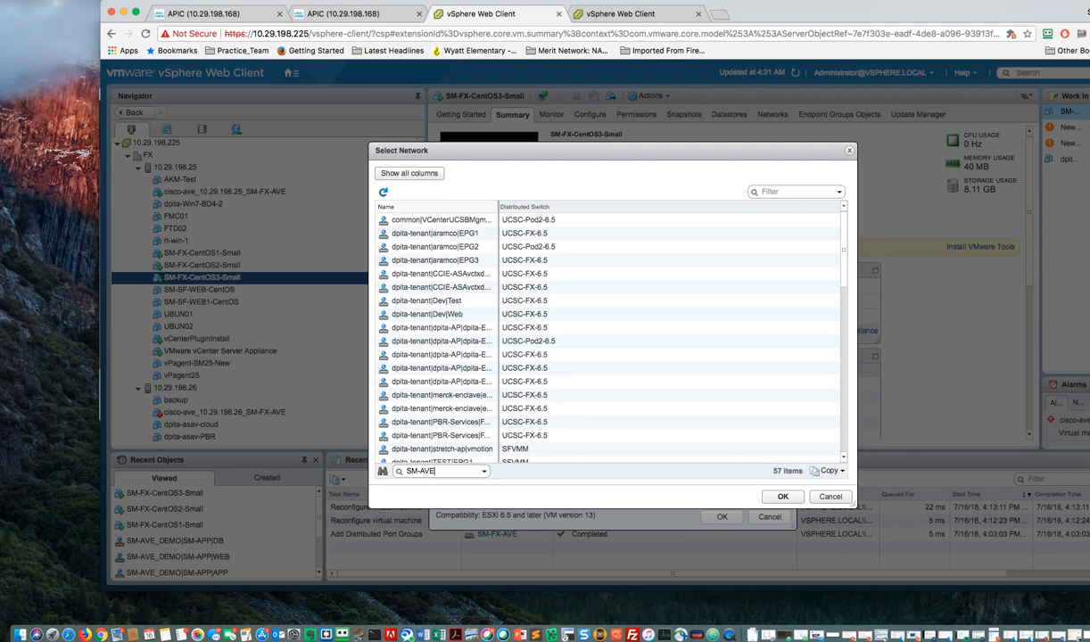
key("Return")
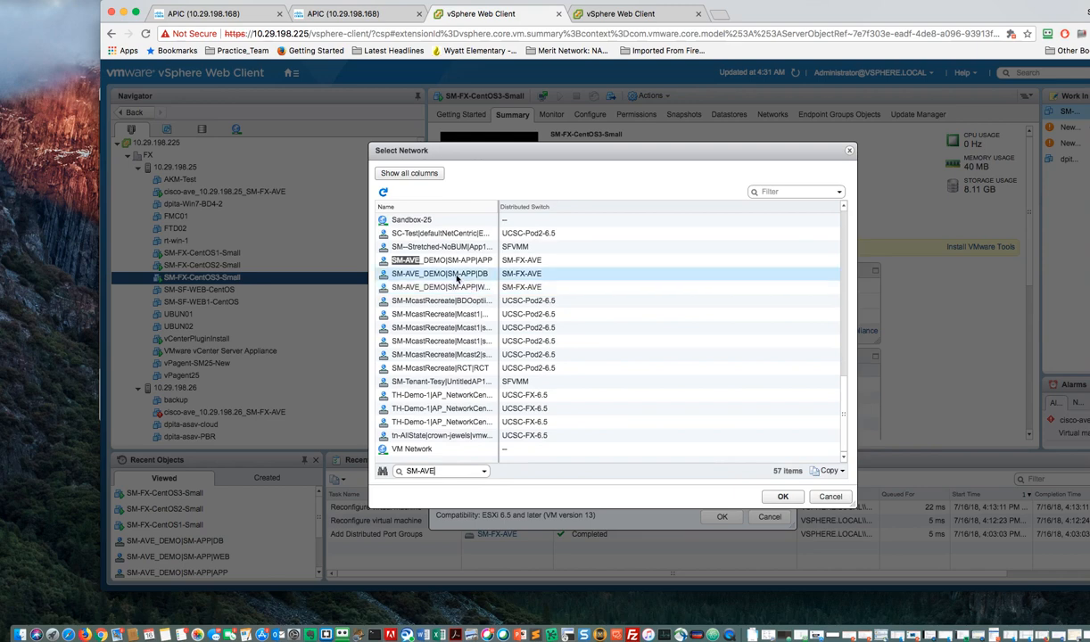
- Assign the SM-AVE_DEMO|SM-APP|DB port group to Network adapter 1 of SM-FX-CentOS3-Small and save the VM settings
scroll(457, 279, "up", 3)
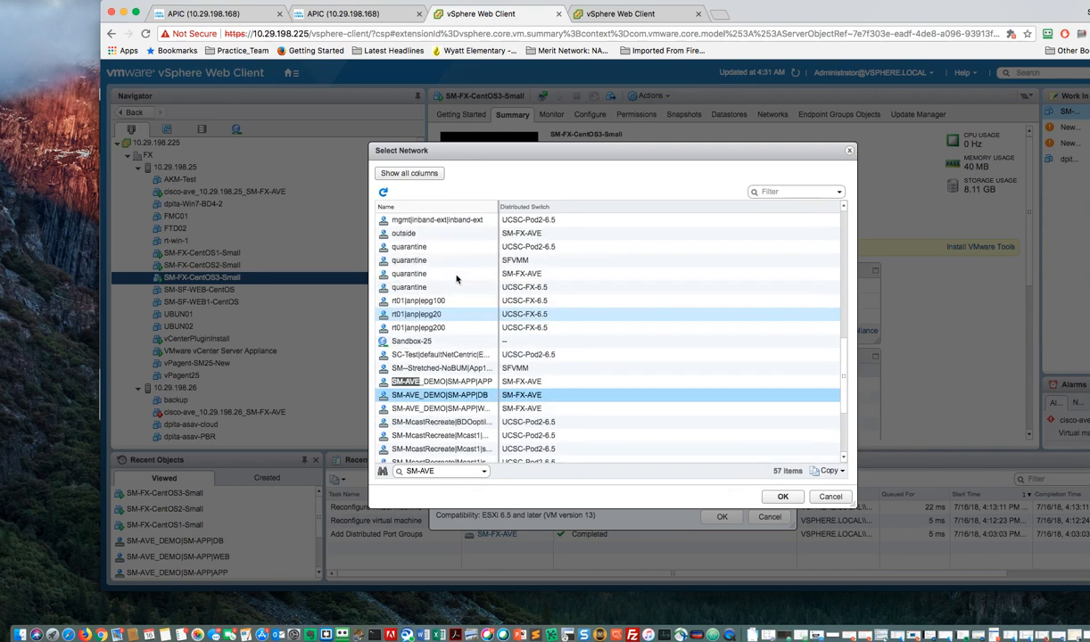
left_click(453, 398)
scroll(452, 398, "down", 3)
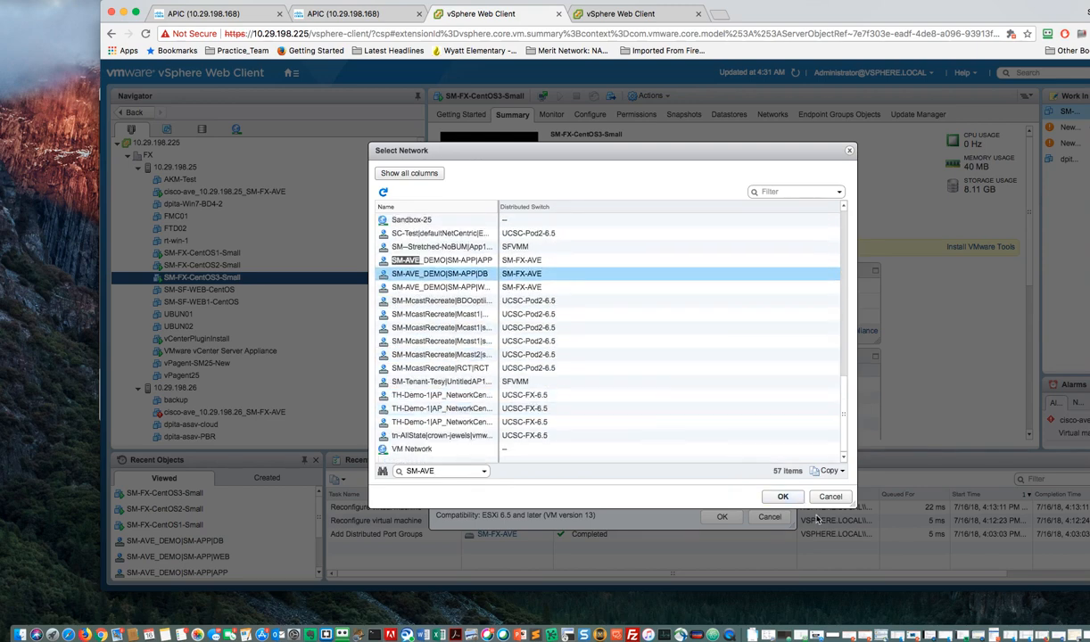
left_click(783, 498)
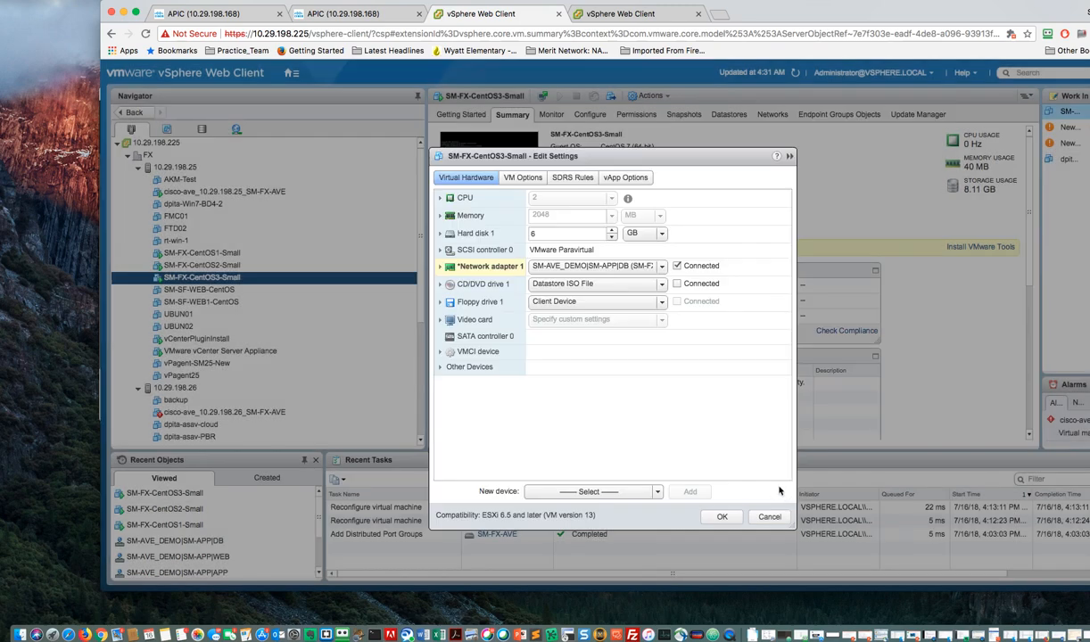
left_click(722, 516)
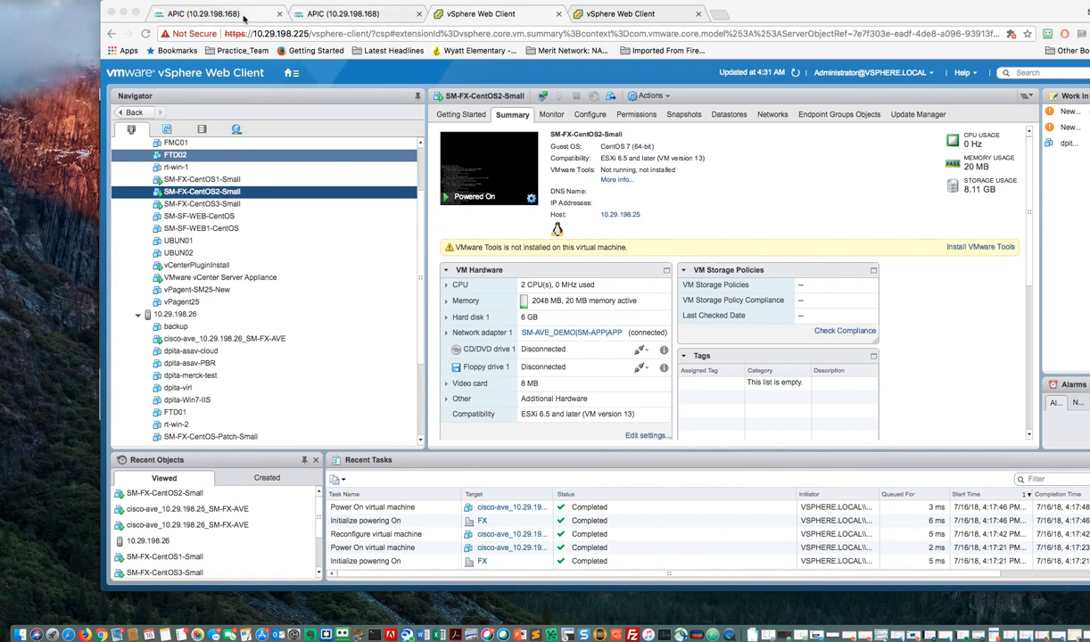
- Switch to Cisco APIC and add ANY-C1 as a provided contract on the APP EPG of the SM-APP application profile
left_click(241, 16)
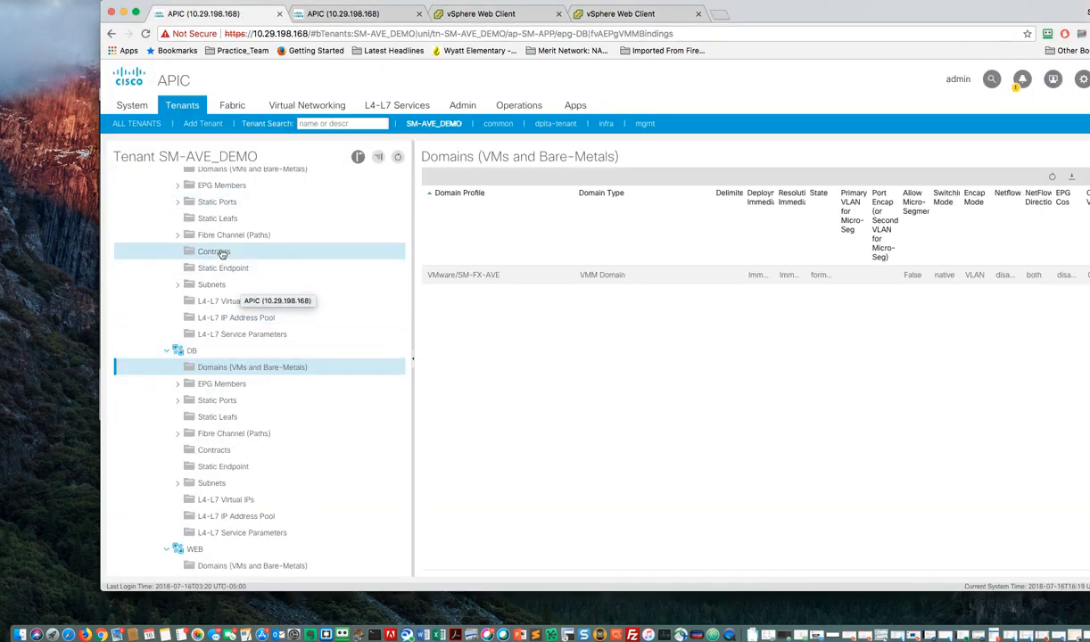
scroll(223, 259, "up", 5)
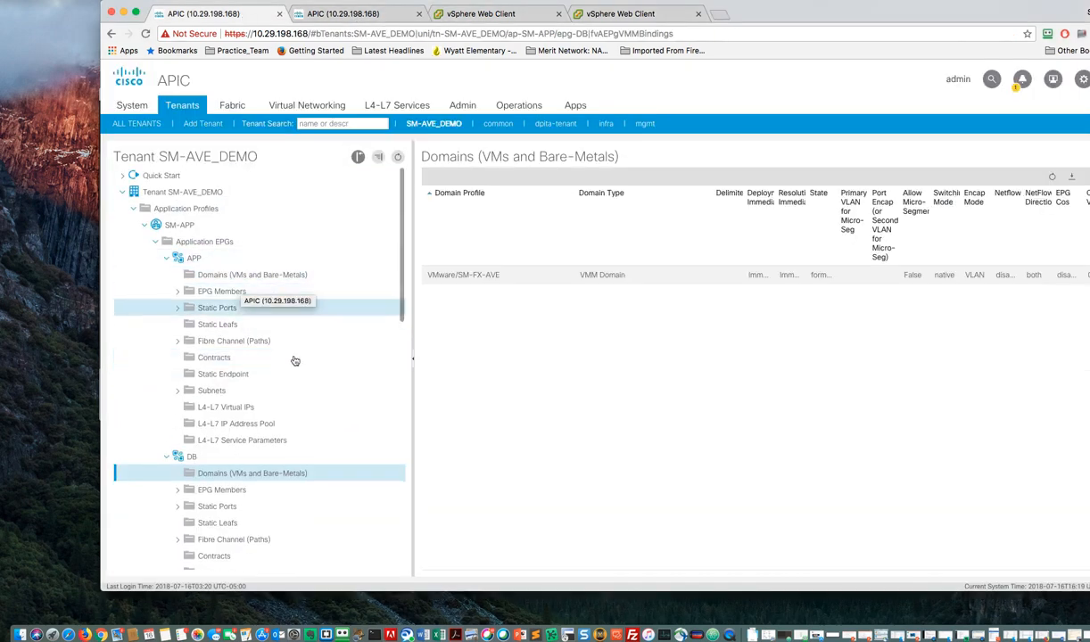
left_click(203, 358)
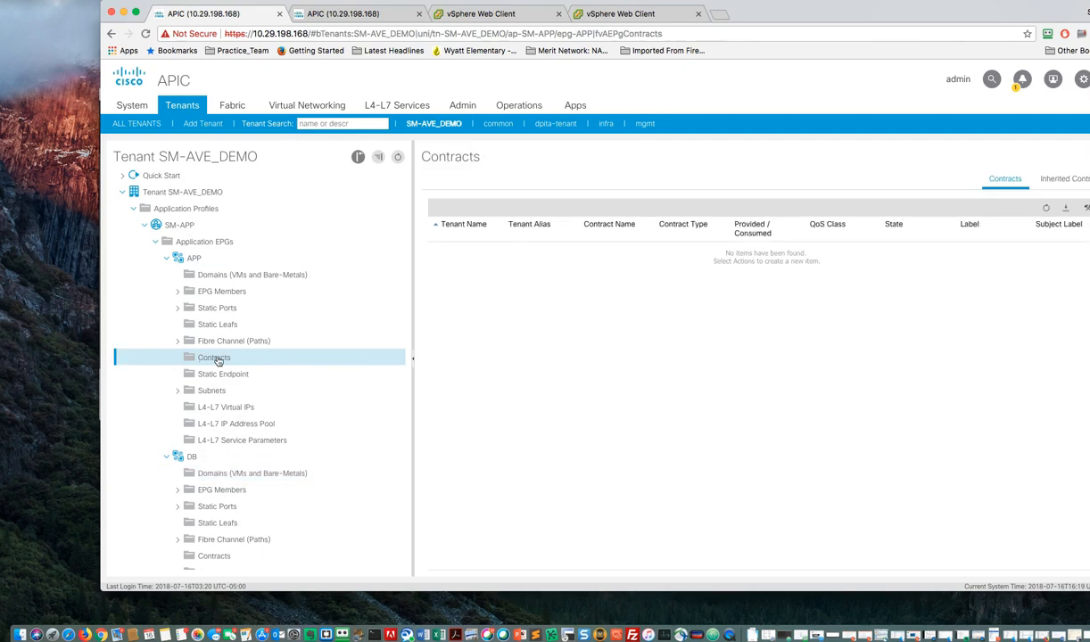
right_click(218, 361)
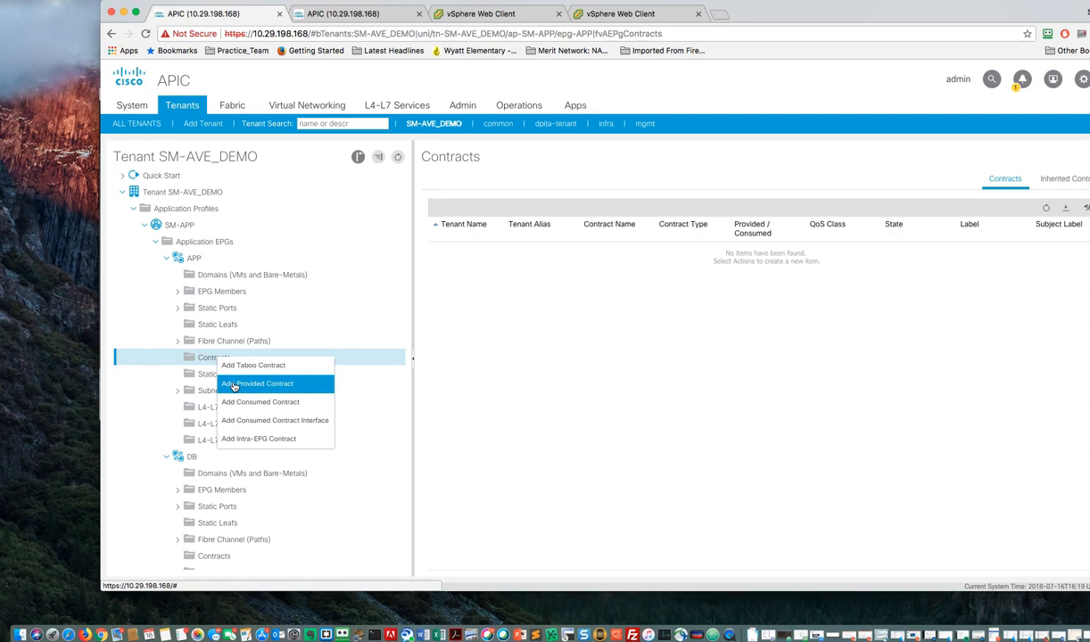
left_click(234, 385)
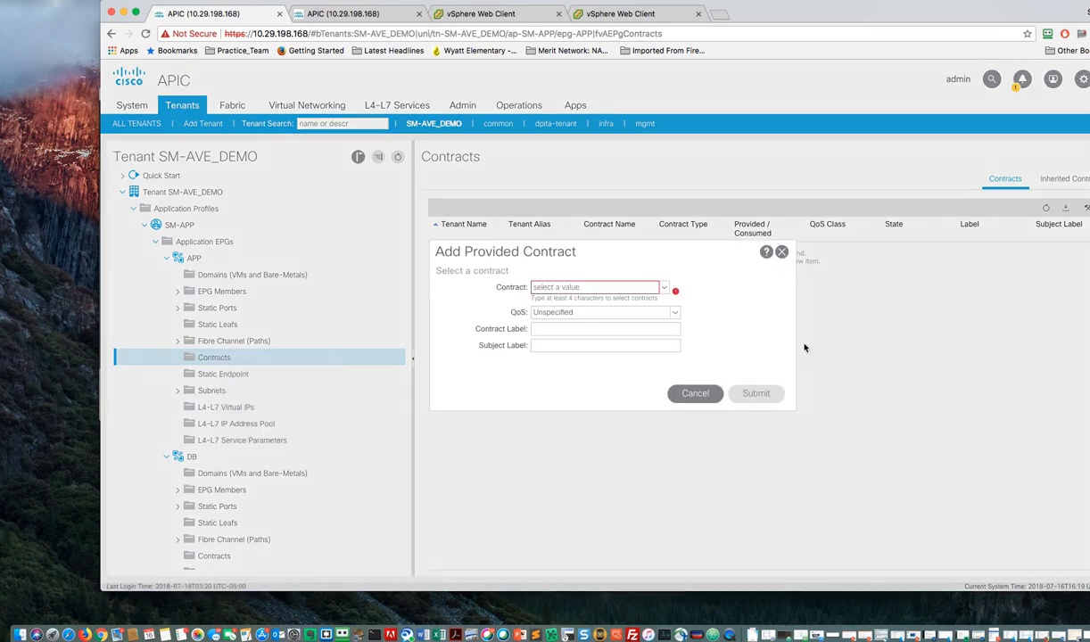
left_click(665, 290)
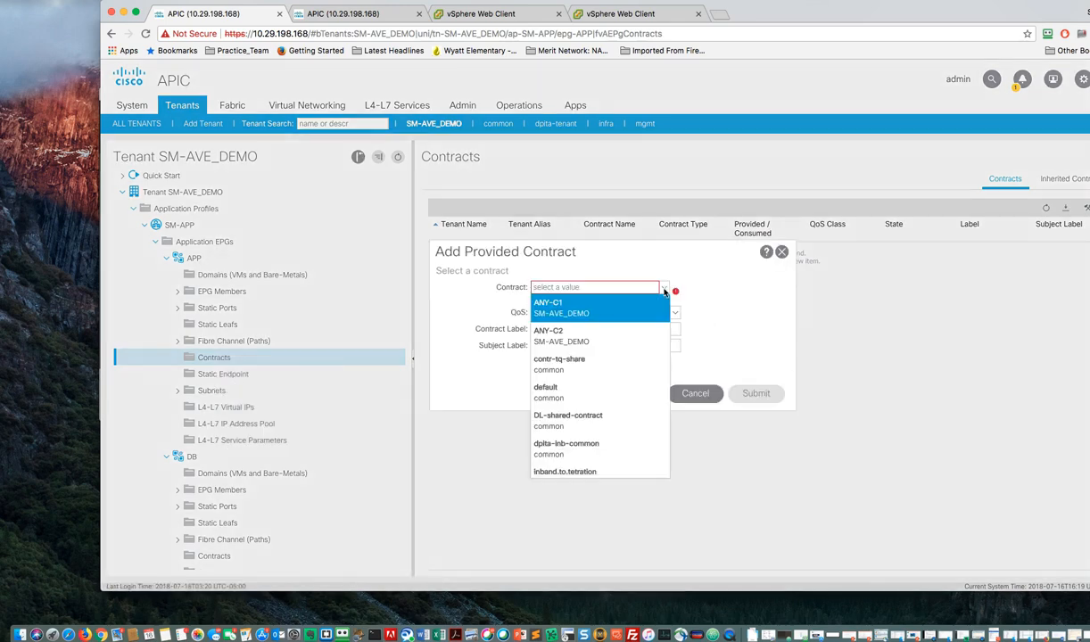
left_click(557, 306)
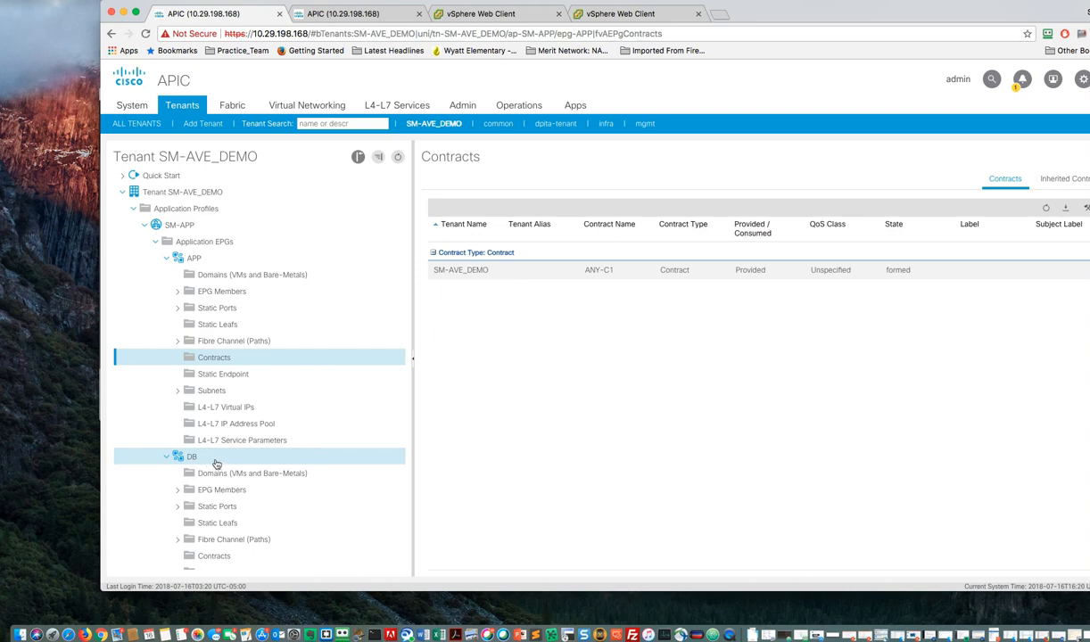
- Add ANY-C1 from SM-AVE_DEMO as a consumed contract on the WEB EPG and submit it
scroll(215, 464, "down", 5)
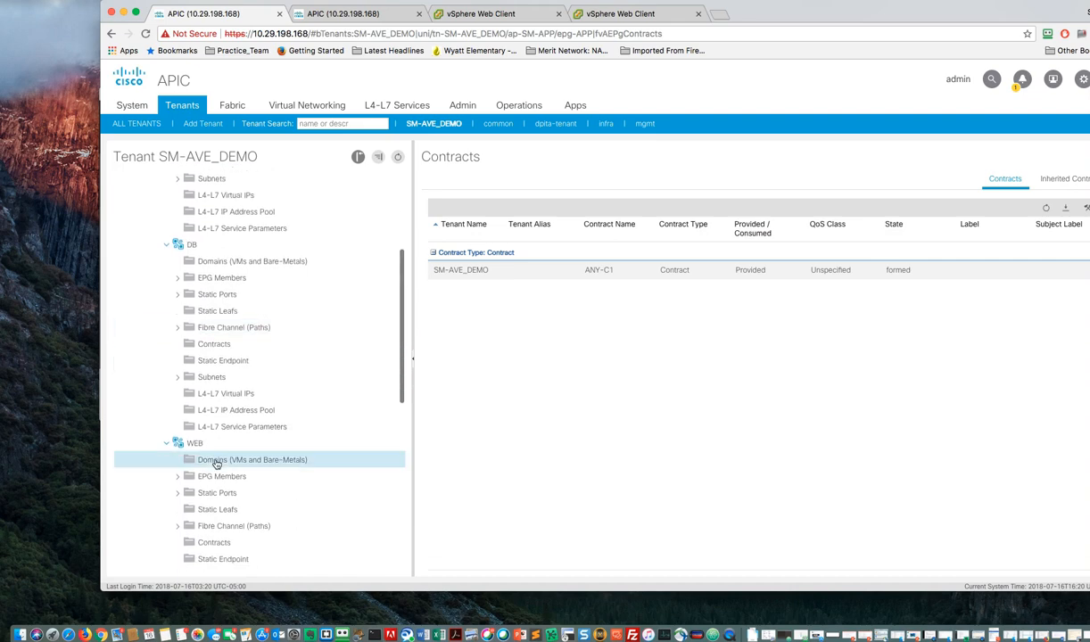
left_click(216, 464)
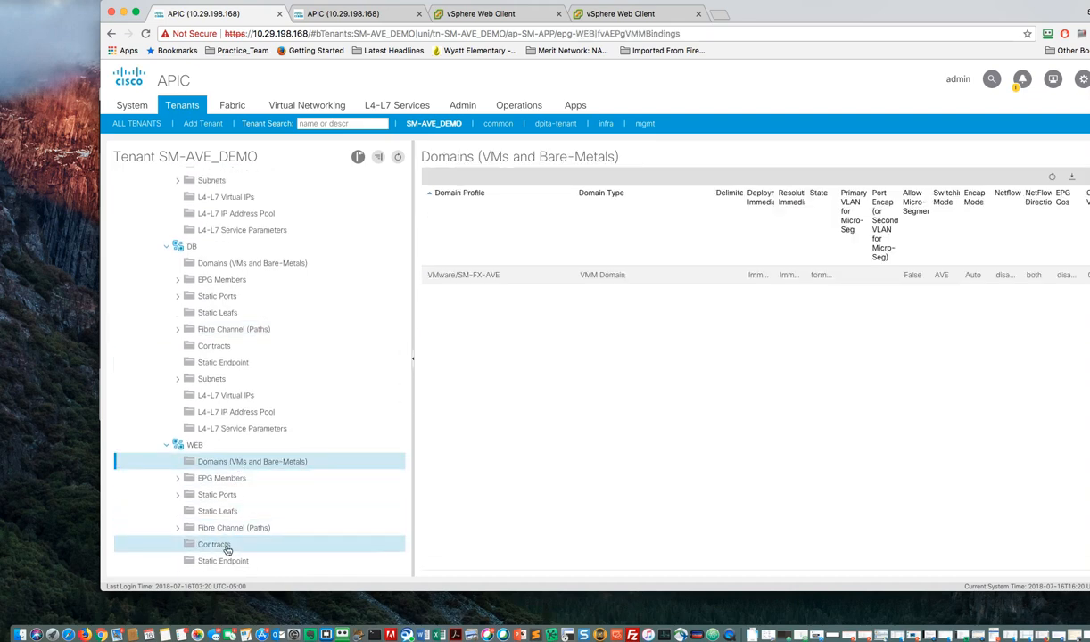
left_click(226, 550)
right_click(227, 550)
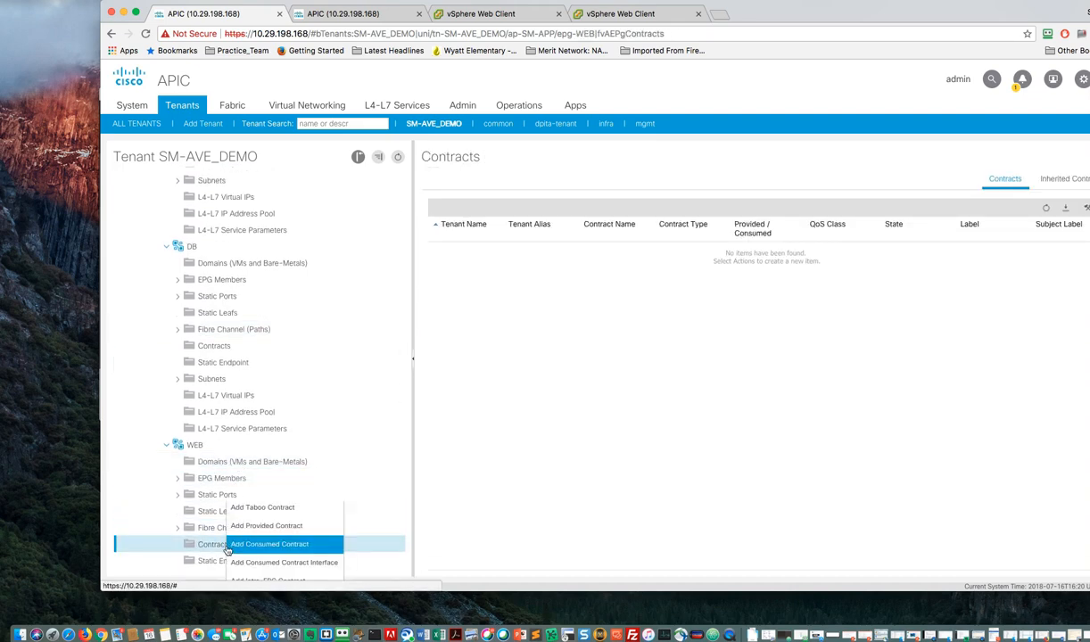
left_click(265, 545)
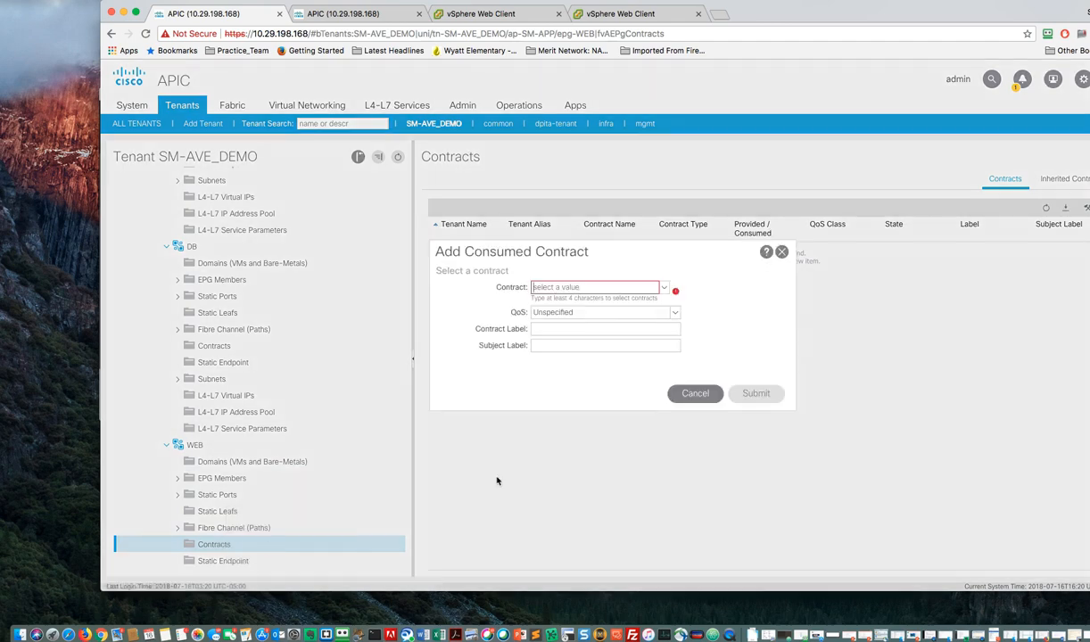
left_click(664, 289)
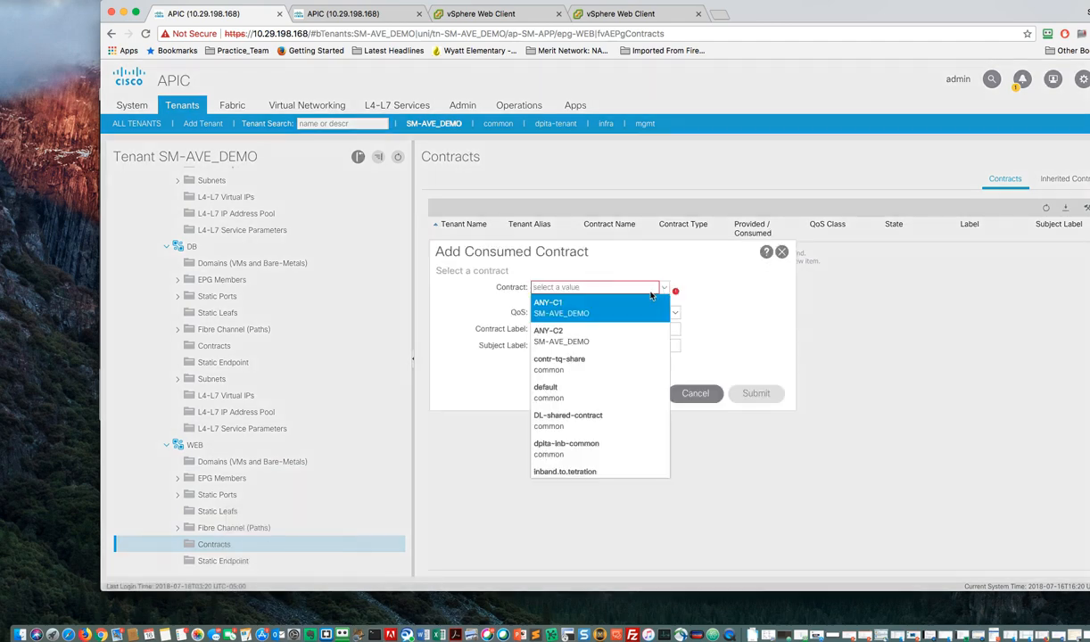
left_click(546, 308)
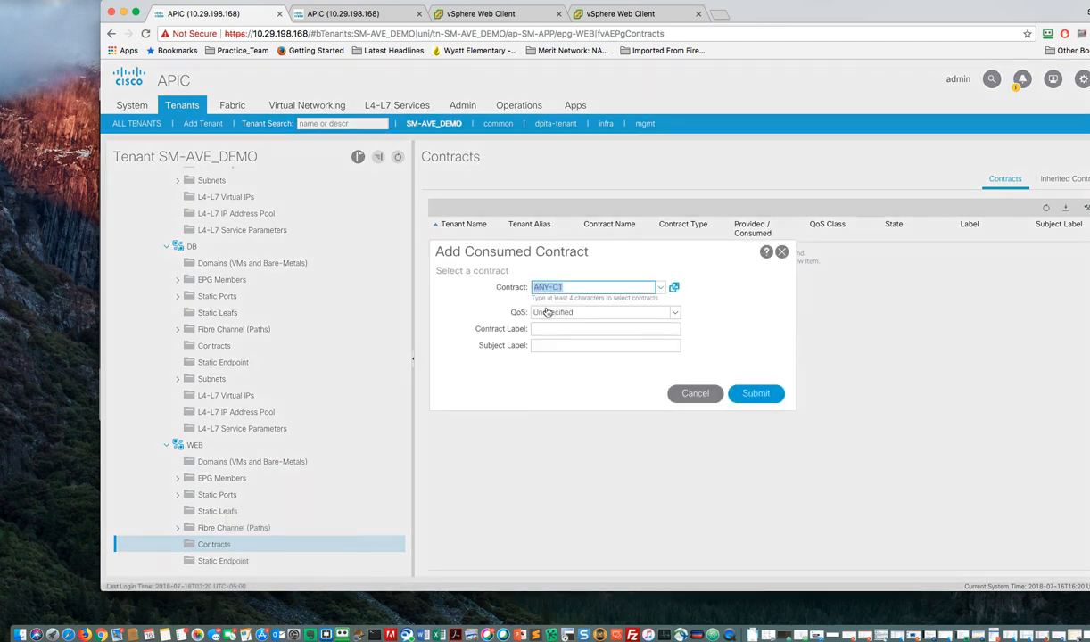
left_click(757, 396)
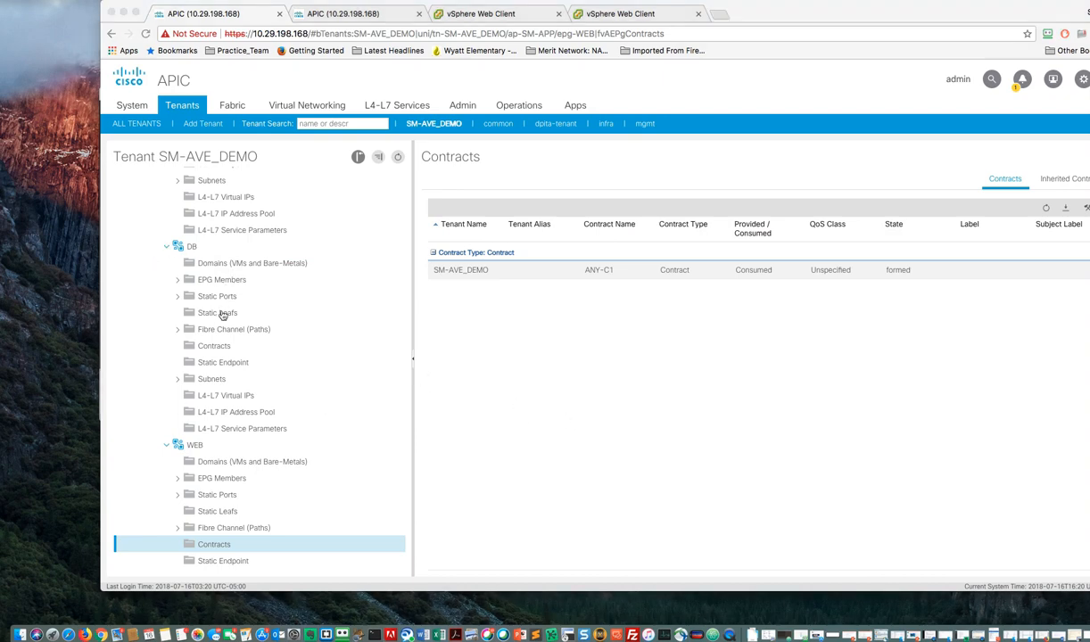
- Add ANY-C1 from SM-AVE_DEMO as a consumed contract on the DB EPG and submit it
left_click(222, 350)
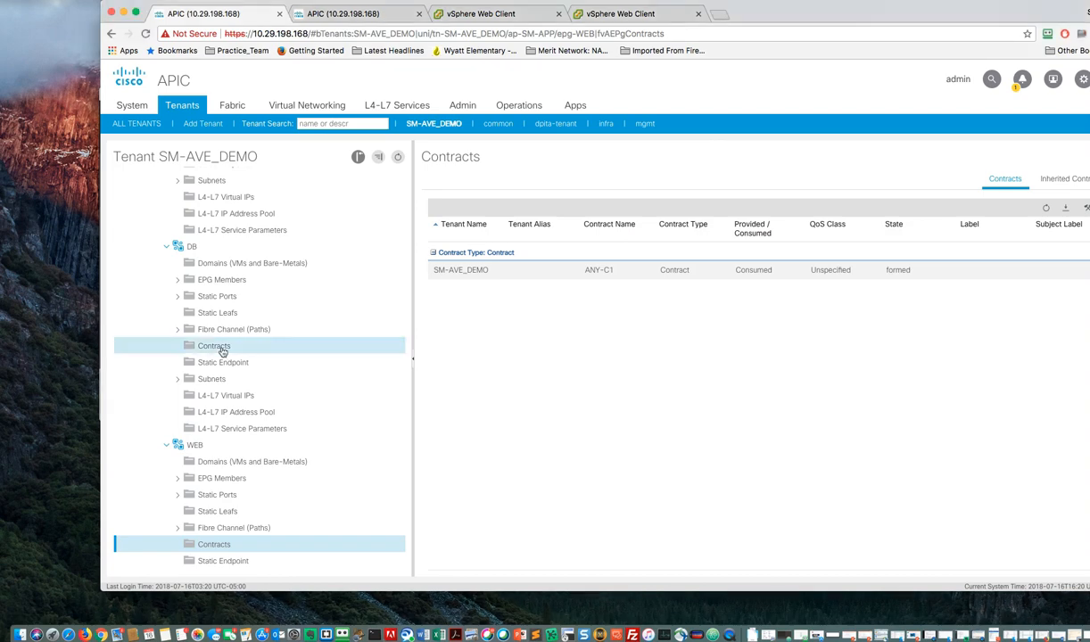
left_click(222, 350)
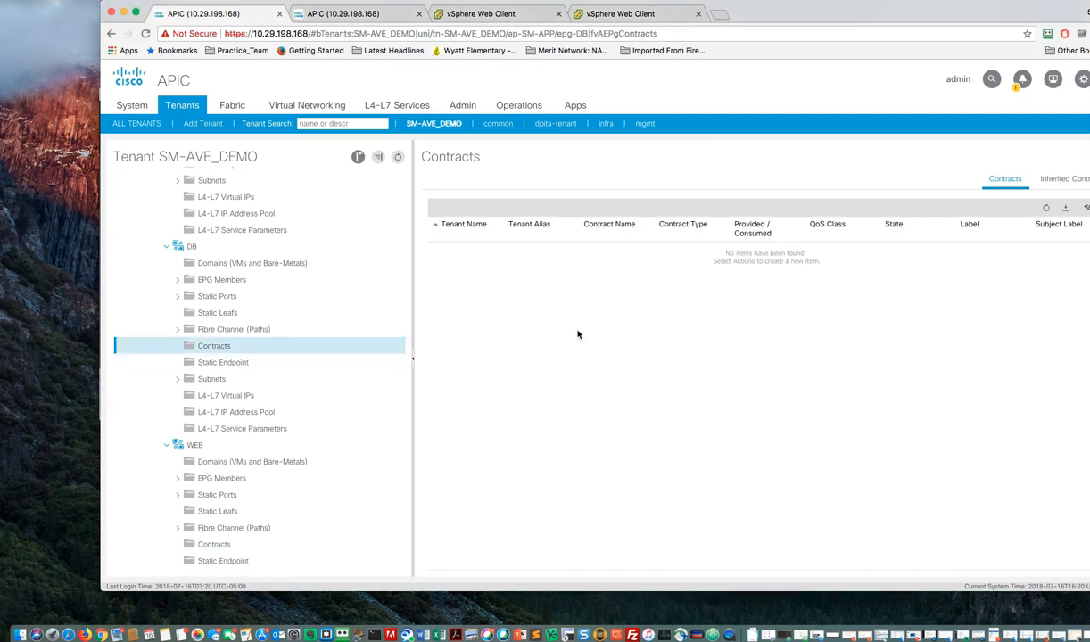
right_click(338, 346)
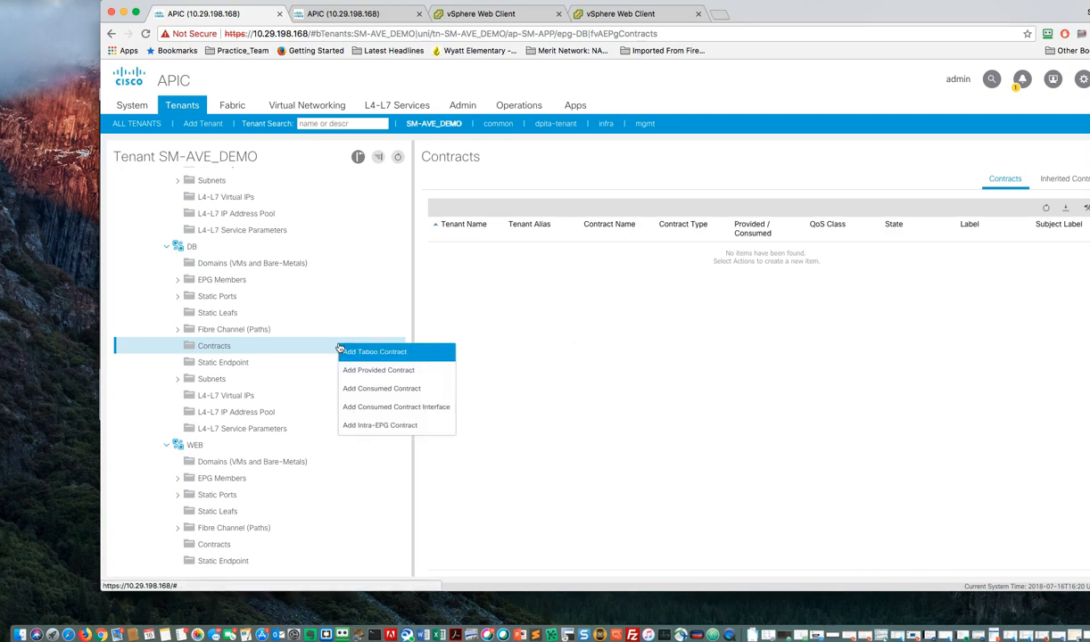
left_click(384, 390)
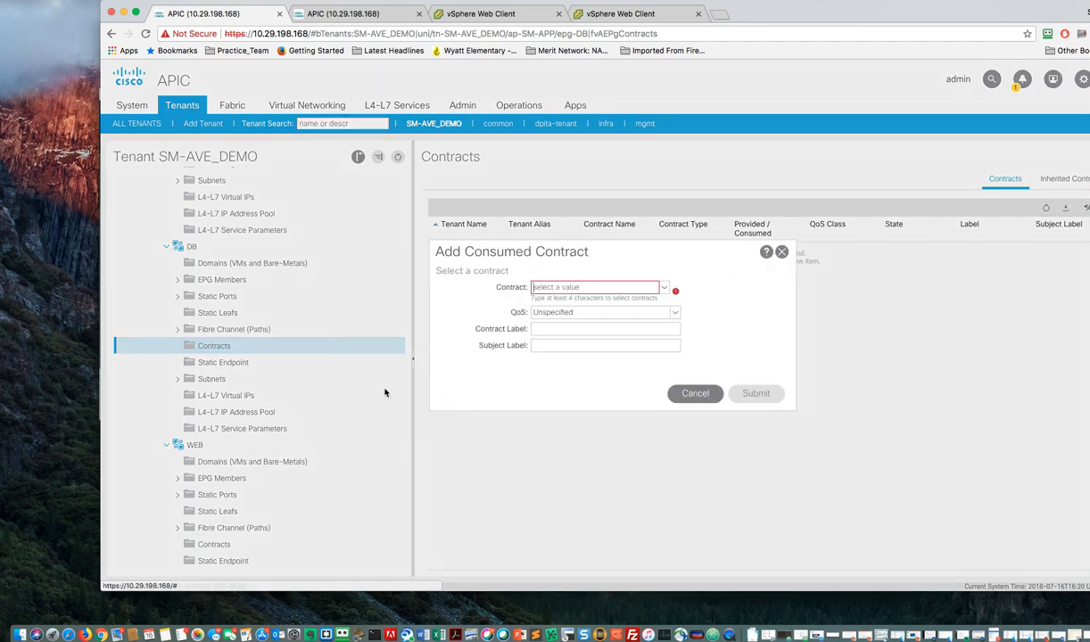
left_click(663, 289)
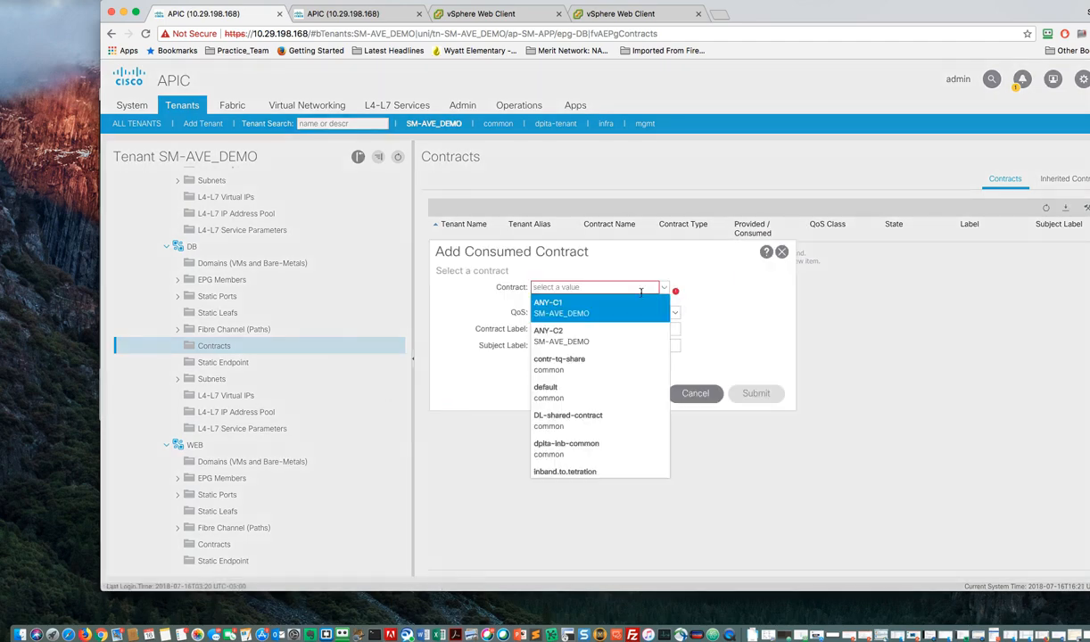
left_click(607, 307)
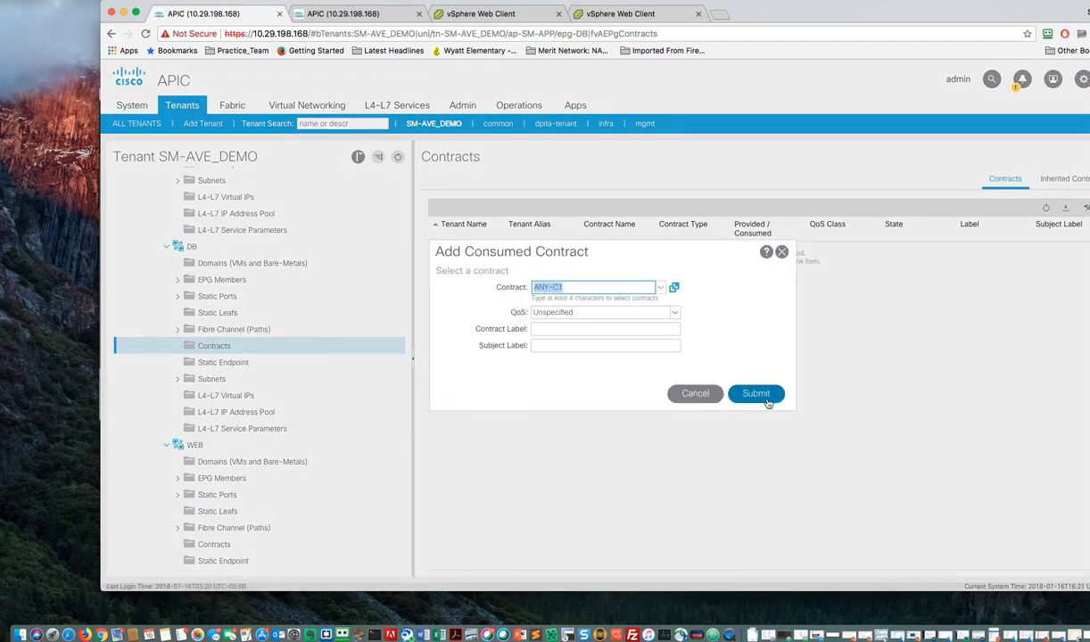
left_click(765, 401)
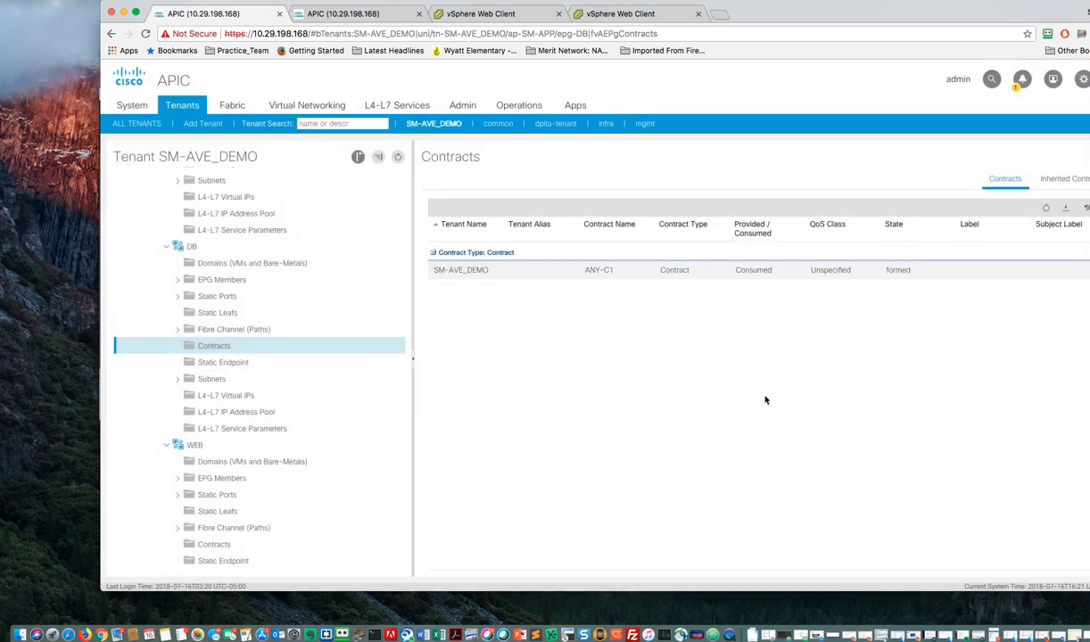
- Delete the ANY-C1 consumed contract relation from the DB EPG
scroll(221, 299, "up", 3)
scroll(221, 300, "up", 2)
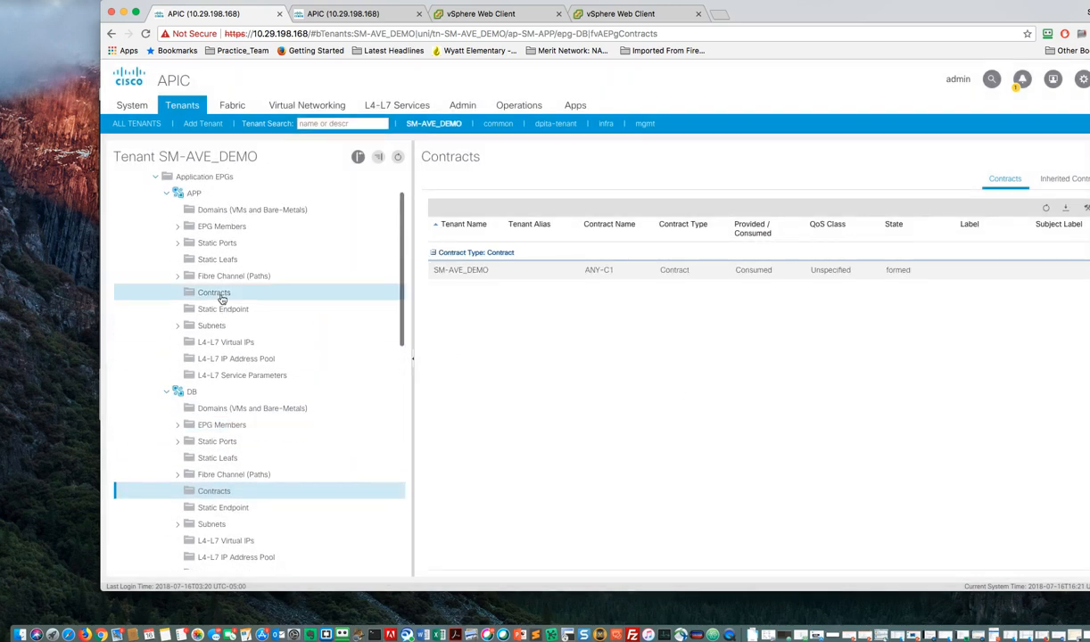
left_click(223, 293)
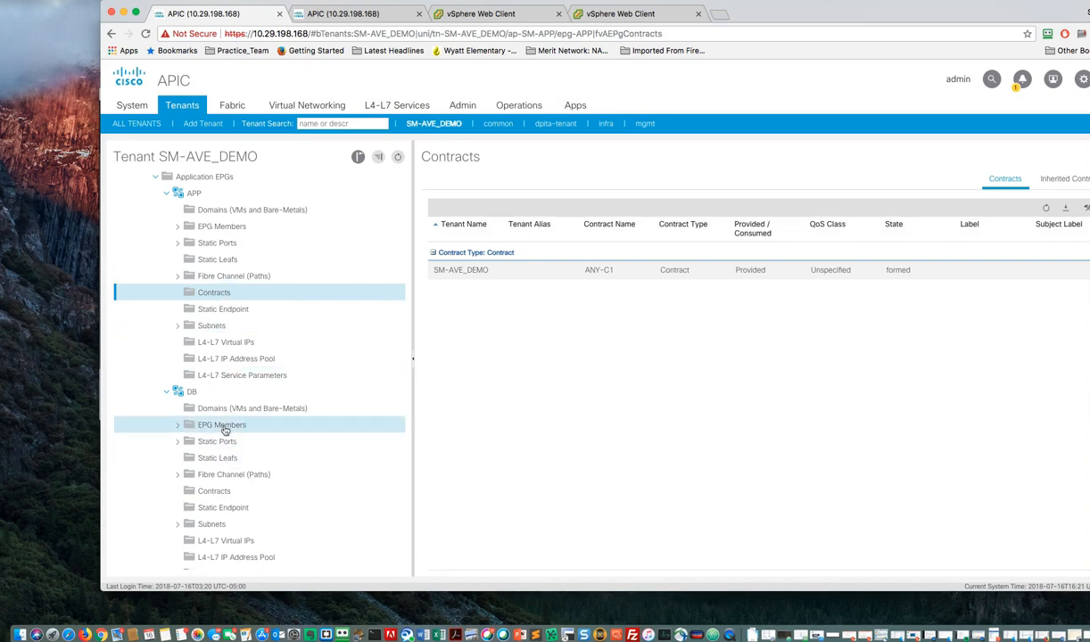
left_click(230, 409)
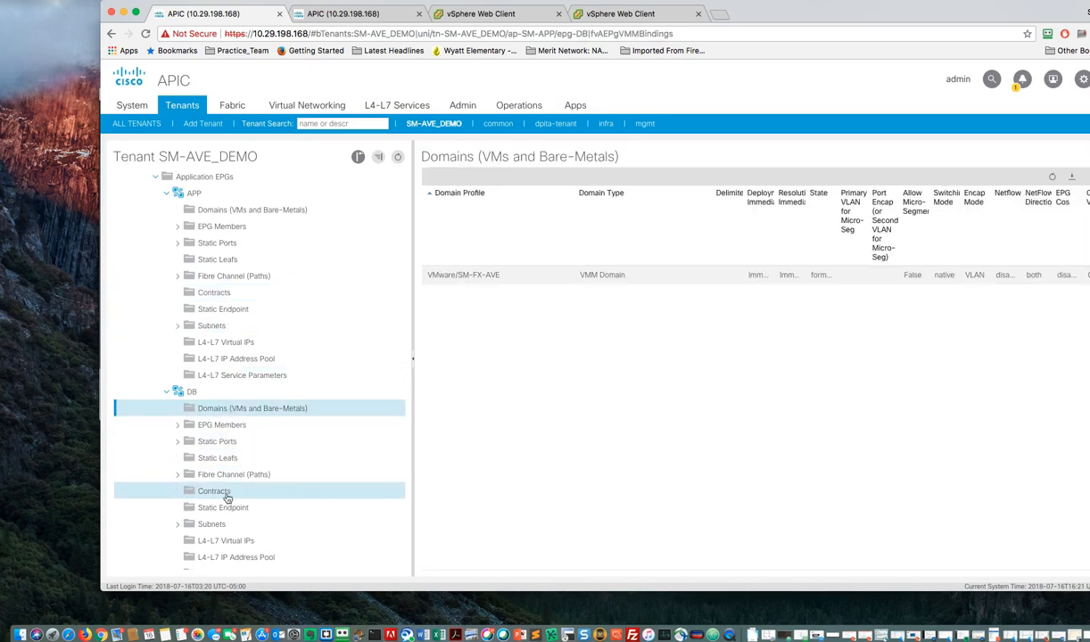
left_click(224, 493)
left_click(486, 270)
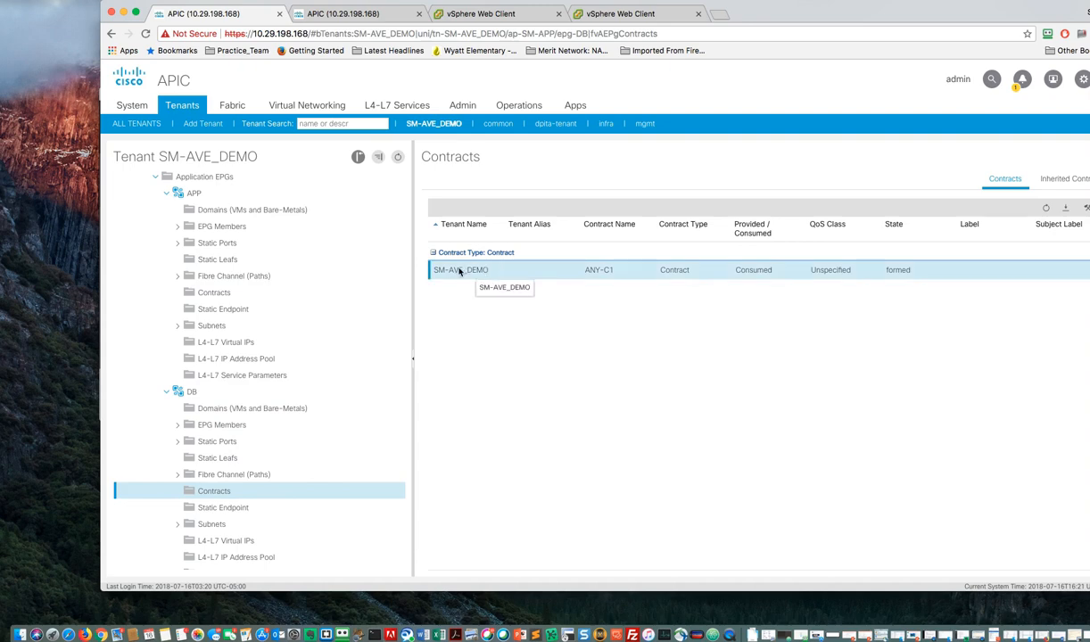
right_click(459, 270)
left_click(475, 278)
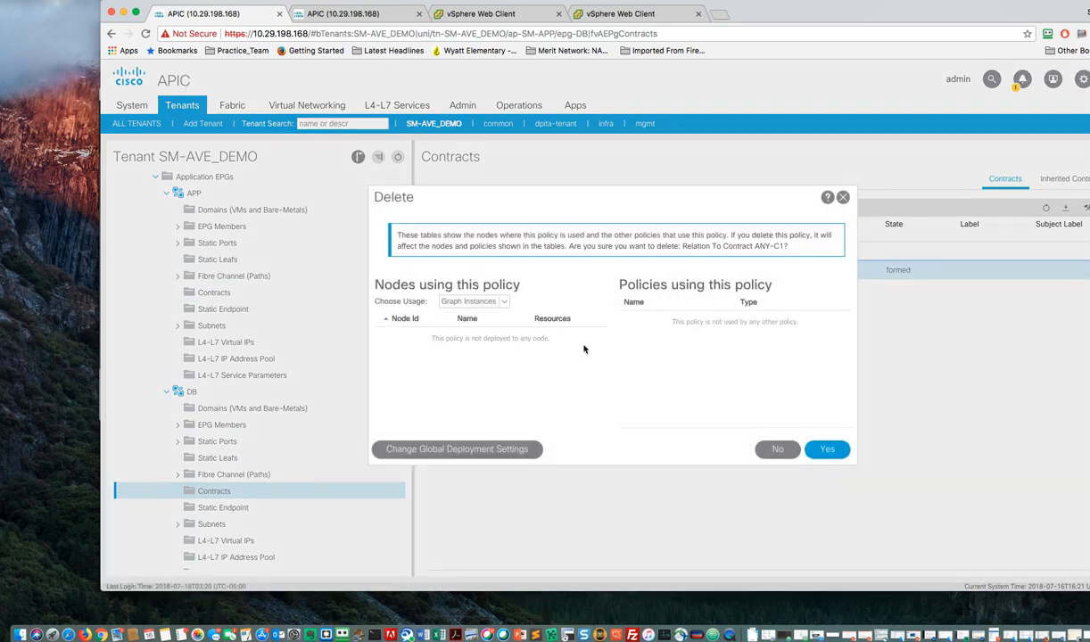
left_click(828, 449)
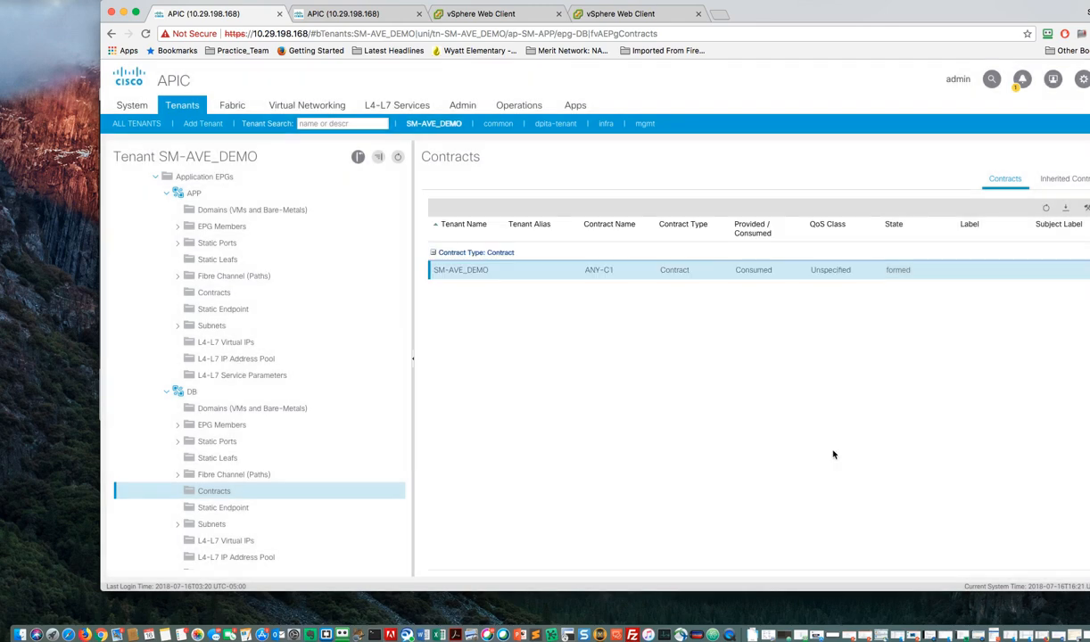
- Add ANY-C2 from SM-AVE_DEMO as a consumed contract on the DB EPG and submit it
right_click(301, 494)
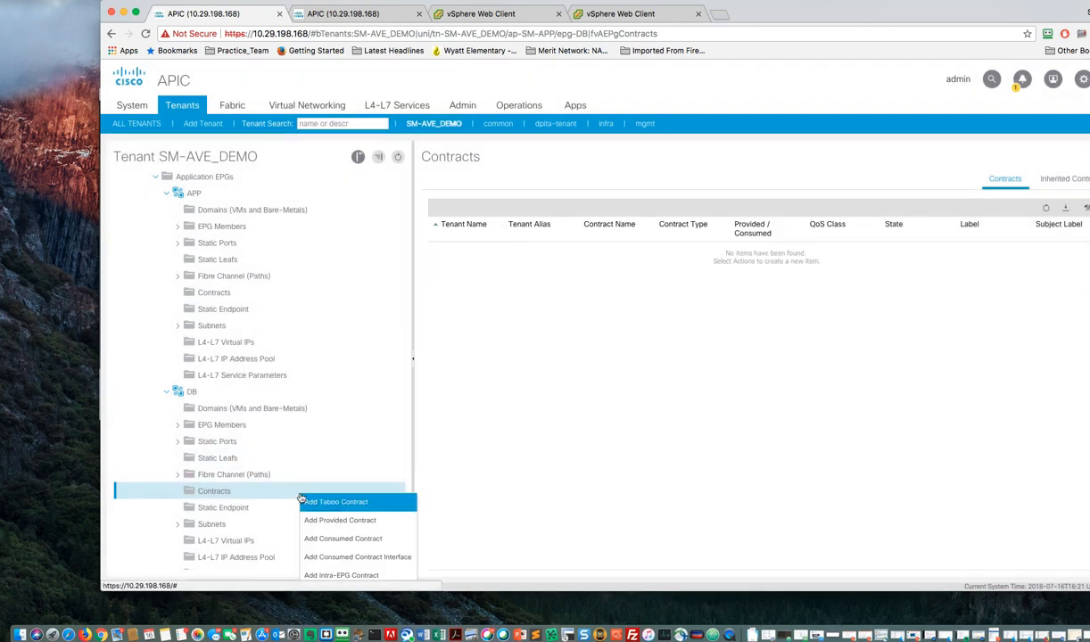
left_click(324, 538)
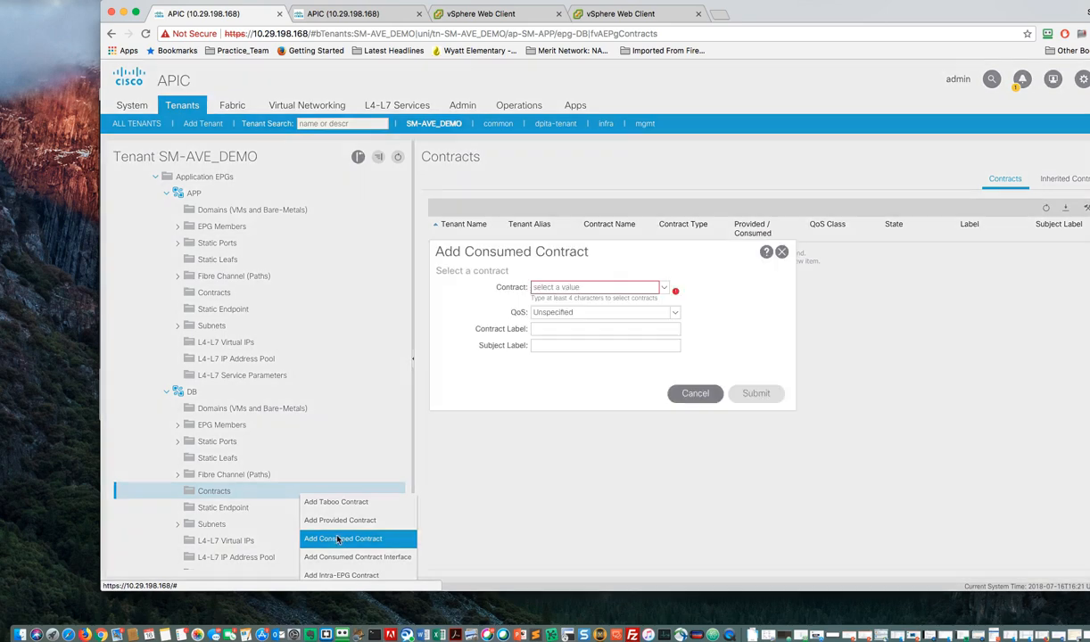
left_click(664, 288)
left_click(571, 335)
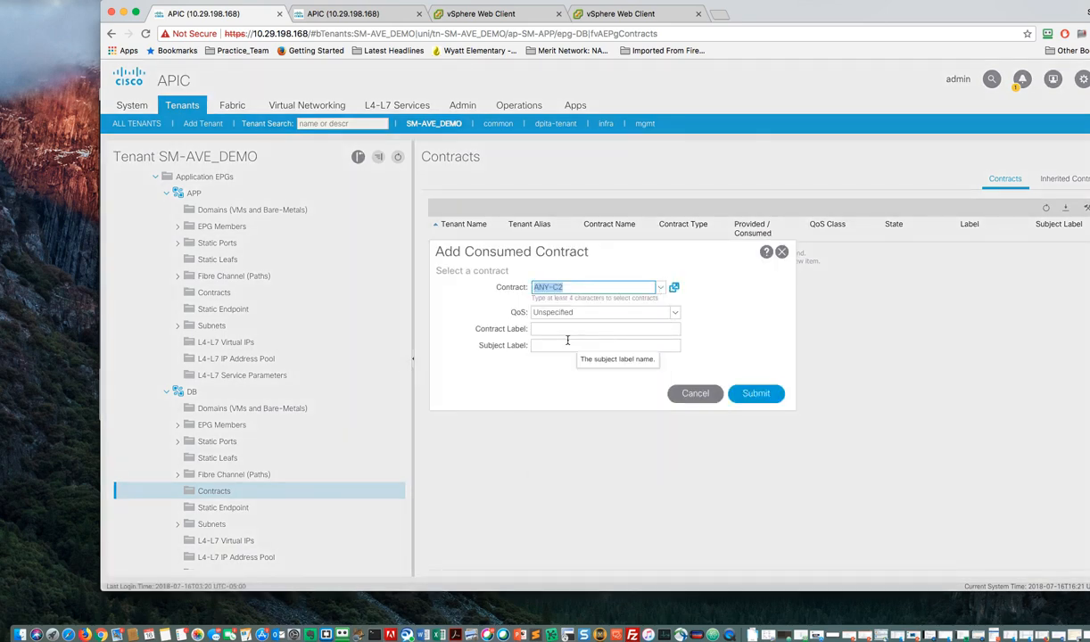
left_click(755, 395)
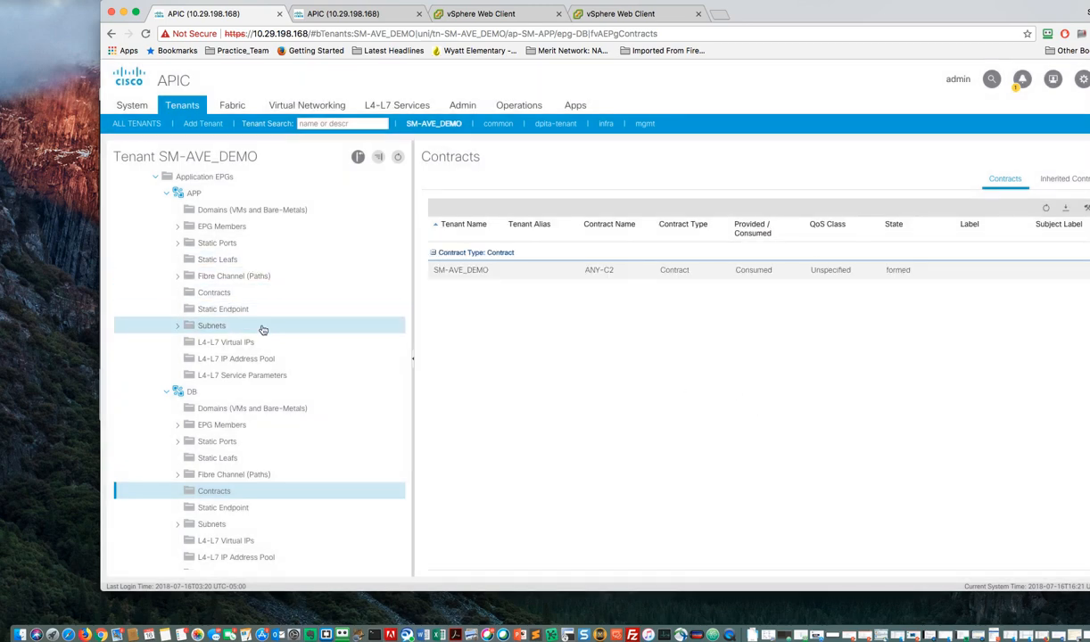
- Compare the contracts of the APP and DB EPGs and add ANY-C2 from SM-AVE_DEMO as a provided contract on APP
left_click(214, 292)
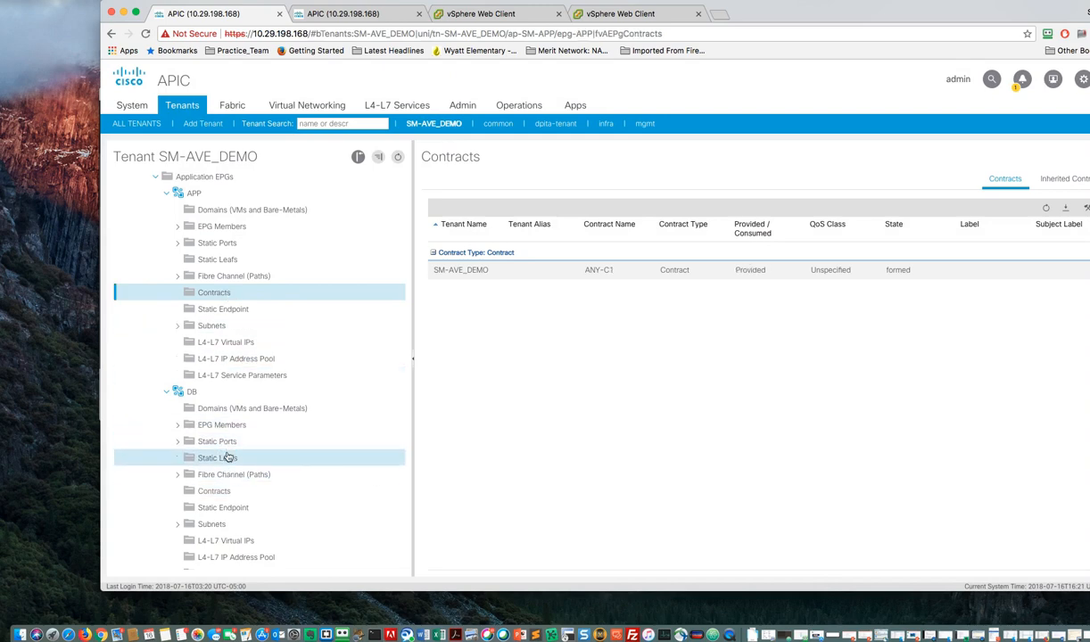
left_click(222, 496)
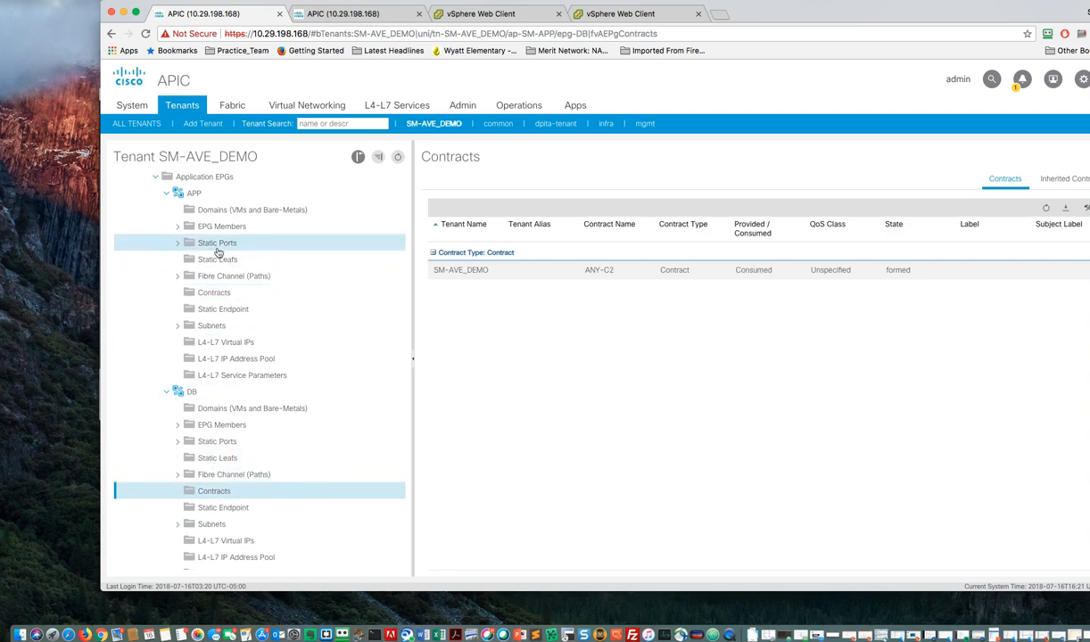
left_click(220, 295)
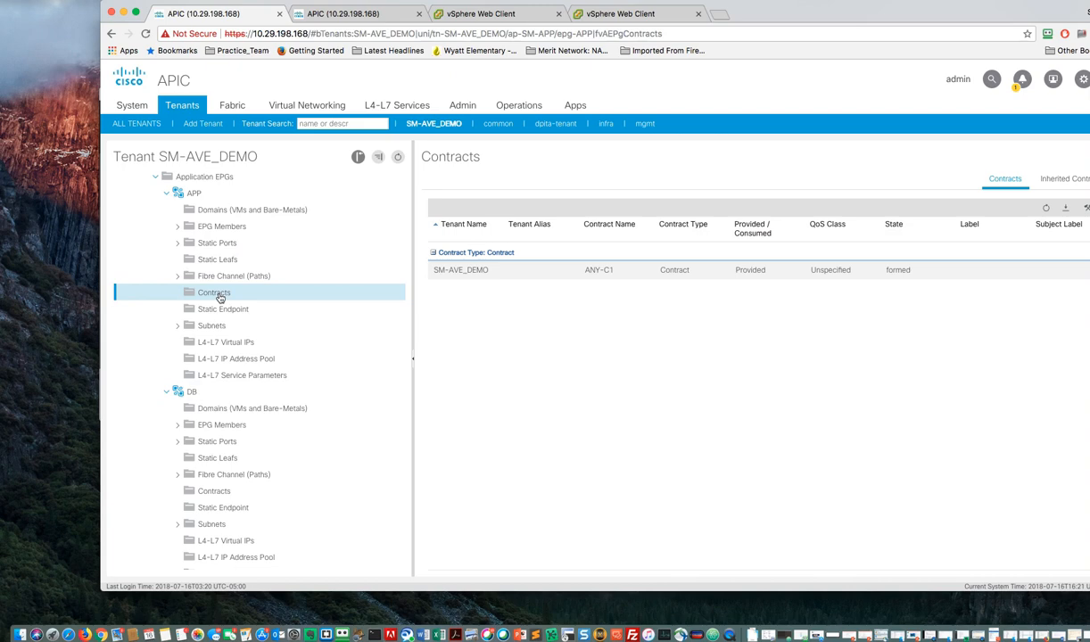
right_click(220, 297)
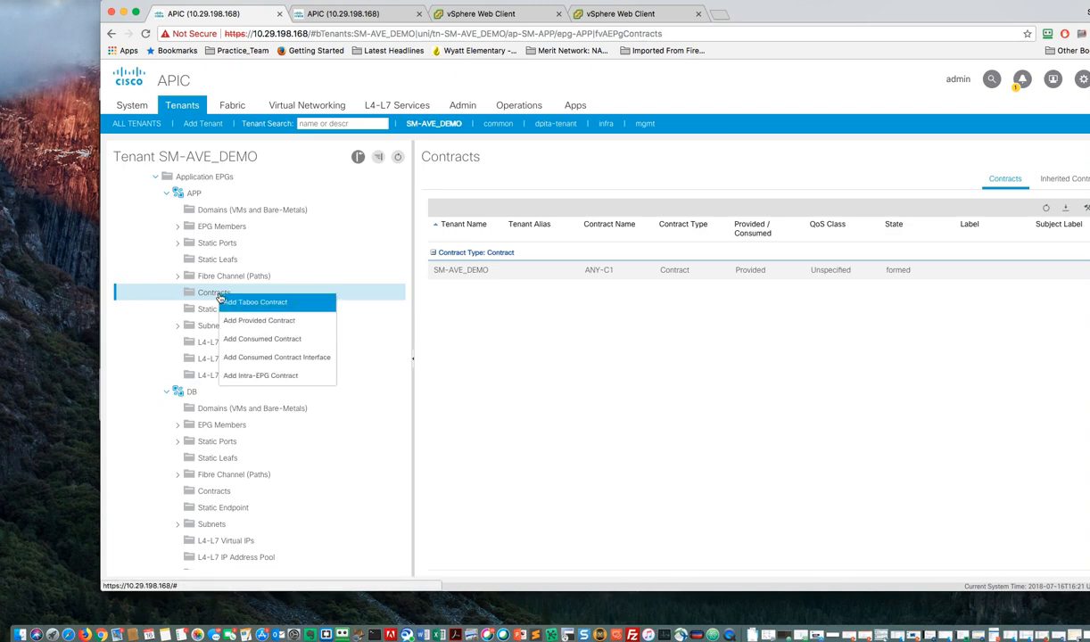
left_click(259, 321)
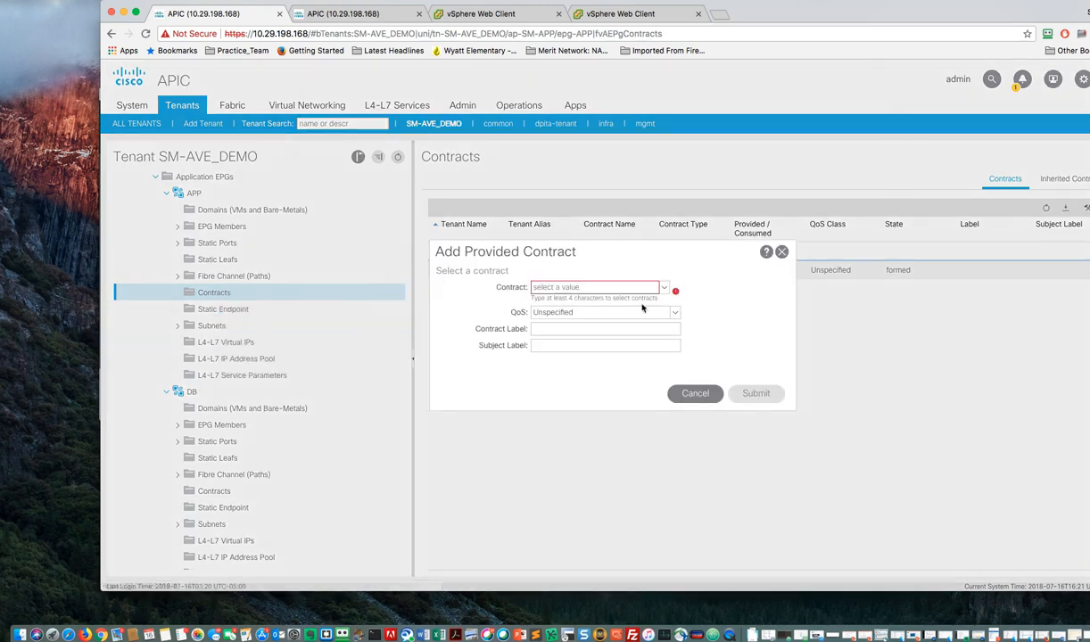
left_click(663, 289)
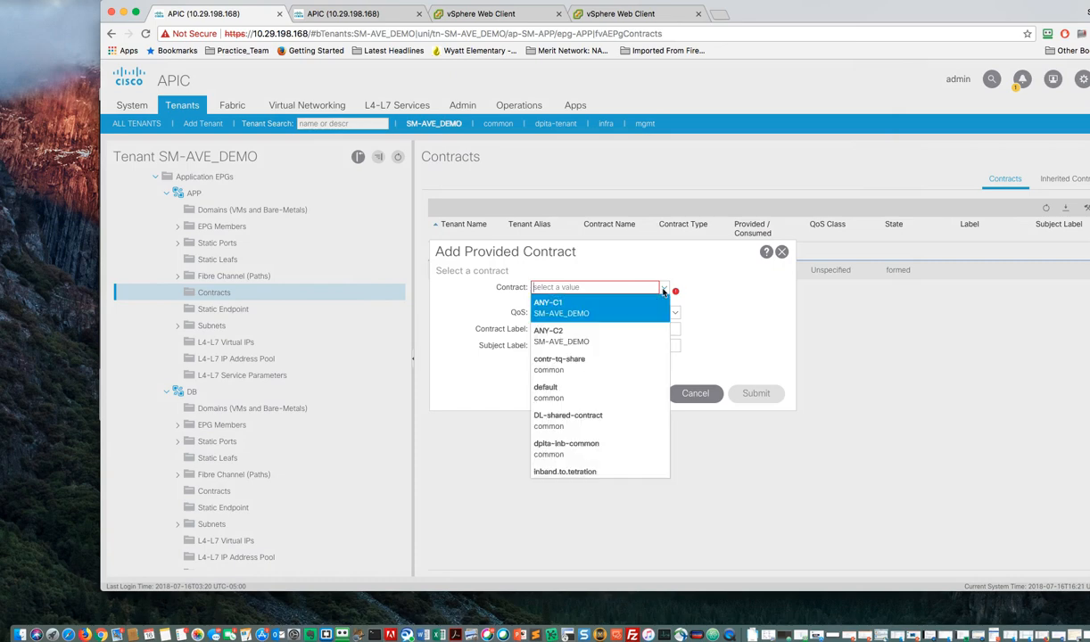
left_click(568, 337)
left_click(763, 393)
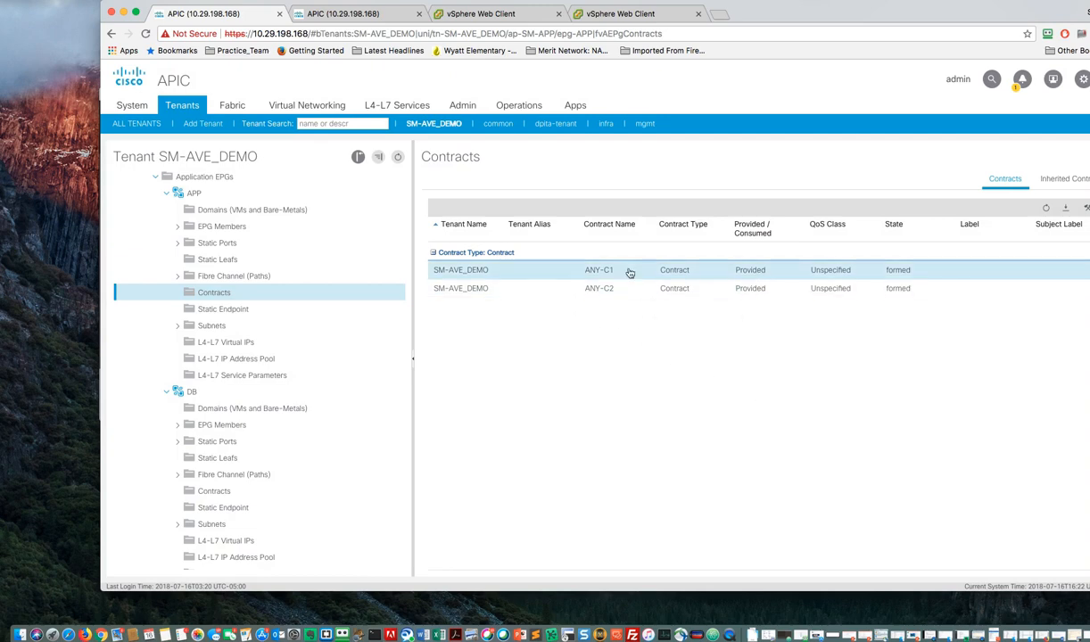
- Review the contracts assigned to the DB and WEB EPGs
scroll(282, 395, "down", 1)
scroll(282, 395, "down", 3)
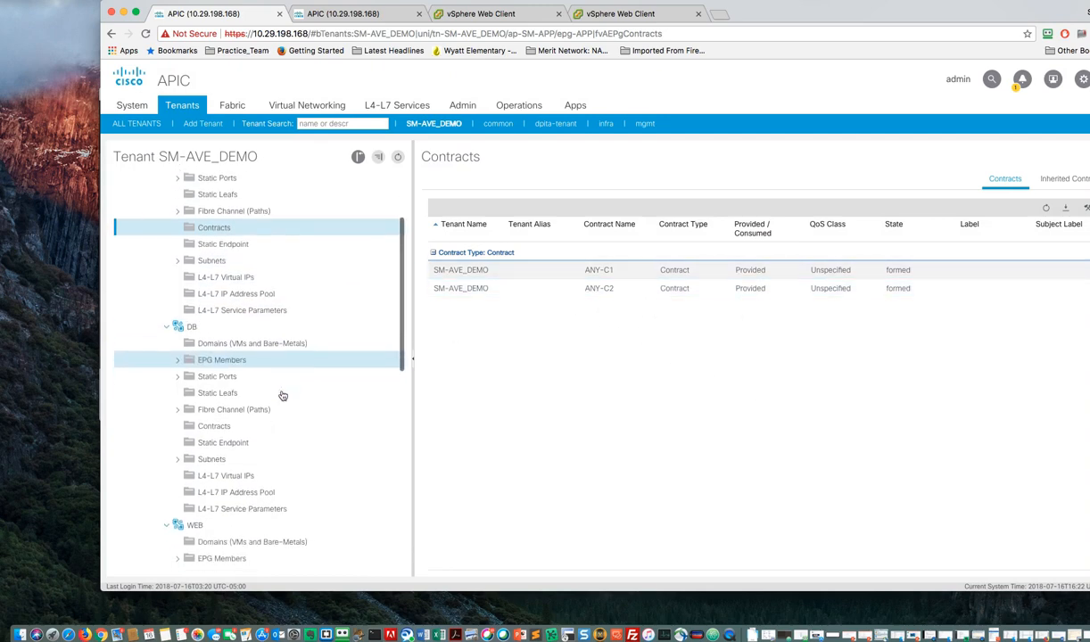
left_click(224, 420)
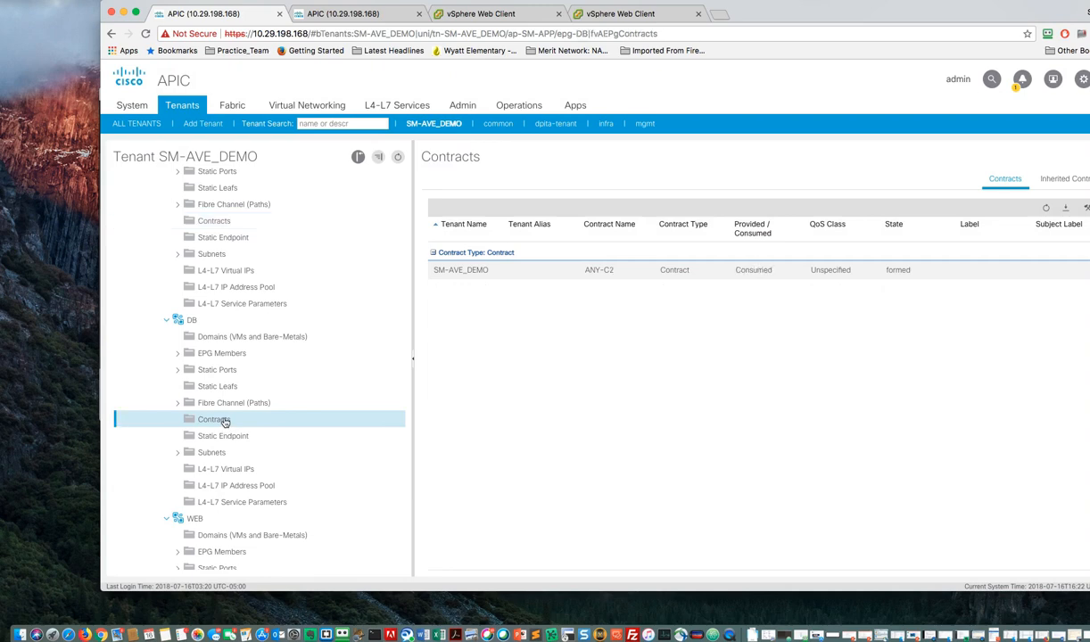
scroll(225, 422, "down", 3)
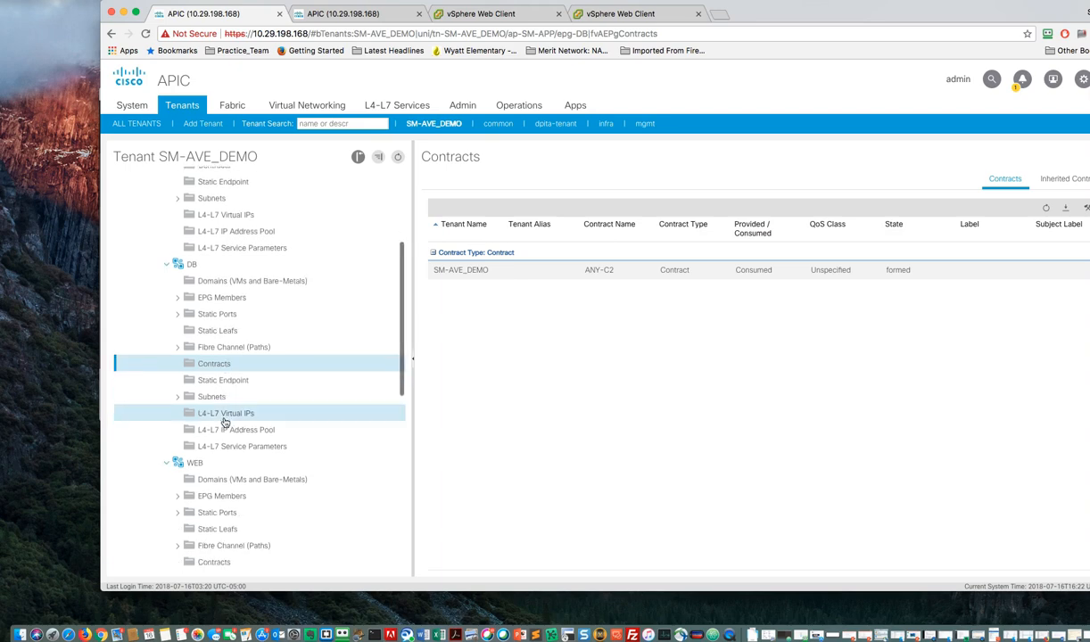
scroll(224, 422, "down", 4)
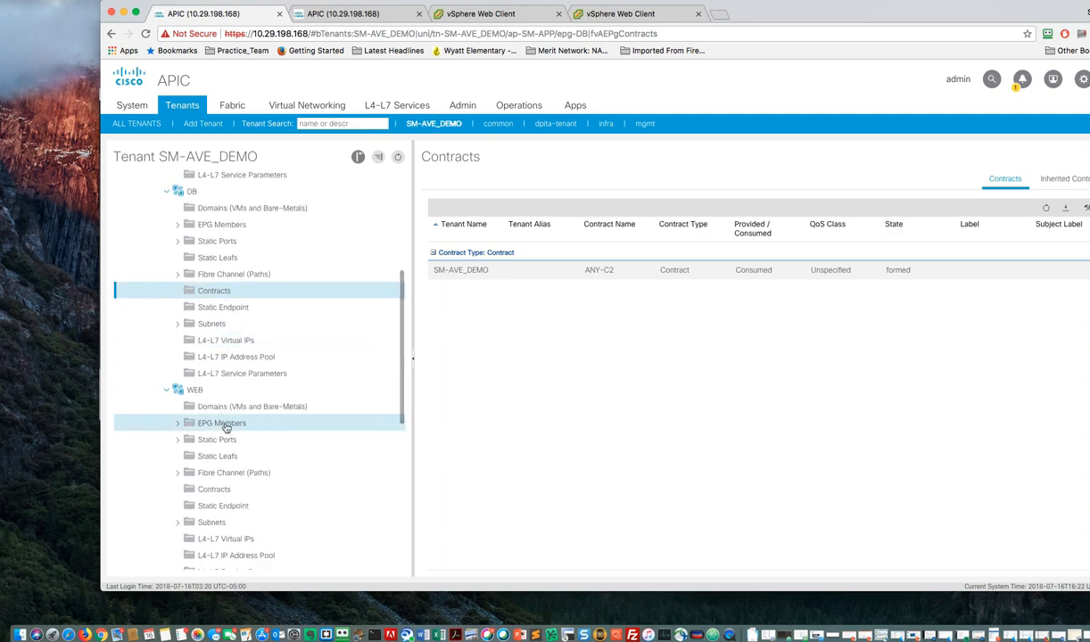
left_click(227, 491)
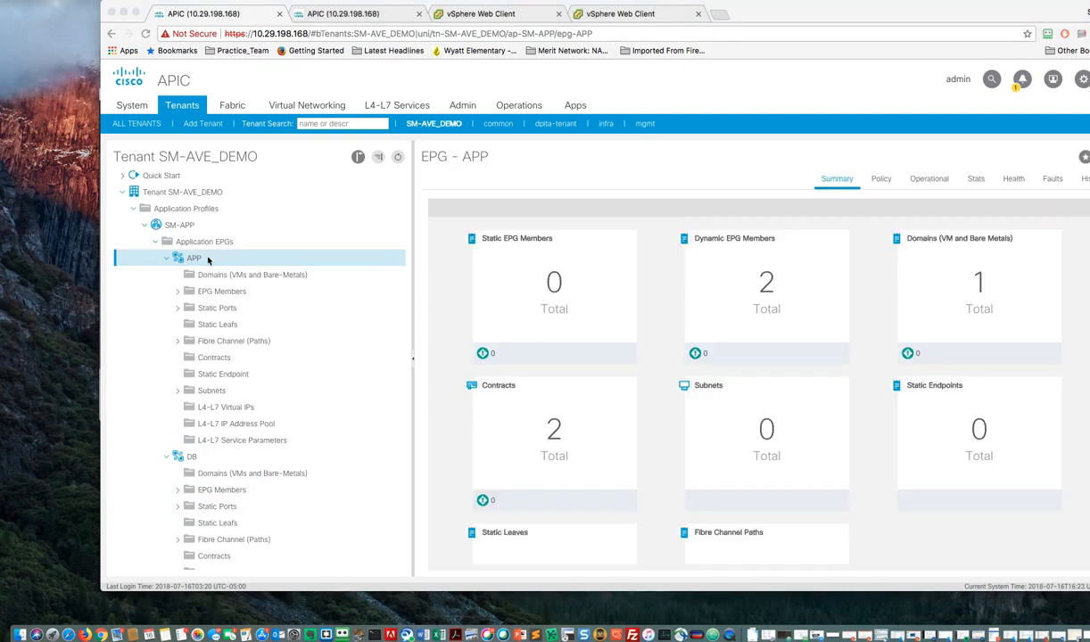
- Show the topology of the SM-APP application profile and spread the ANY-C1 and ANY-C2 contract nodes apart to examine their relations
left_click(183, 226)
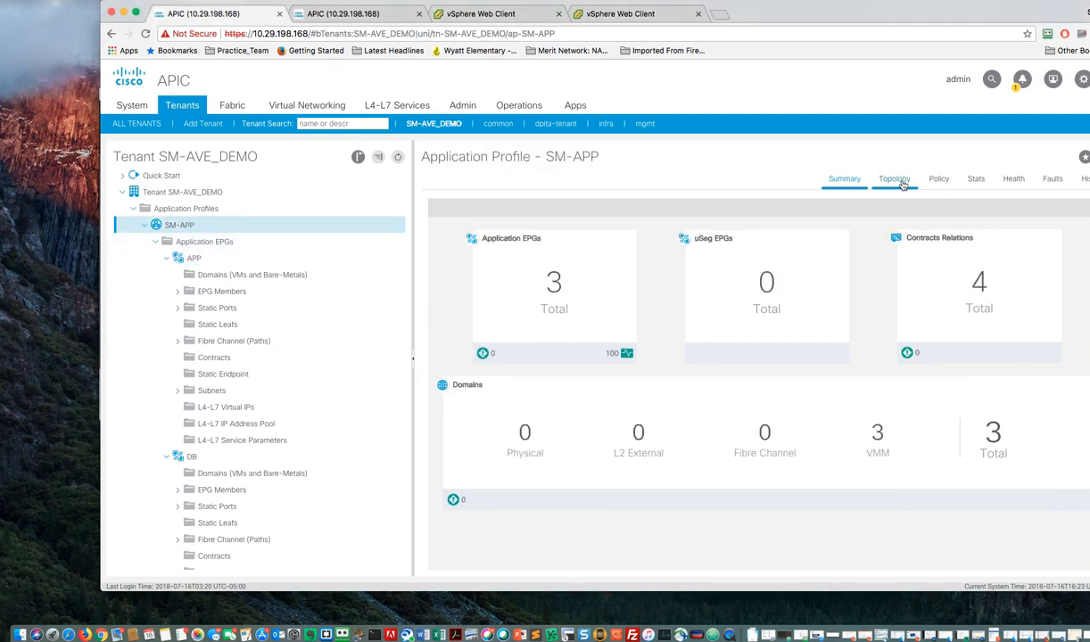
left_click(895, 181)
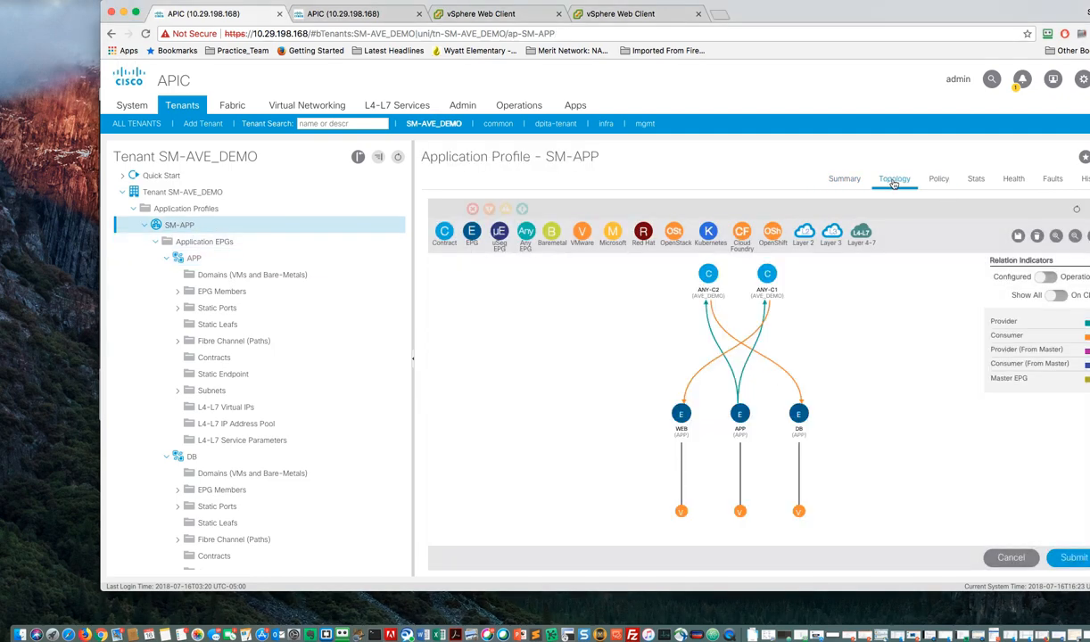
left_click_drag(767, 272, 596, 273)
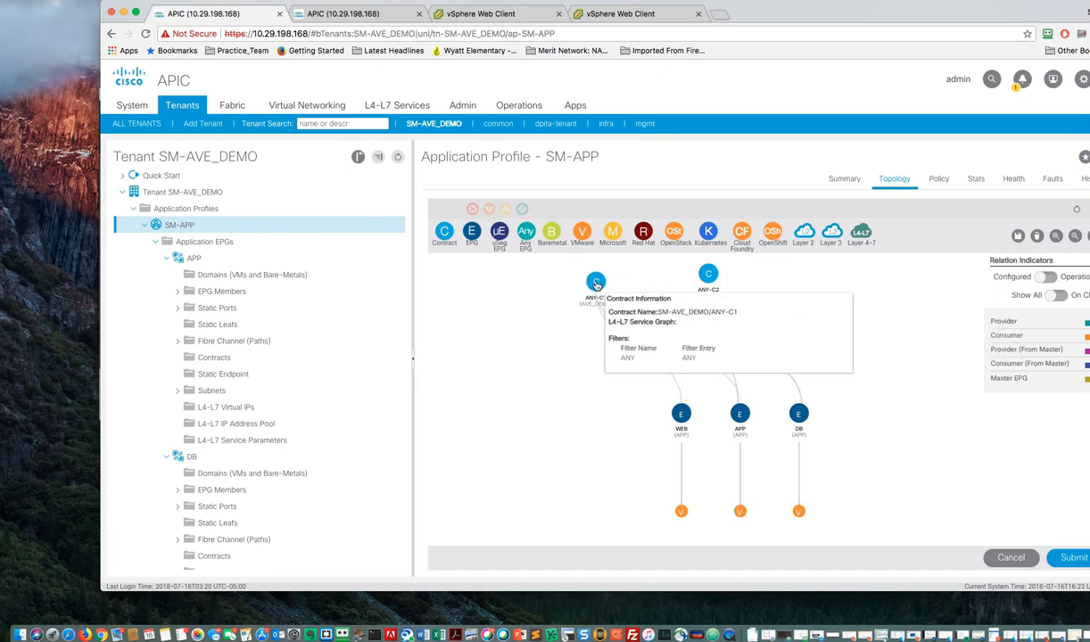
left_click_drag(709, 278, 783, 277)
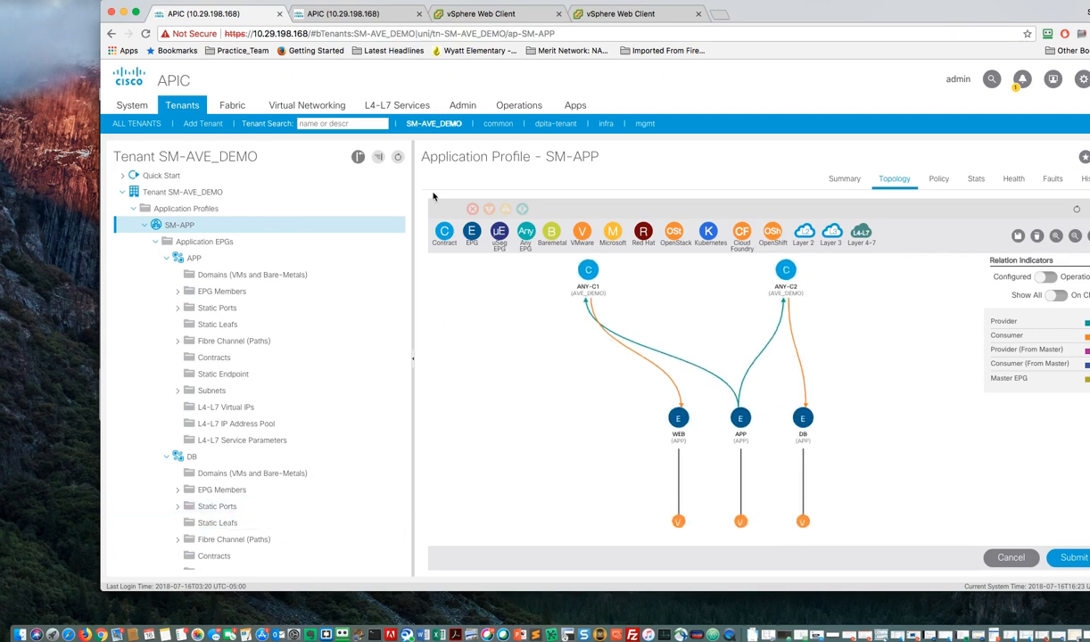
left_click(470, 12)
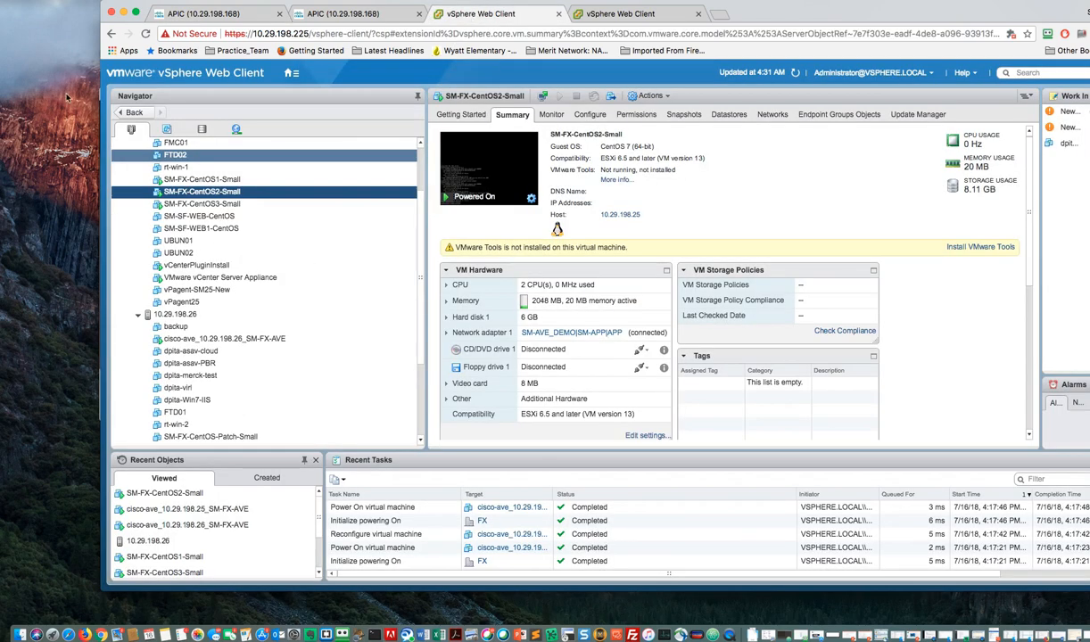
key("super+w")
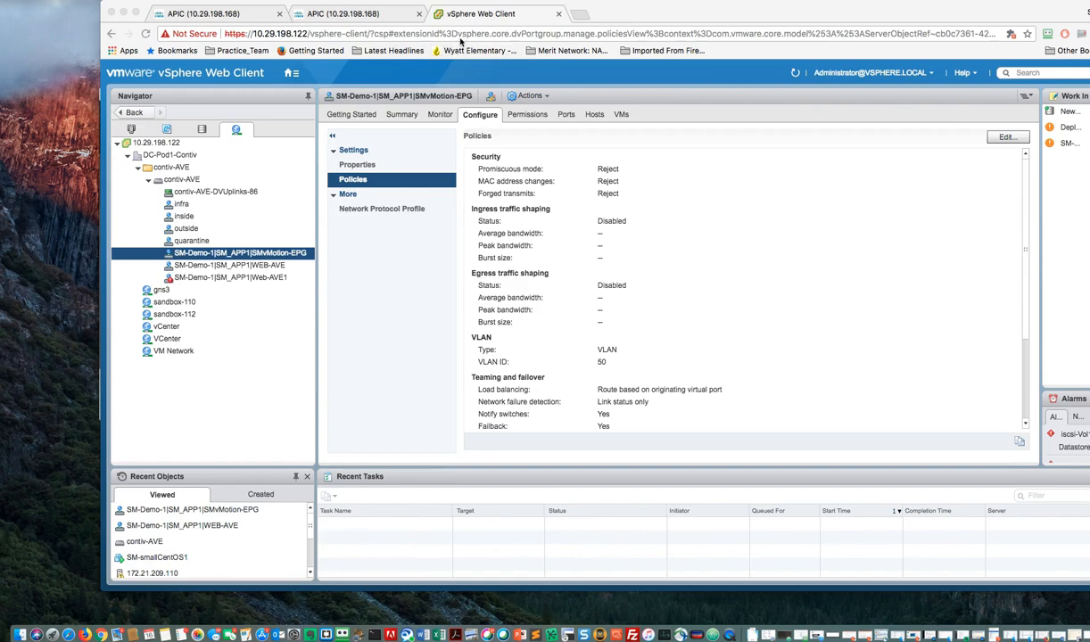
left_click(461, 15)
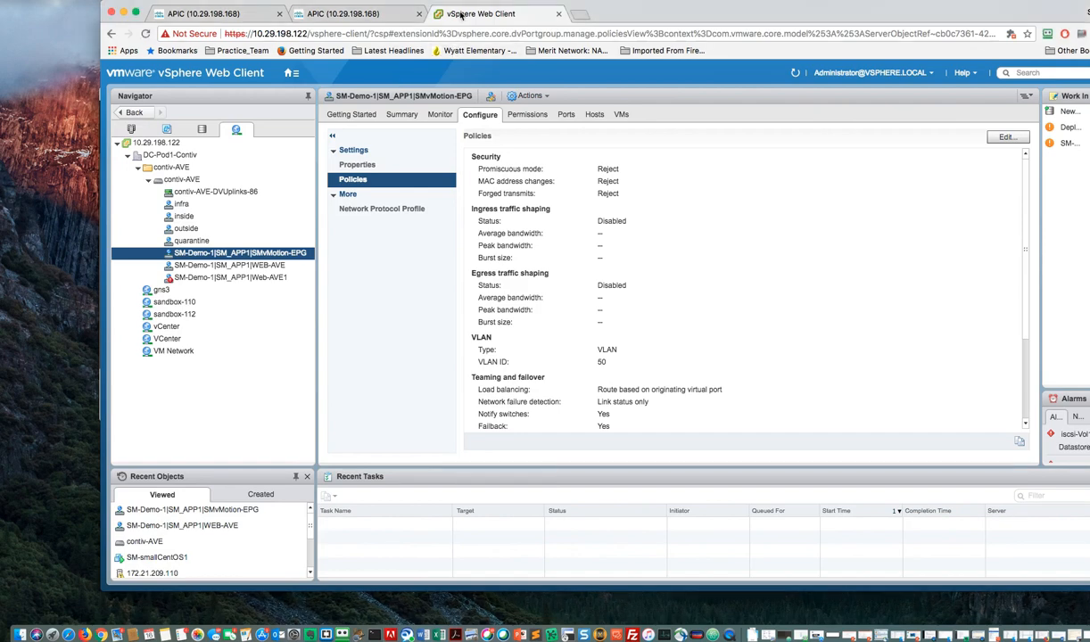
left_click(293, 73)
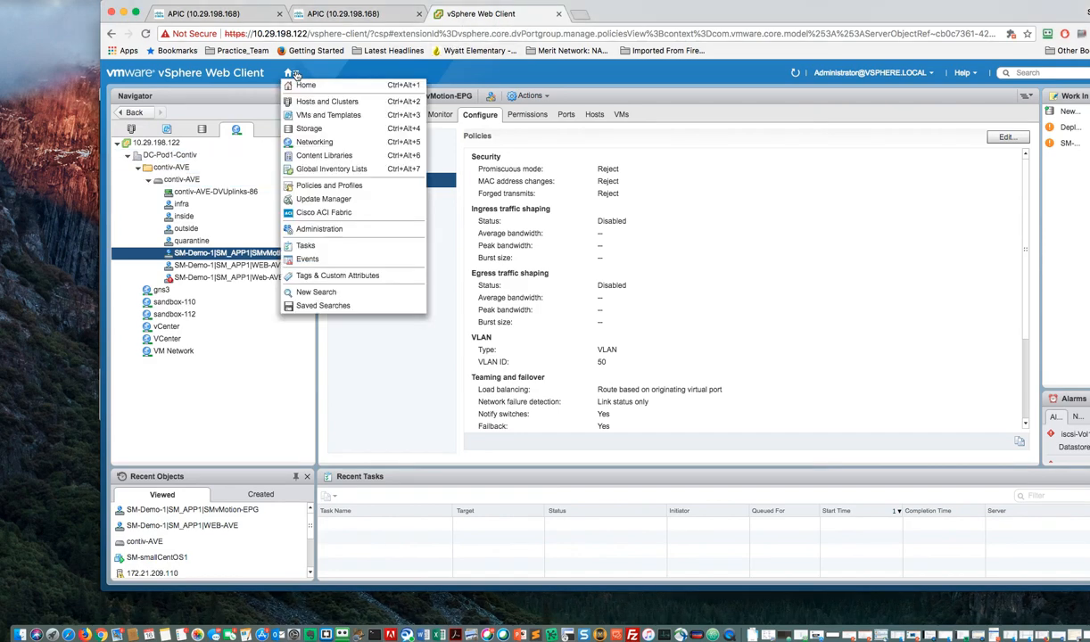
left_click(330, 102)
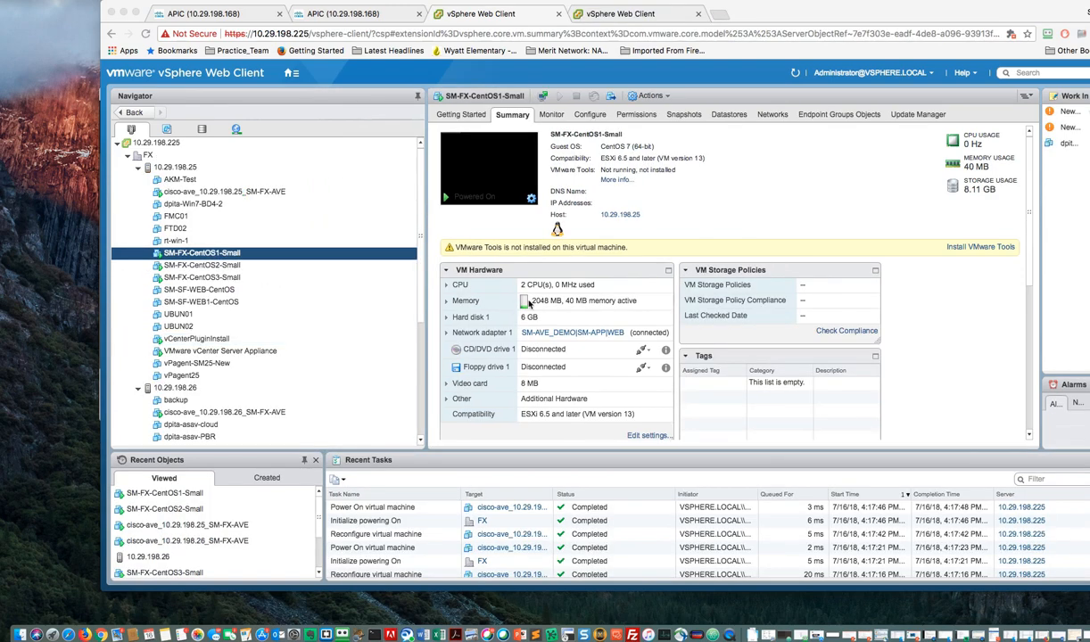
- In the vSphere Web Client for 10.29.198.225, open the SM-FX-CentOS1-Small console and list its IP addresses with ip a
right_click(200, 253)
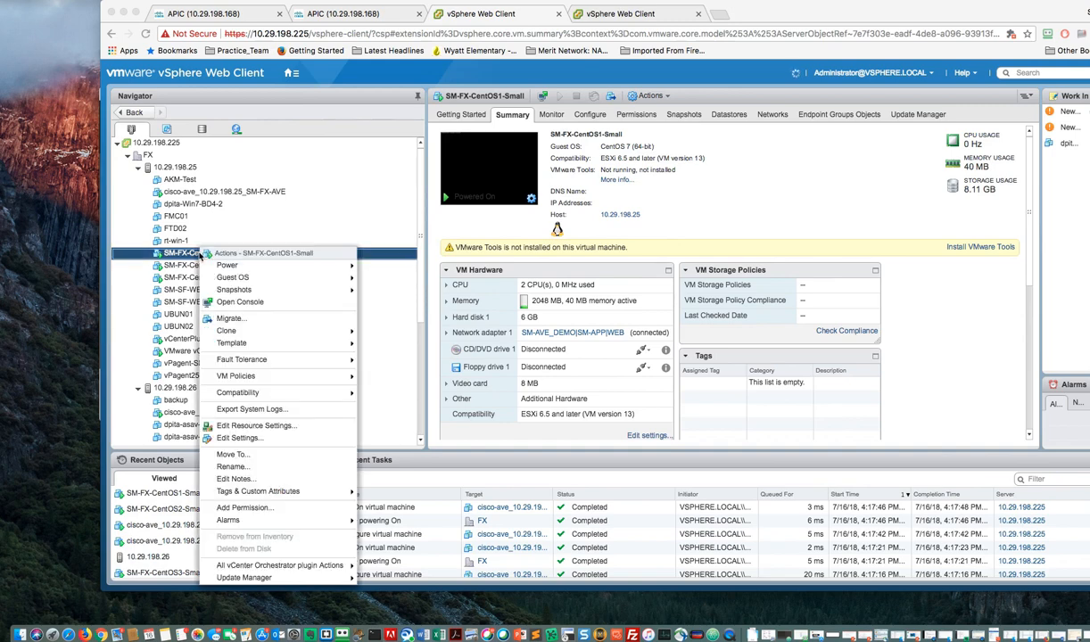
left_click(239, 303)
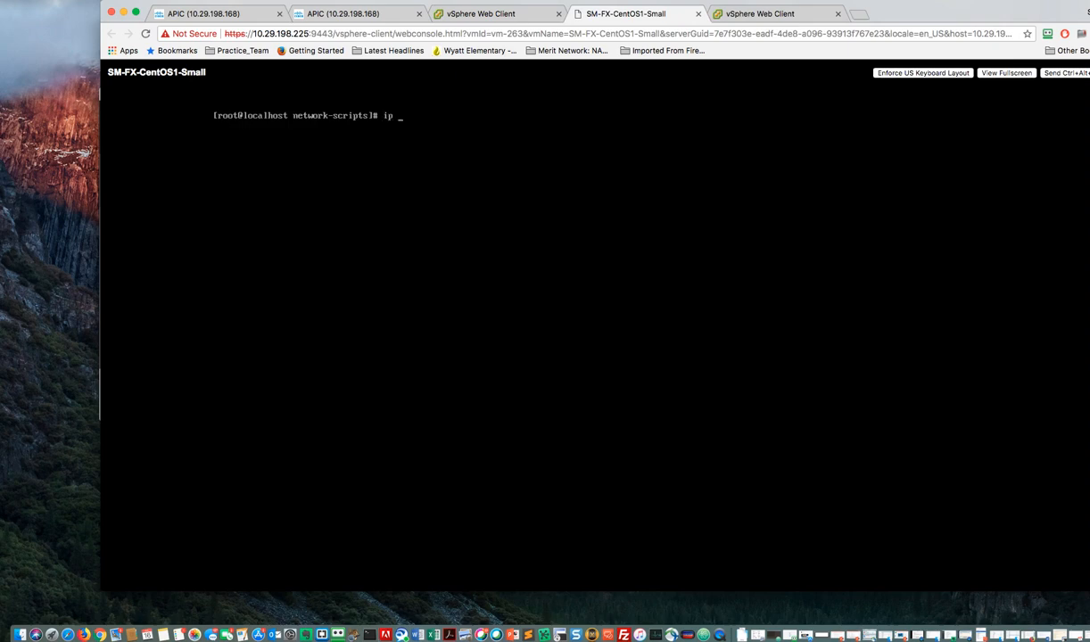
type("a")
key("Return")
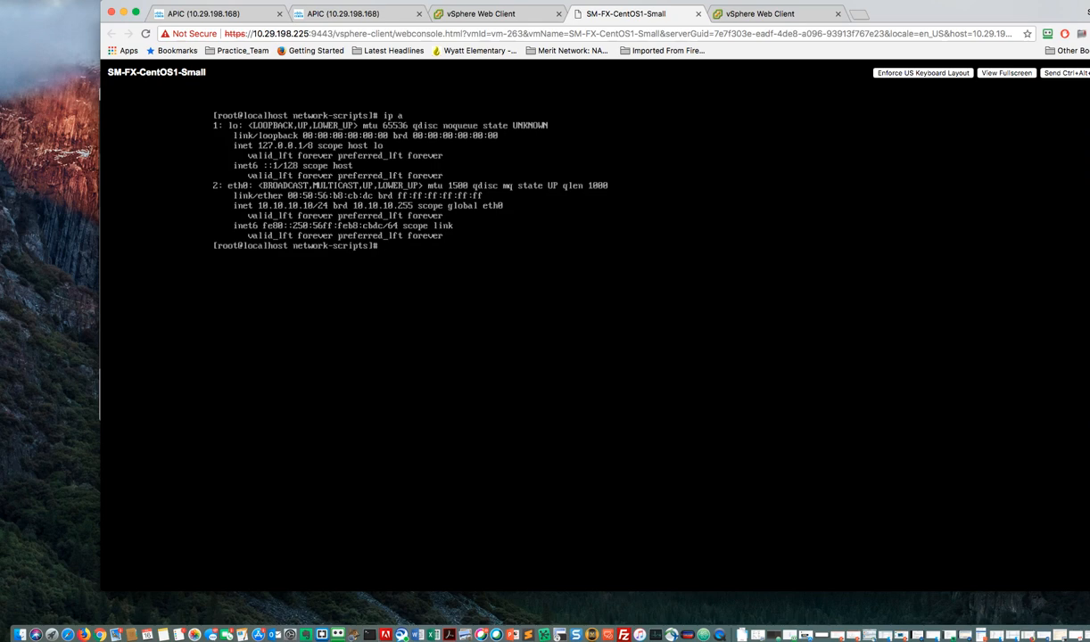
- Ping 10.10.10.1 from the SM-FX-CentOS1-Small console to test connectivity
type("ping 10.10.10.1")
key("Return")
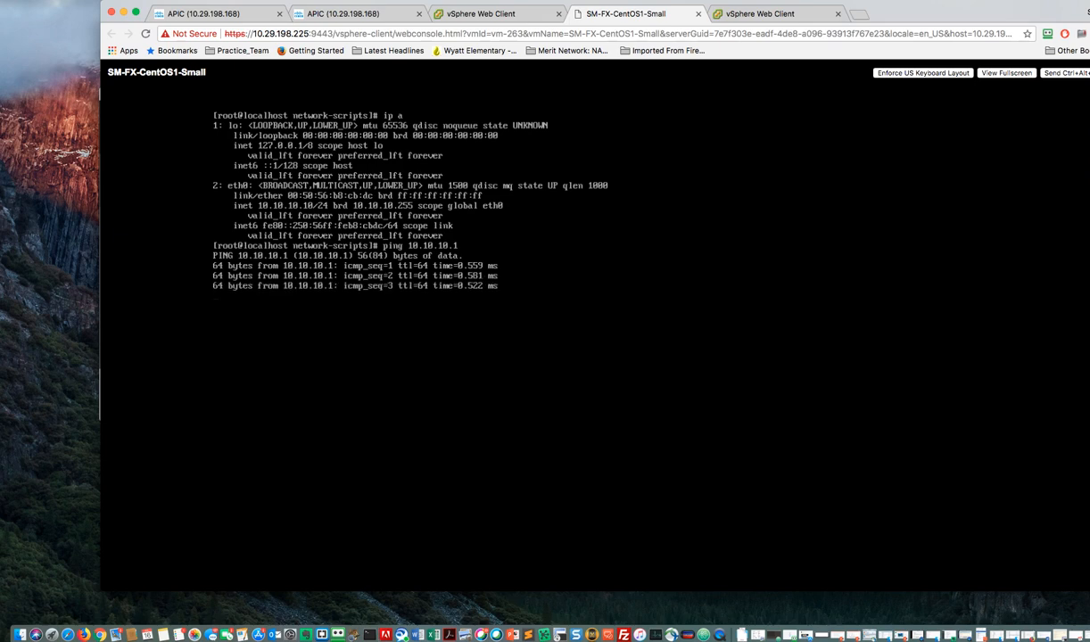
- Stop the running ping and test connectivity to 10.10.10.20 from the SM-FX-CentOS1-Small console
key("ctrl+c")
type("p")
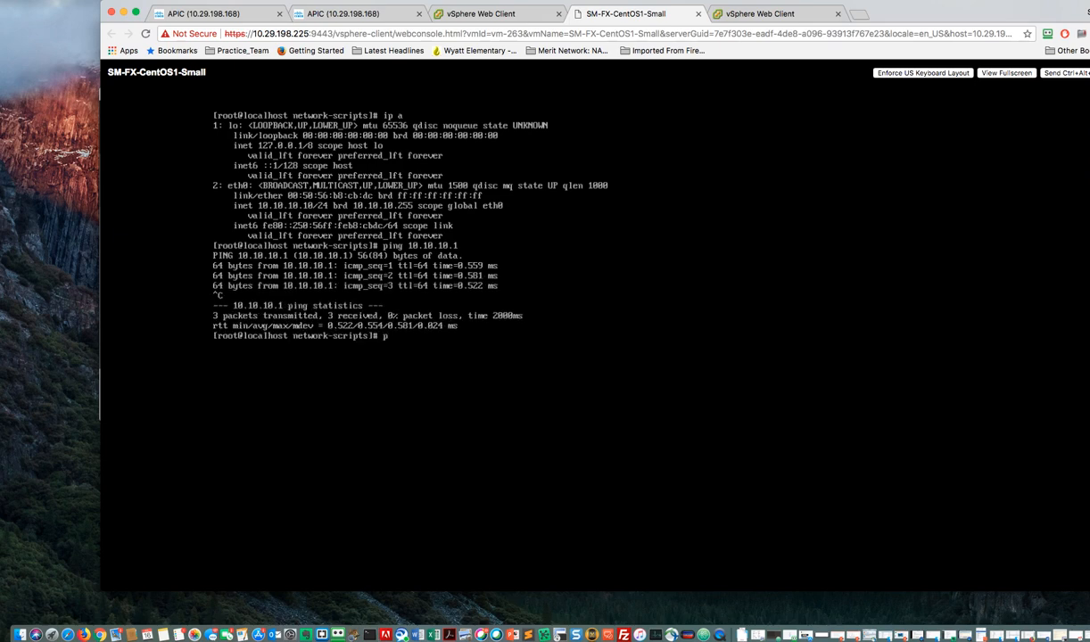
type("ing 10.10.10.20")
key("Return")
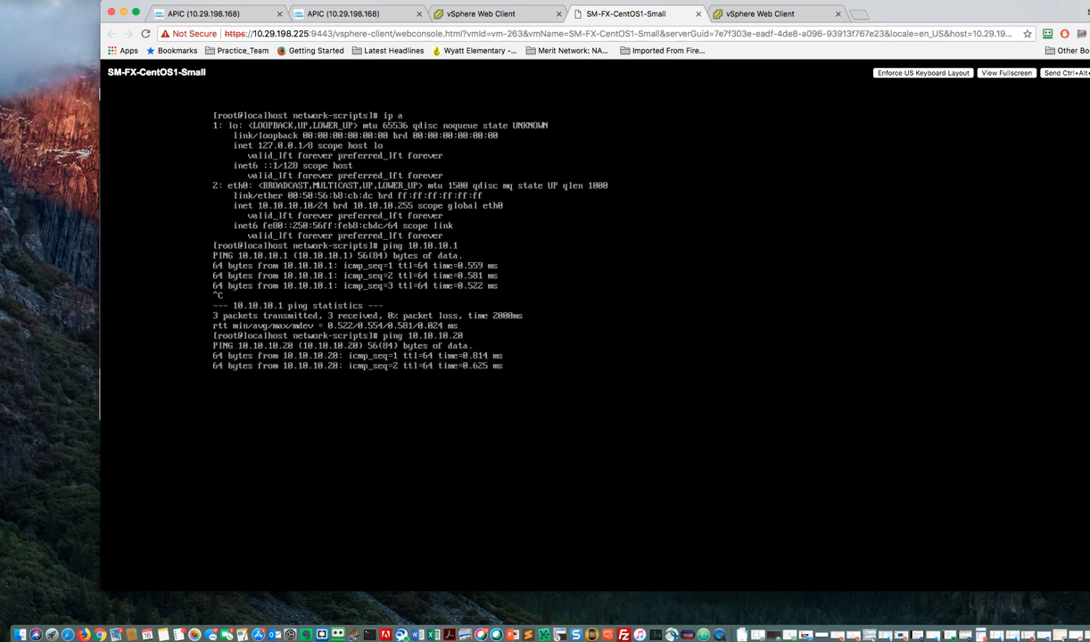
key("ctrl+c")
- Ping 10.10.10.30 from the SM-FX-CentOS1-Small console, then stop the ping
key("Up")
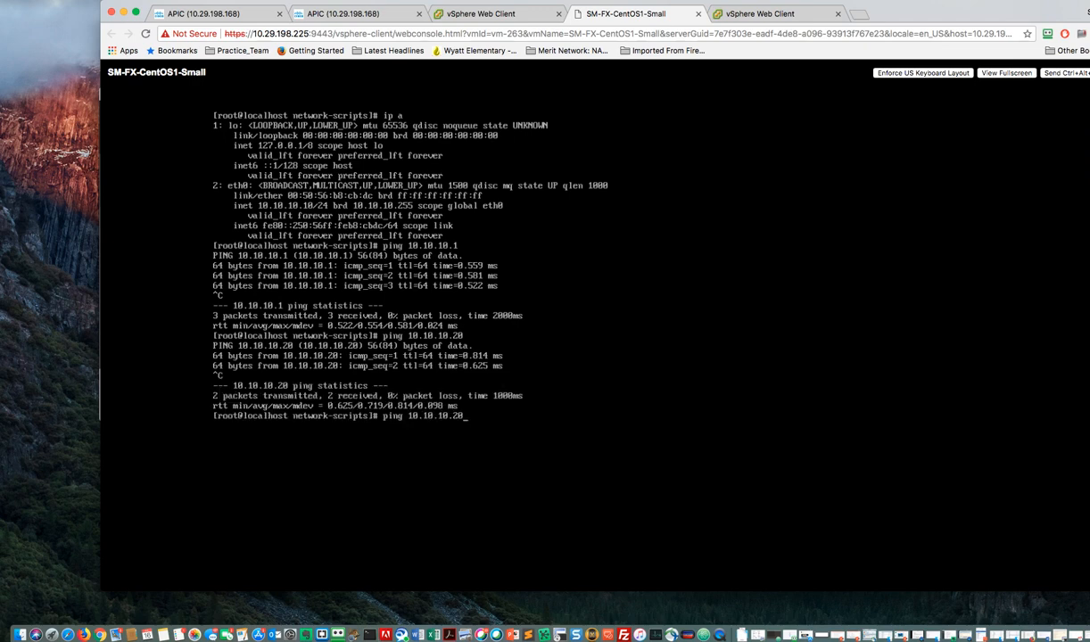
key("BackSpace")
type("30")
key("Return")
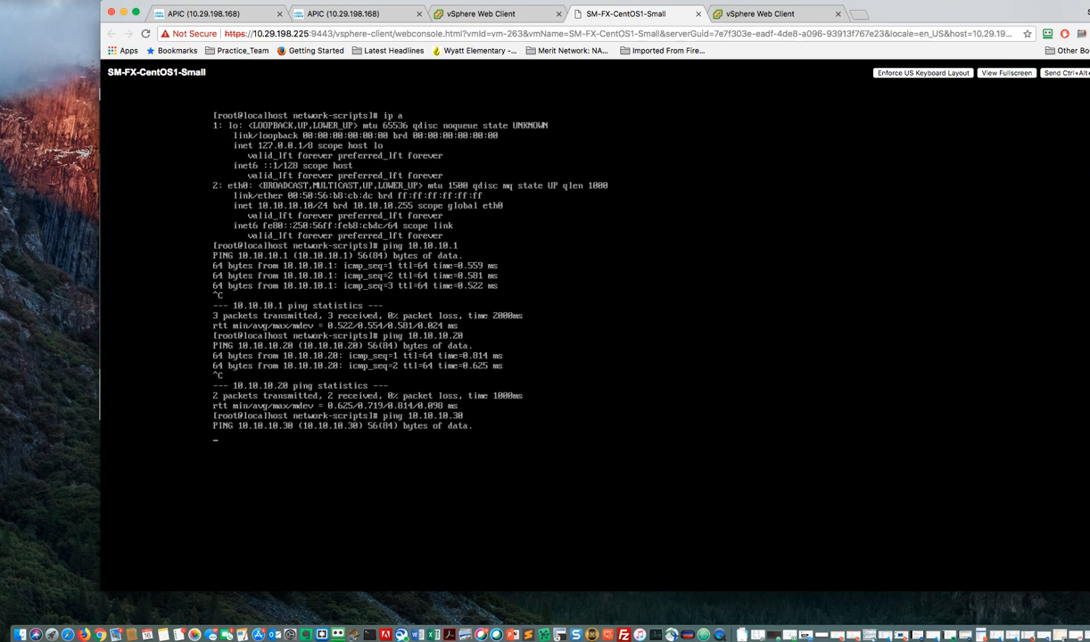
key("ctrl+c")
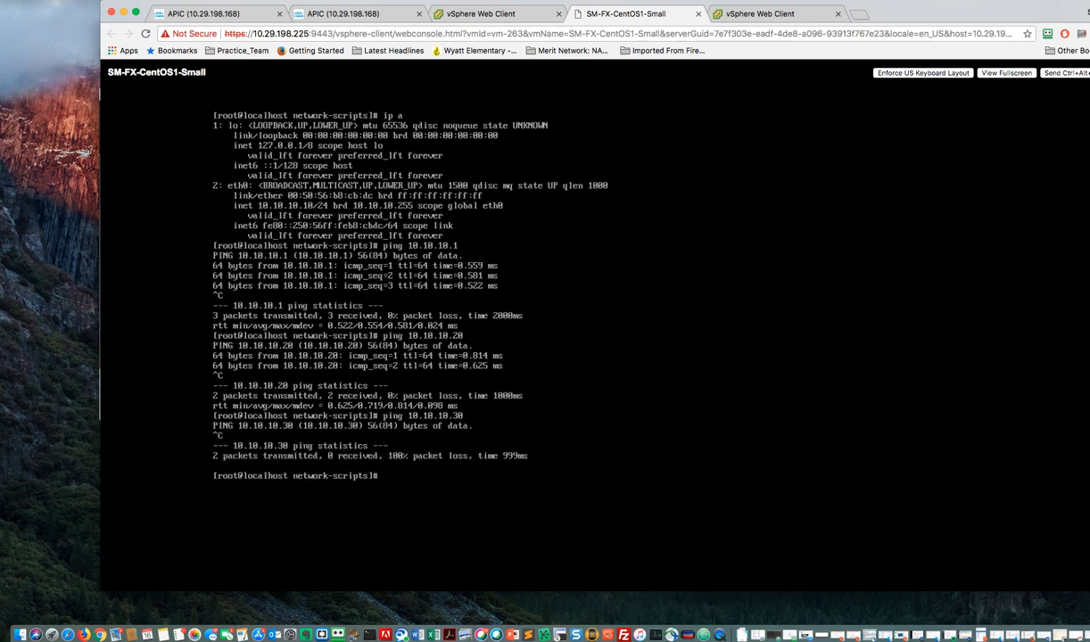
- Return to the vSphere Web Client inventory and select the SM-FX-CentOS2-Small virtual machine
left_click(473, 14)
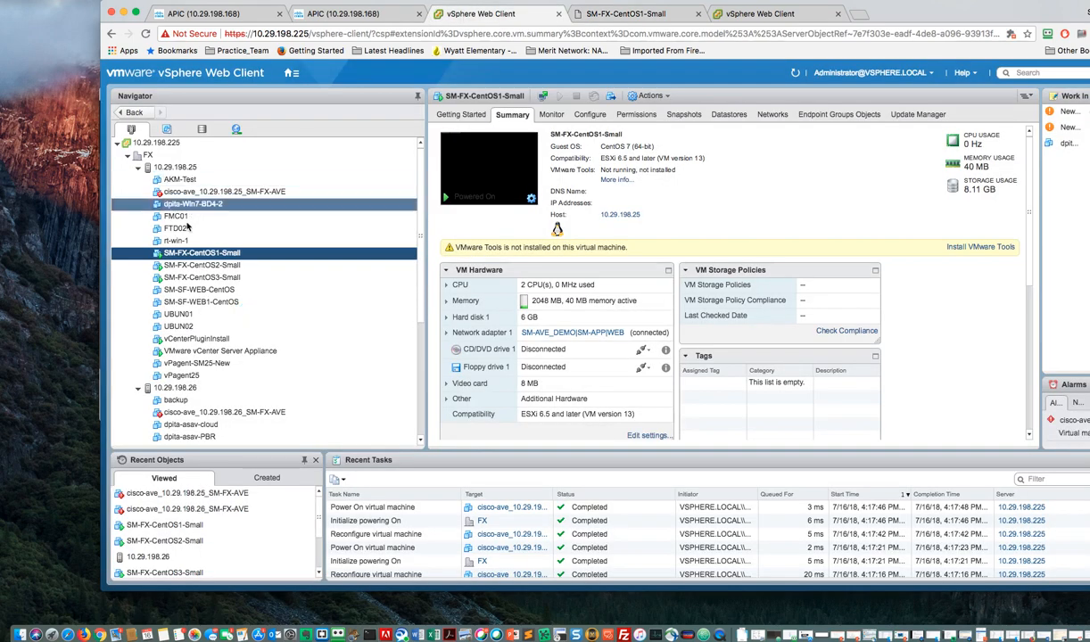
left_click(202, 266)
scroll(214, 268, "down", 1)
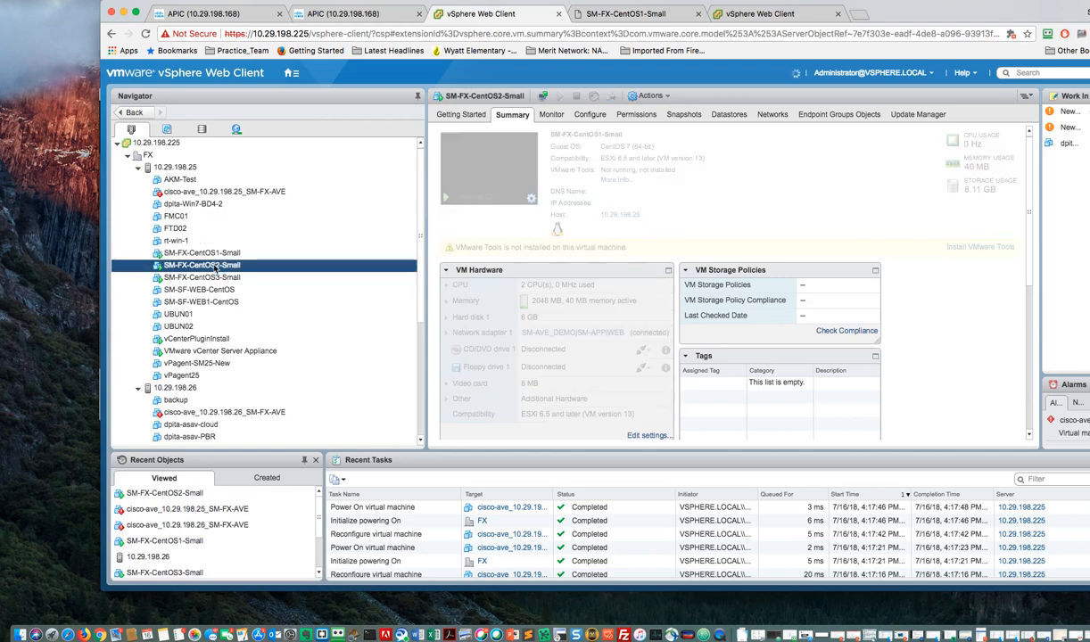
right_click(214, 266)
scroll(232, 249, "down", 4)
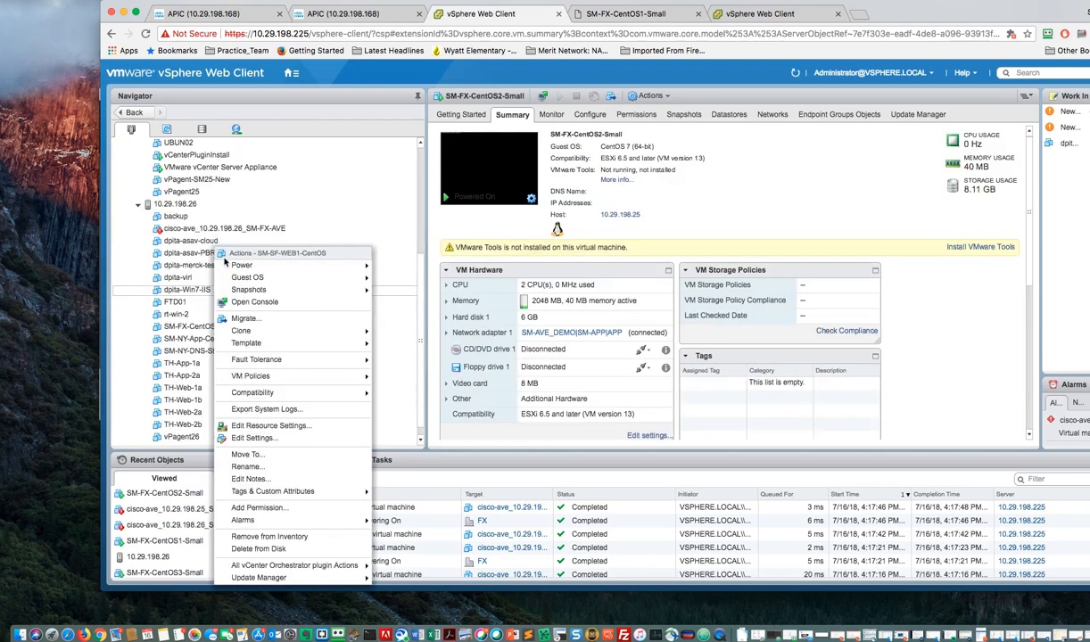
left_click(250, 219)
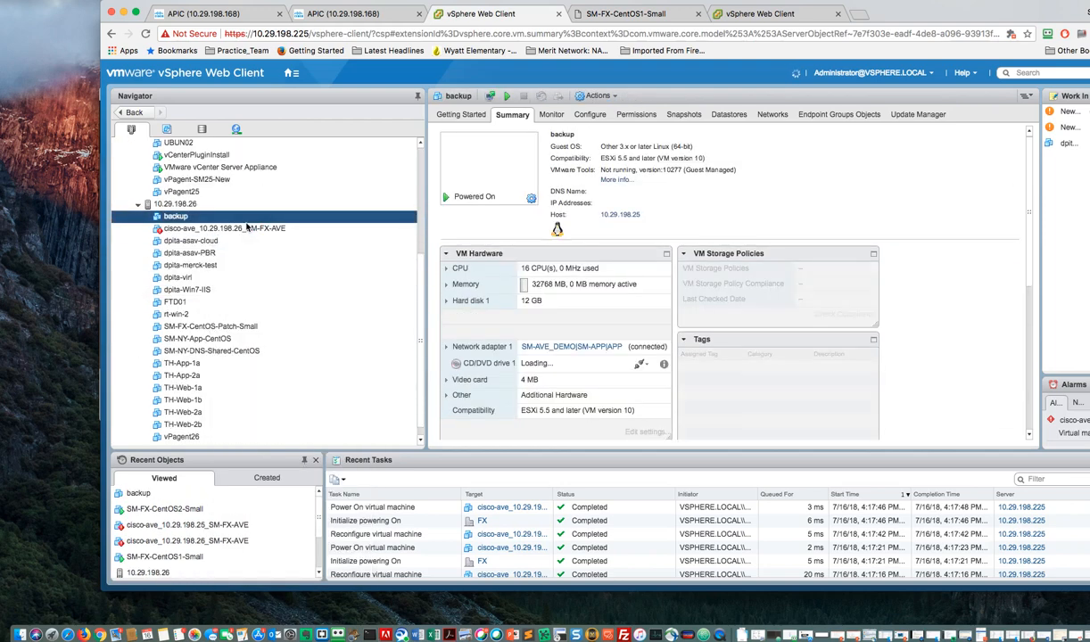
scroll(239, 278, "up", 5)
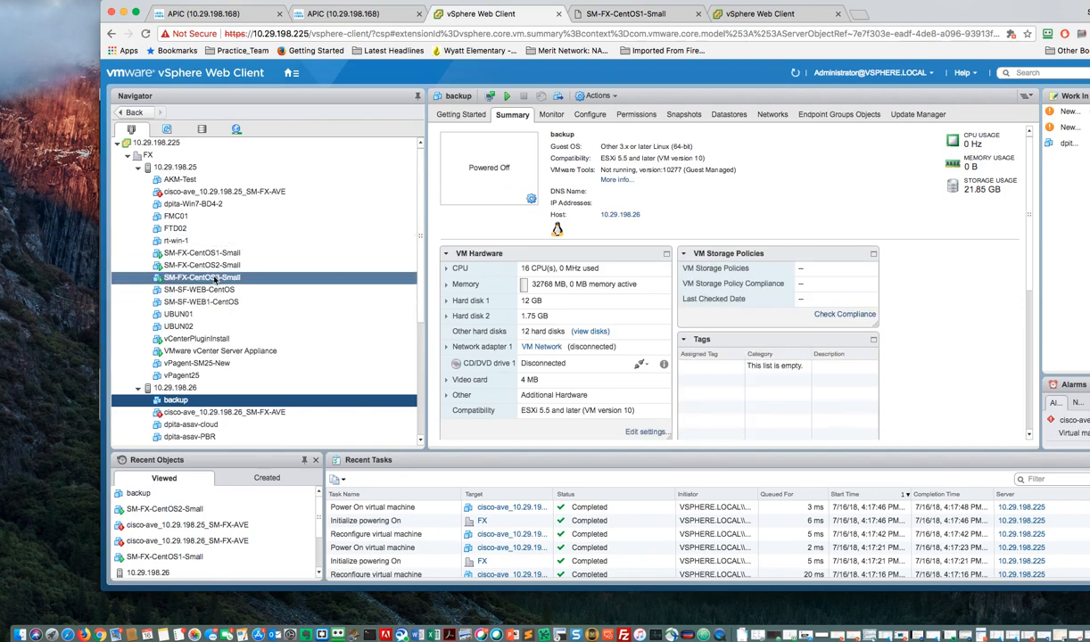
- Open the console of SM-FX-CentOS2-Small and list its IP addresses with ip a
left_click(204, 260)
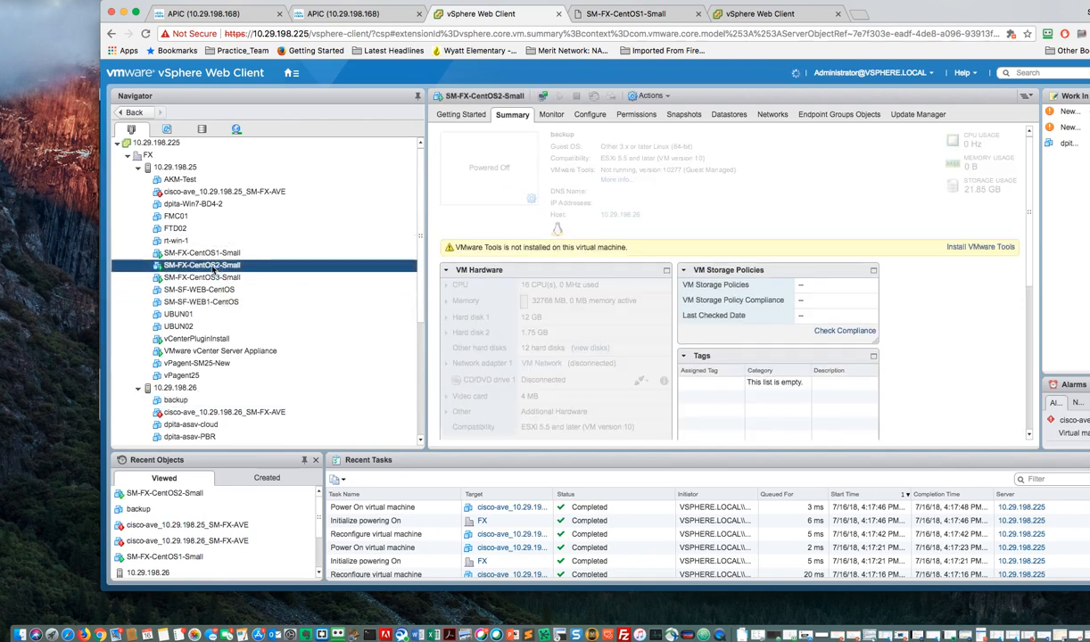
right_click(212, 261)
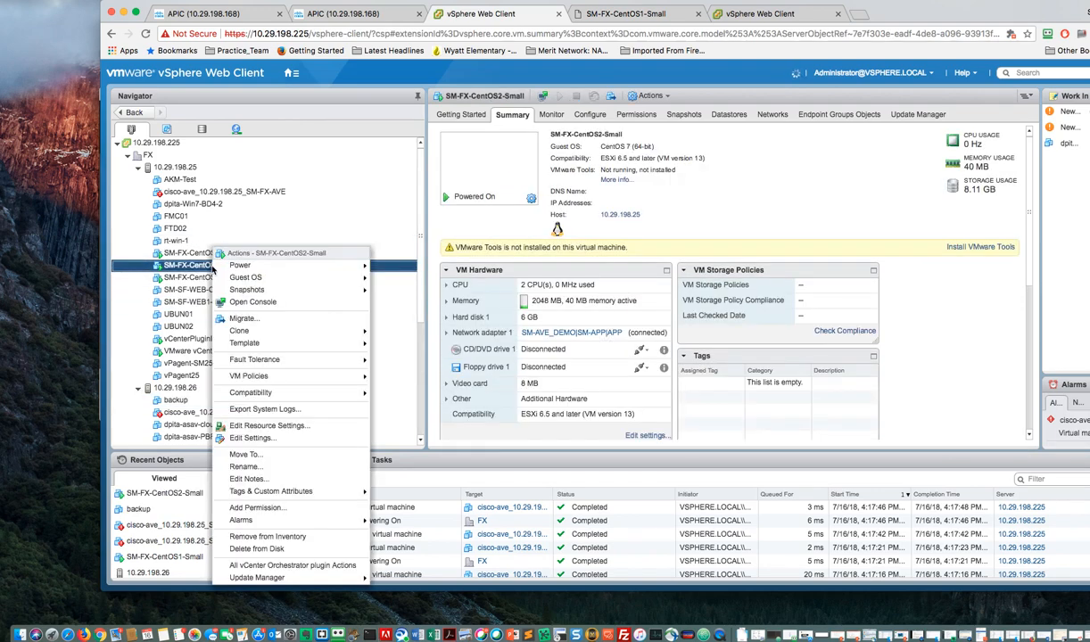
left_click(249, 305)
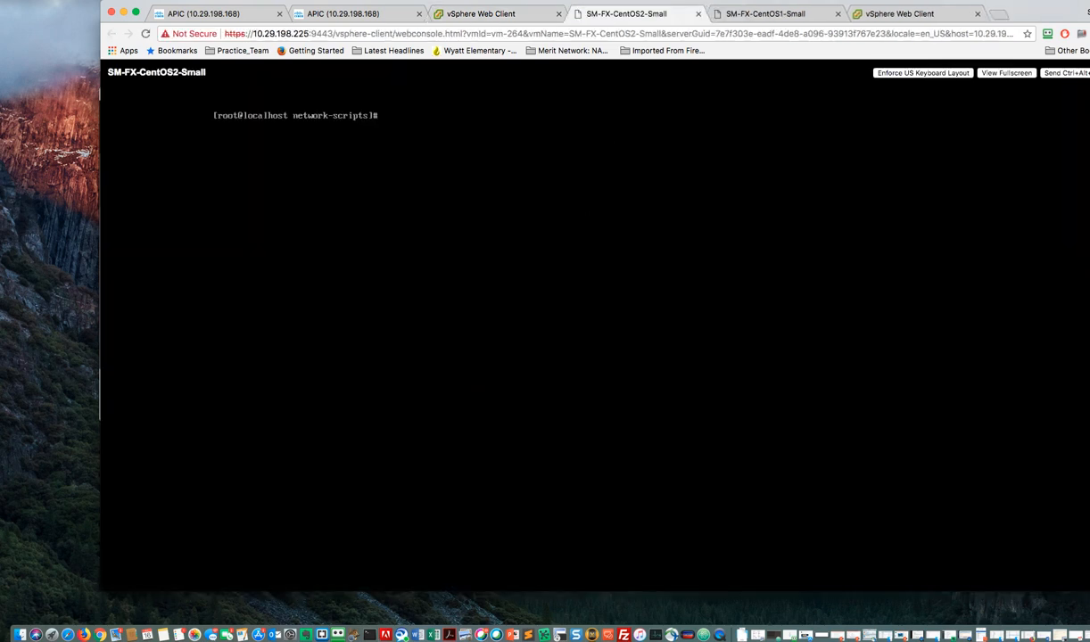
type("ip a")
key("Return")
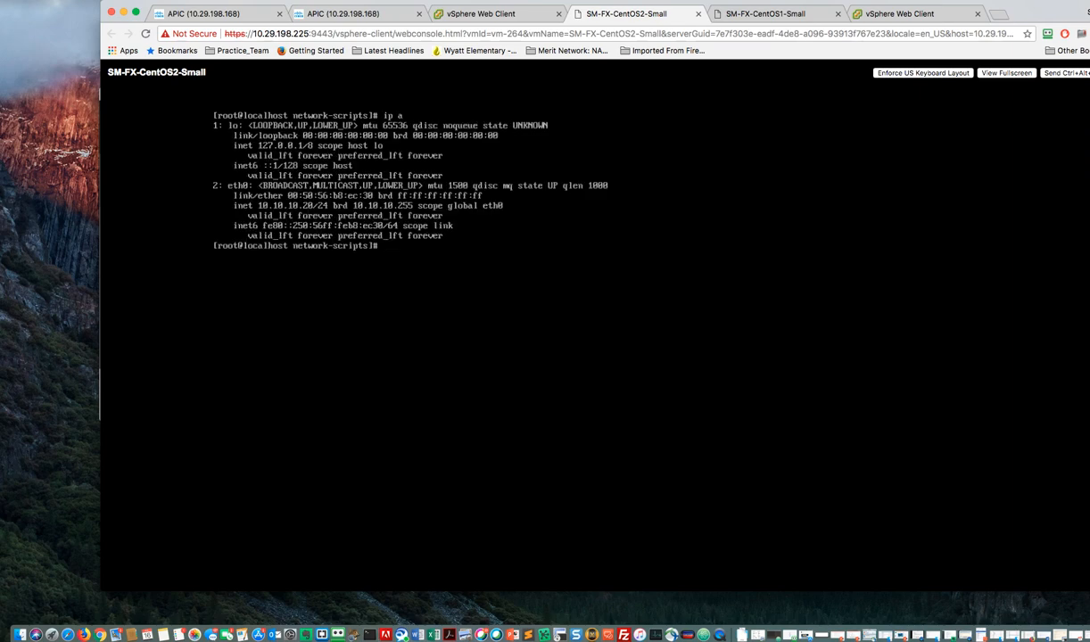
- Ping 10.10.10.30 from the SM-FX-CentOS2-Small console, then stop the ping
type("ping 10.10.10.30")
key("Return")
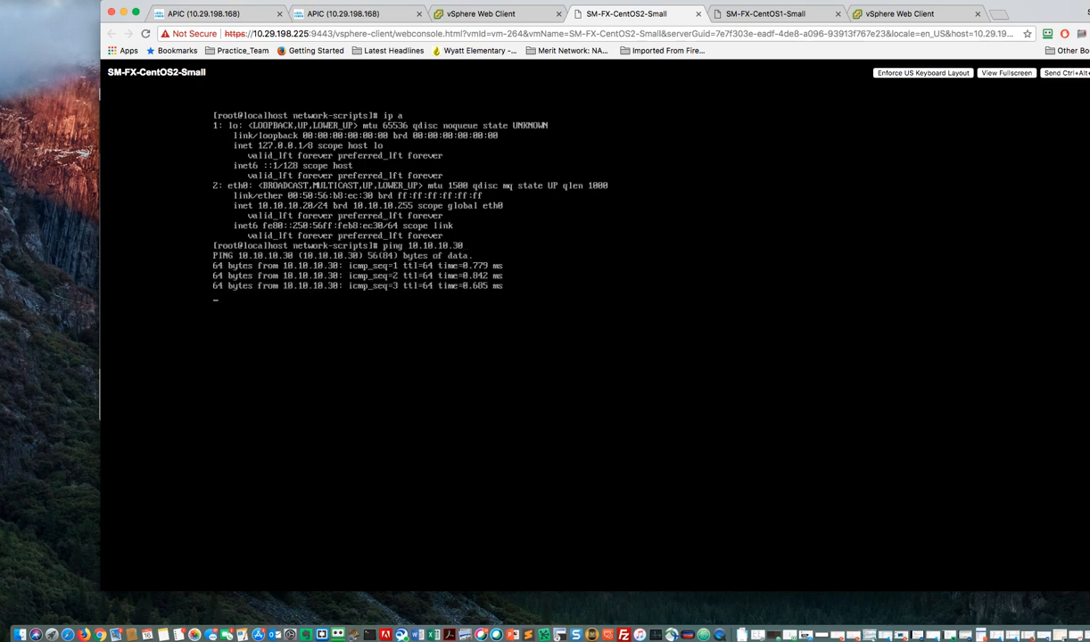
key("ctrl+c")
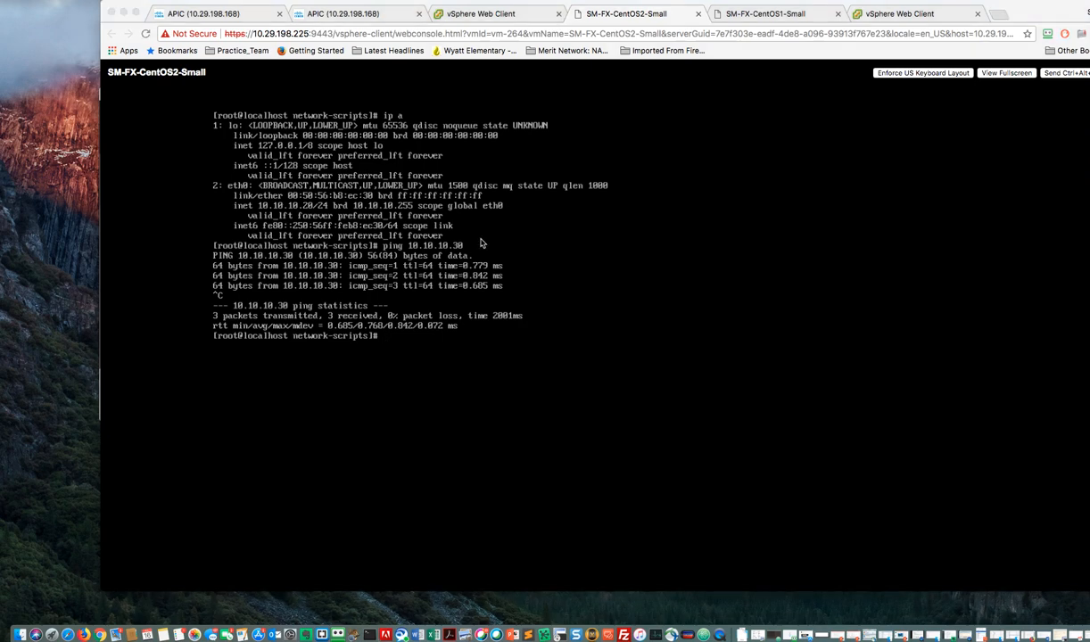
- Switch to Cisco APIC and show the operational client end-points of the APP EPG
left_click(228, 14)
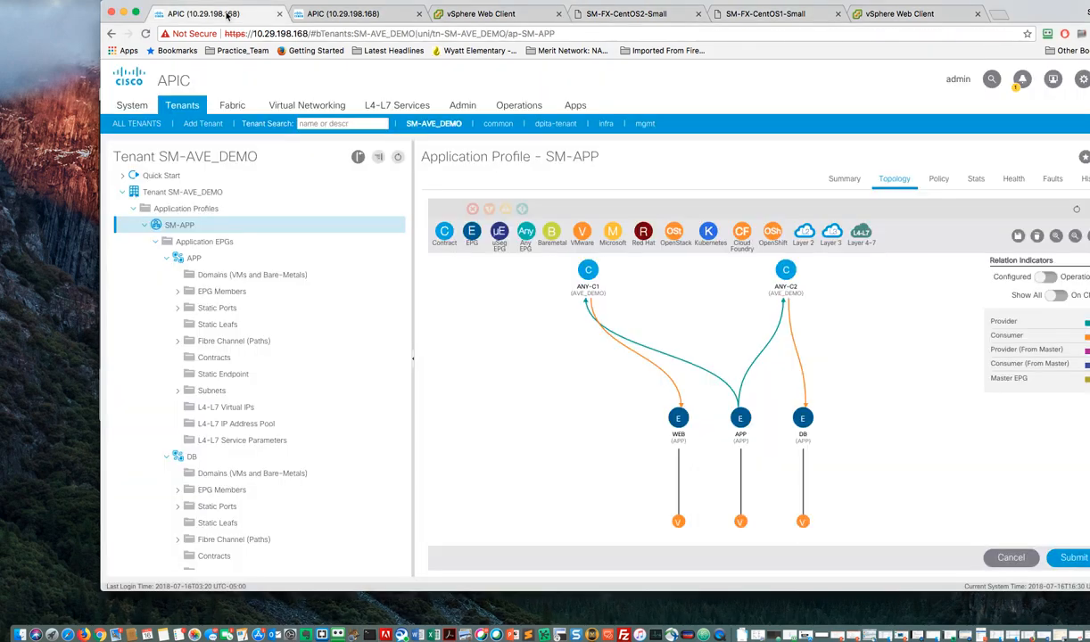
scroll(265, 367, "down", 2)
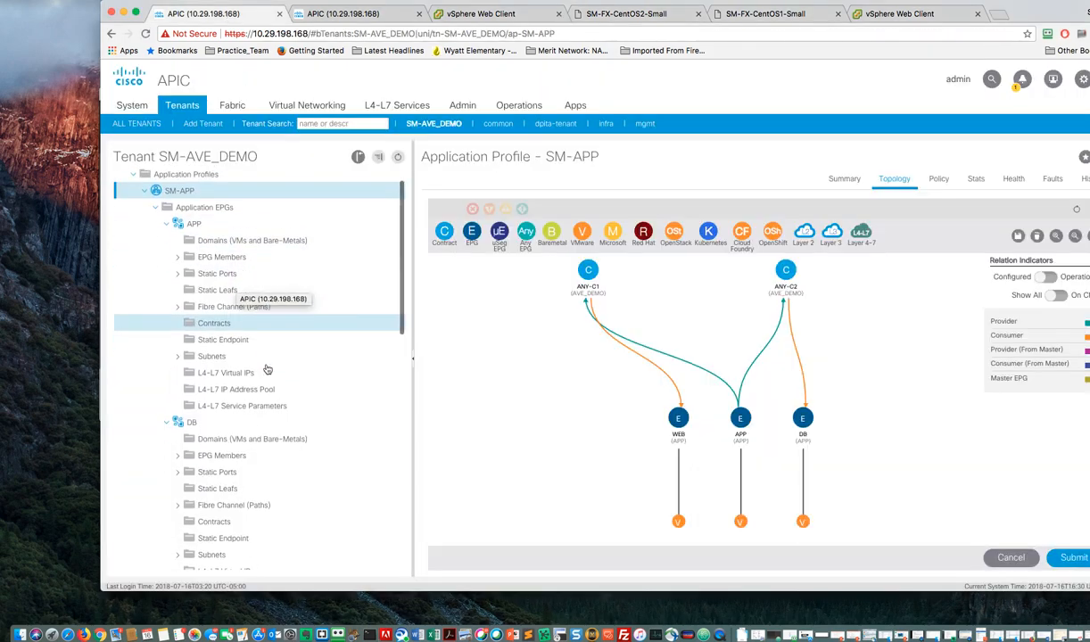
scroll(263, 365, "down", 1)
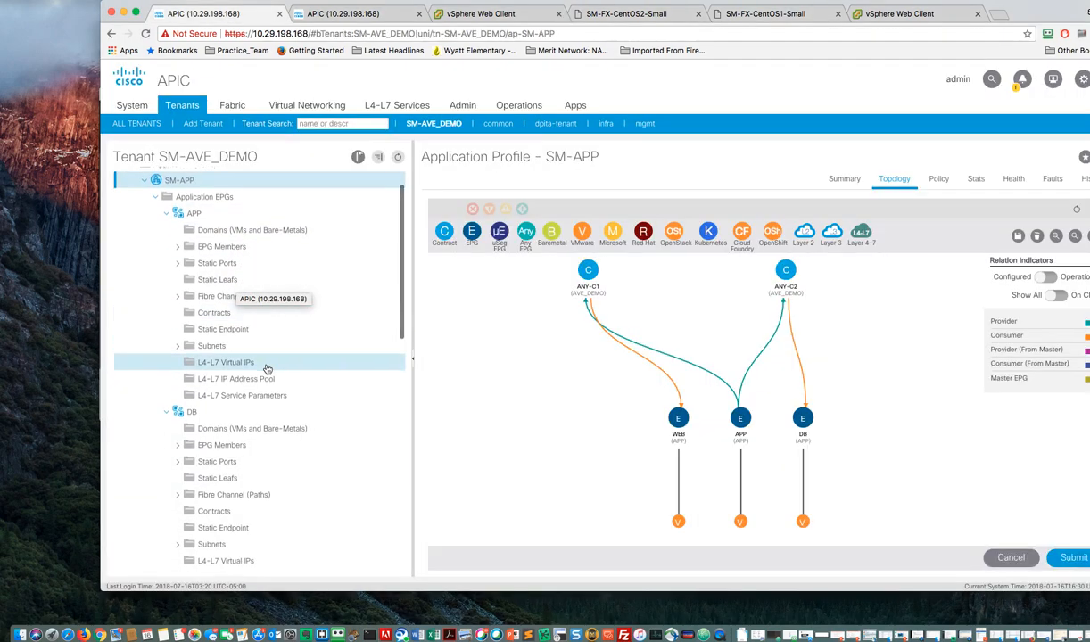
left_click(201, 214)
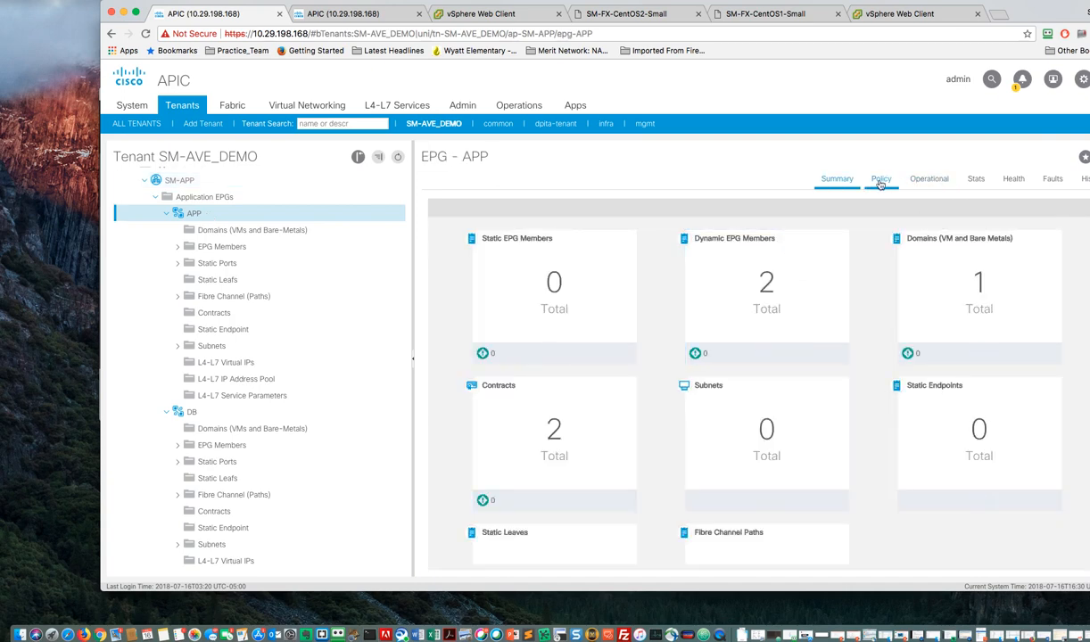
left_click(932, 180)
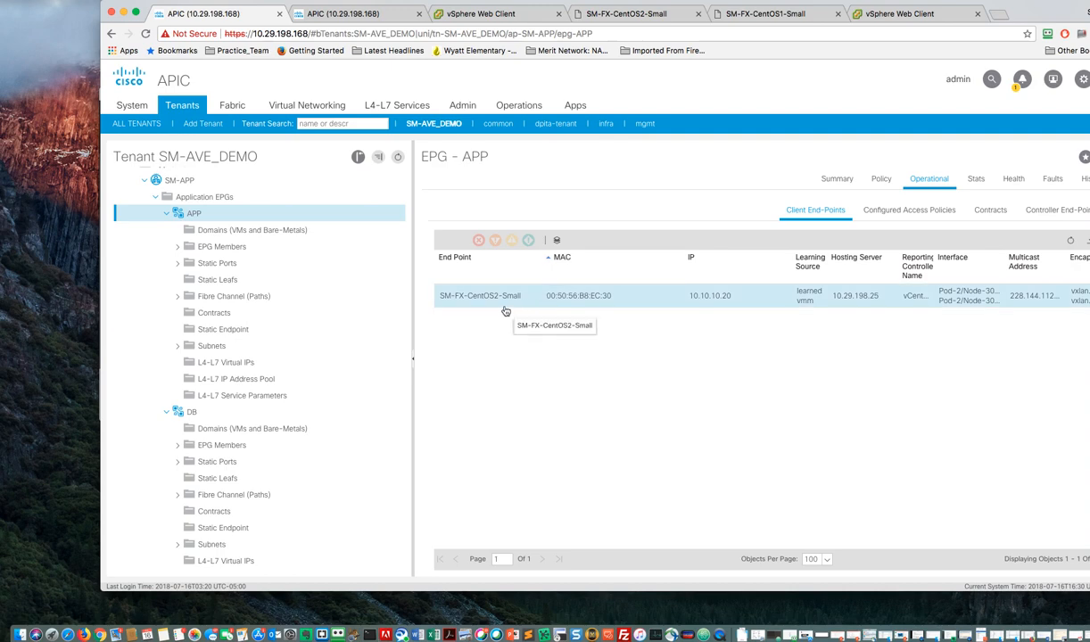
- Show the operational client end-points of the DB EPG
scroll(328, 382, "up", 1)
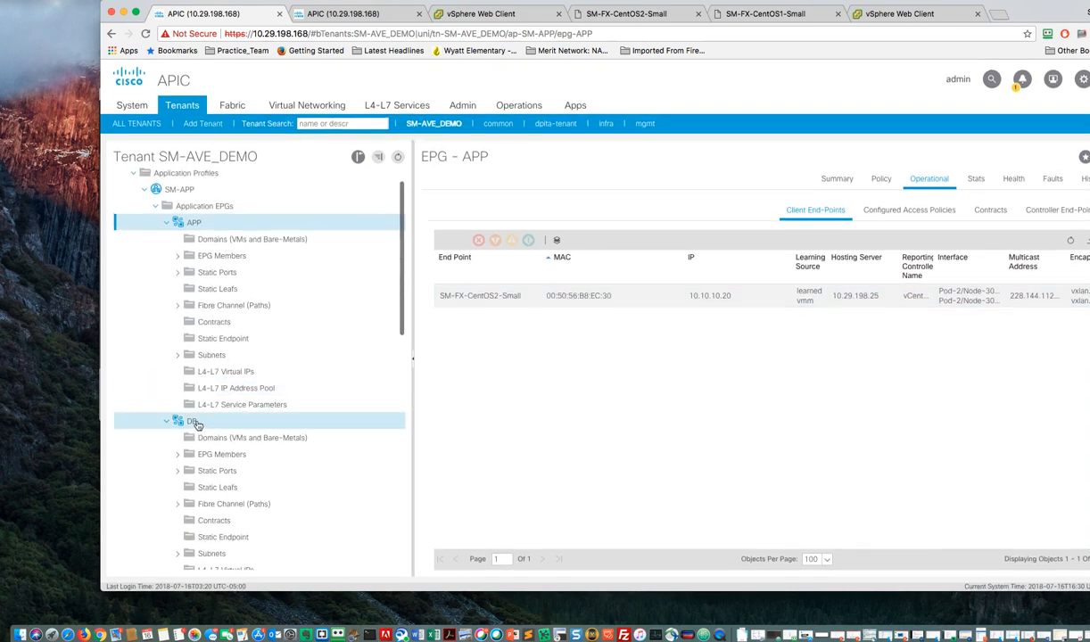
left_click(297, 418)
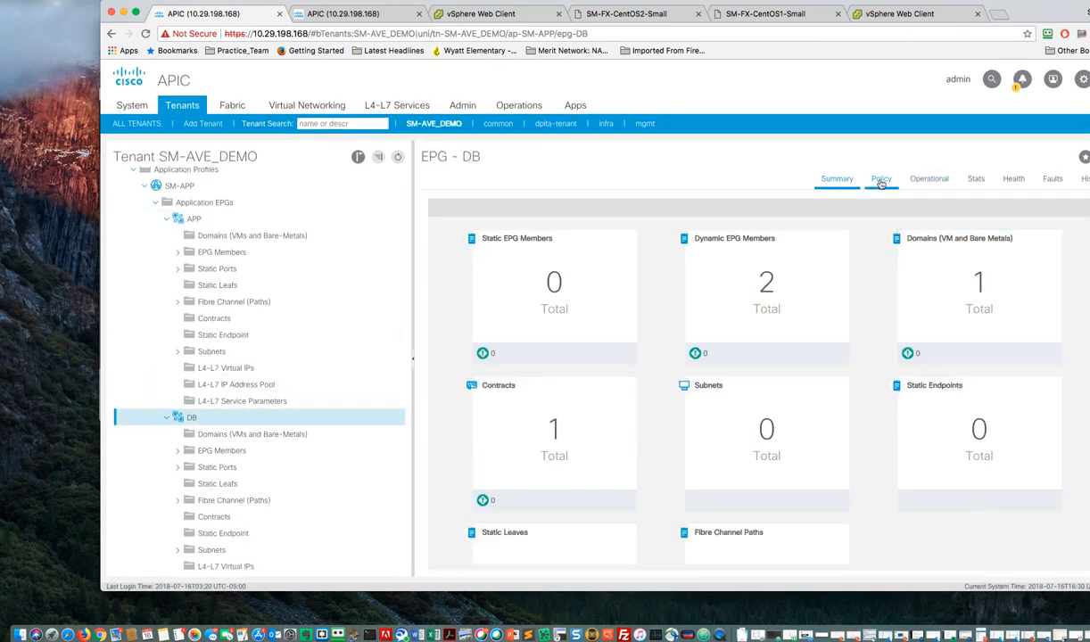
left_click(933, 182)
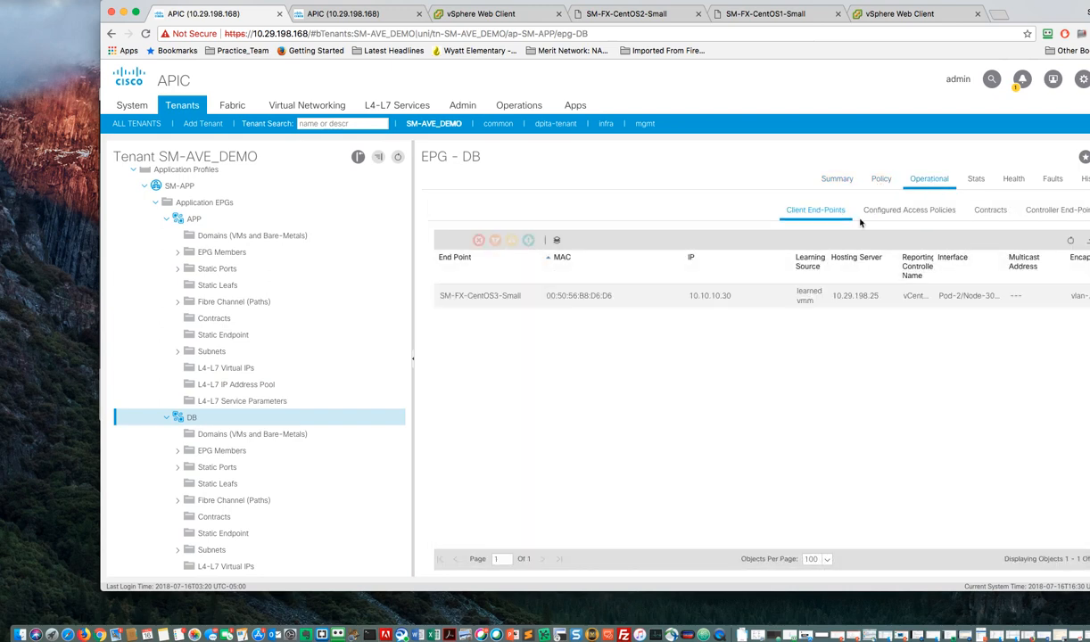
- Show the operational client end-points of the WEB EPG and examine the details of the listed end-point
scroll(288, 412, "down", 5)
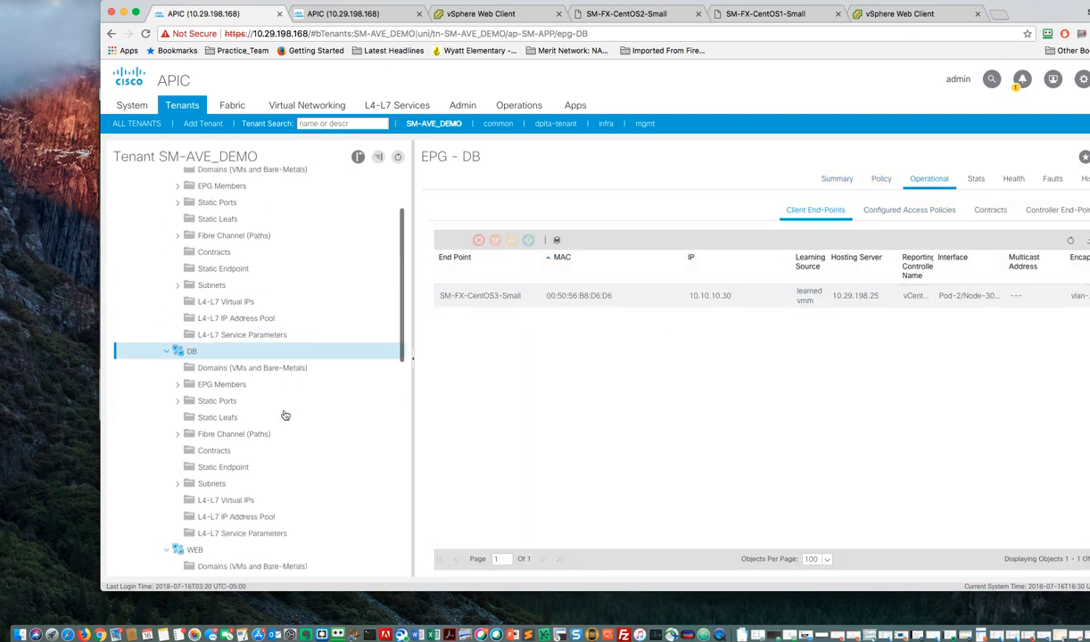
left_click(214, 482)
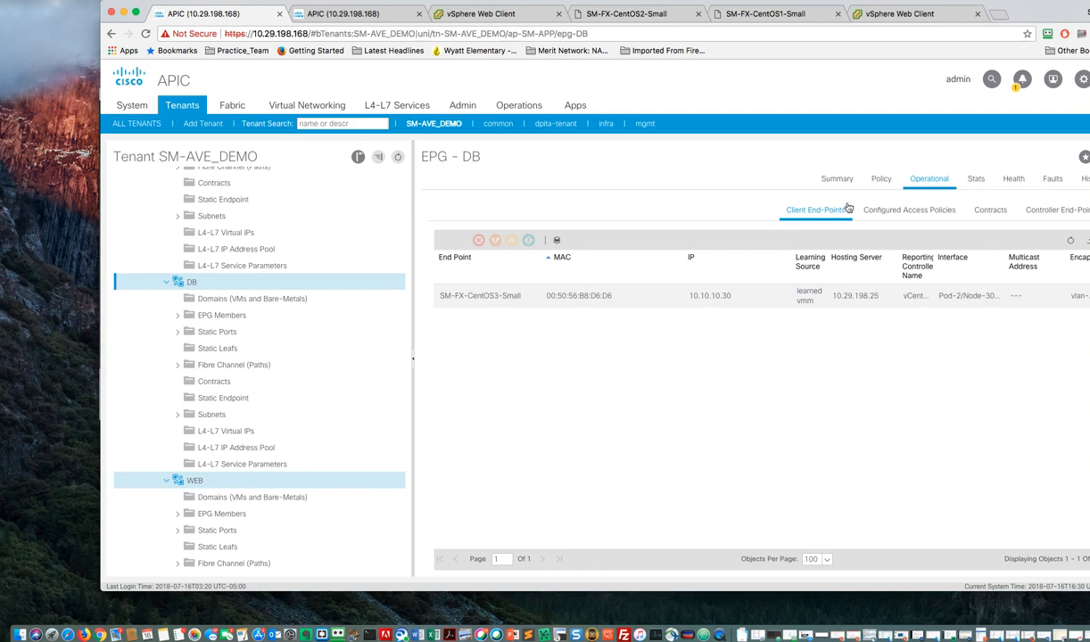
left_click(928, 180)
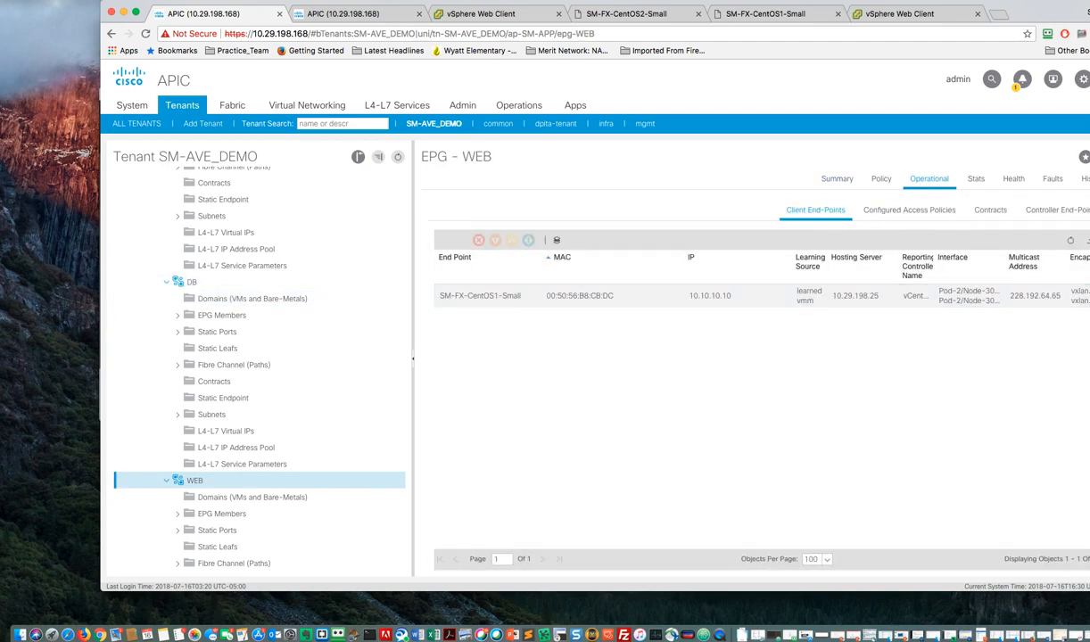
left_click(17, 268)
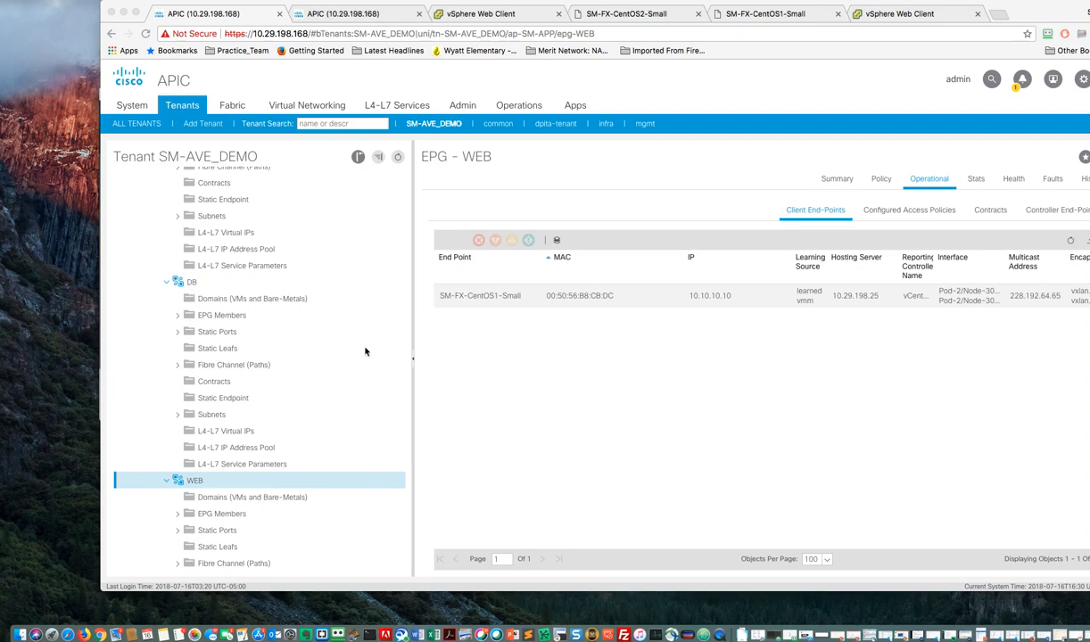
scroll(364, 351, "up", 3)
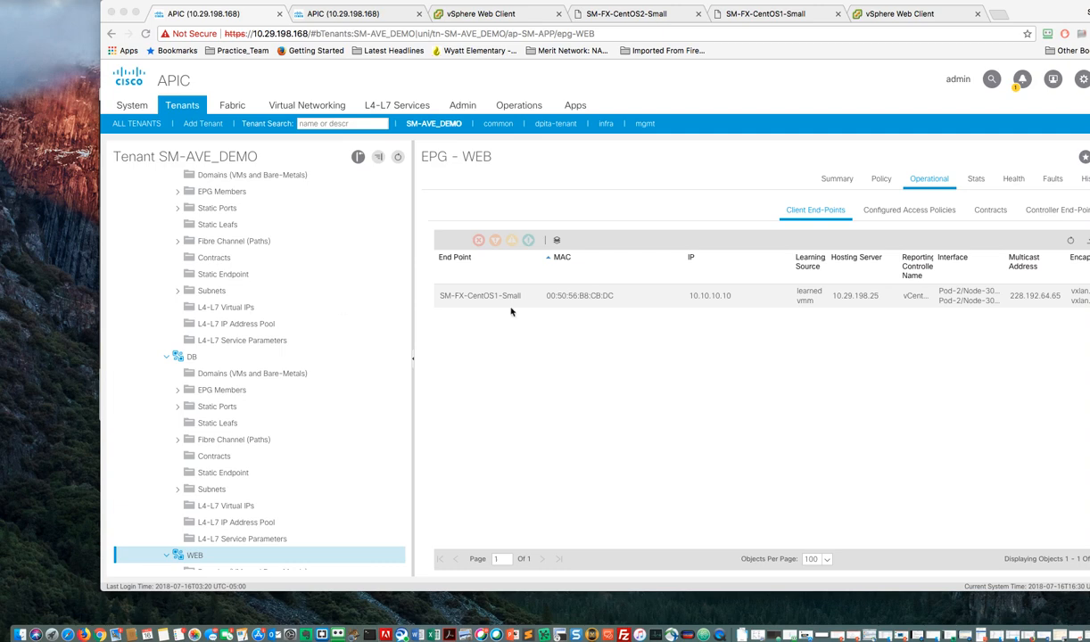
scroll(909, 303, "right", 1)
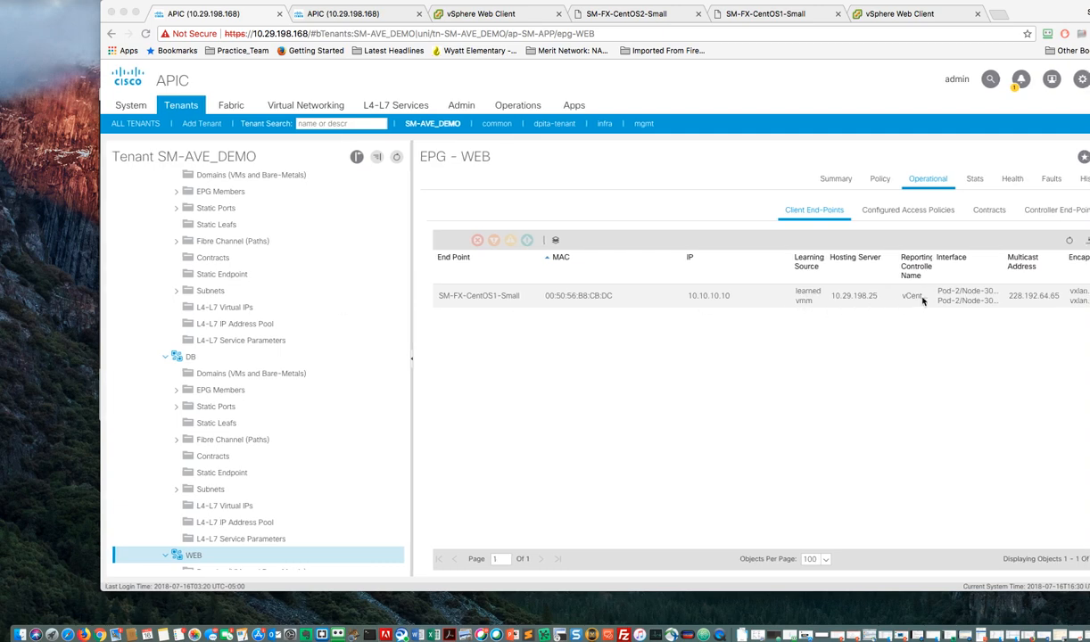
scroll(336, 317, "left", 1)
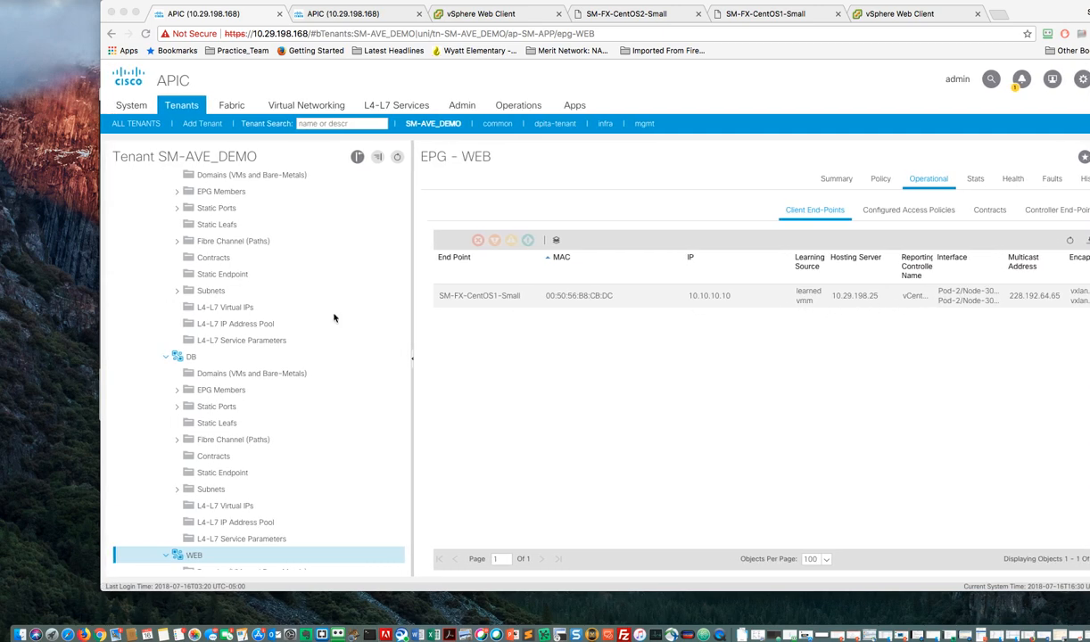
- Review the domain associations (VMs and Bare-Metals) of the APP EPG, then return to the EPG's summary
scroll(268, 294, "up", 5)
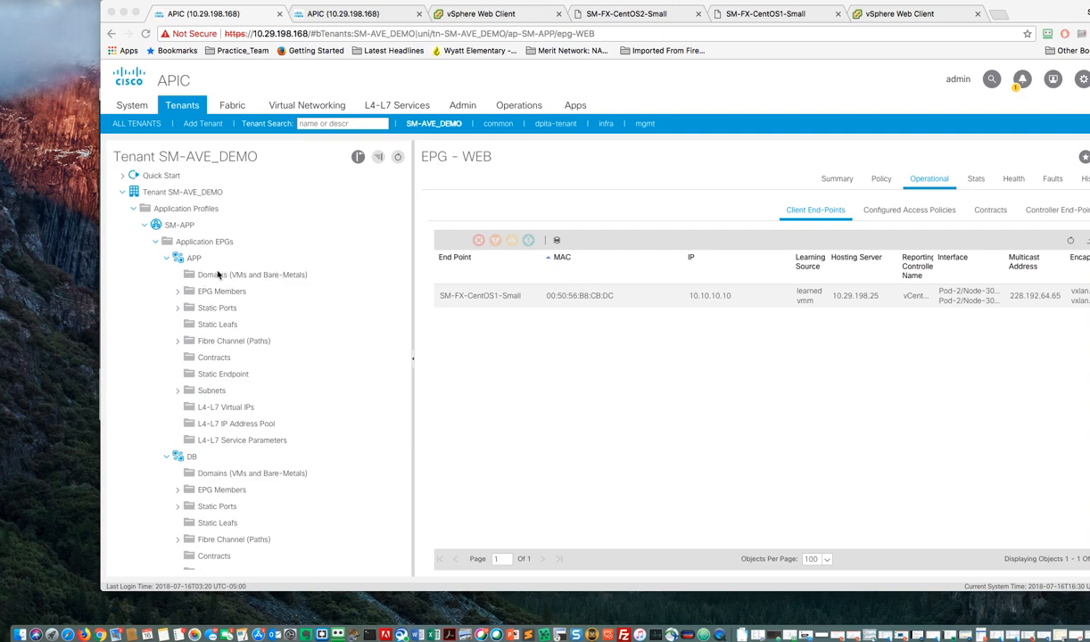
left_click(213, 280)
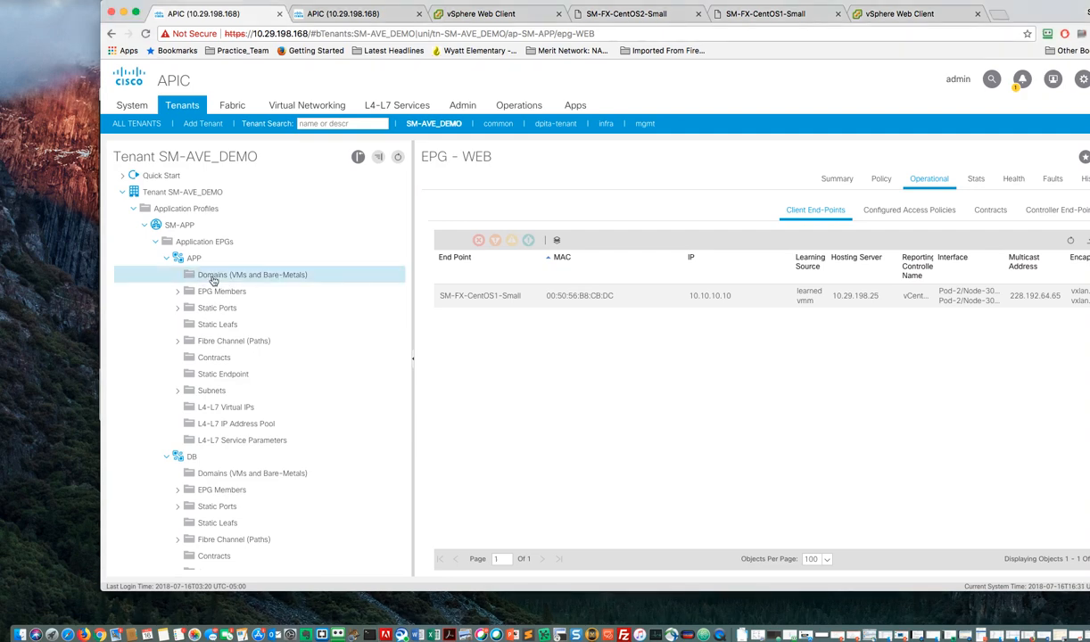
left_click(213, 280)
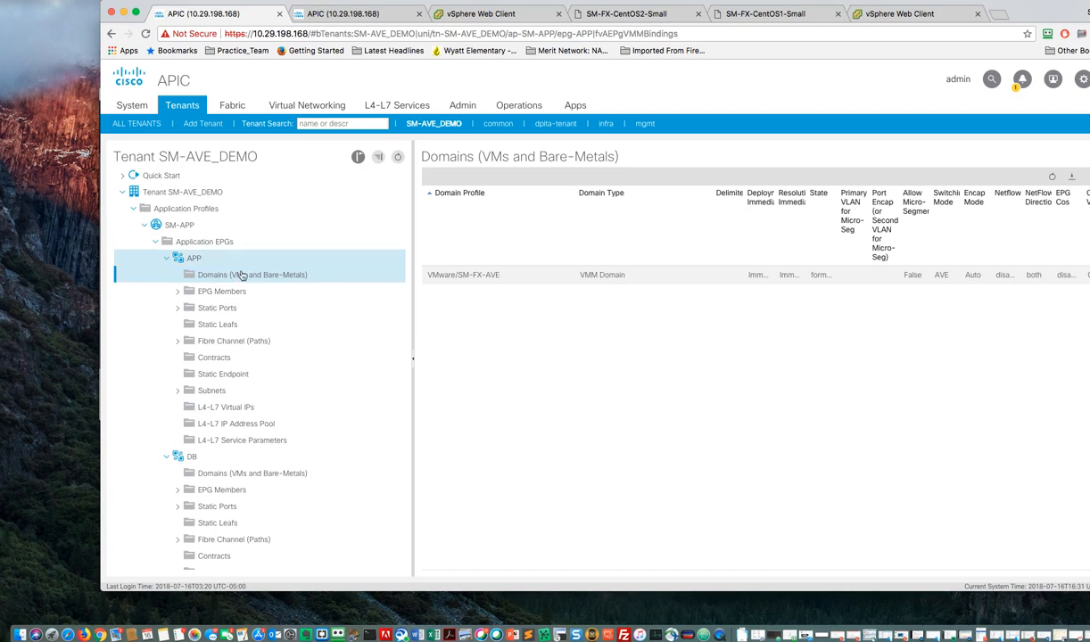
left_click(197, 258)
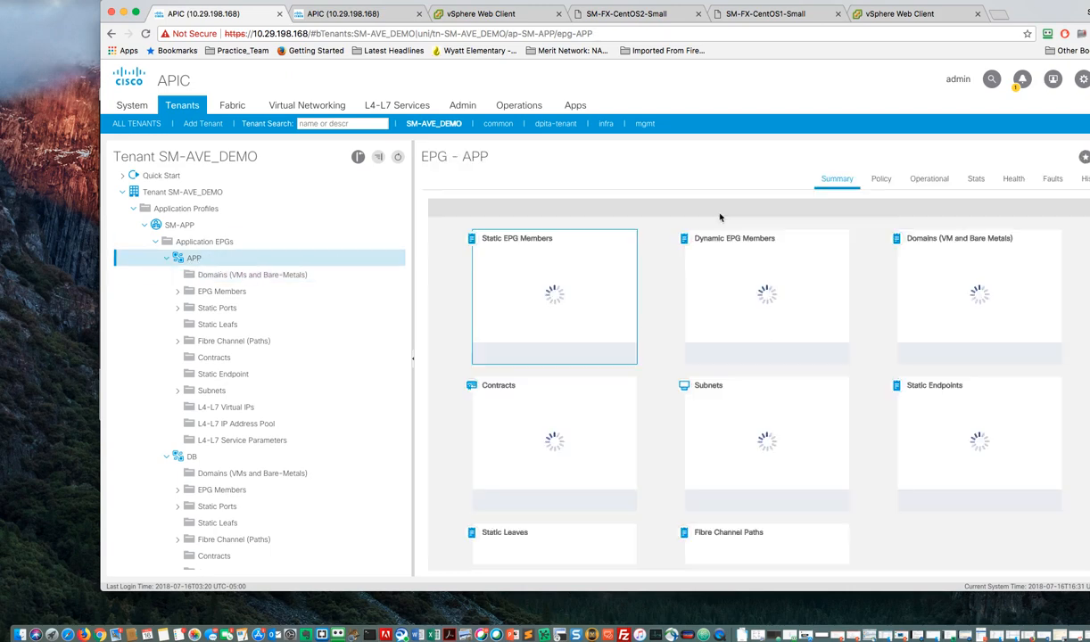
- Show the APP EPG's operational client end-points and narrow the table columns to bring the Encap column into view
left_click(928, 181)
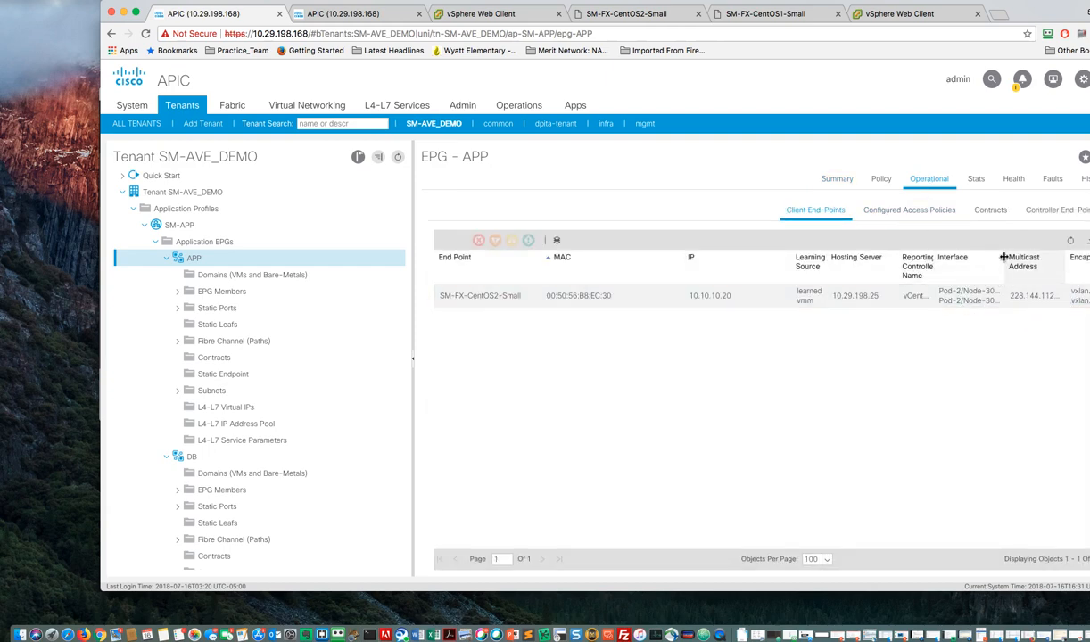
left_click_drag(1004, 257, 981, 262)
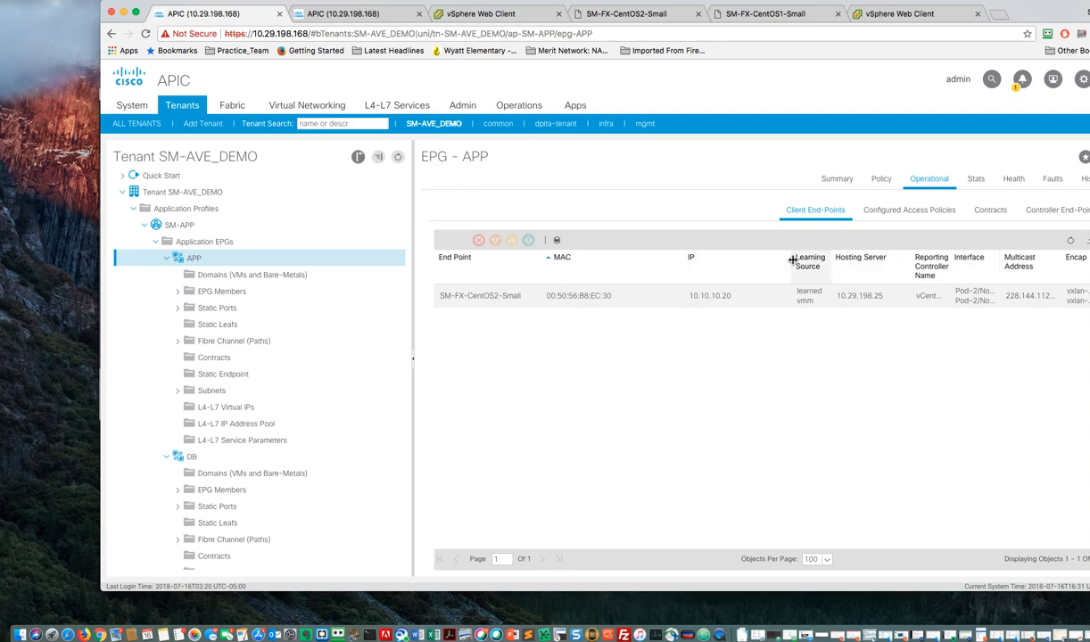
left_click_drag(792, 259, 734, 260)
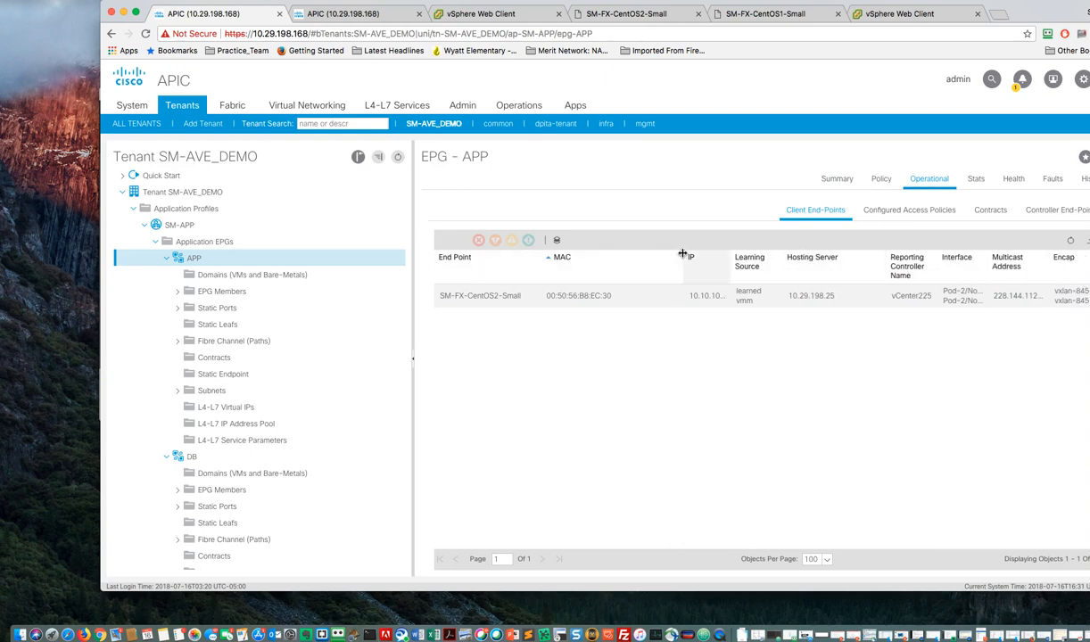
left_click_drag(683, 255, 629, 256)
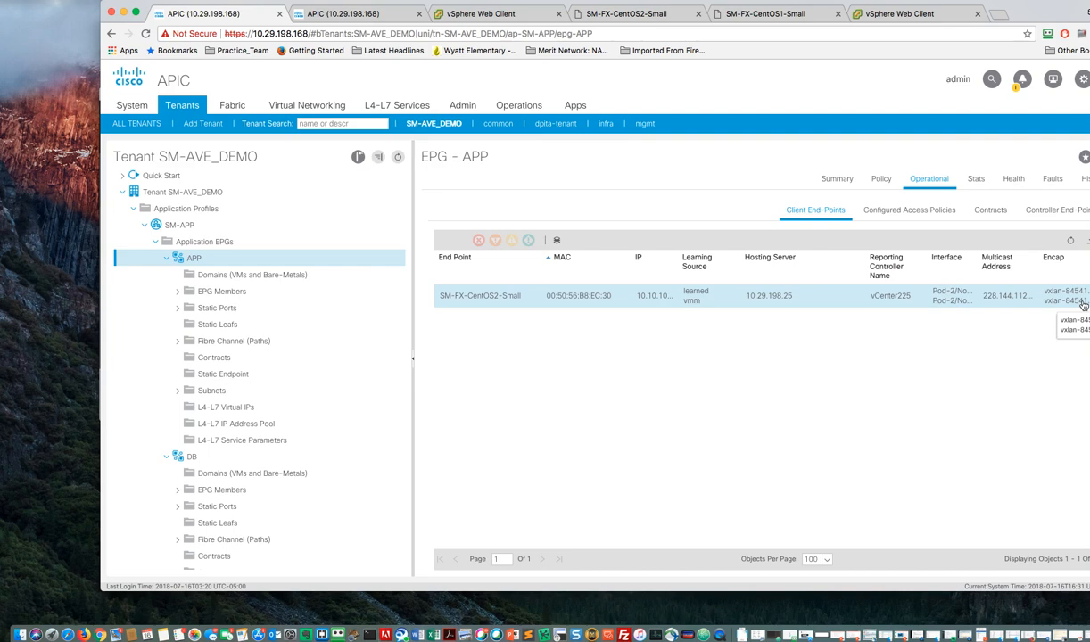
- Show the DB EPG's operational client end-points and narrow the navigation tree to give the table more room
scroll(303, 392, "down", 2)
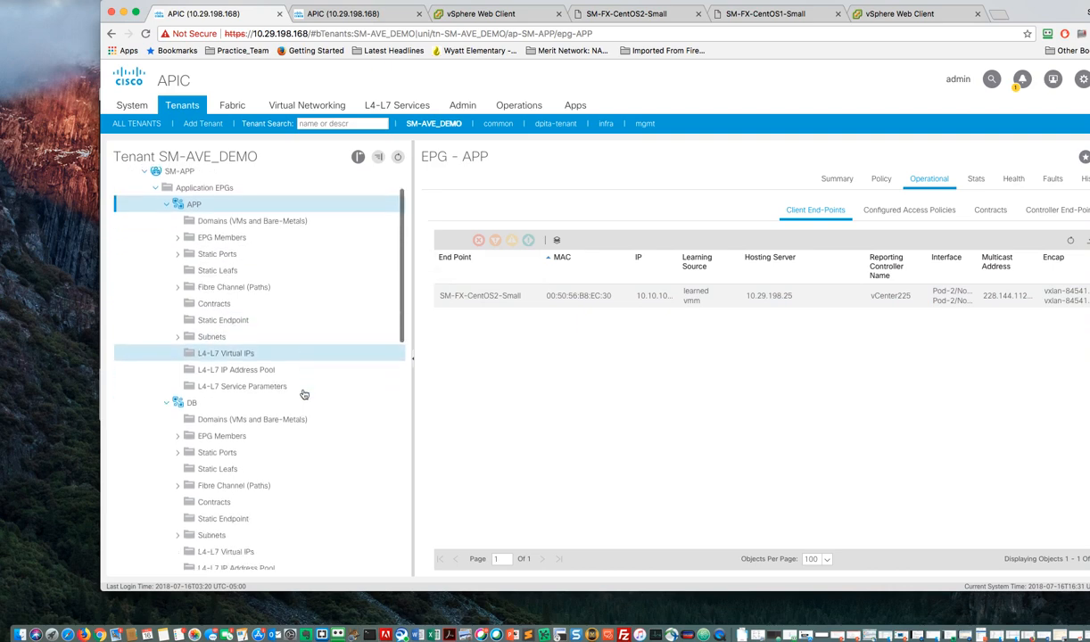
scroll(305, 394, "down", 1)
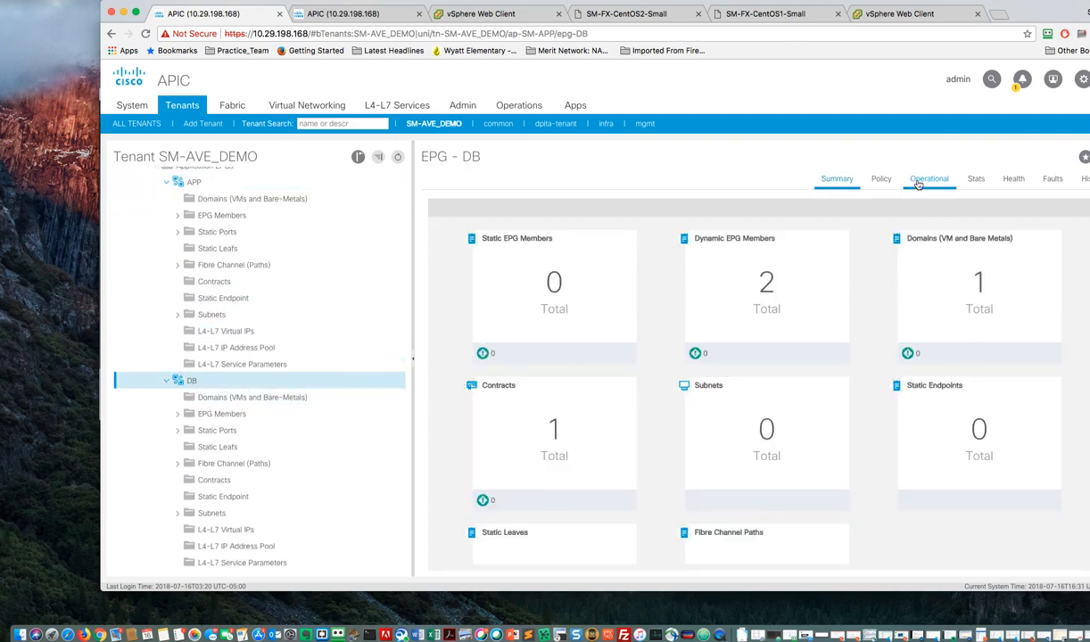
left_click(919, 181)
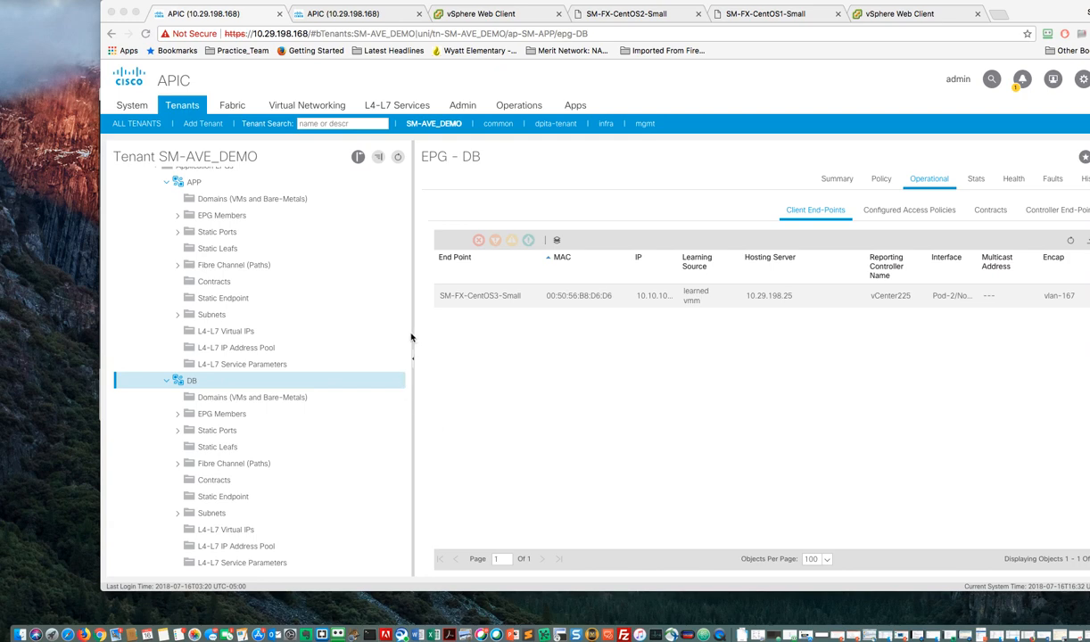
left_click(418, 382)
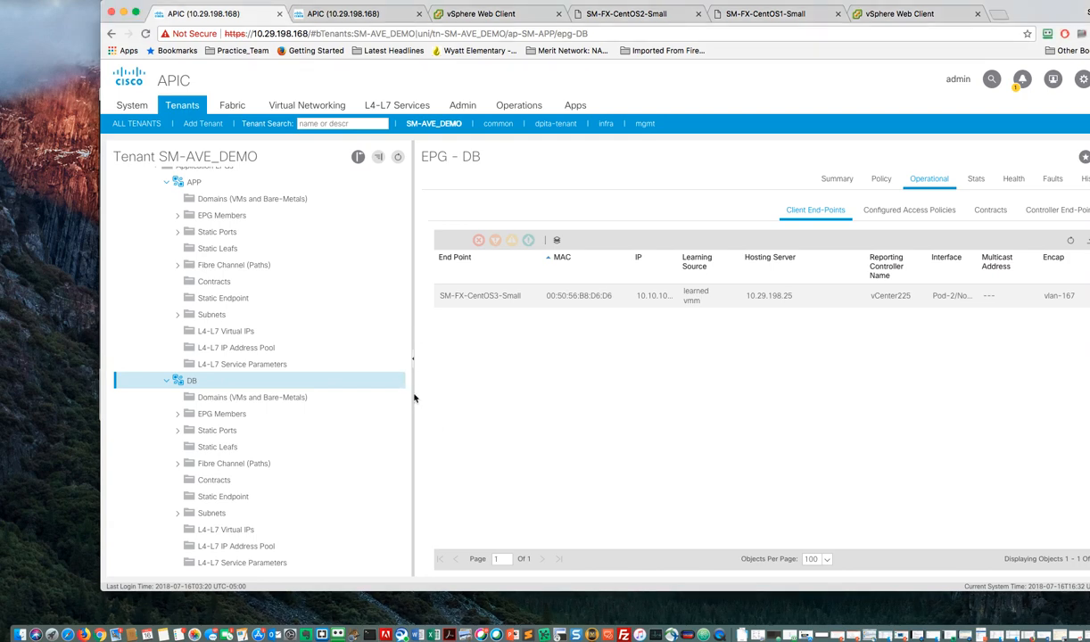
left_click_drag(414, 398, 342, 397)
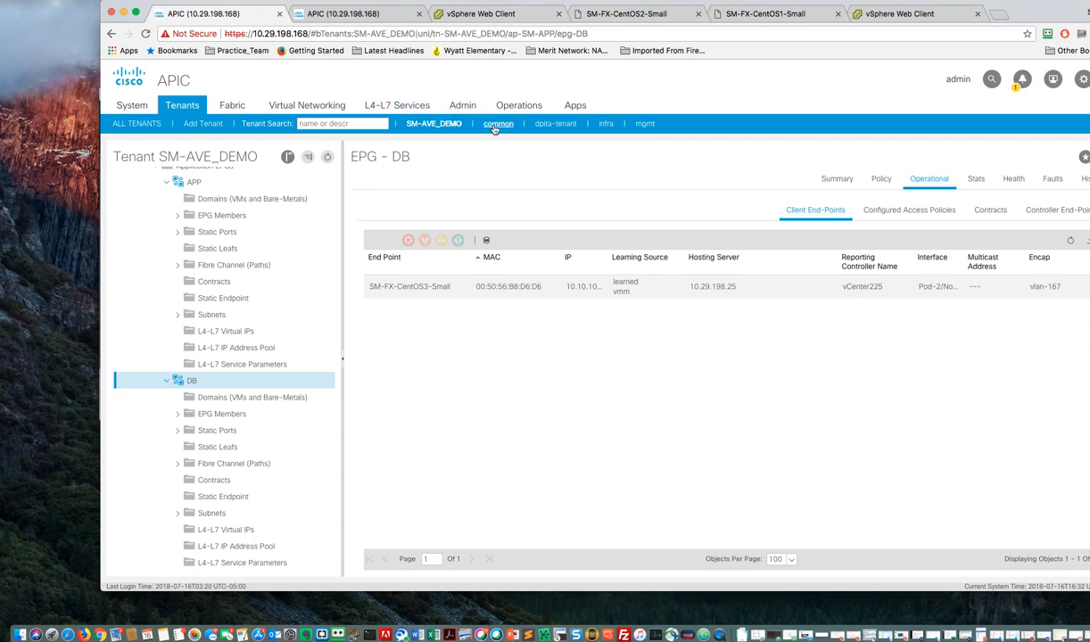
- Switch to the common tenant and open the list of VRFs under its Networking folder
left_click(496, 124)
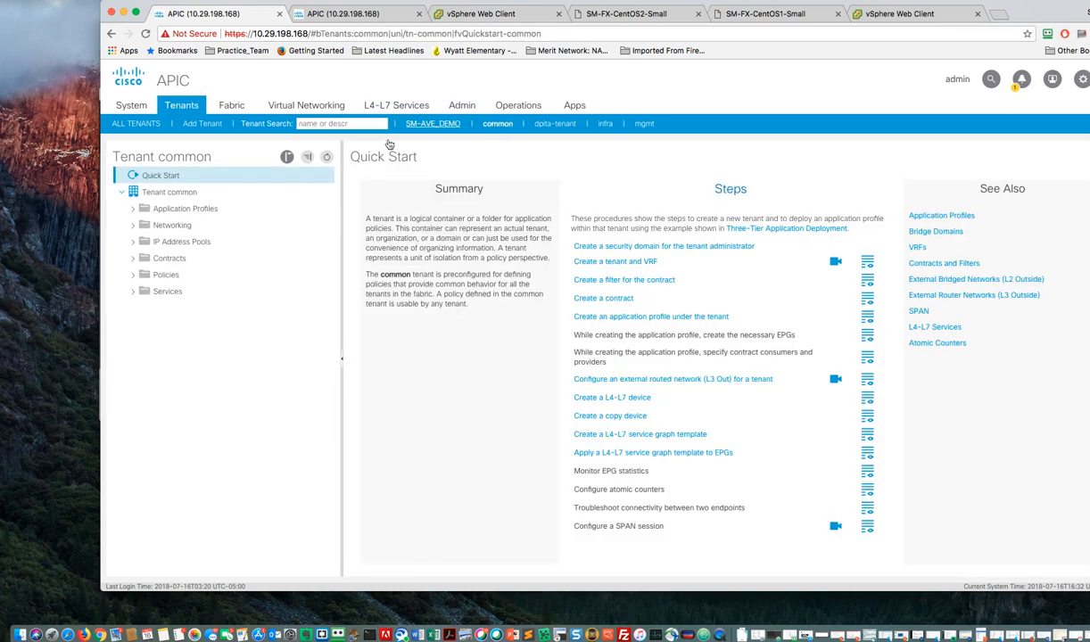
left_click(132, 227)
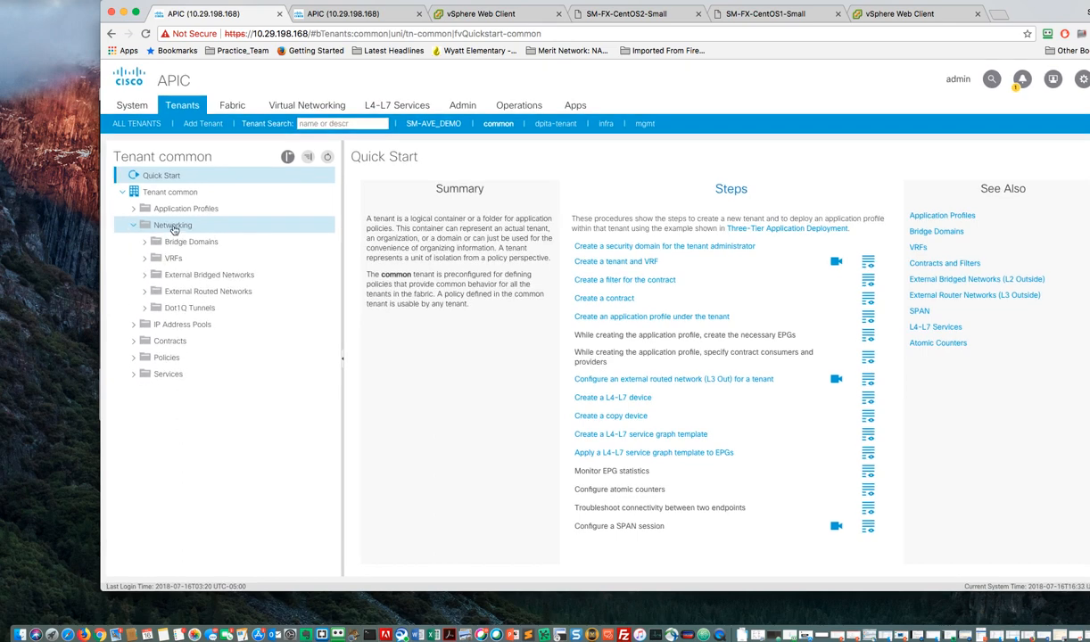
left_click(174, 227)
left_click(145, 259)
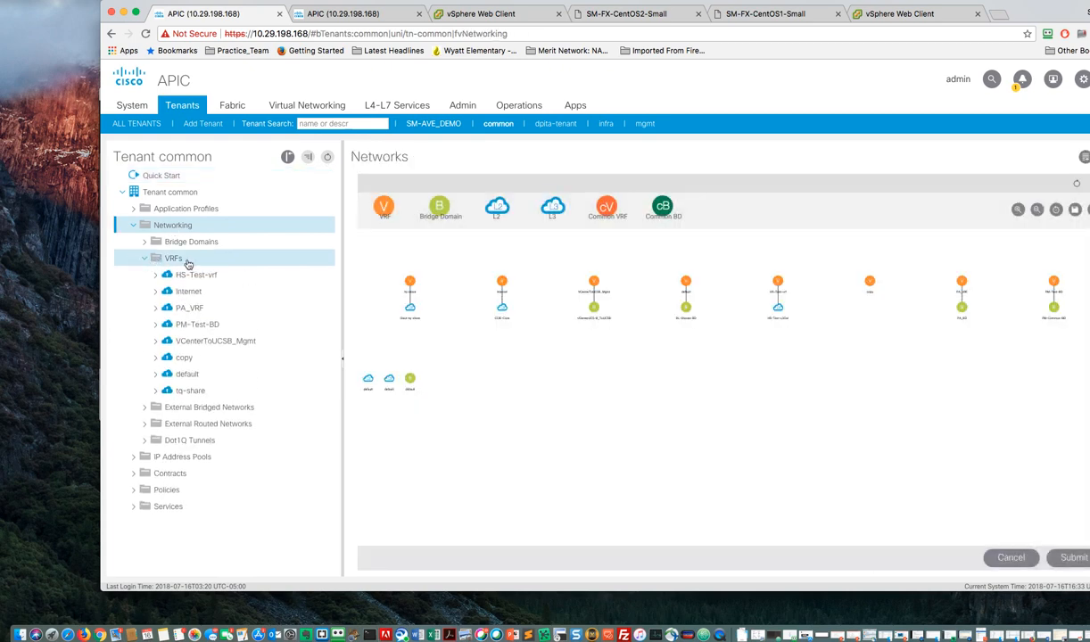
left_click(178, 259)
- Start a new VRF in the common tenant, name it SM-Vmotion, and continue to its bridge domain settings
right_click(191, 260)
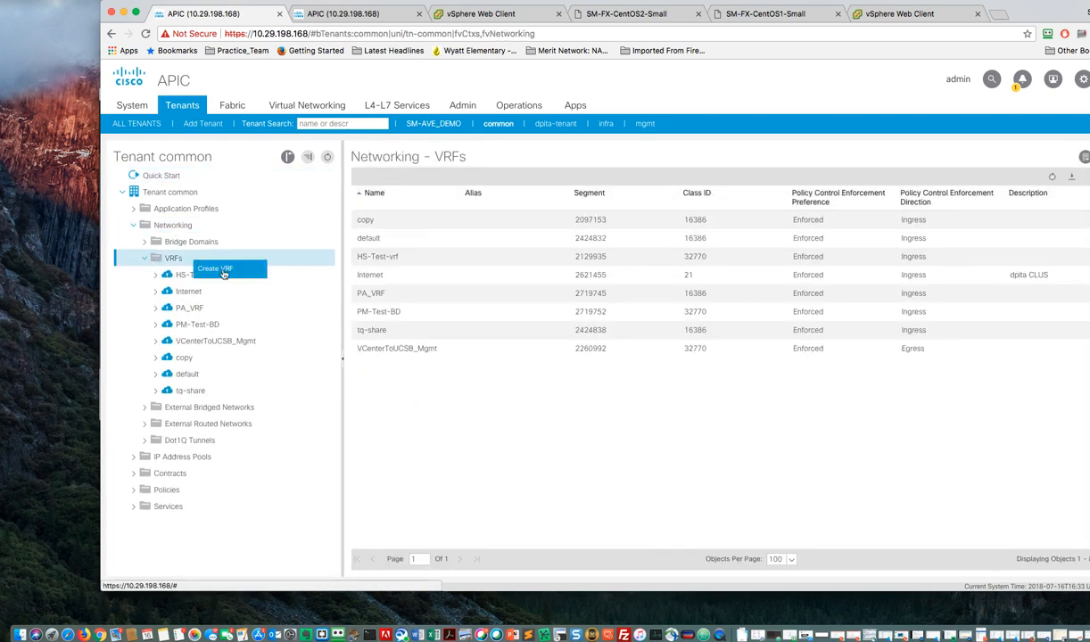
left_click(223, 270)
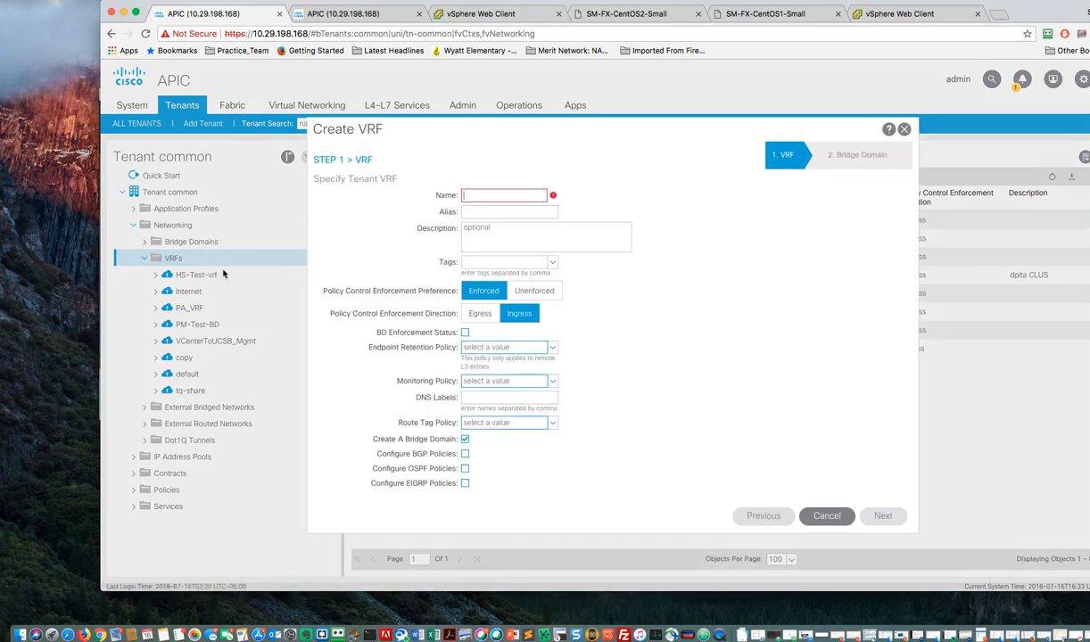
left_click(483, 198)
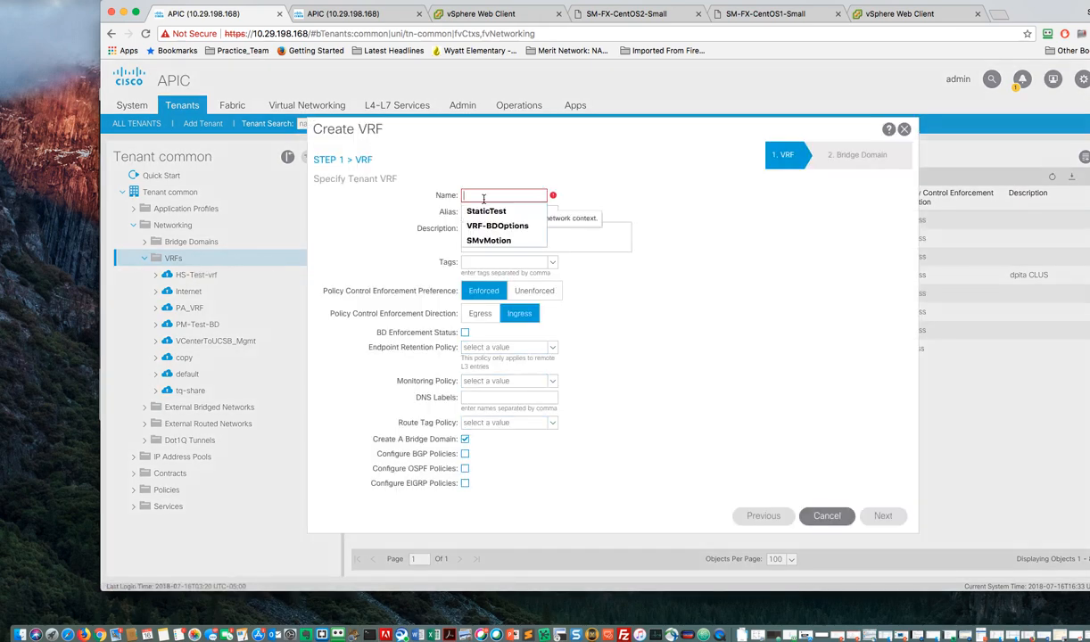
type("SM-")
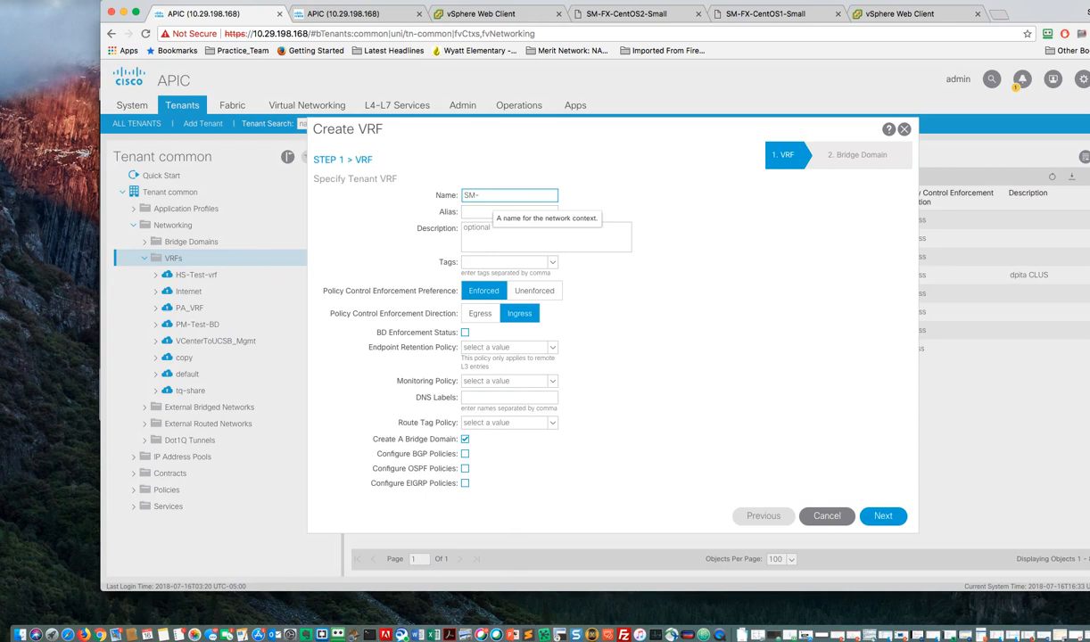
type("FX-Vm")
key("BackSpace")
key("BackSpace")
key("BackSpace")
key("BackSpace")
key("BackSpace")
key("BackSpace")
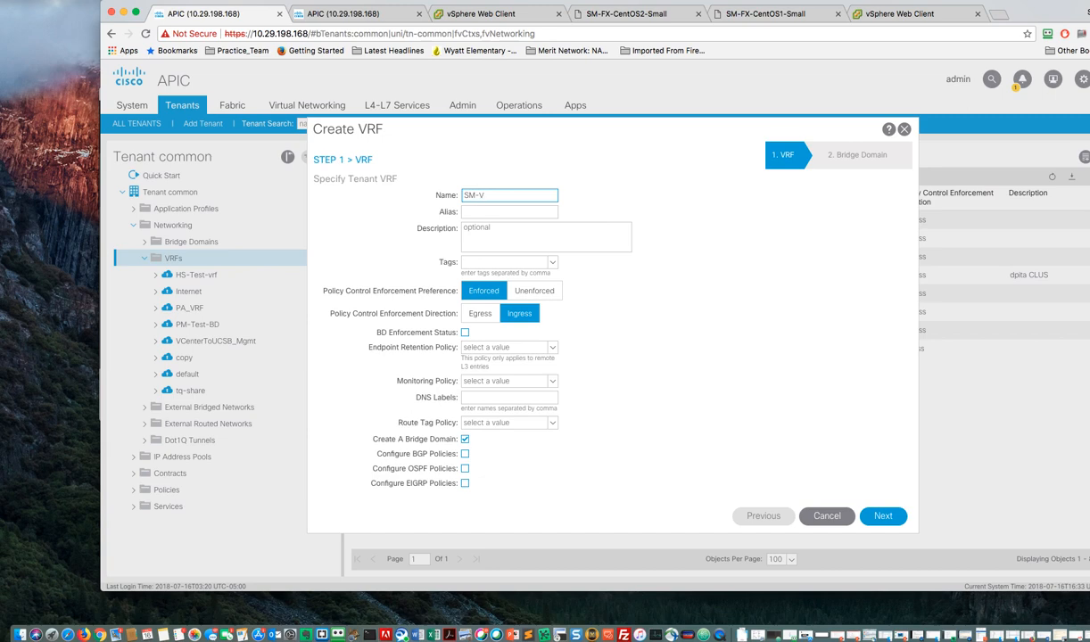
type("Vmotion")
left_click(881, 516)
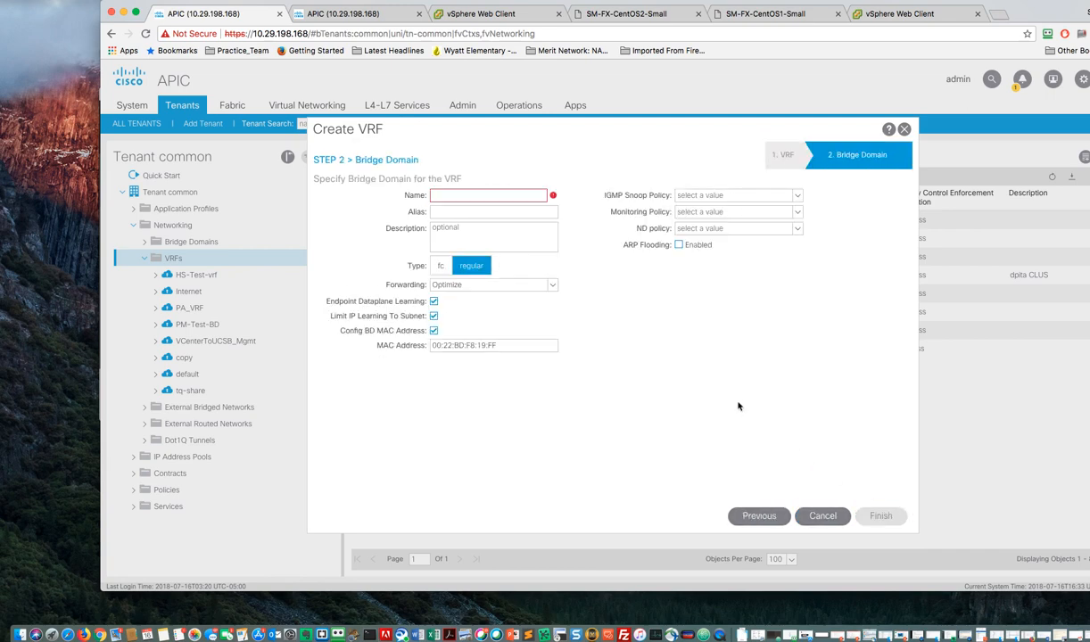
- Name the VRF's bridge domain SM-Vmotion and finish creating both
left_click(446, 194)
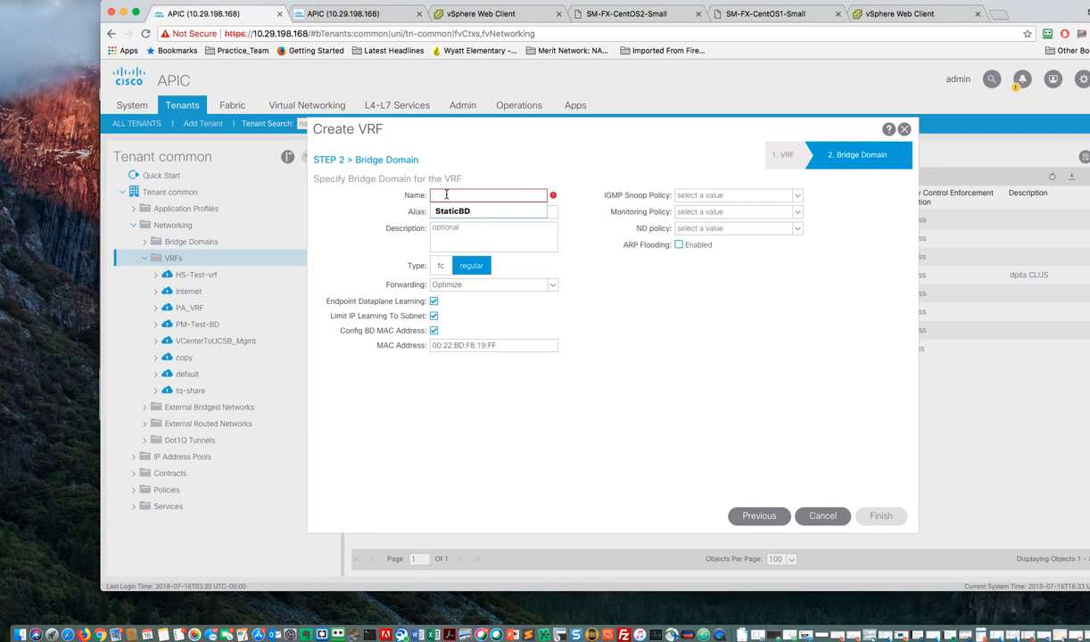
type("SM-V")
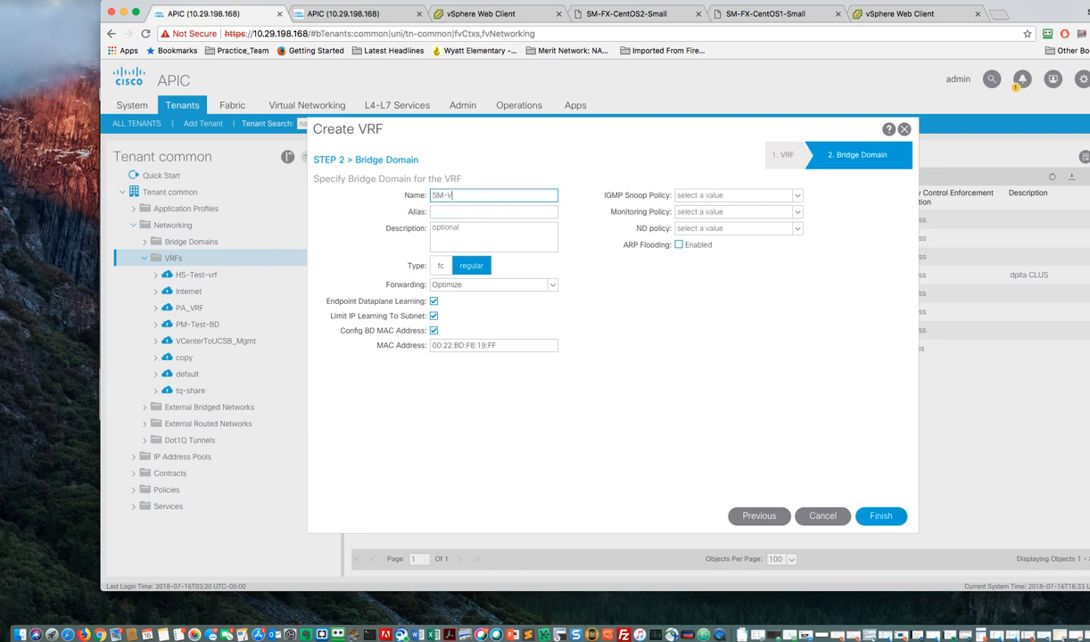
type("motion")
left_click(880, 517)
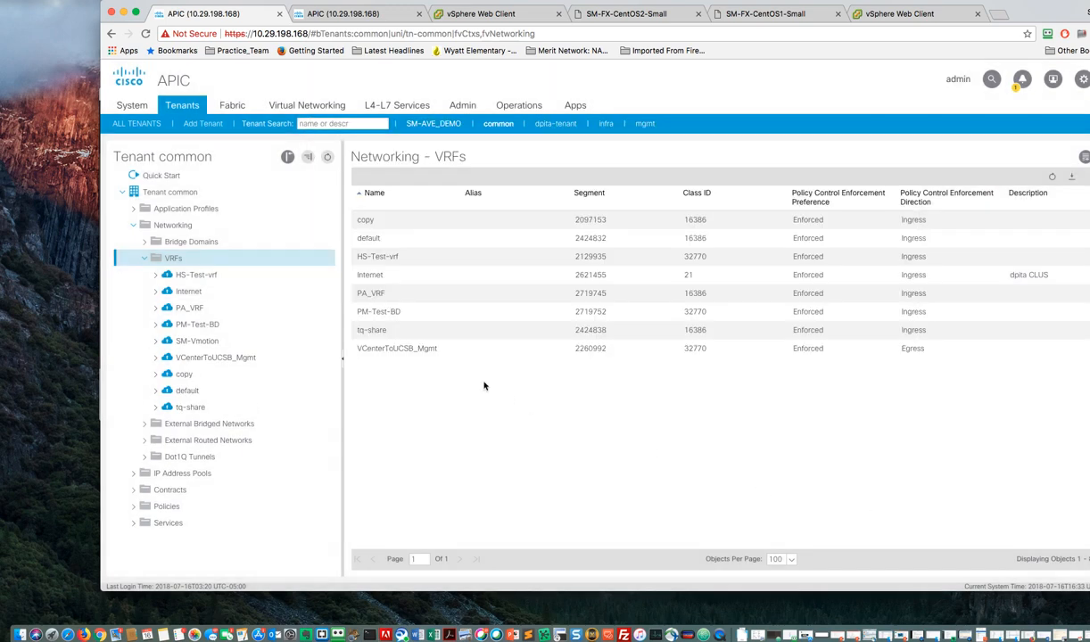
- Start a new application profile in the common tenant and name it SM-vMotion
left_click(133, 209)
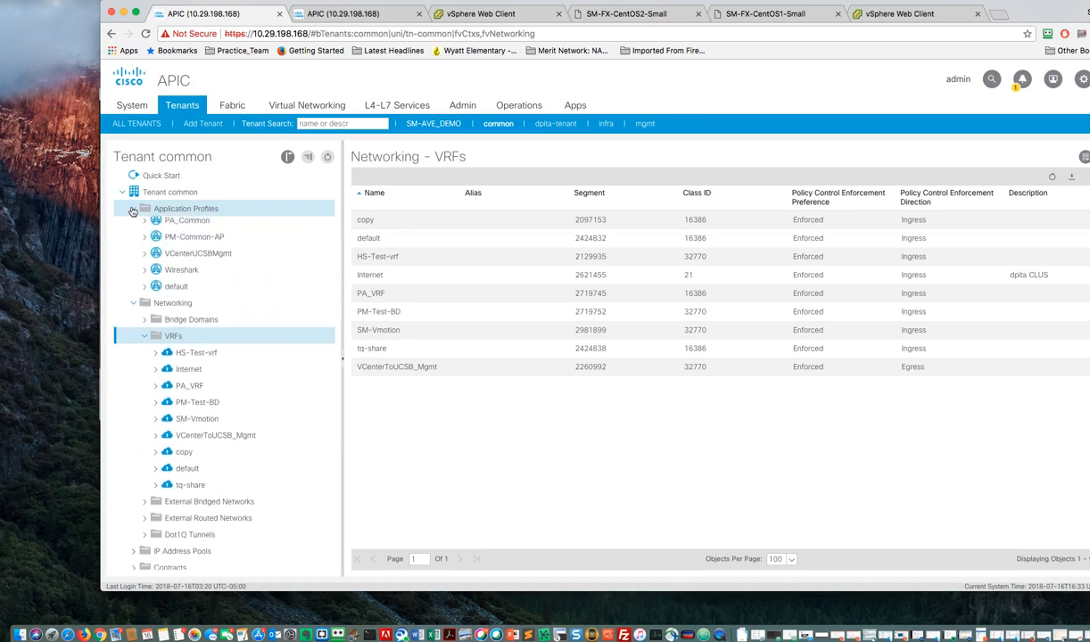
left_click(192, 211)
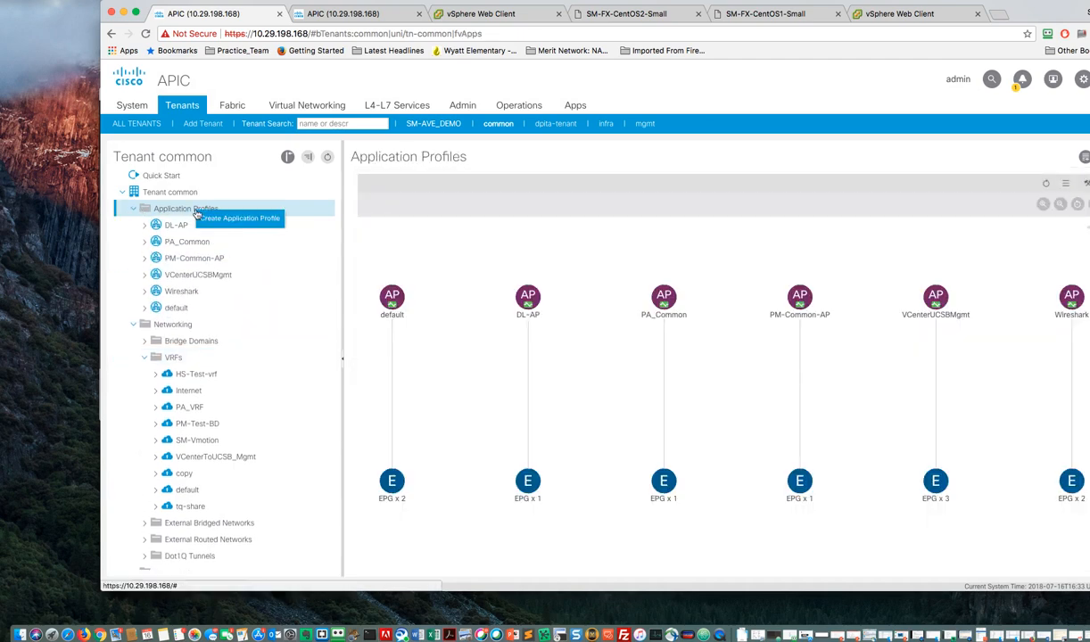
left_click(224, 220)
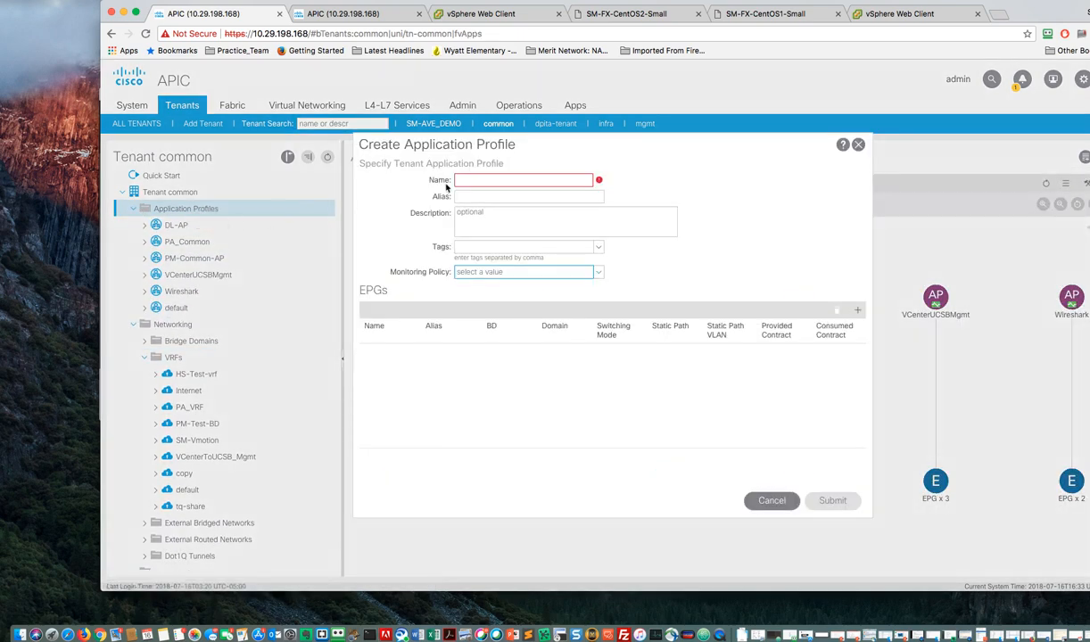
type("SM")
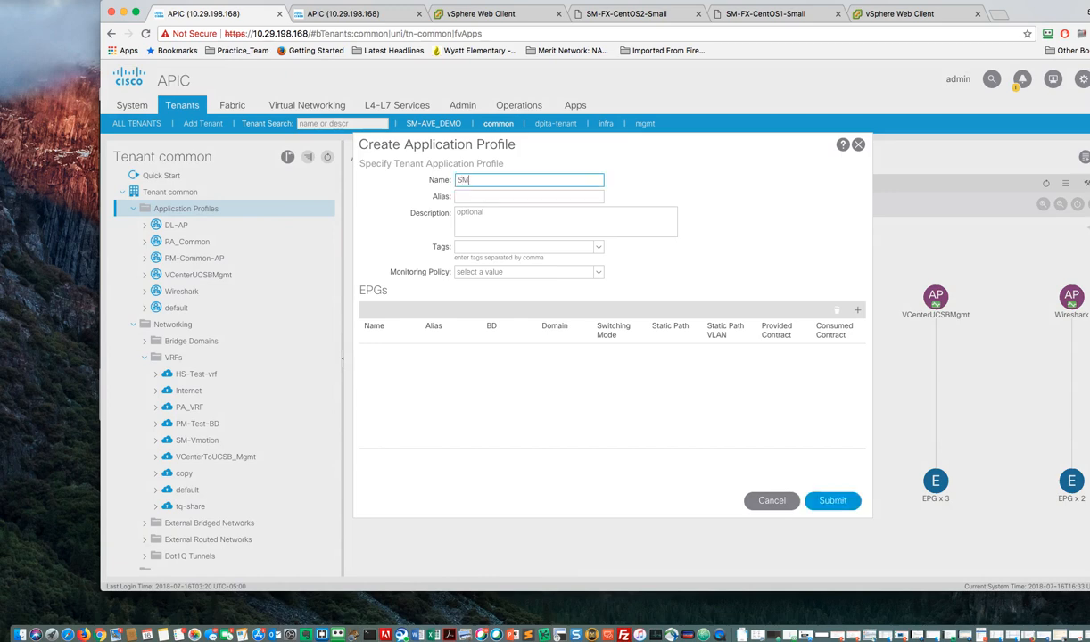
type("-vMotion")
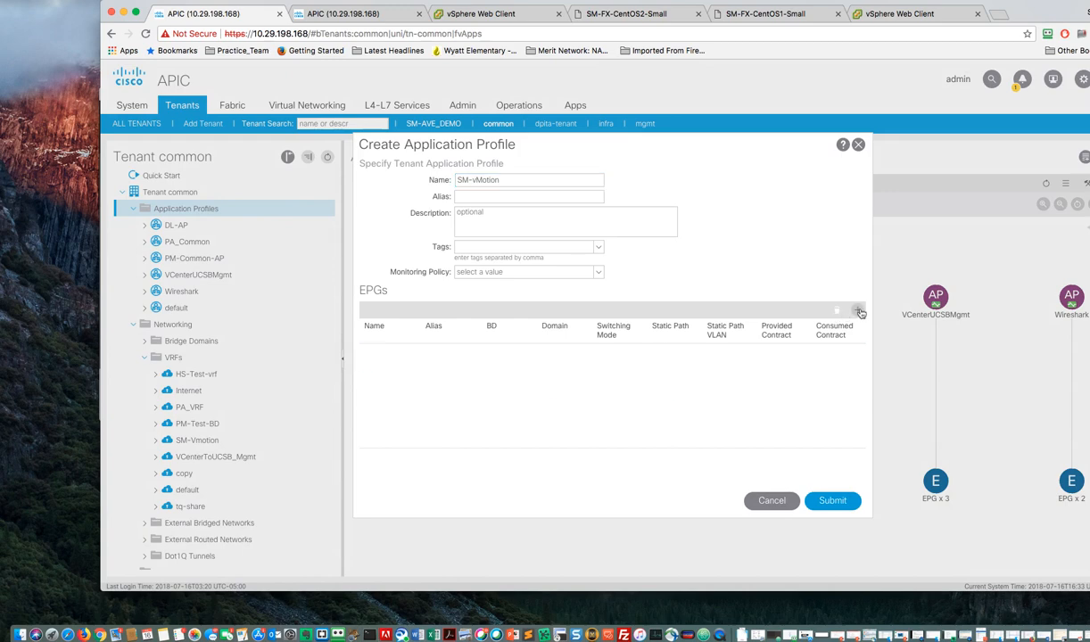
- Add an EPG named vMotion on the SM-Vmotion bridge domain and submit the application profile
left_click(857, 311)
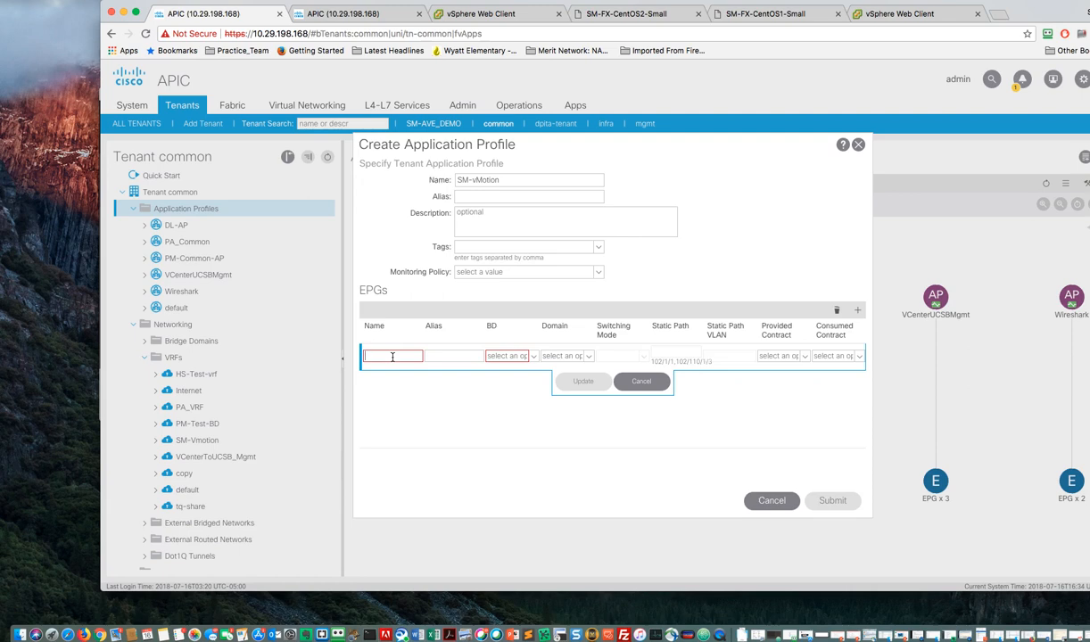
left_click(393, 357)
type("vMotion")
left_click(535, 357)
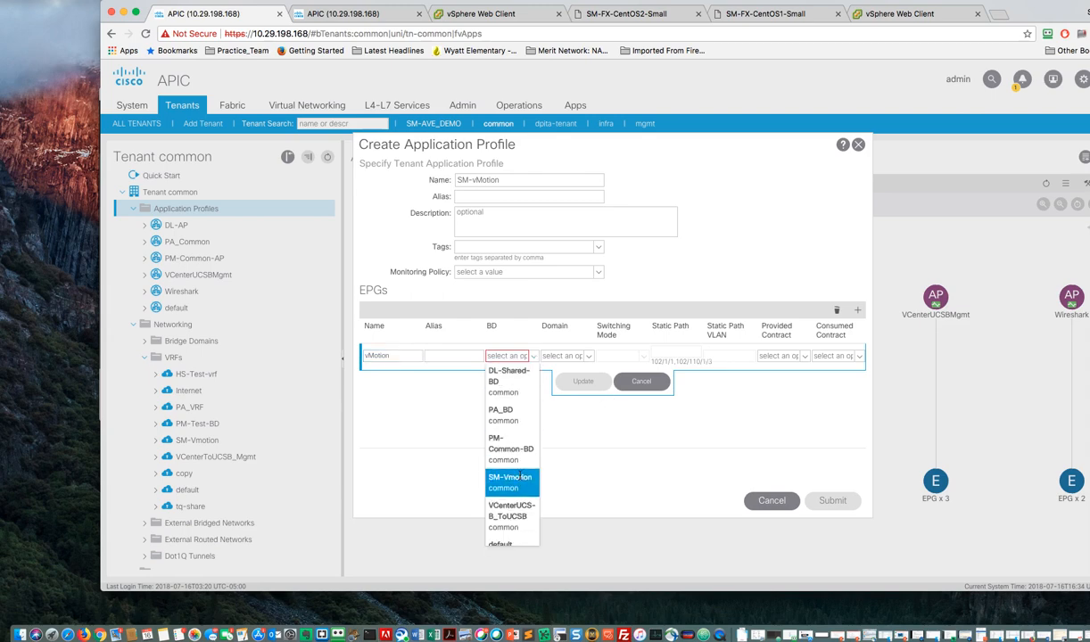
left_click(520, 478)
left_click(582, 381)
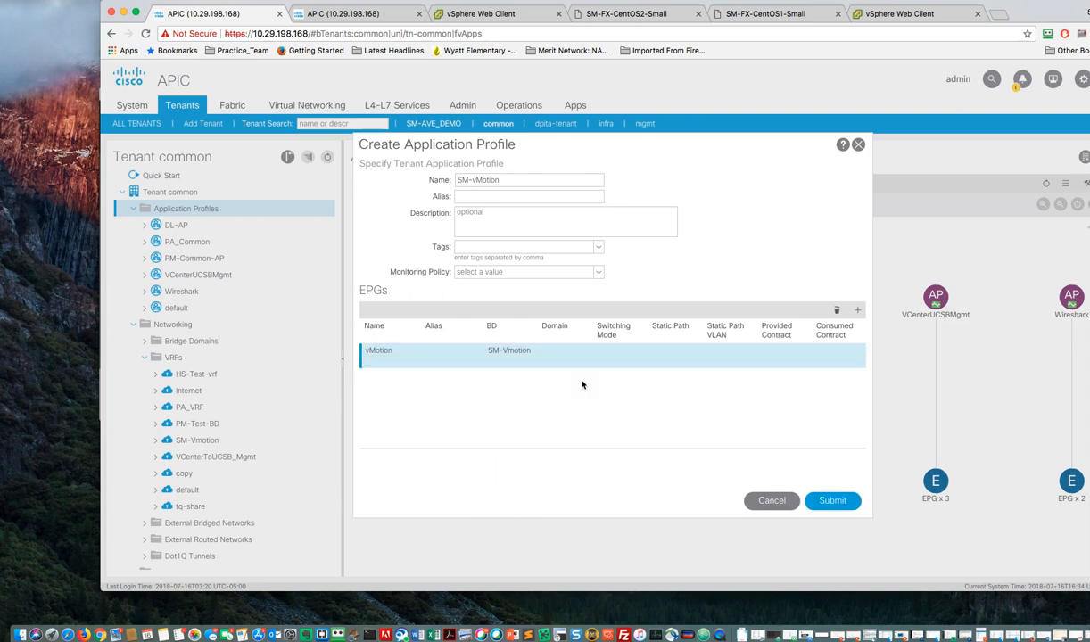
left_click(835, 502)
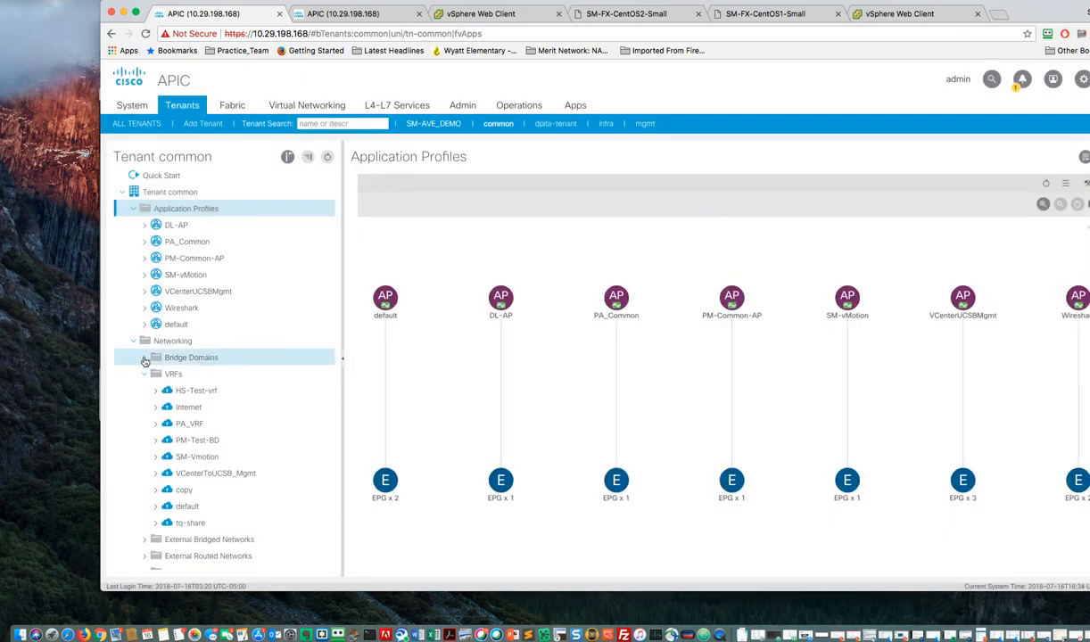
- Add a subnet with gateway IP 192.168.1.1/24 to the SM-Vmotion bridge domain's L3 configuration
left_click(144, 358)
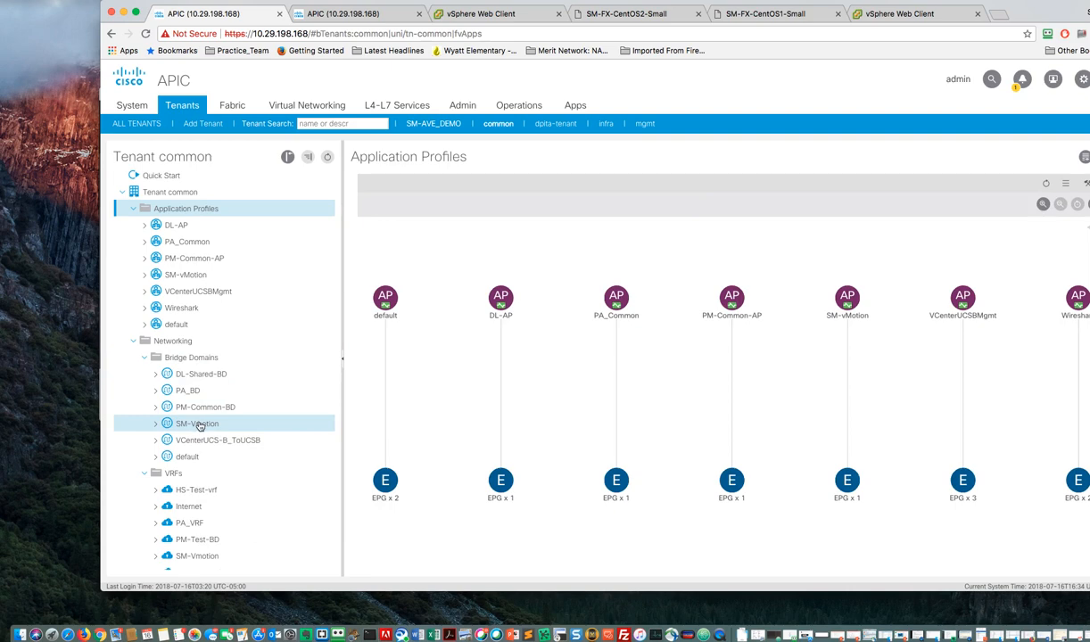
left_click(200, 425)
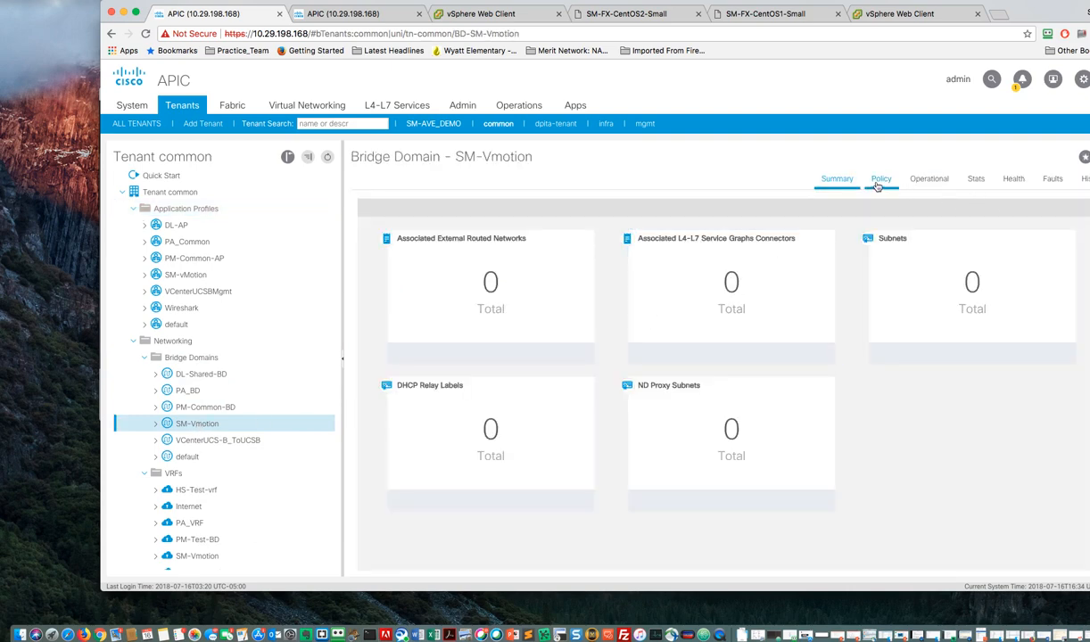
left_click(880, 180)
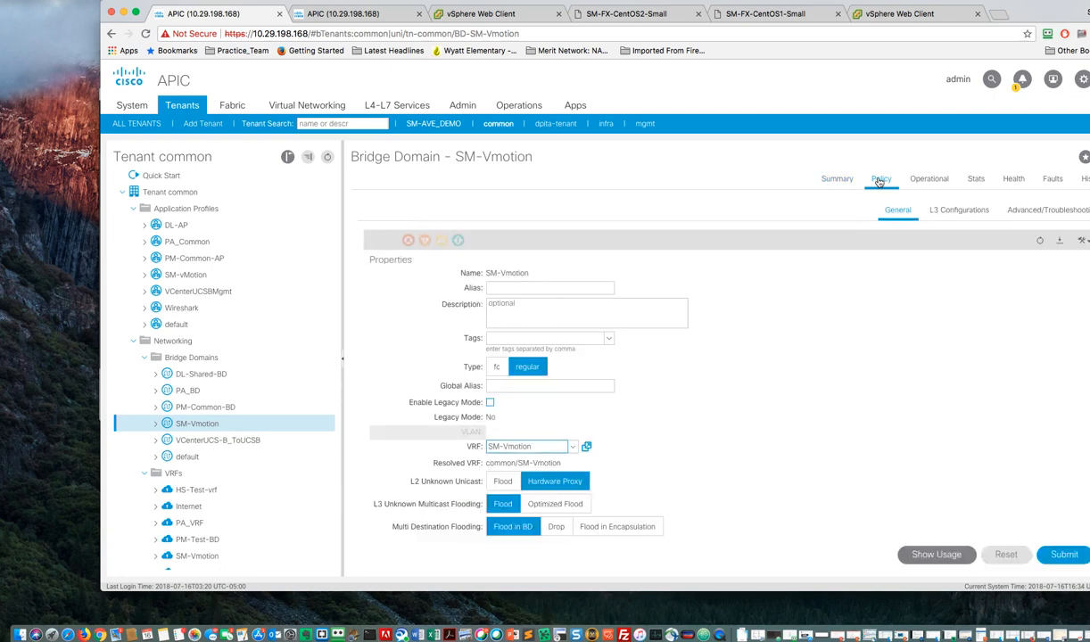
left_click(960, 212)
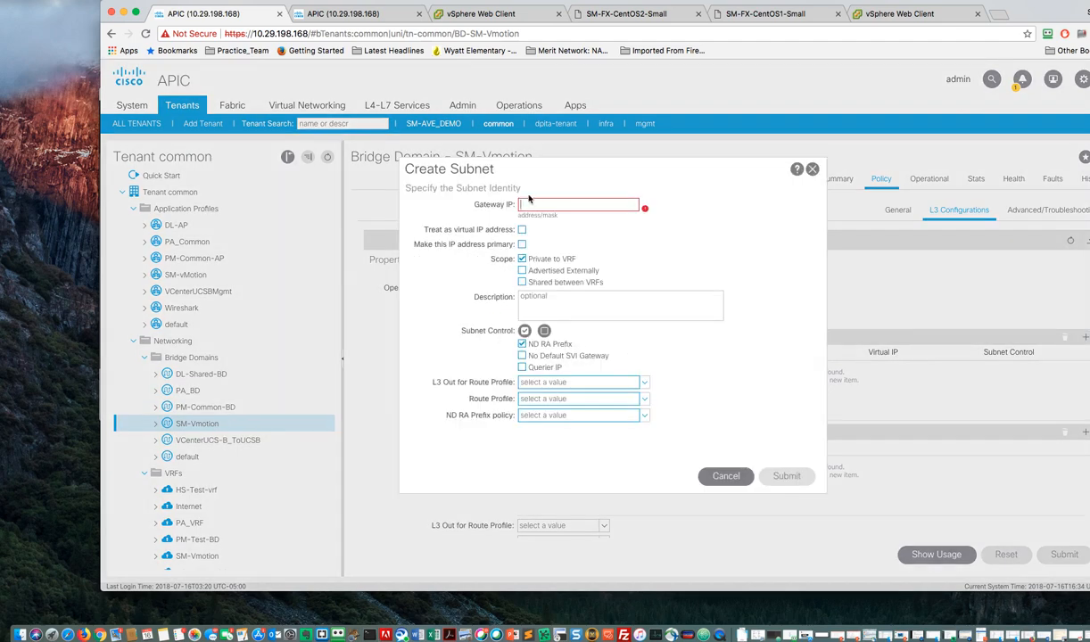
left_click(532, 203)
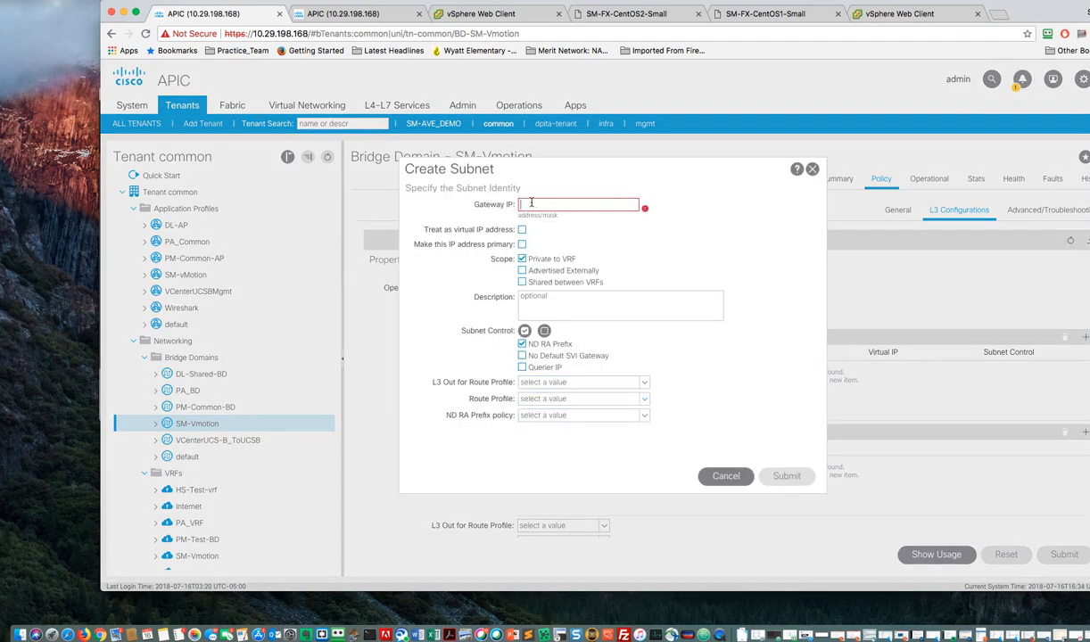
type("192.168.1.1/24")
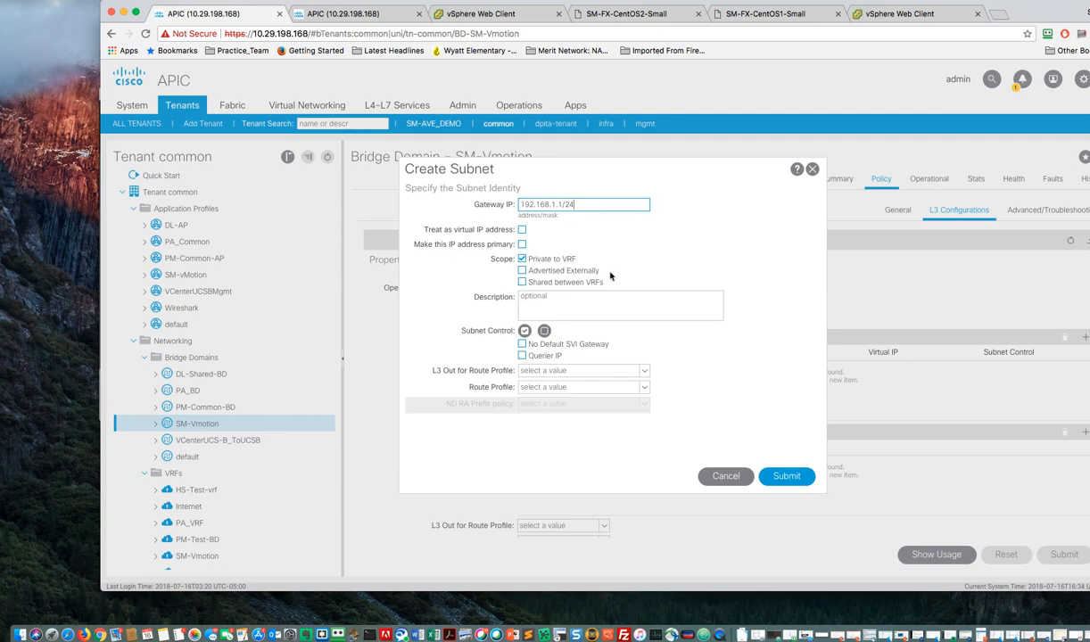
left_click(802, 478)
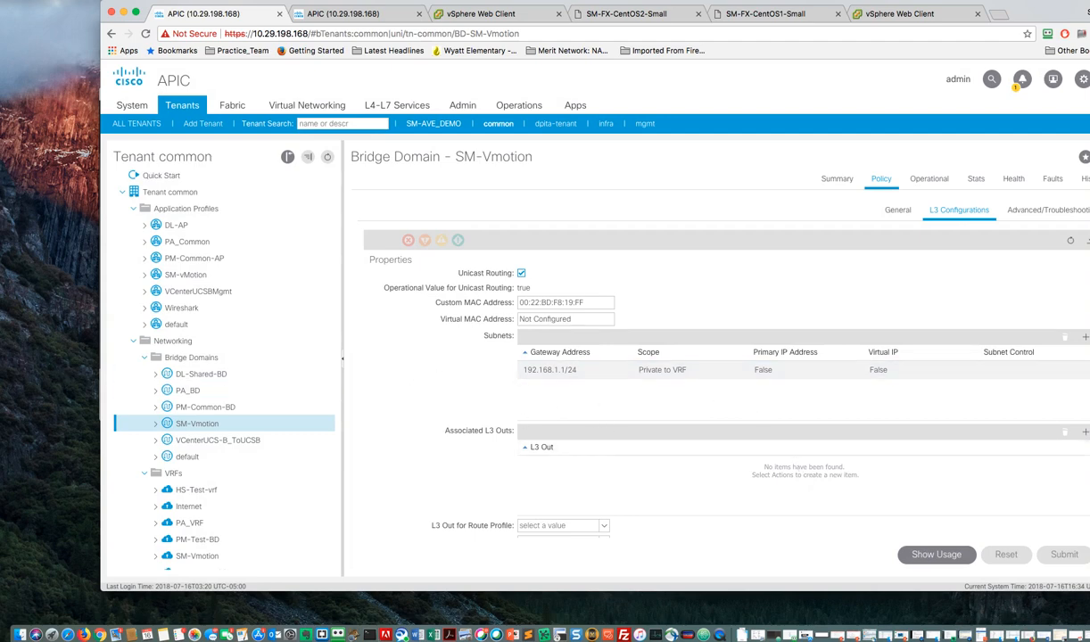
- Switch to the vSphere Web Client and view the full list of virtual switches configured on host 10.29.198.25
key("super+3")
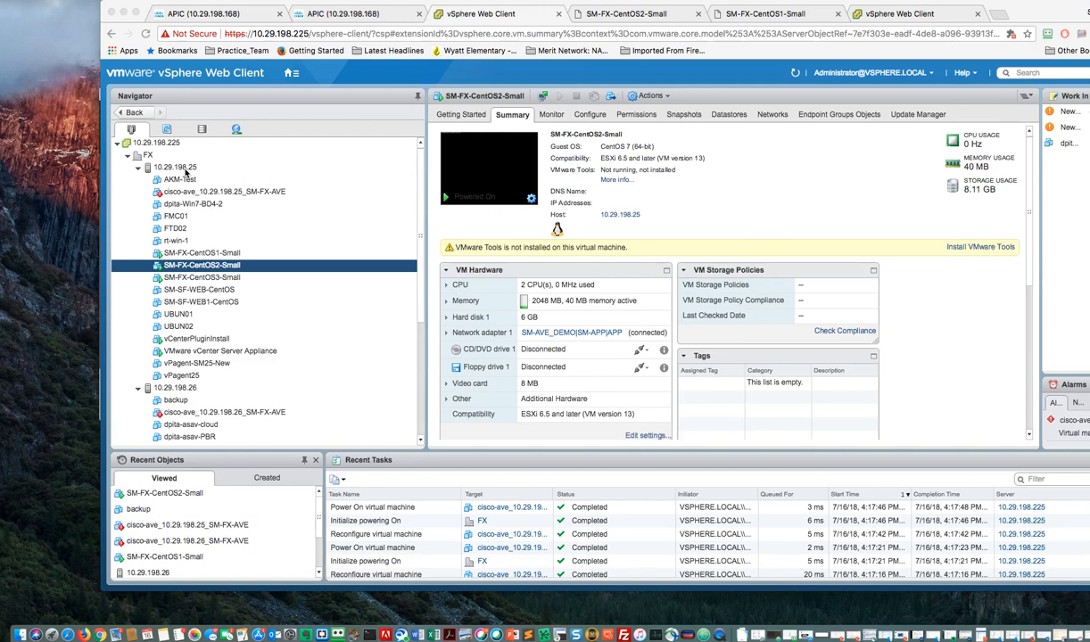
right_click(186, 170)
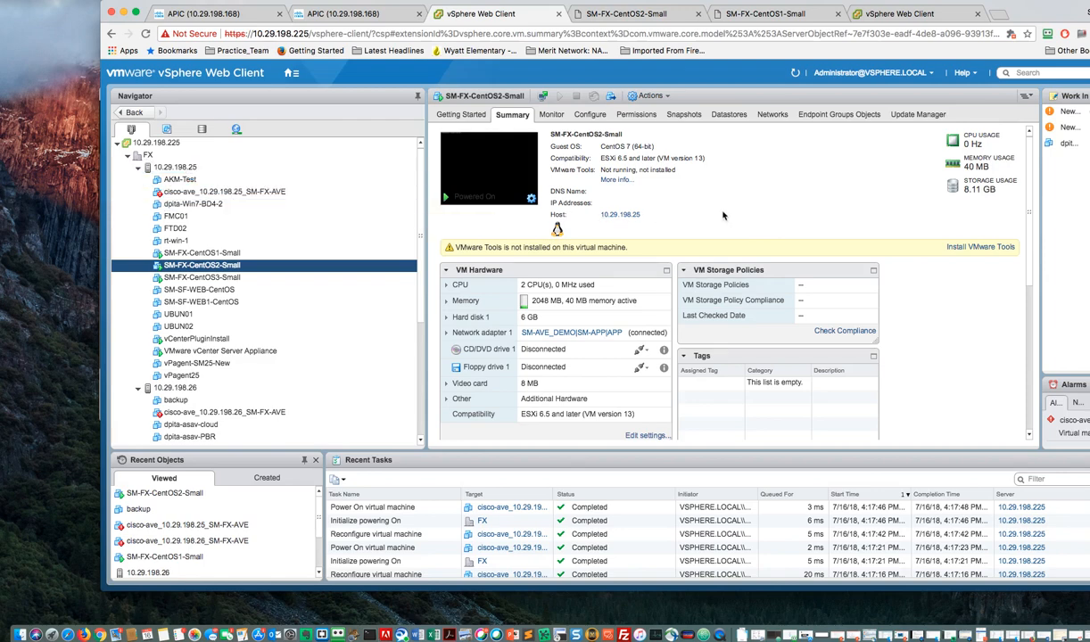
left_click(165, 166)
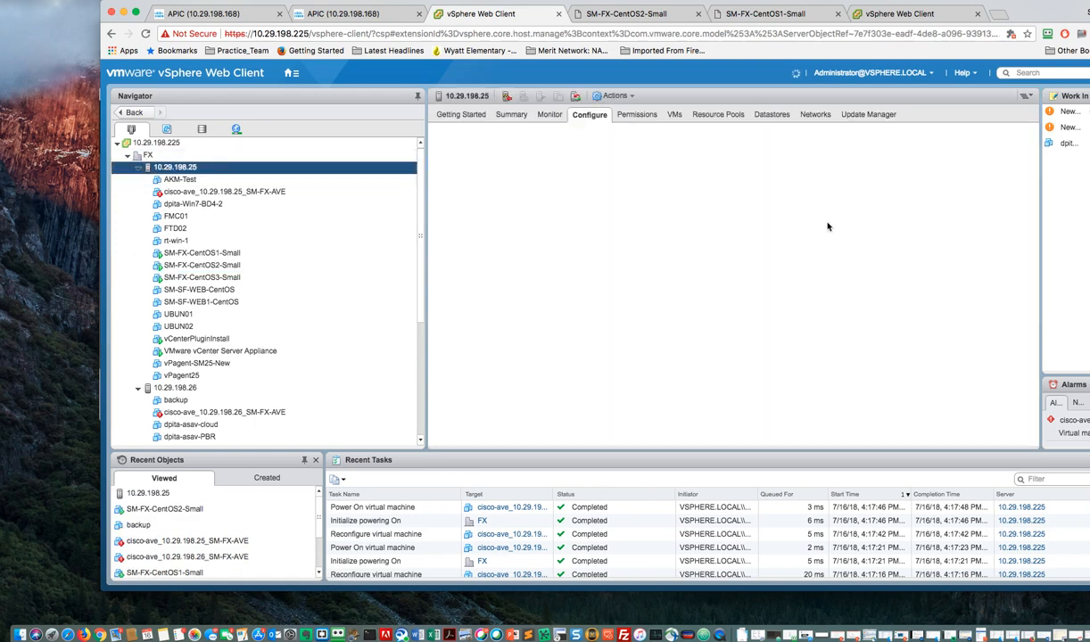
left_click(540, 255)
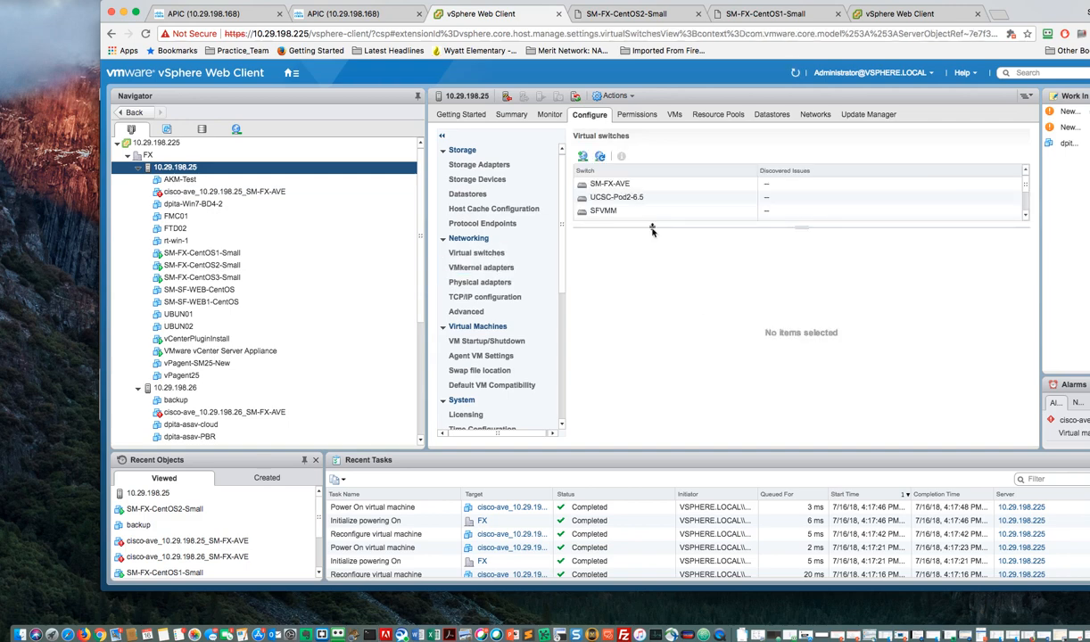
left_click_drag(624, 226, 649, 258)
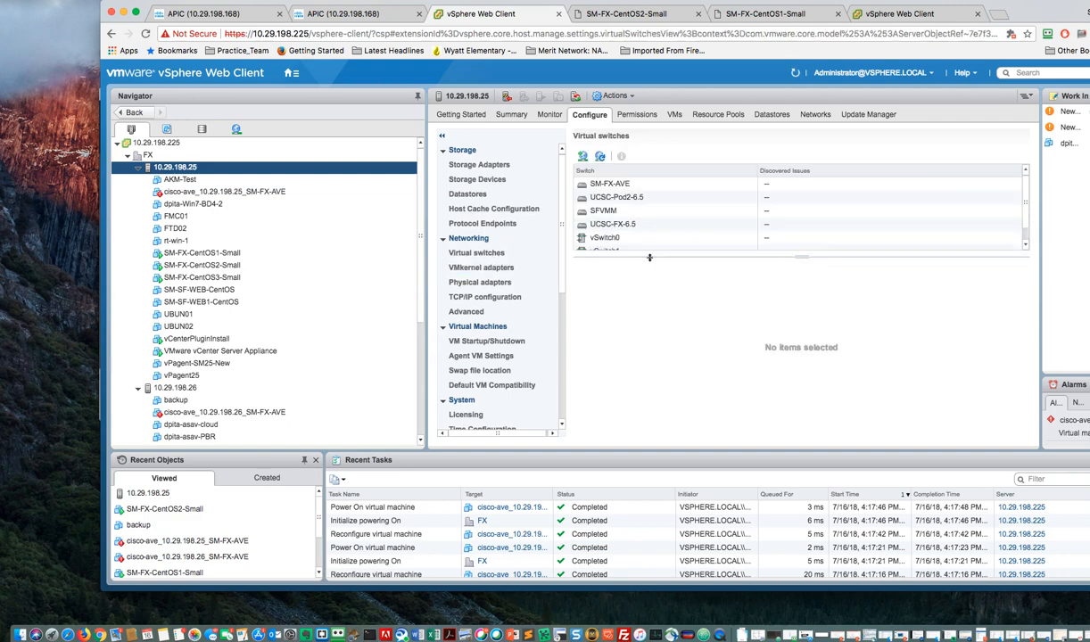
- Show the SM-FX-AVE distributed switch's diagram with the topology lite filter
left_click(620, 184)
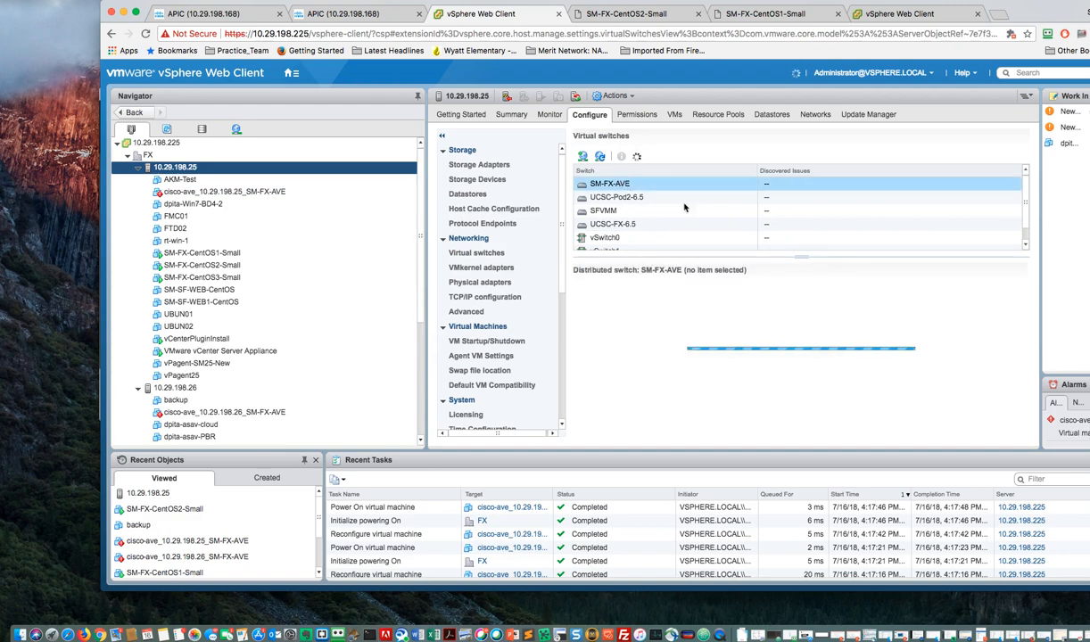
left_click(963, 286)
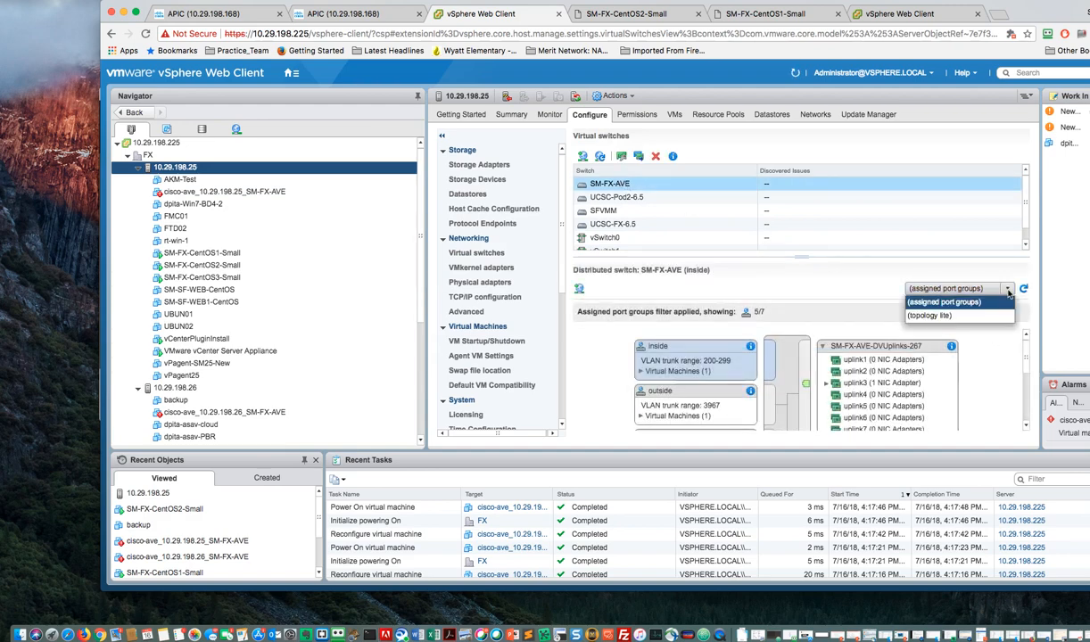
left_click(948, 316)
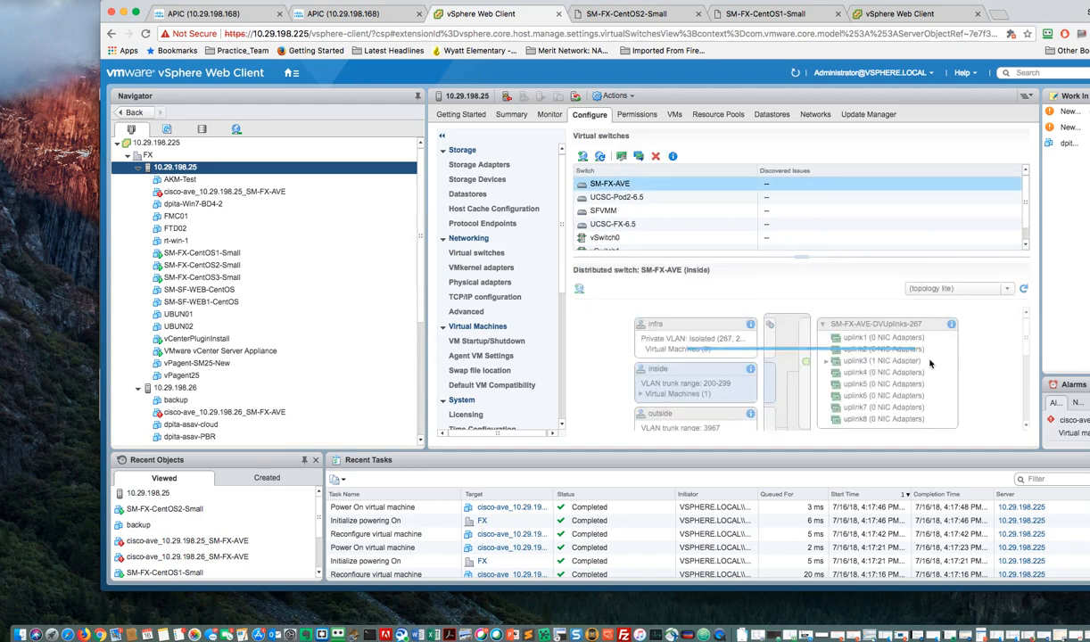
- Examine the port groups and uplinks of the SM-FX-AVE distributed switch, checking for a vMotion port group
scroll(705, 347, "down", 5)
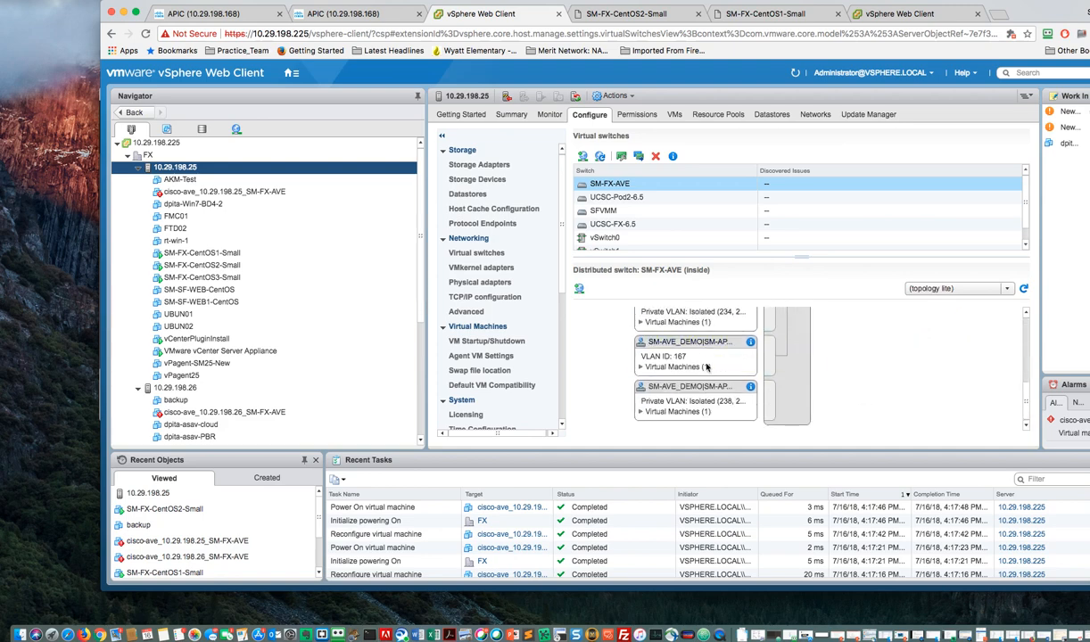
scroll(676, 378, "up", 5)
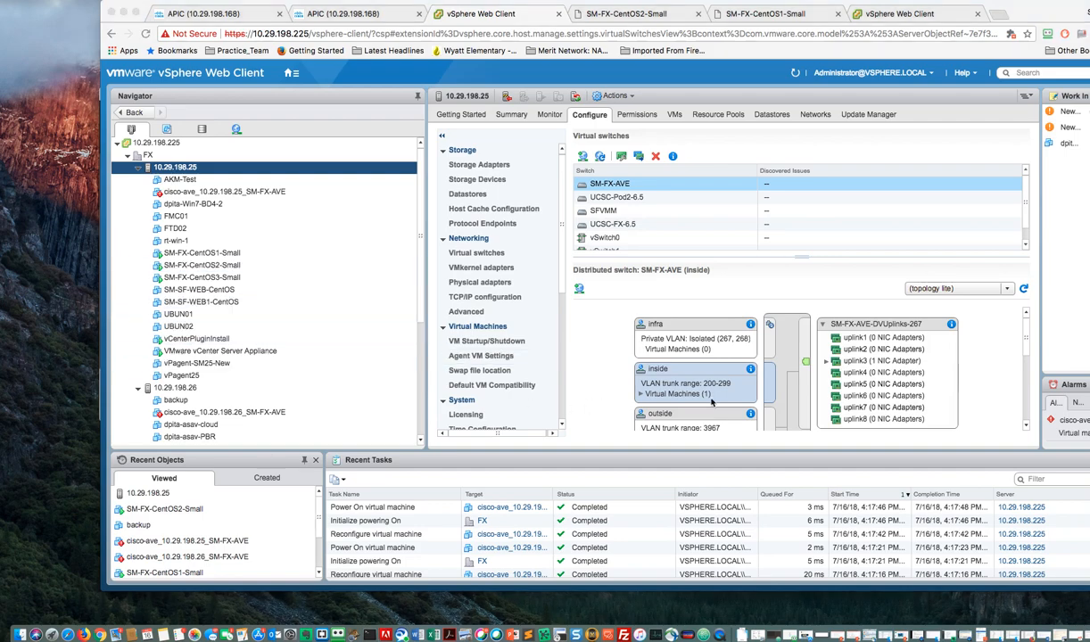
scroll(758, 389, "down", 1)
scroll(758, 388, "down", 1)
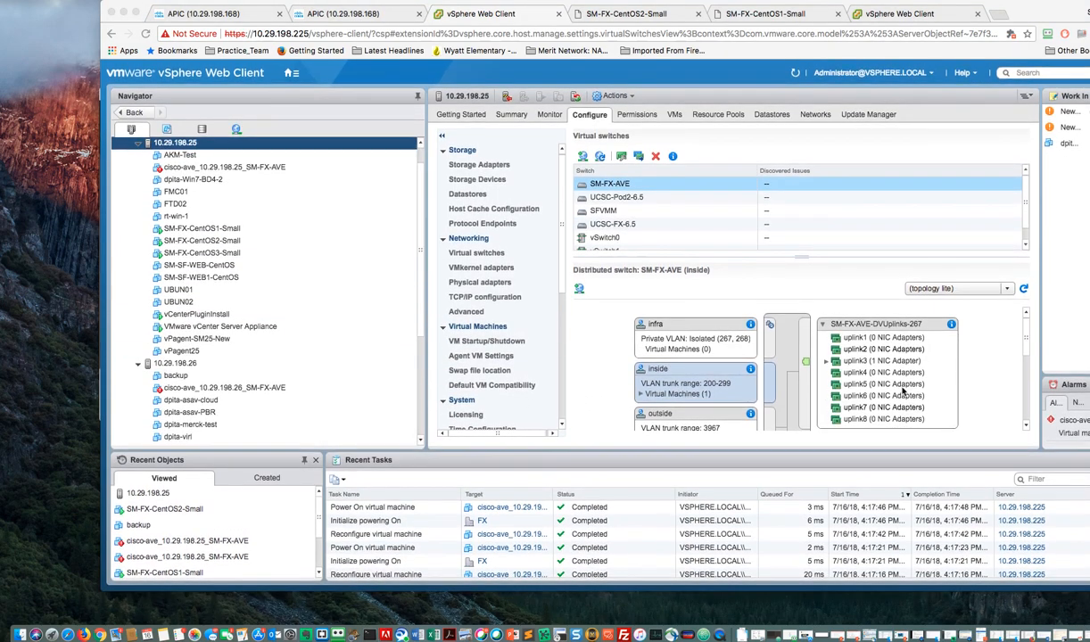
scroll(903, 391, "down", 1)
scroll(982, 371, "down", 5)
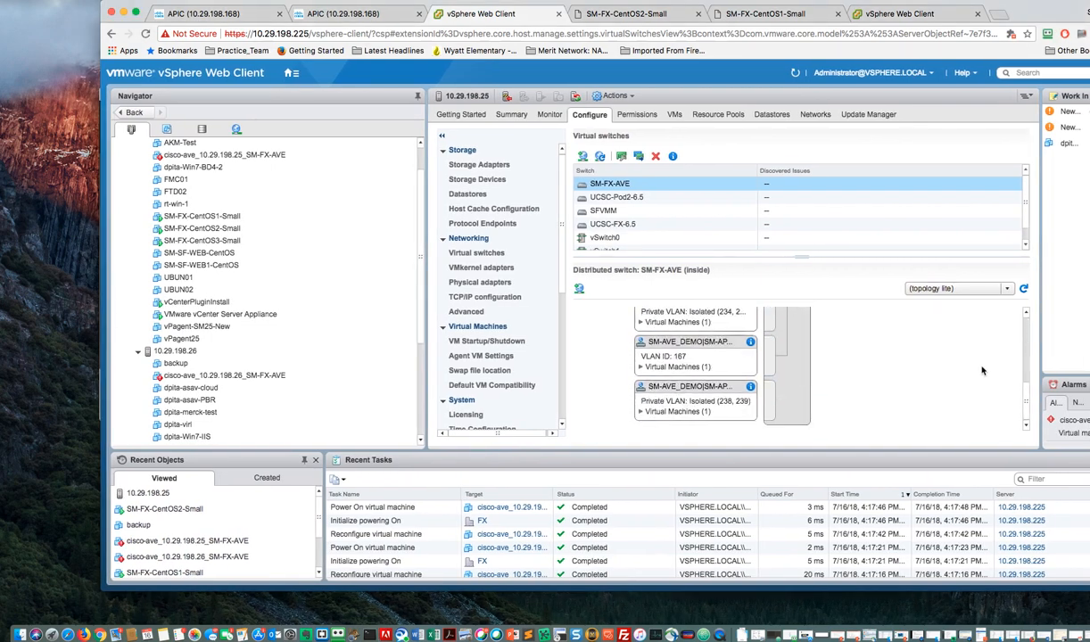
scroll(981, 371, "up", 3)
scroll(982, 371, "up", 1)
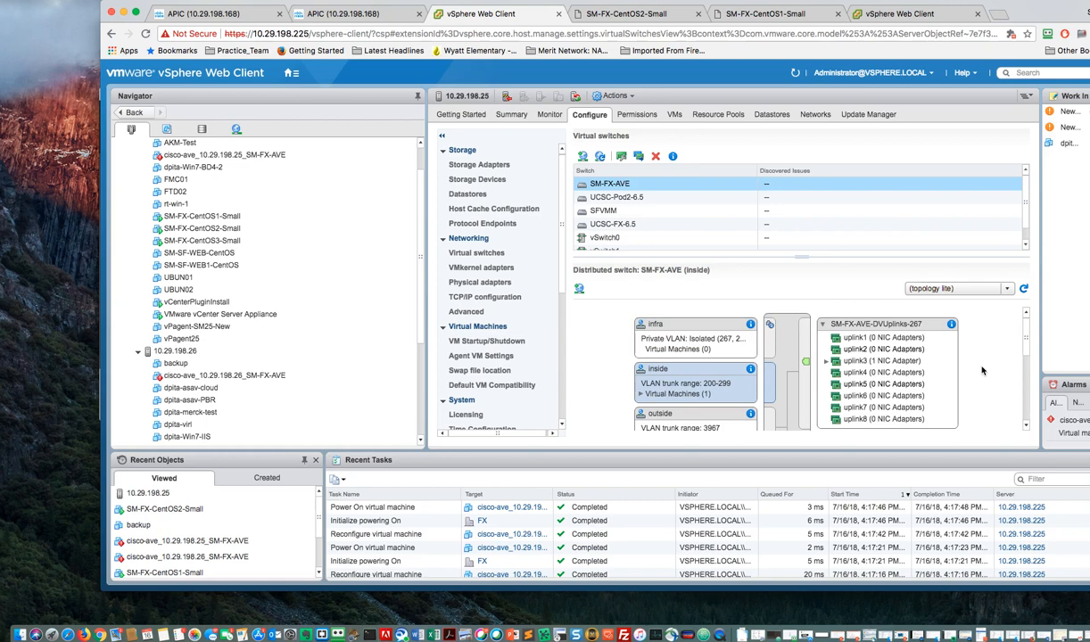
scroll(982, 371, "down", 5)
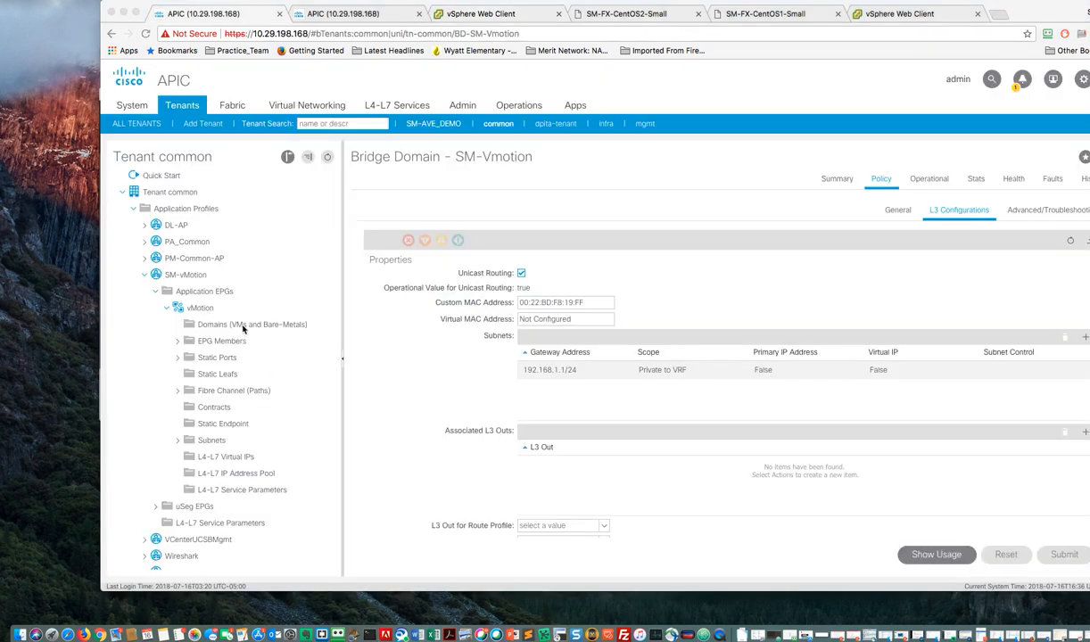
- Switch to APIC and start a VMM domain association for the vMotion EPG, choosing the SM-FX-AVE domain profile
left_click(221, 328)
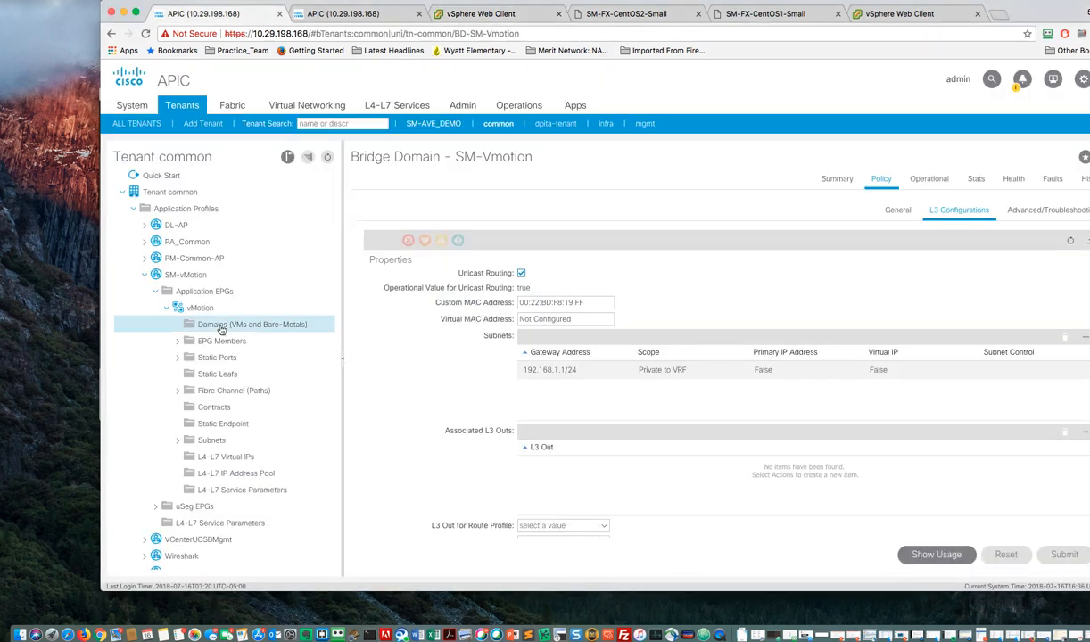
right_click(220, 328)
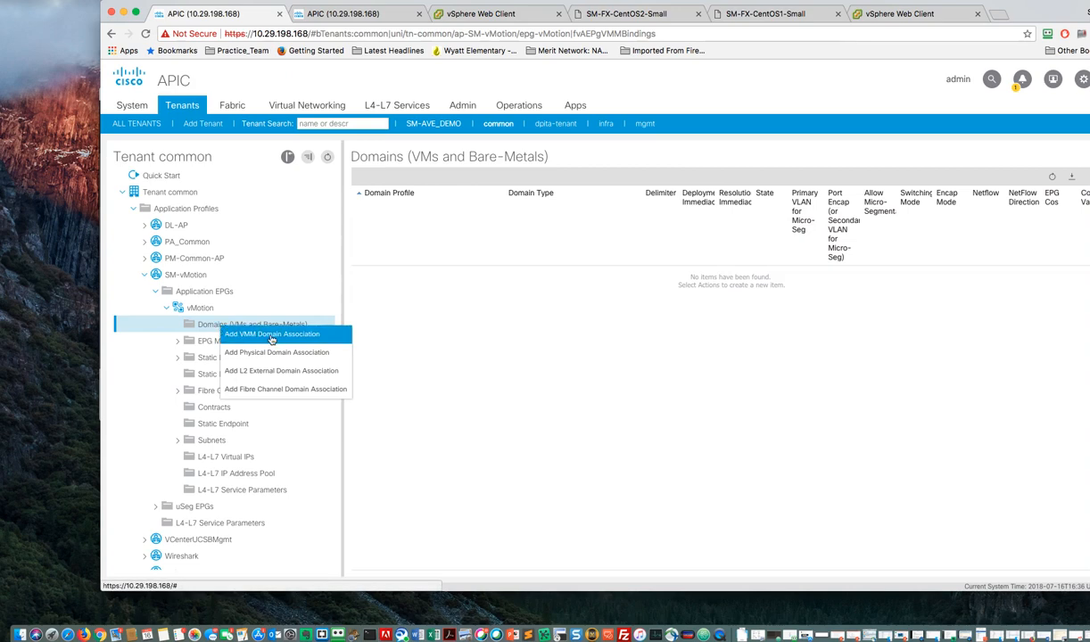
left_click(271, 335)
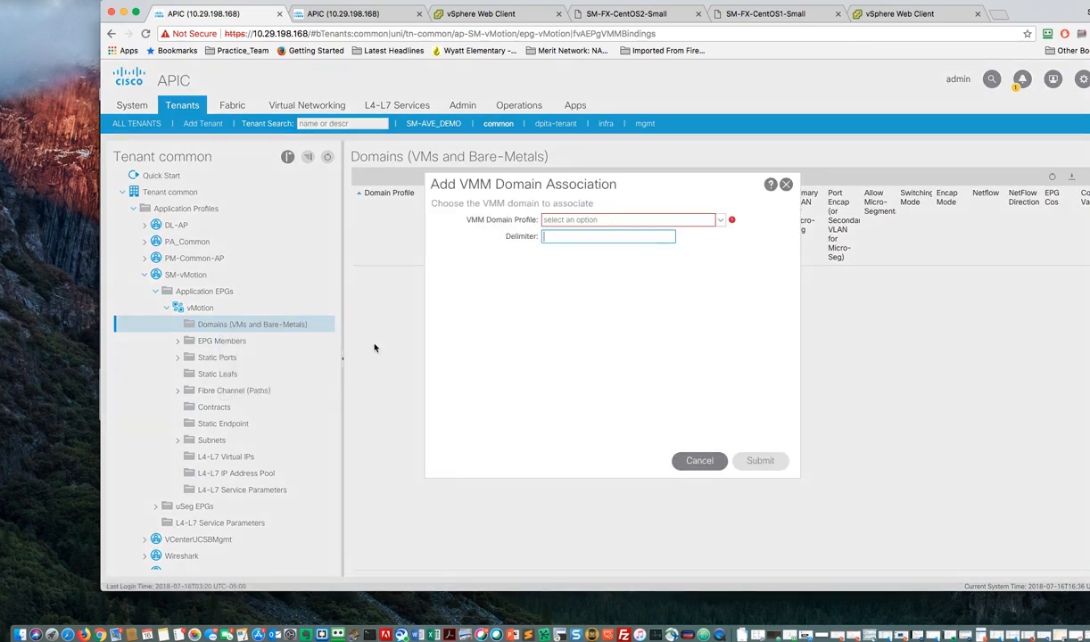
left_click(720, 221)
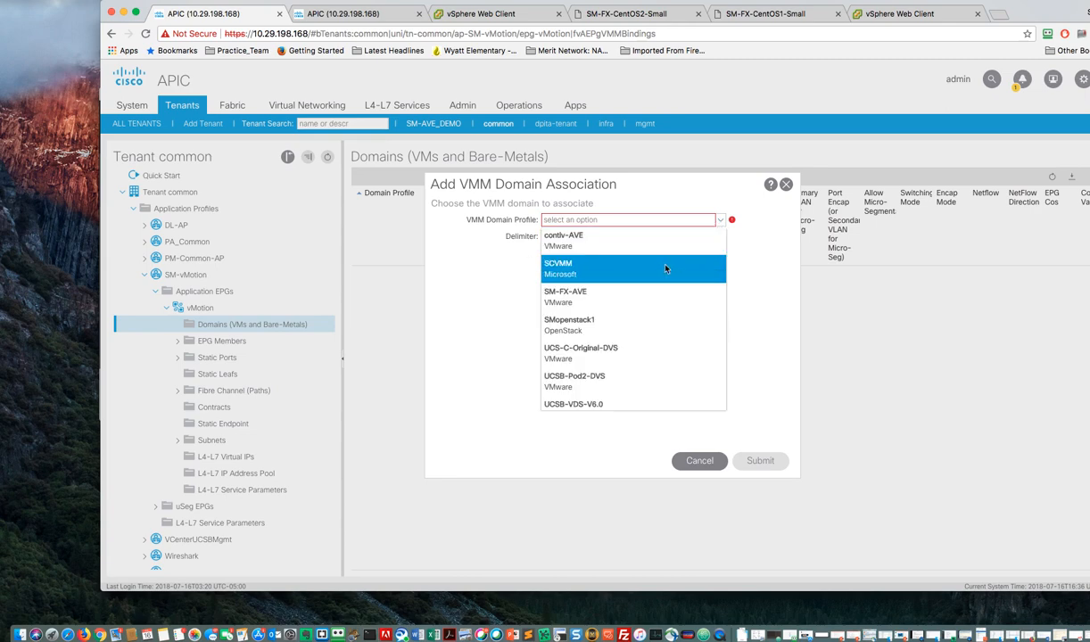
left_click(607, 299)
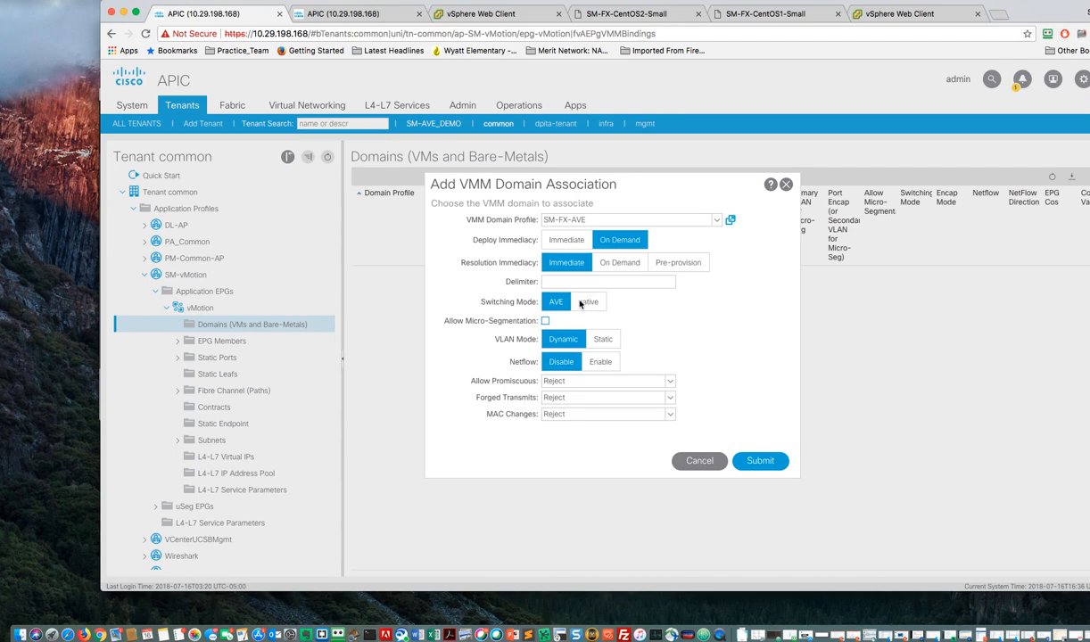
- Set the domain association's switching mode to native and its deploy immediacy to Immediate
left_click(590, 303)
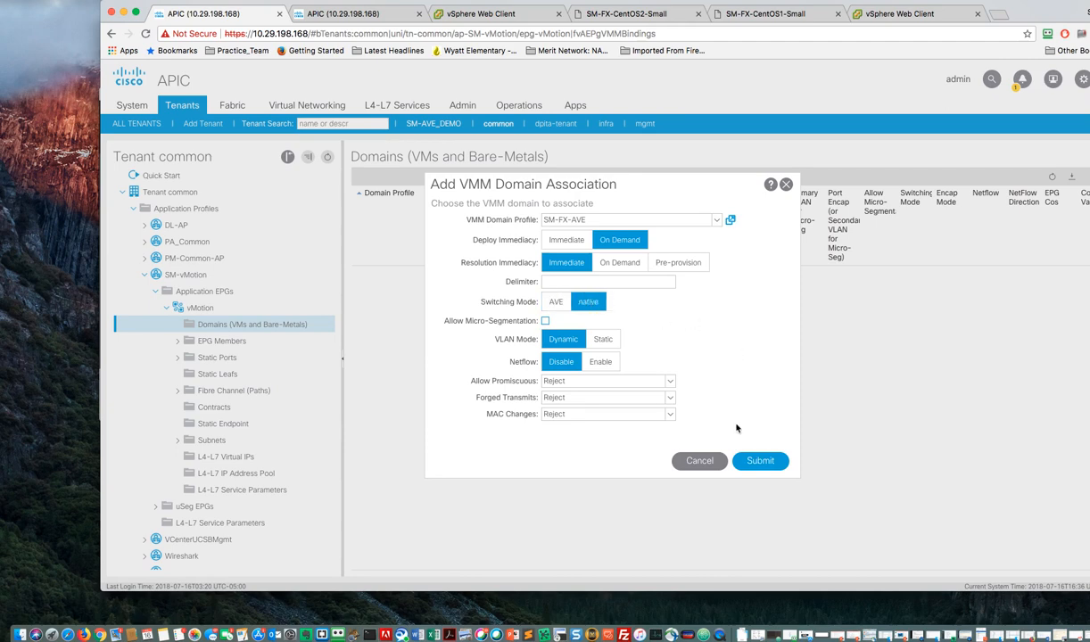
left_click(555, 302)
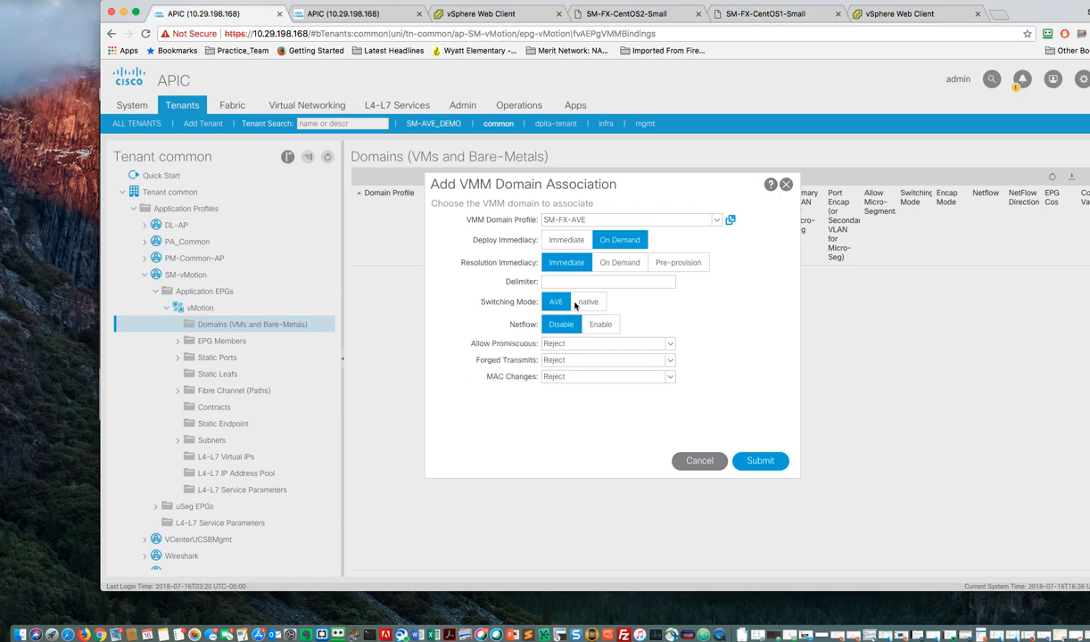
left_click(584, 302)
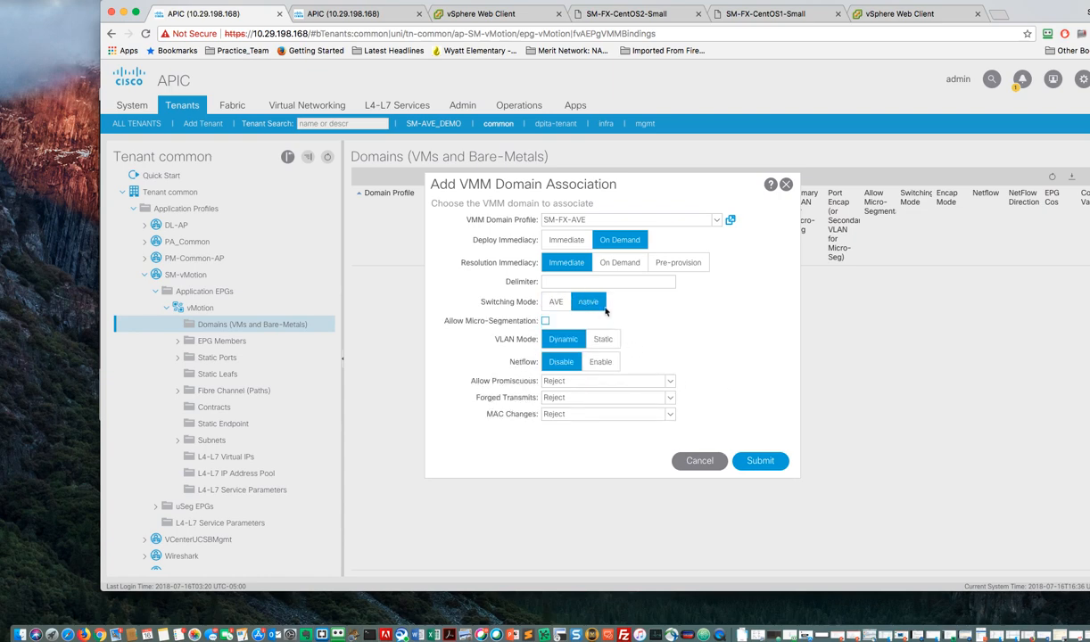
left_click(566, 241)
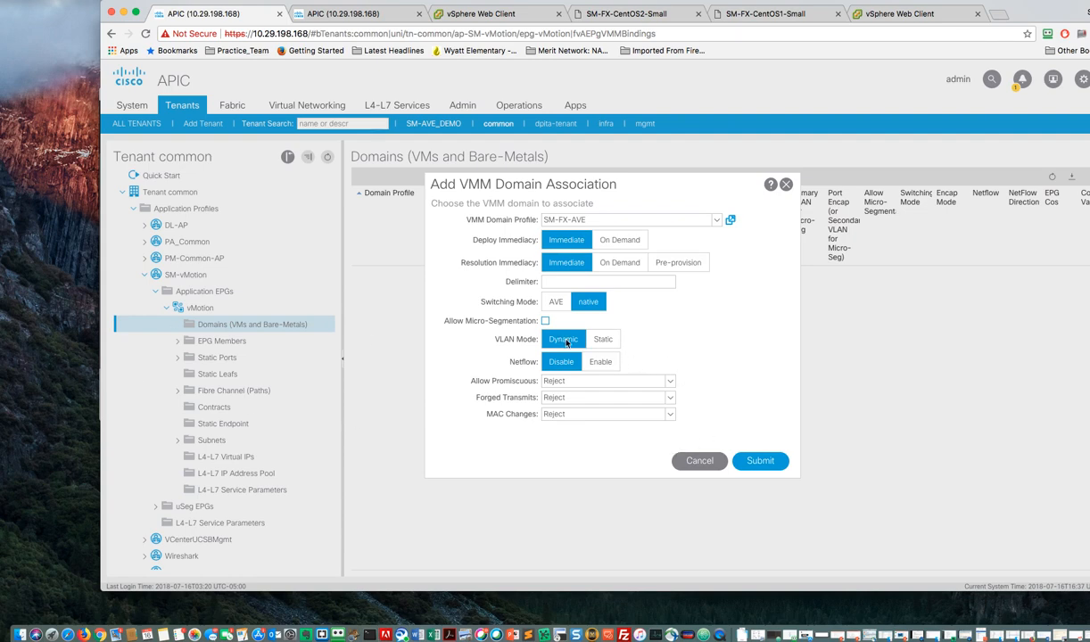
- Set the VLAN mode to Static with port encap vlan-50 and submit the VMM domain association
left_click(603, 339)
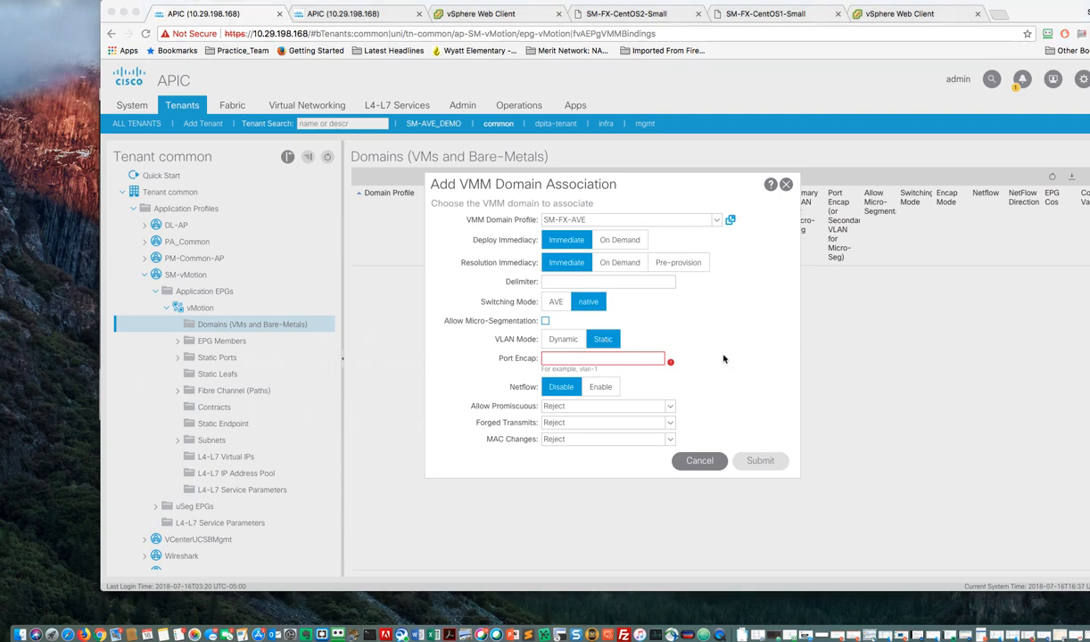
left_click(556, 358)
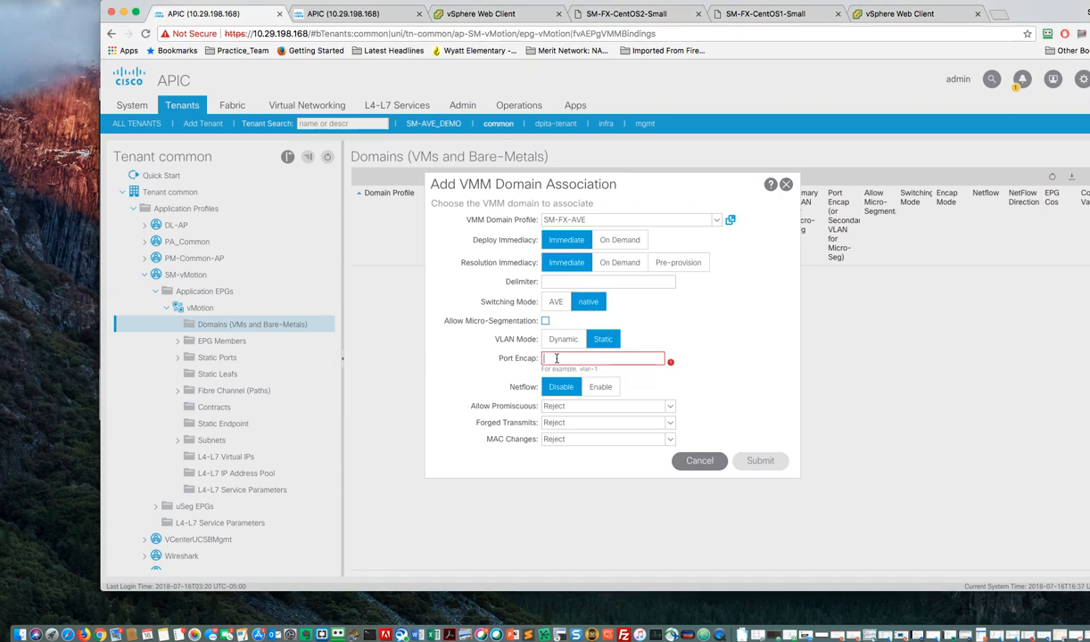
type("50")
double_click(539, 358)
type("vlan-50")
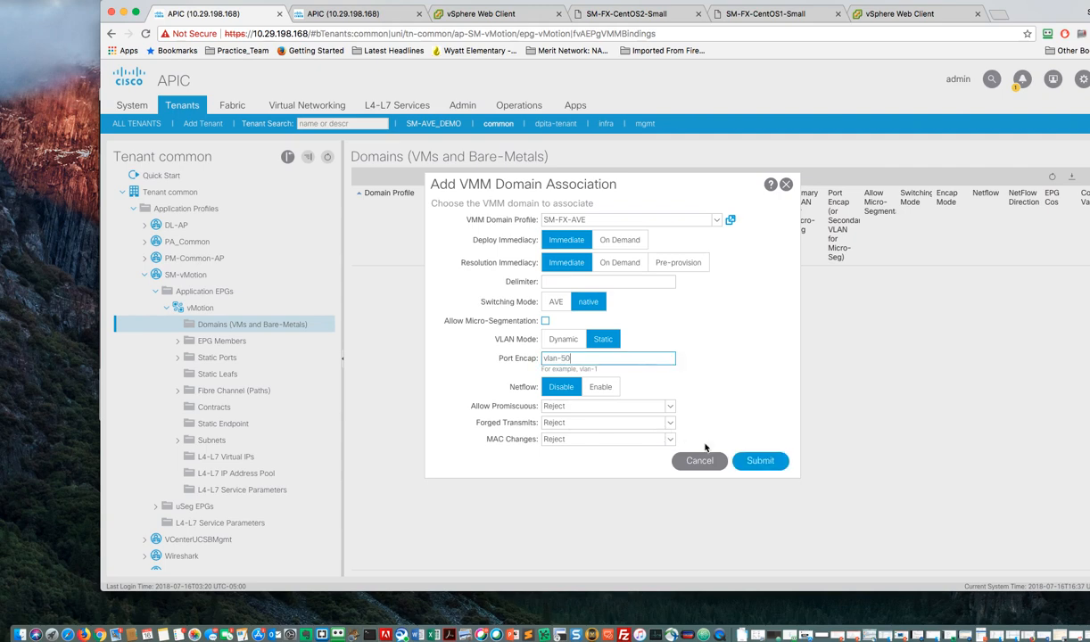
left_click(760, 461)
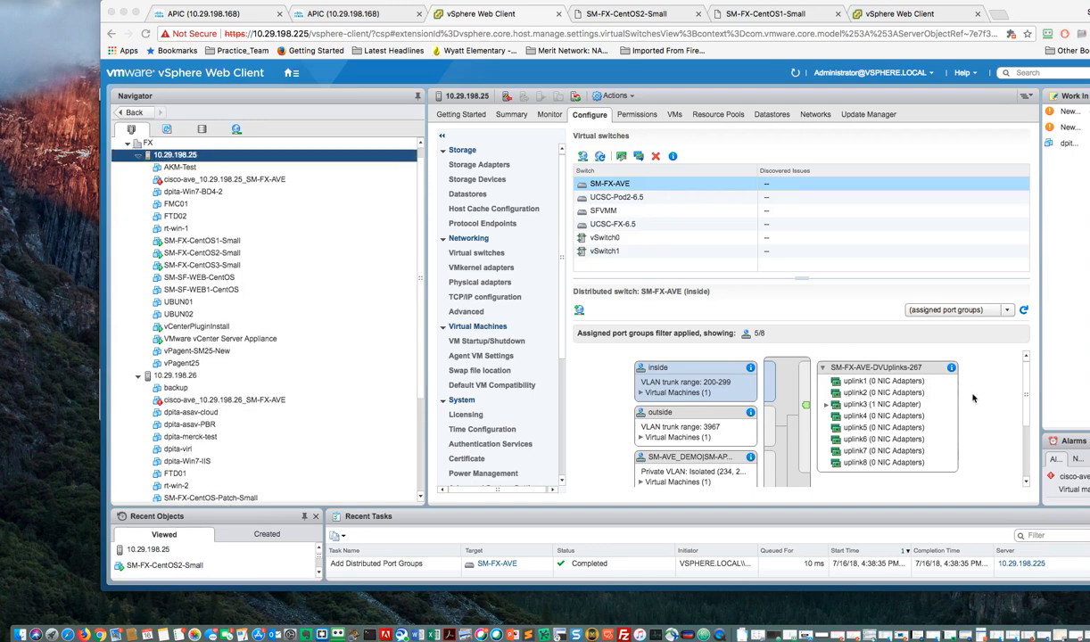
- Display all port groups of the SM-FX-AVE switch with the topology lite filter and select common|SM-vMotion|vMotion
left_click(612, 187)
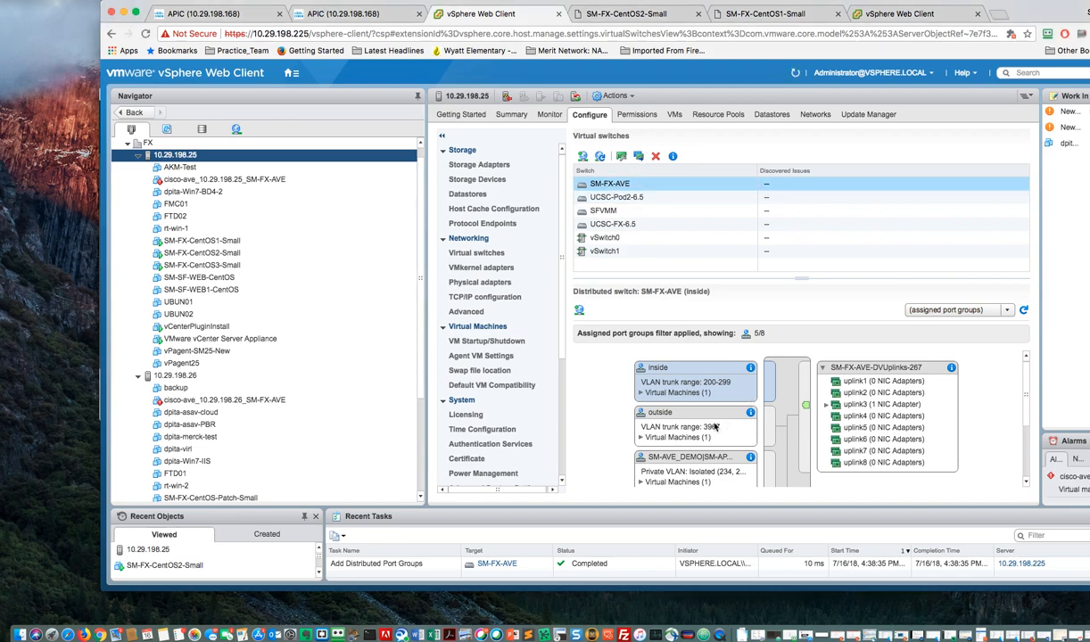
scroll(719, 427, "down", 5)
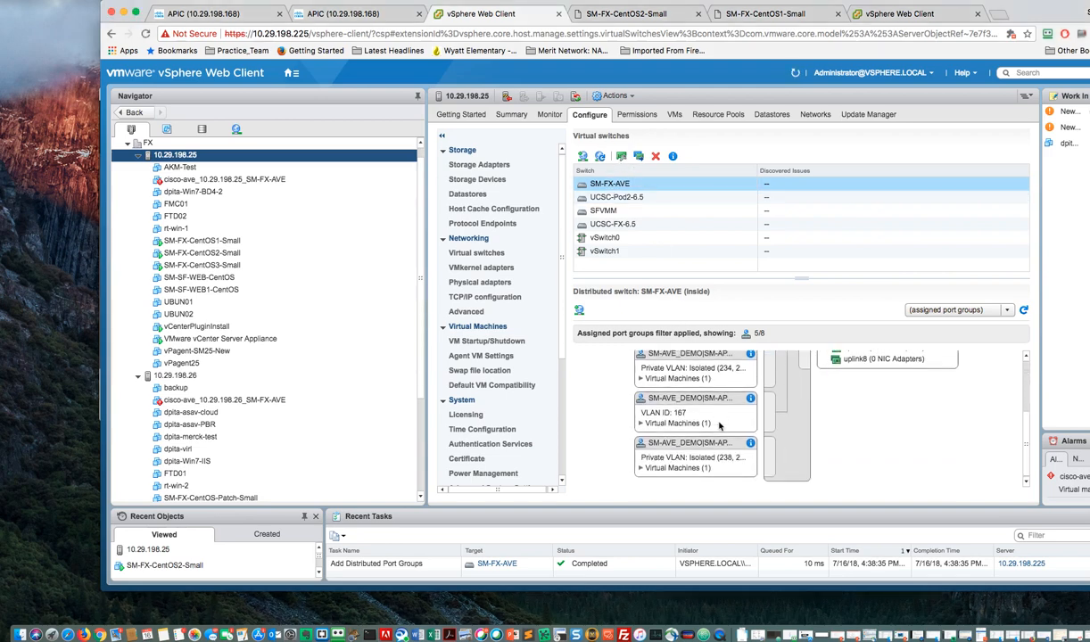
left_click(1007, 311)
left_click(911, 336)
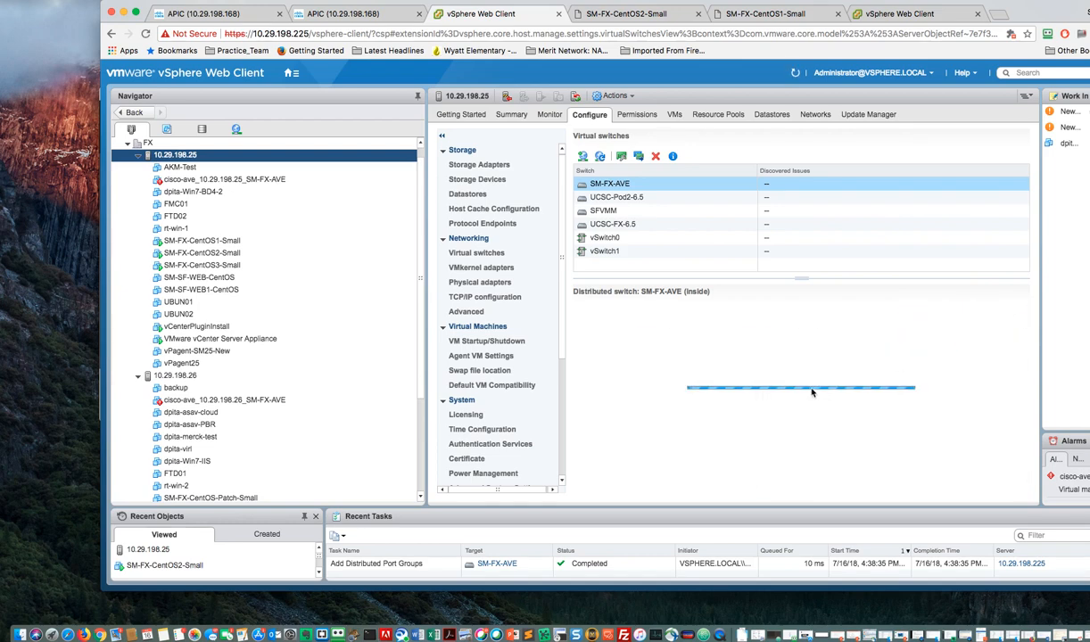
scroll(722, 407, "up", 3)
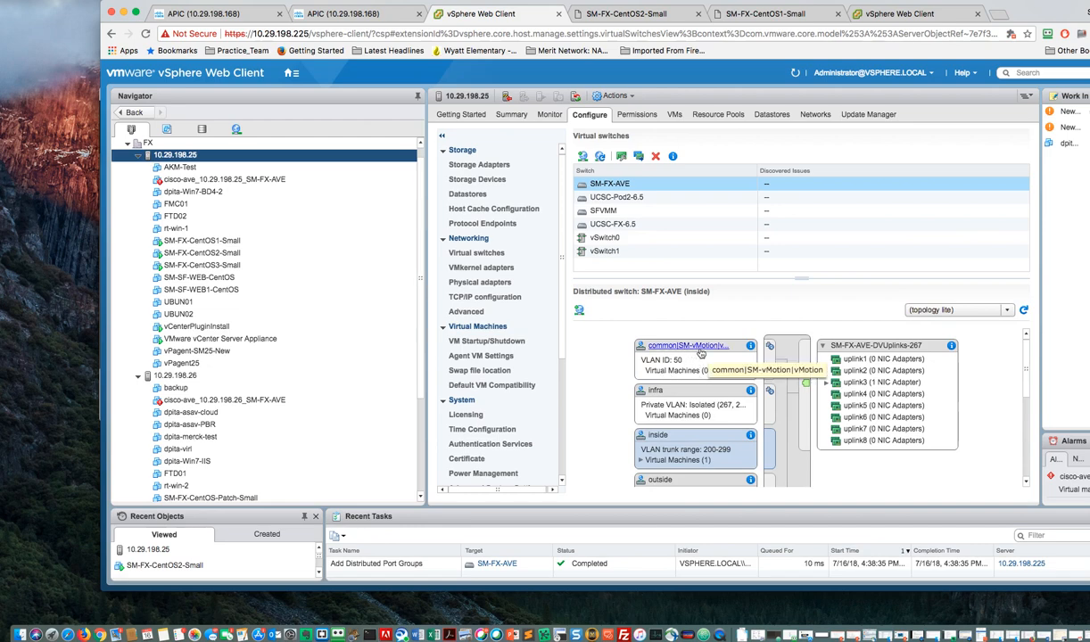
scroll(694, 351, "down", 3)
scroll(691, 351, "up", 3)
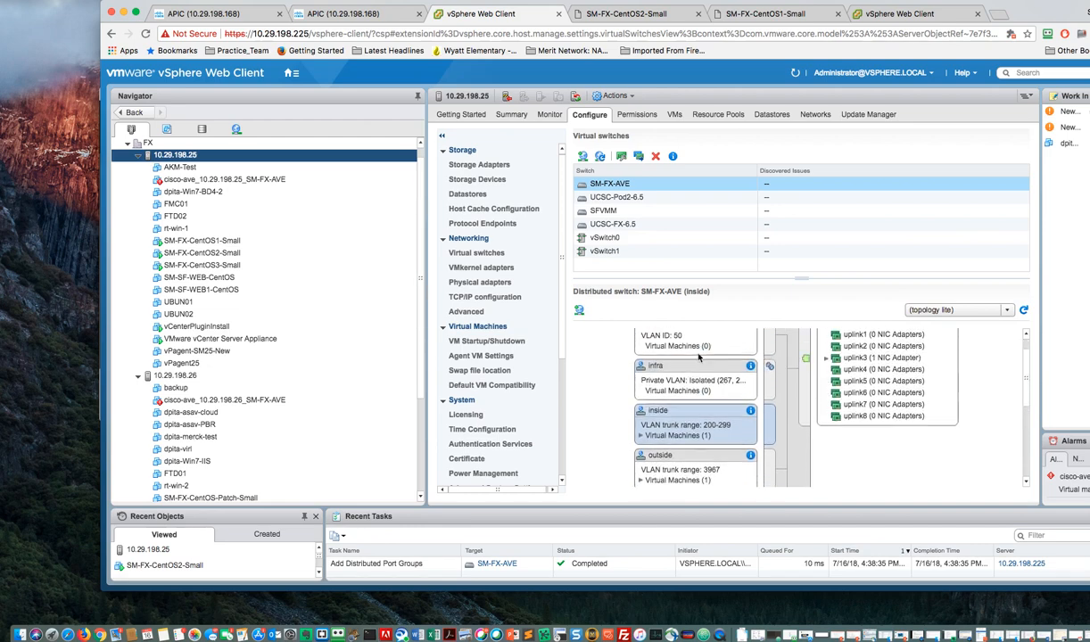
left_click(686, 348)
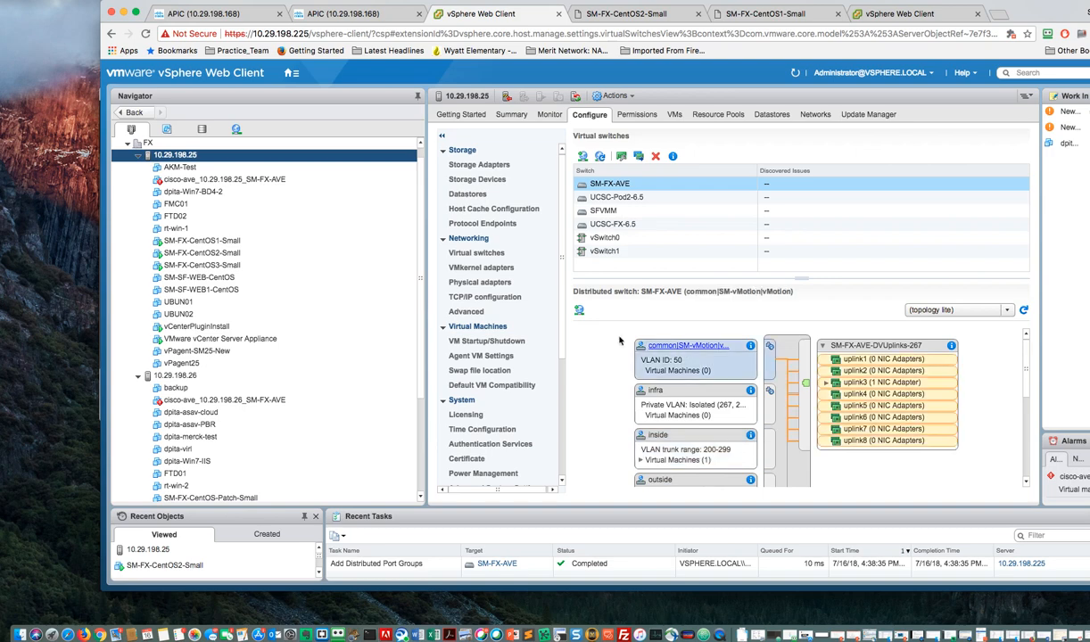
- Start adding a VMkernel network adapter on the common|SM-vMotion|vMotion network of host 10.29.198.25, with the vMotion service enabled
left_click(580, 310)
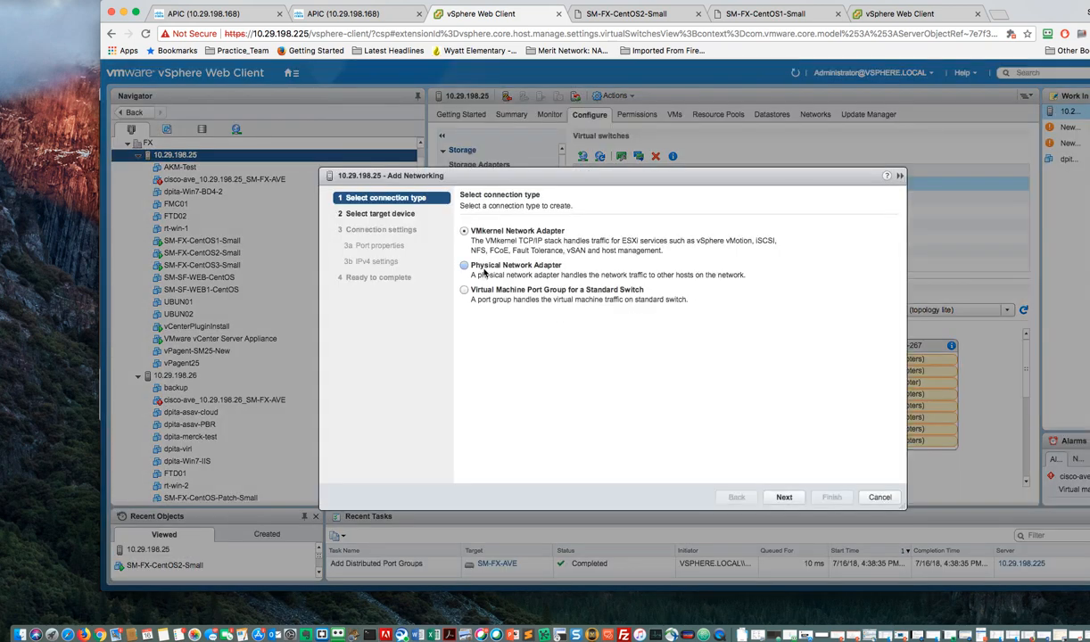
left_click(784, 498)
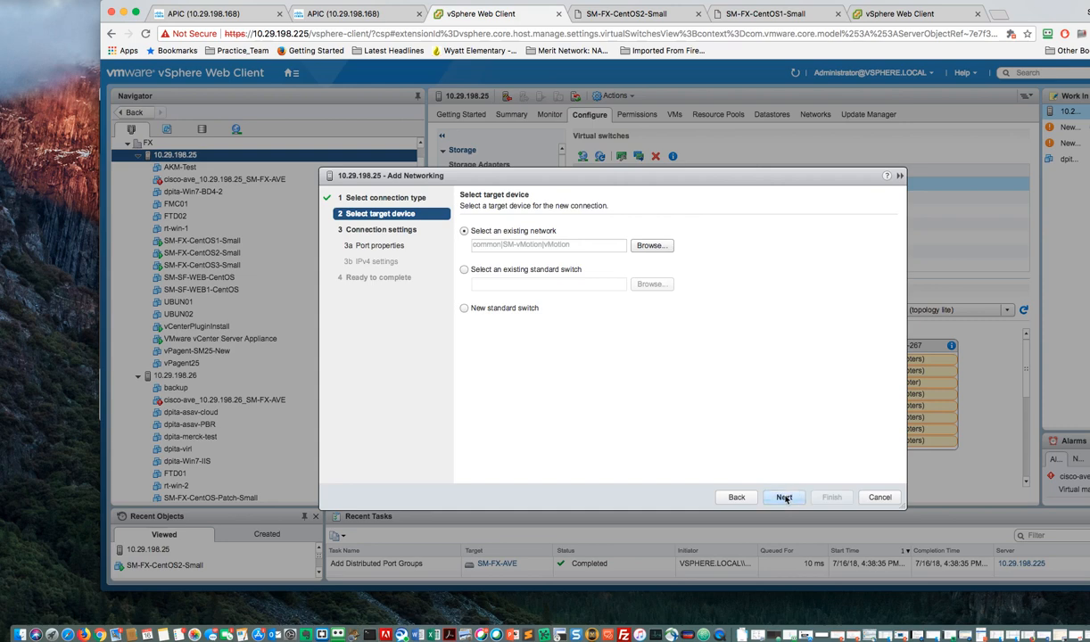
left_click(784, 498)
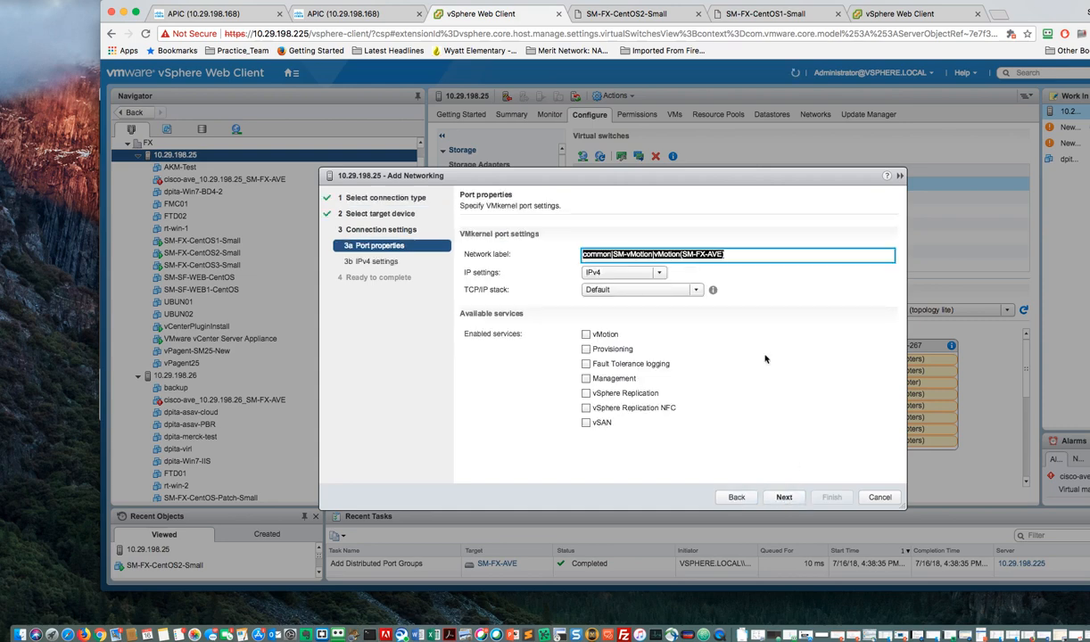
left_click(612, 336)
left_click(784, 498)
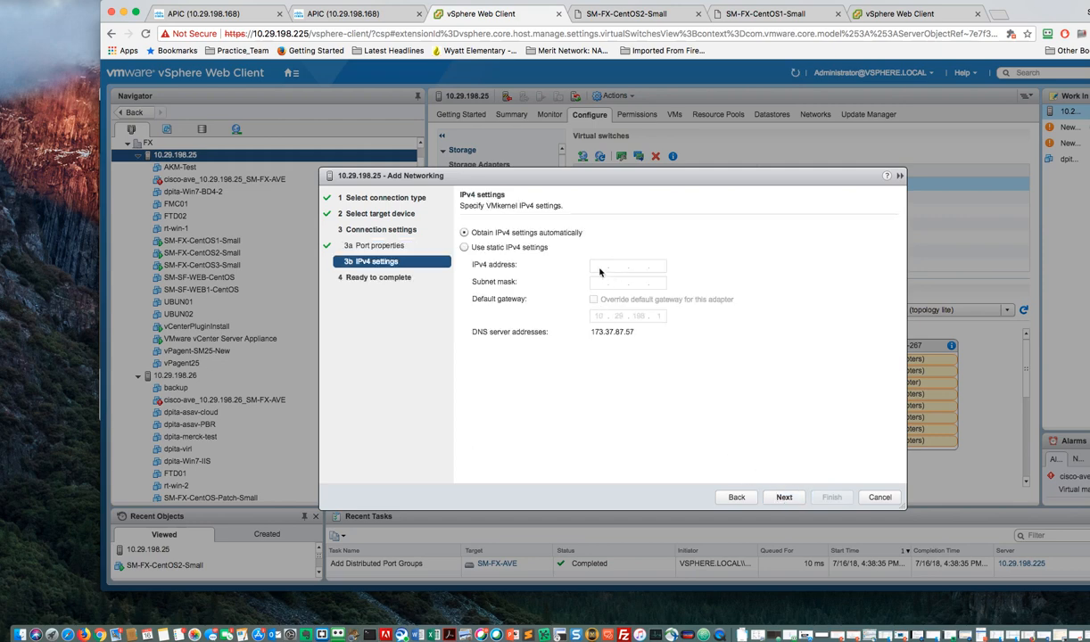
- Use static IPv4 settings with address 192.168.1.25 and override the adapter's default gateway with 192.168.1.1
left_click(464, 247)
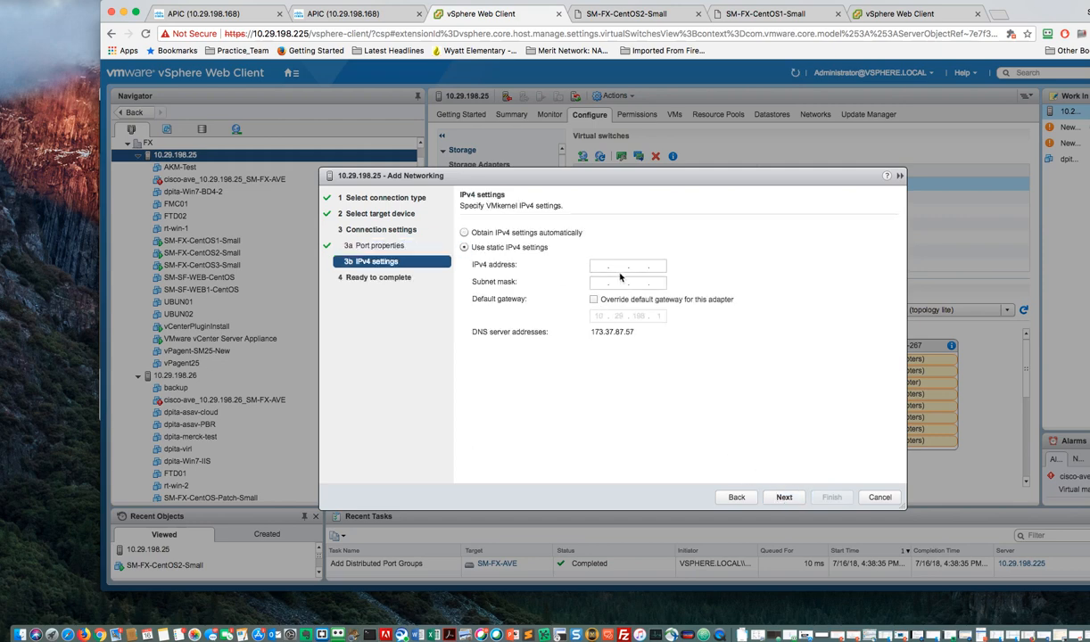
left_click(597, 266)
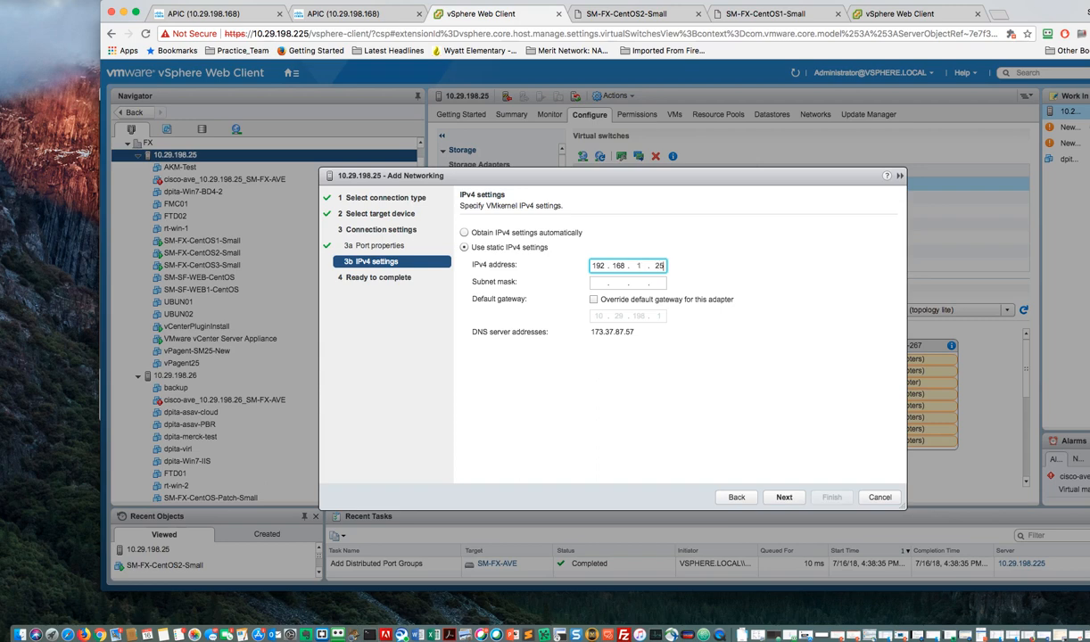
left_click(782, 497)
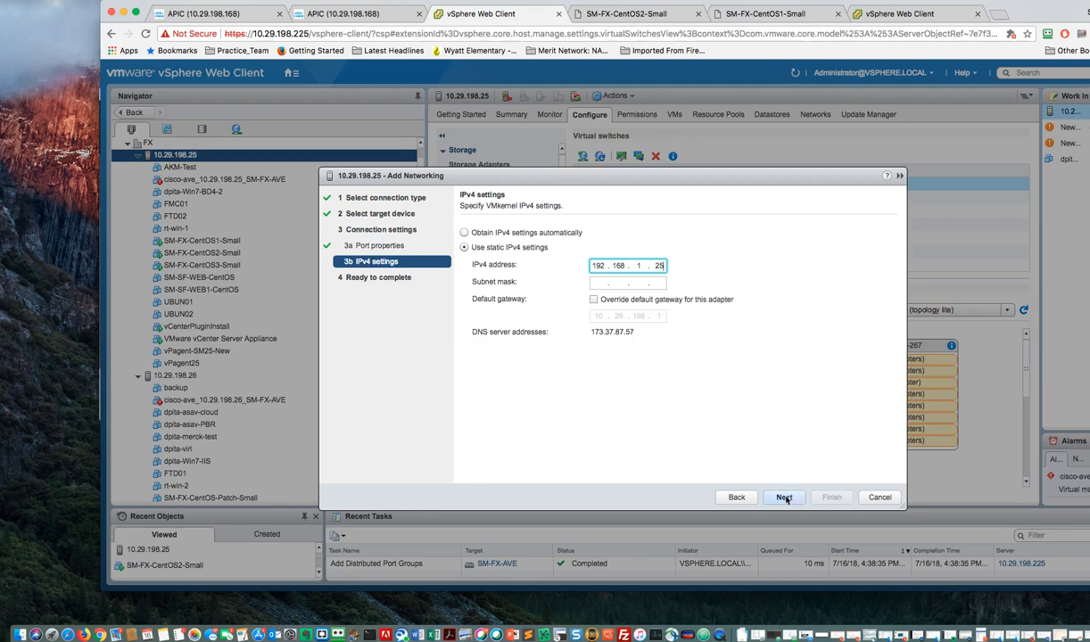
left_click(593, 300)
left_click(591, 315)
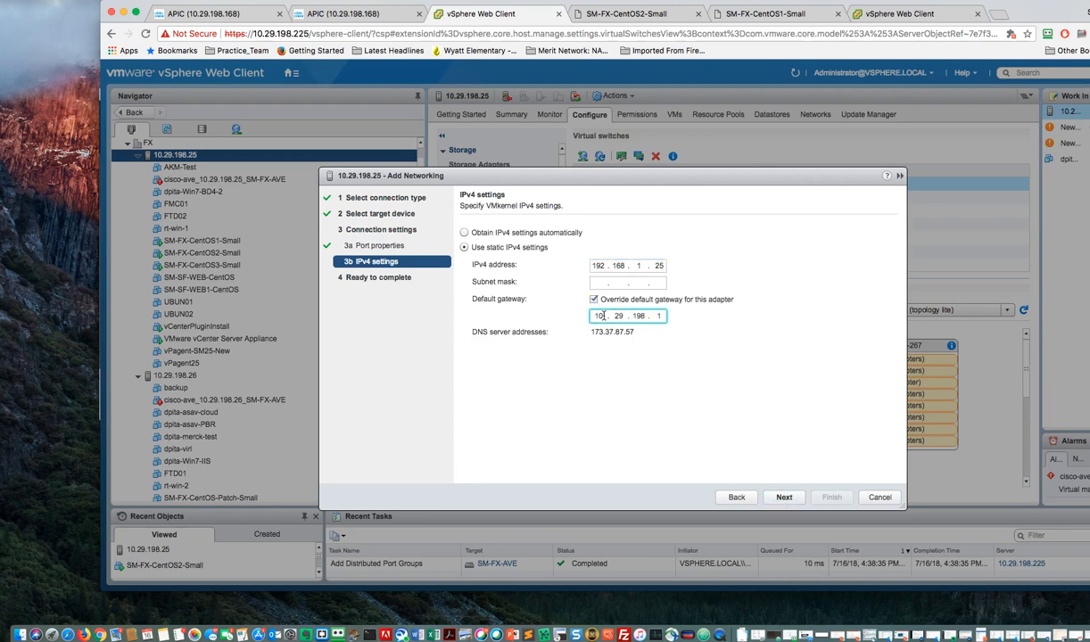
type("192")
key("BackSpace")
type("168 . 1")
left_click(785, 499)
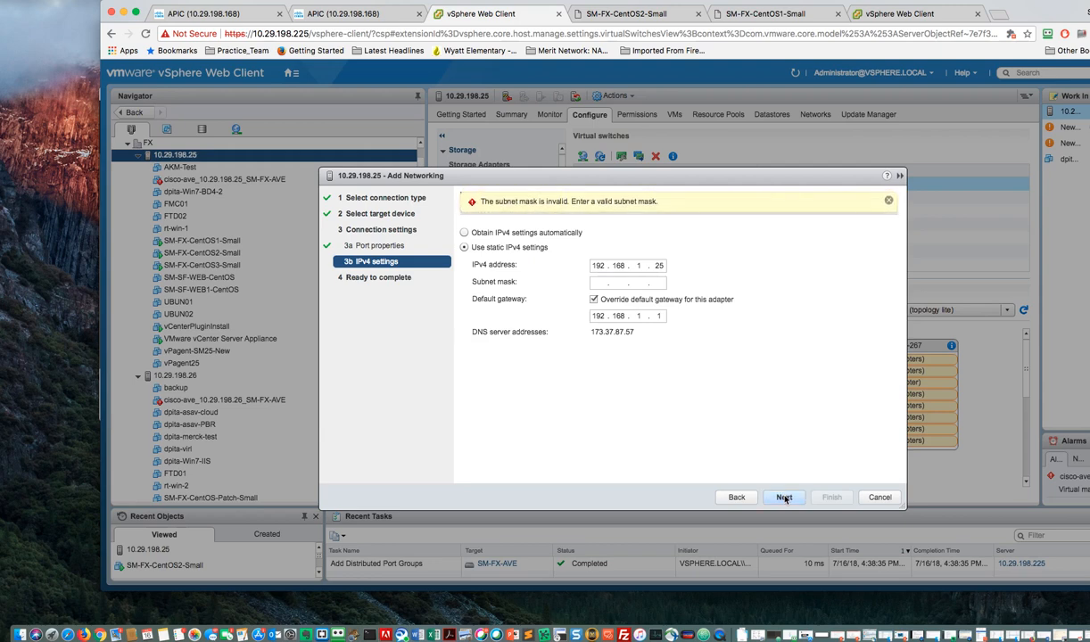
- Set the subnet mask to 255.255.255.0 and finish adding the VMkernel adapter to host 10.29.198.25
left_click(597, 282)
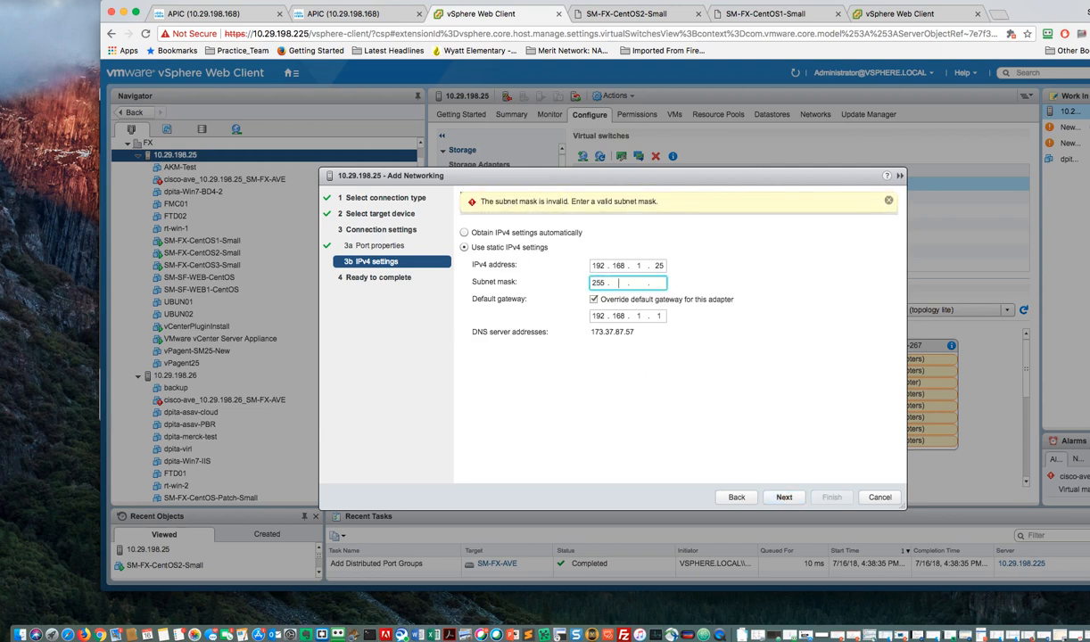
type("255")
left_click(781, 496)
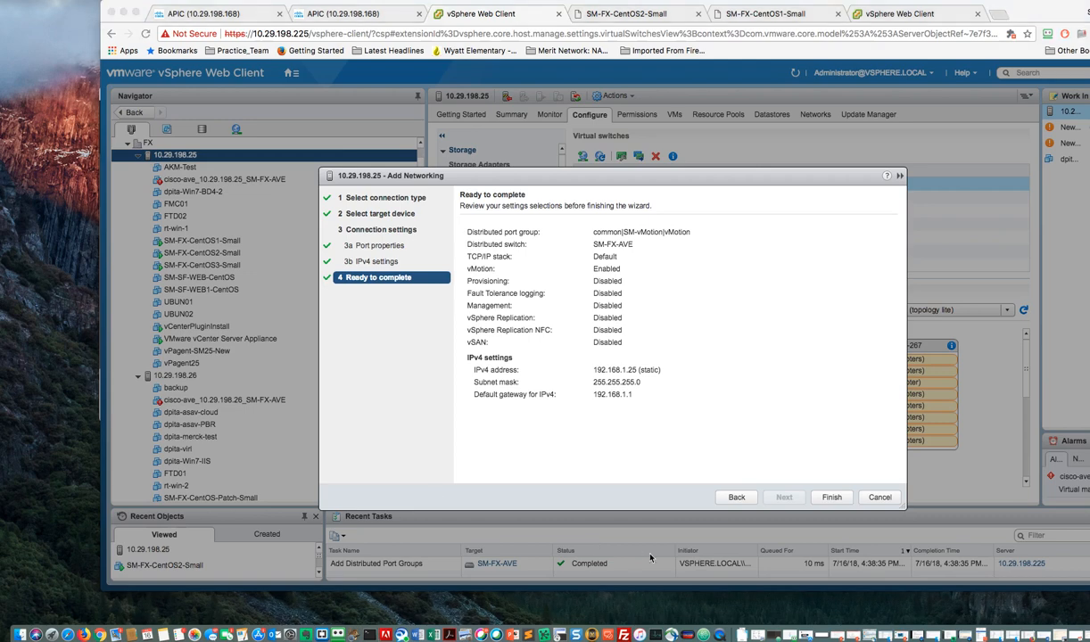
left_click(831, 498)
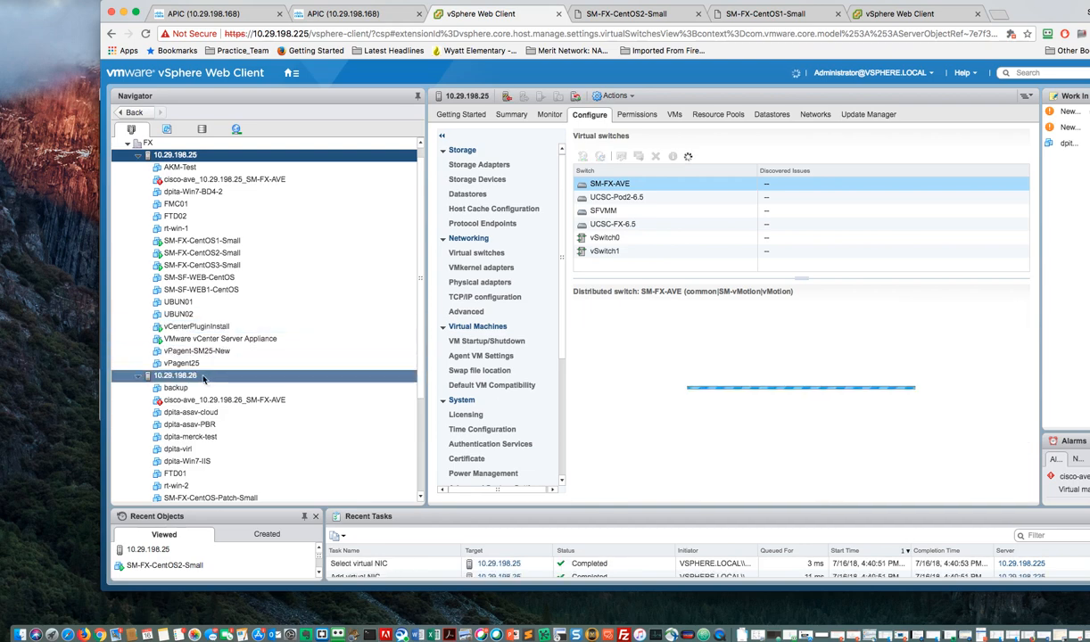
- On host 10.29.198.26, show the SM-FX-AVE switch with the topology lite filter and select the common|SM-vMotion|vMotion port group
left_click(174, 375)
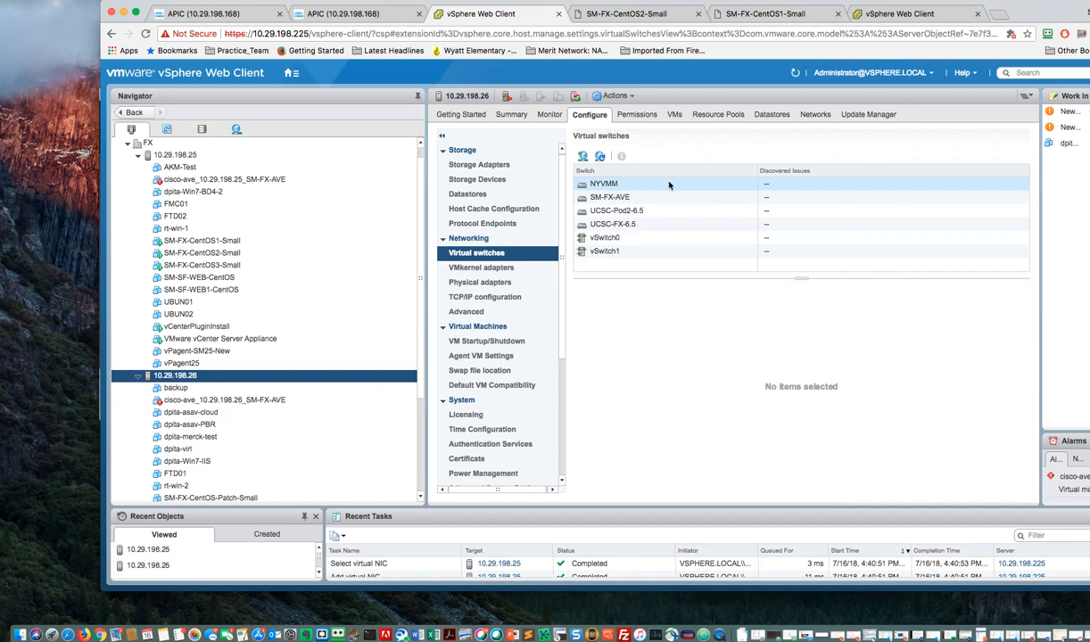
left_click(604, 198)
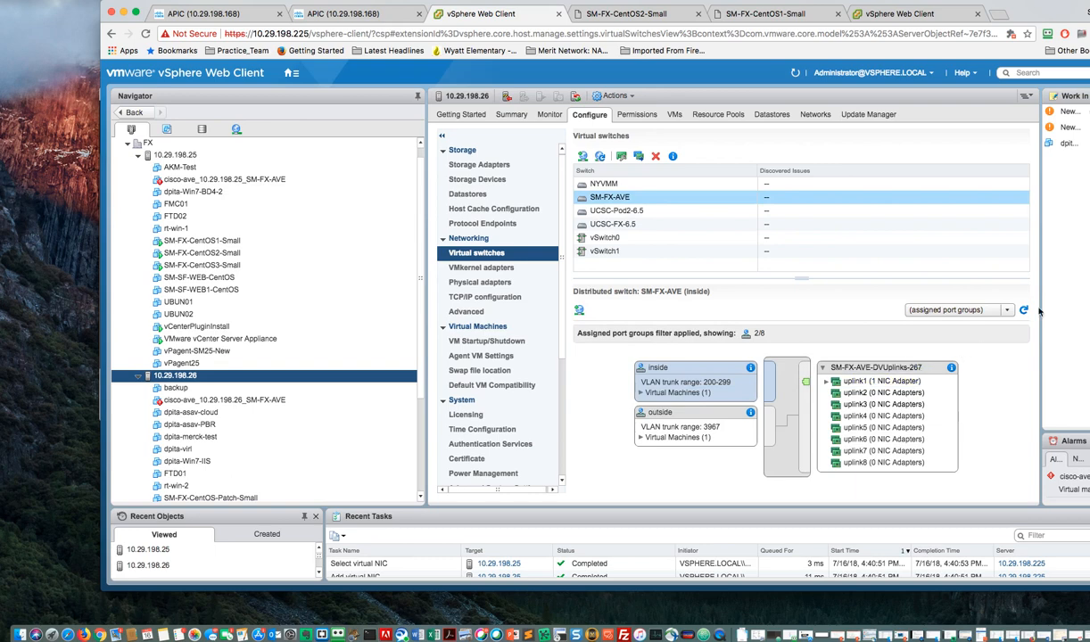
left_click(965, 309)
left_click(932, 337)
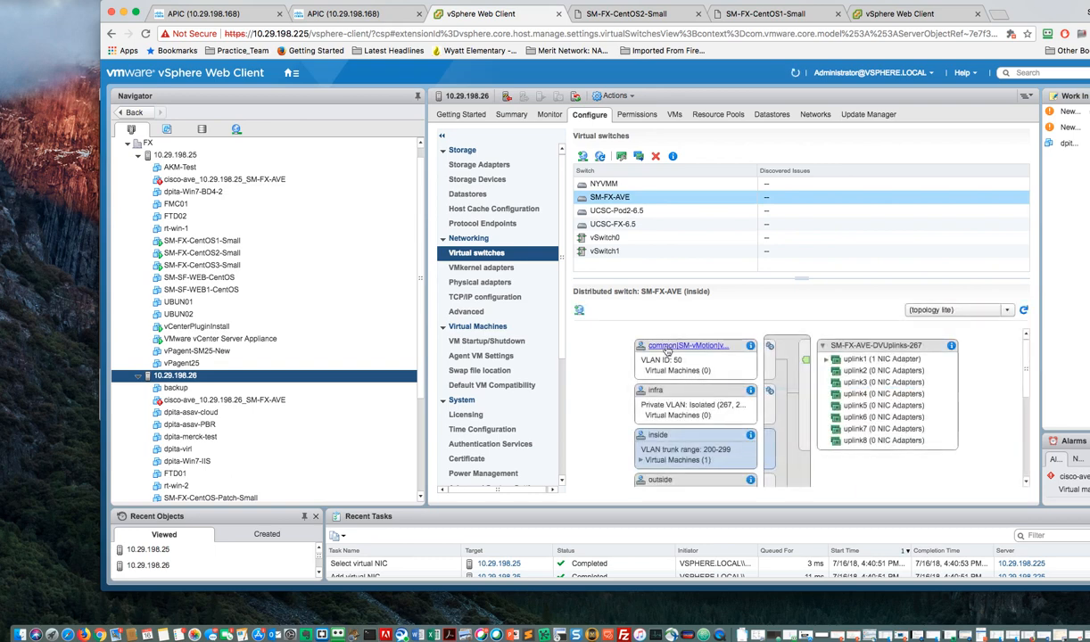
left_click(693, 366)
- Start adding a VMkernel network adapter on the vMotion network of host 10.29.198.26, enabling the vMotion service
left_click(579, 310)
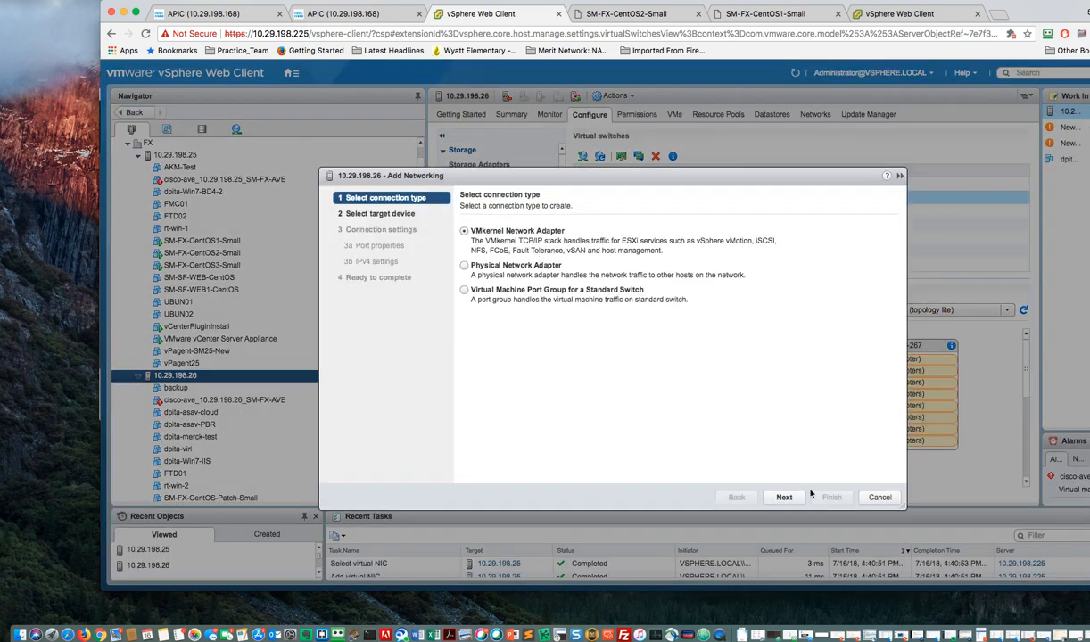
left_click(783, 497)
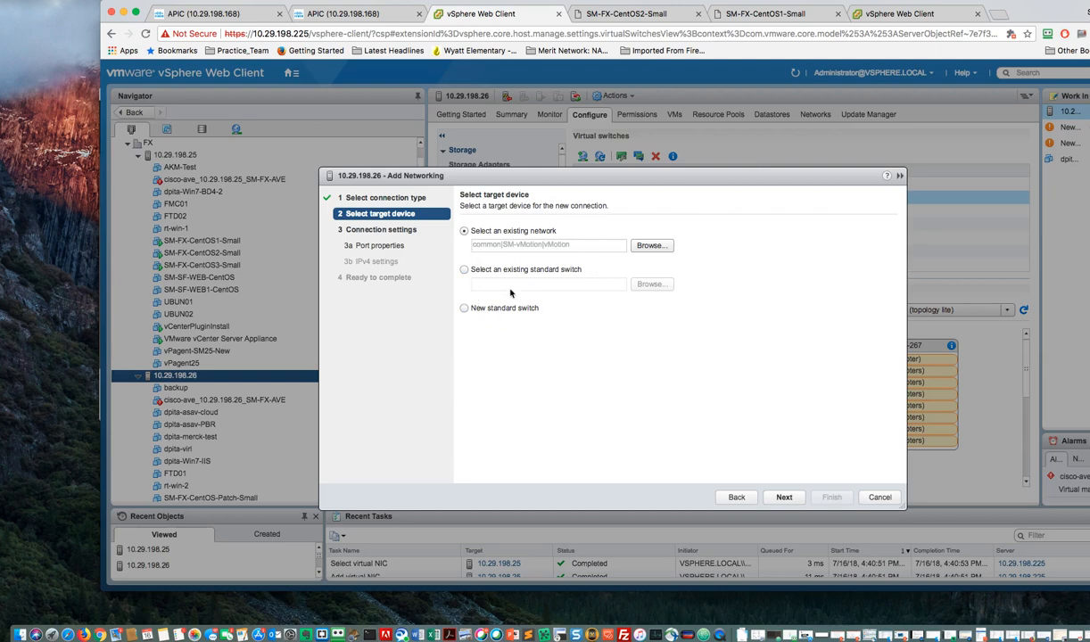
left_click(784, 499)
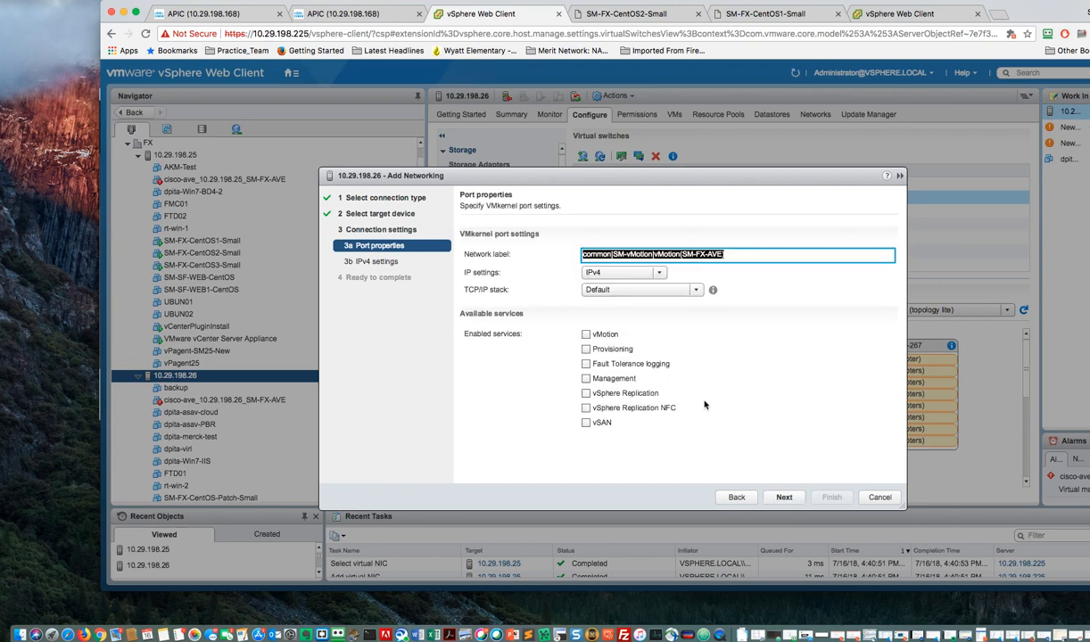
left_click(586, 335)
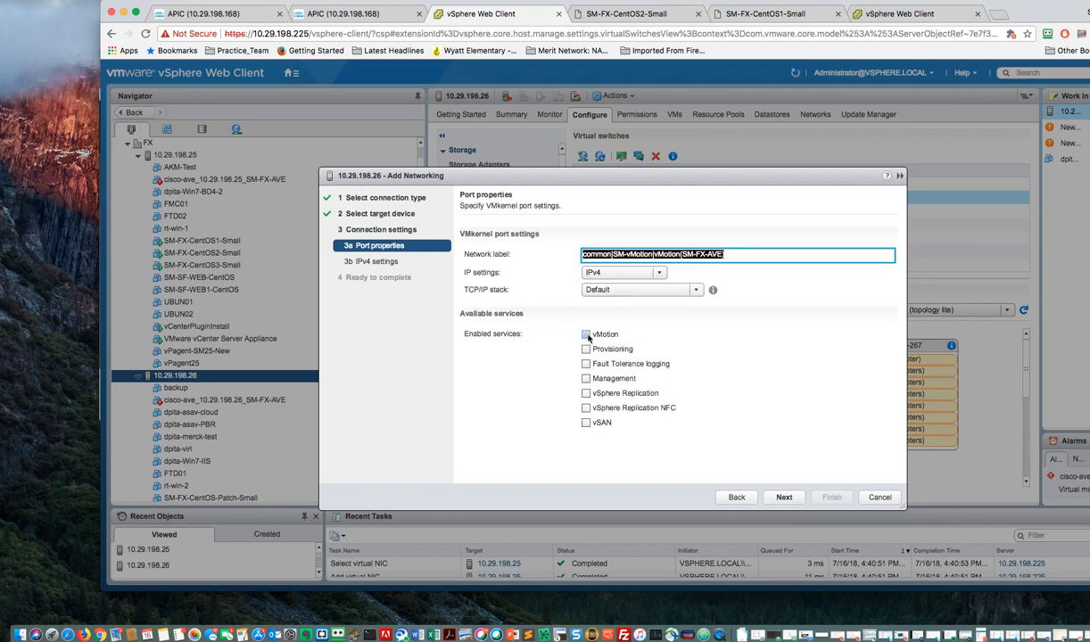
left_click(783, 498)
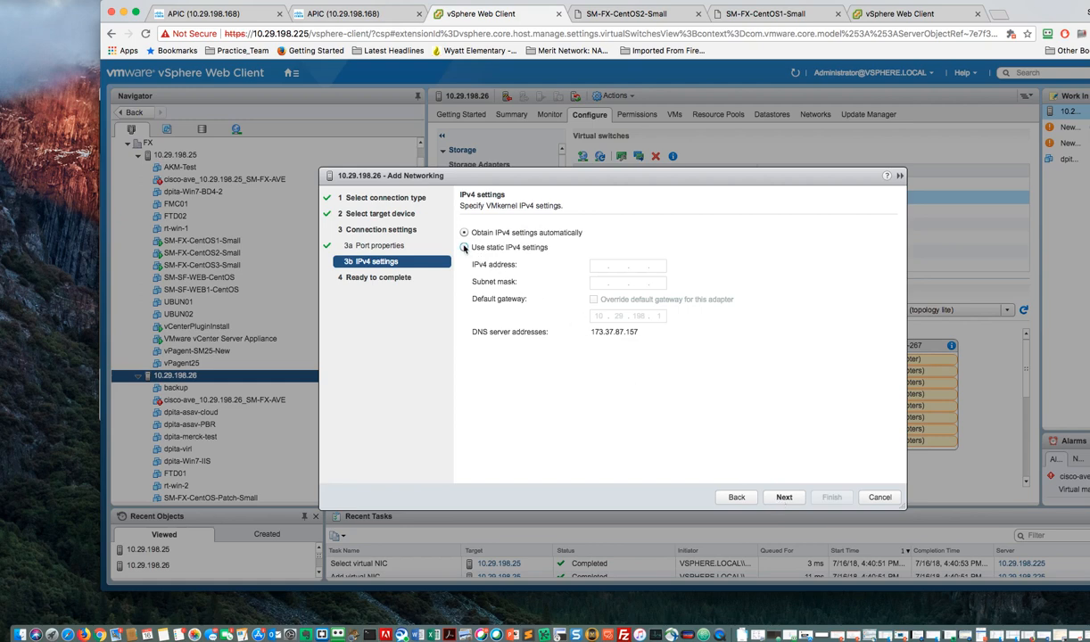
- Give the adapter static IPv4 address 192.168.1.26, subnet mask 255.255.255.0 and overriding gateway 192.168.1.1, and finish adding it
left_click(464, 247)
left_click(597, 266)
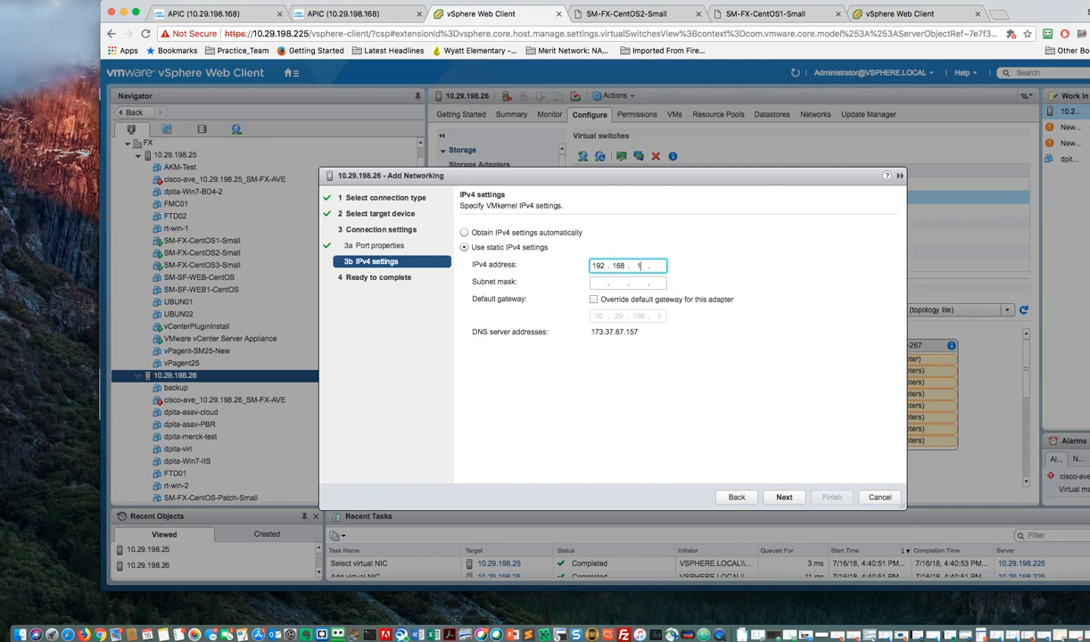
left_click(597, 283)
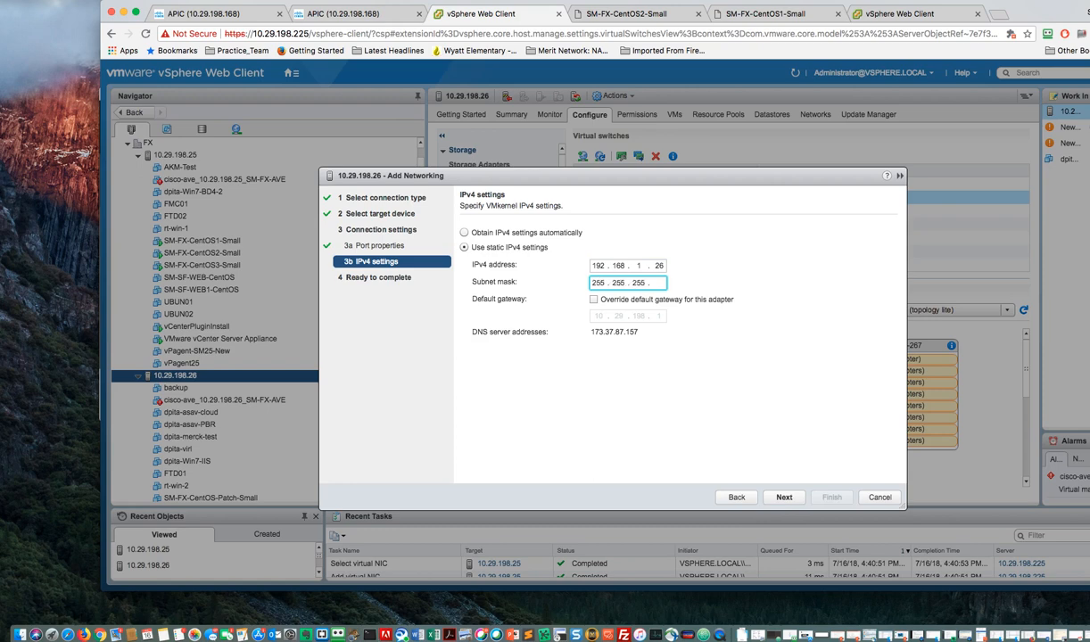
left_click(593, 300)
double_click(600, 315)
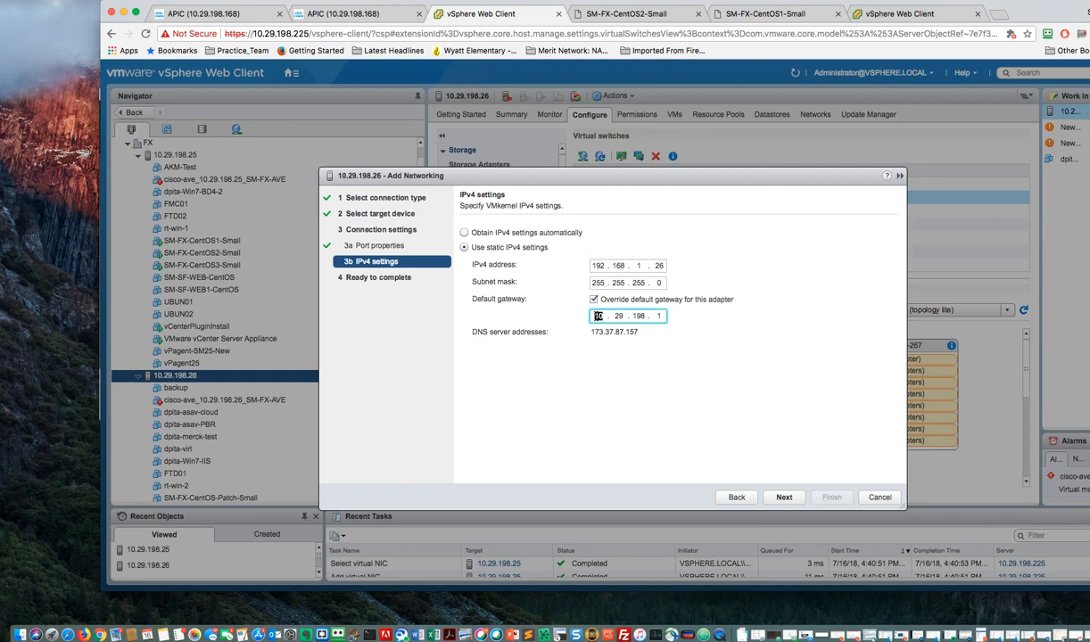
type("192 . 168 . 1")
left_click(780, 497)
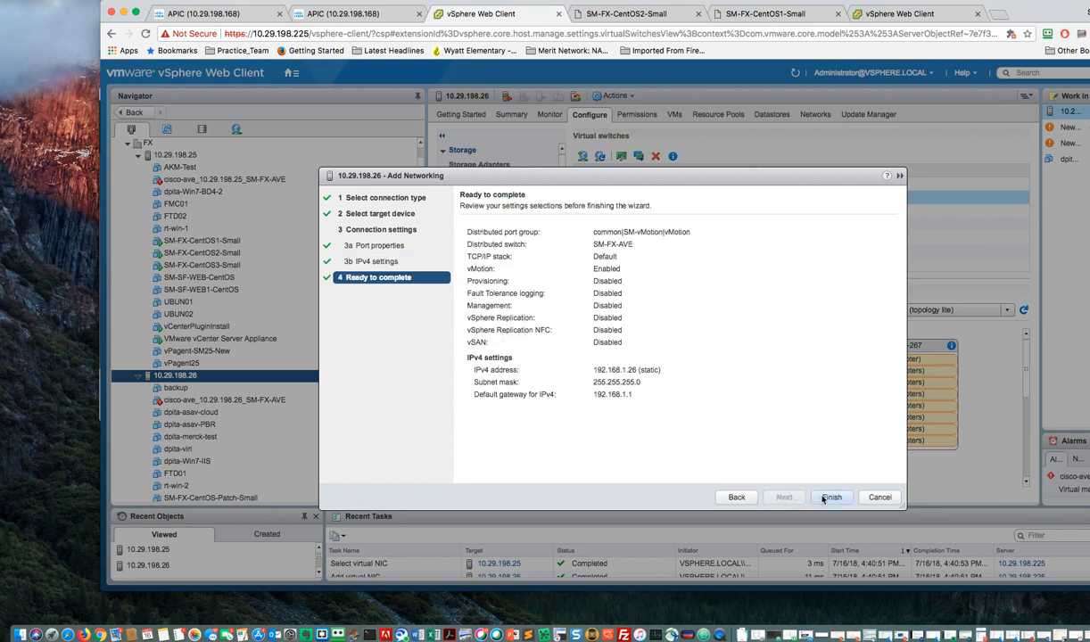
left_click(825, 498)
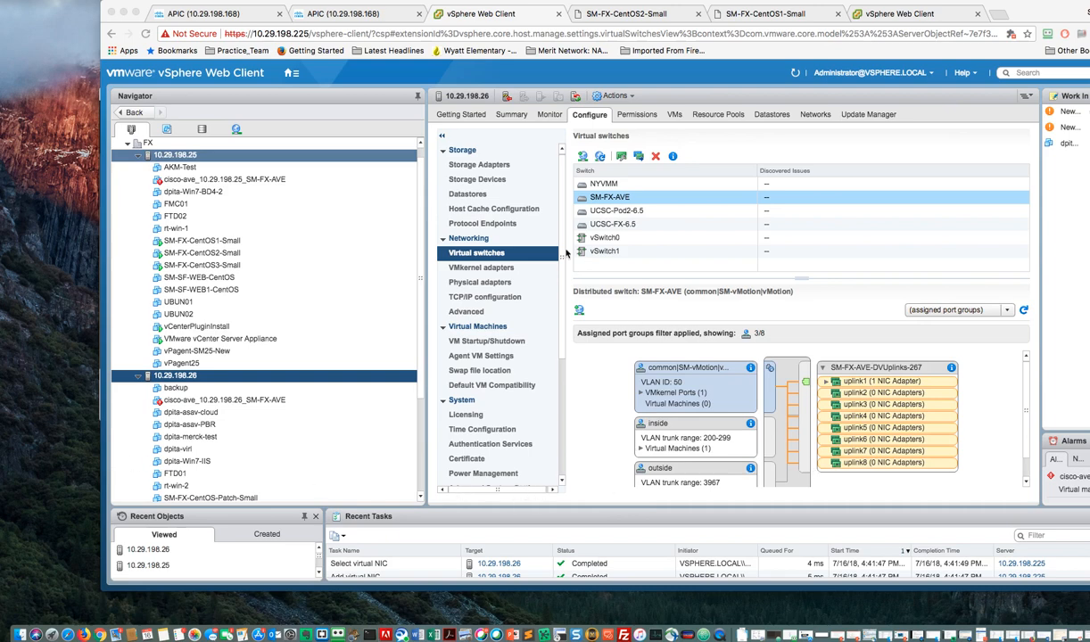
- Switch to APIC and examine the vMotion EPG's operational client endpoints, widening the IP column to read the addresses
left_click(225, 14)
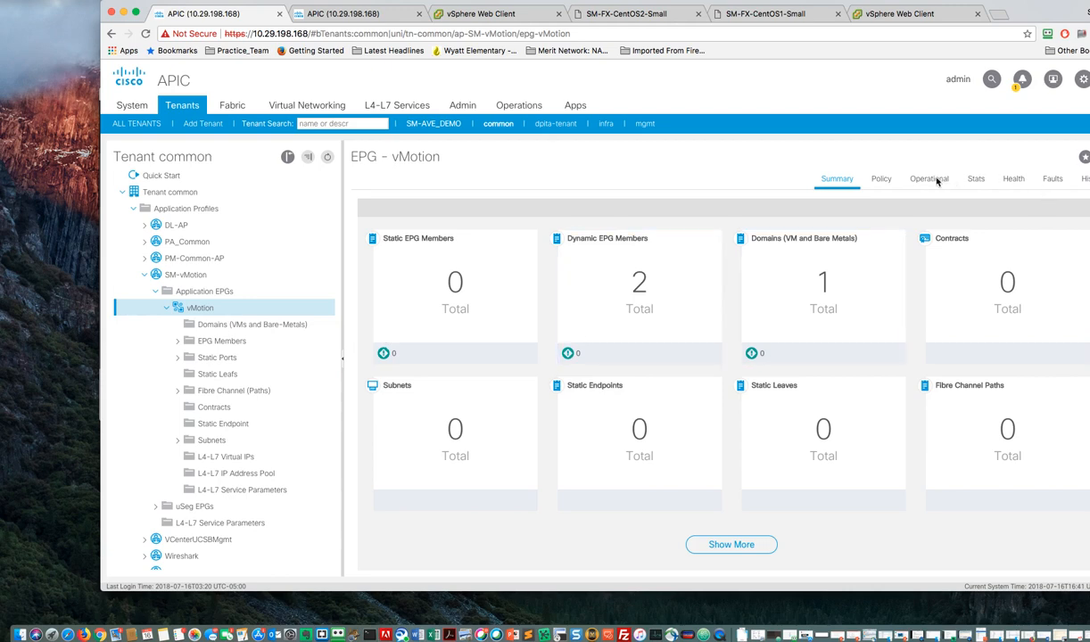
left_click(932, 180)
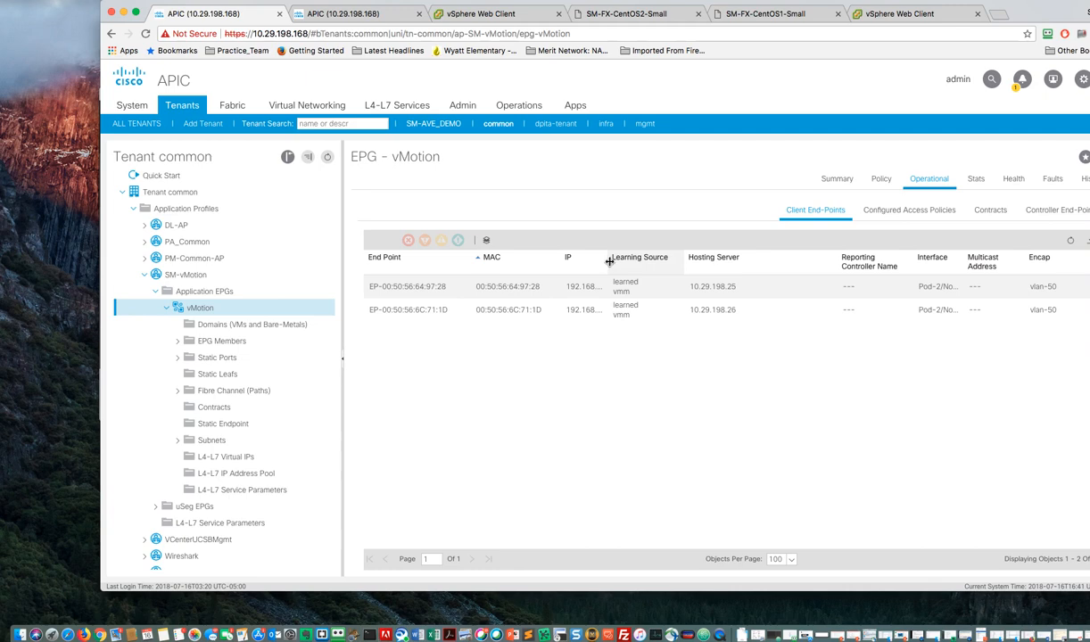
left_click_drag(609, 262, 657, 261)
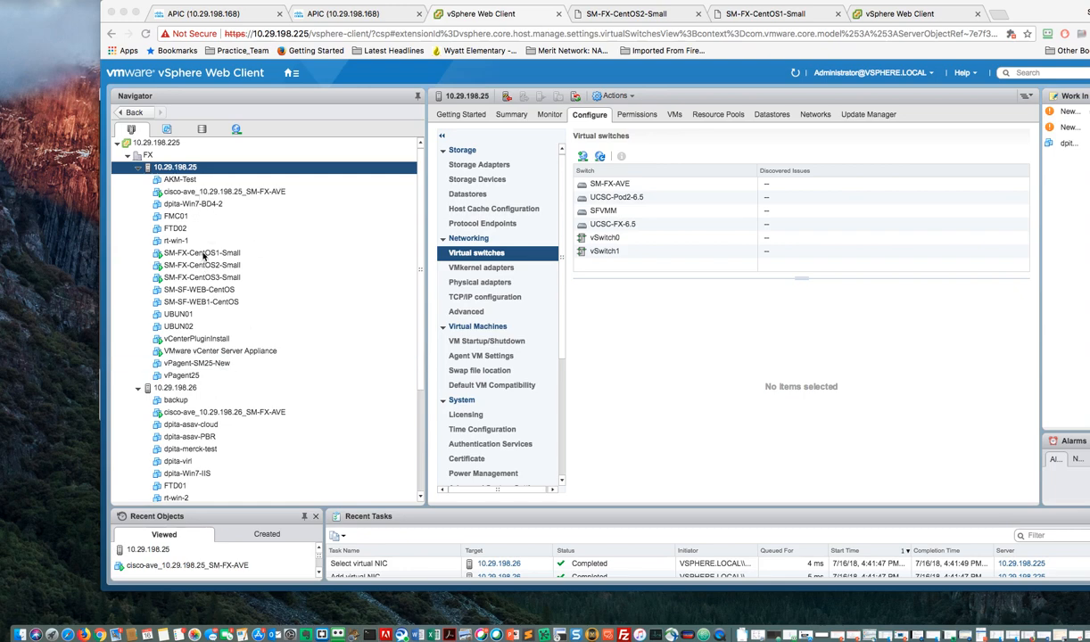
left_click(204, 256)
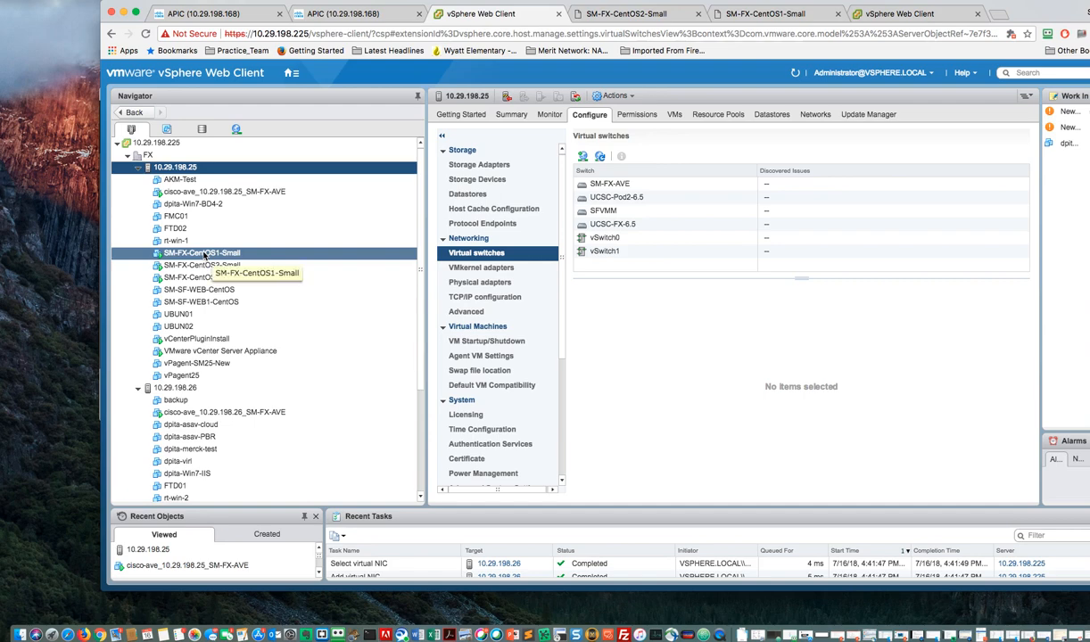
right_click(206, 255)
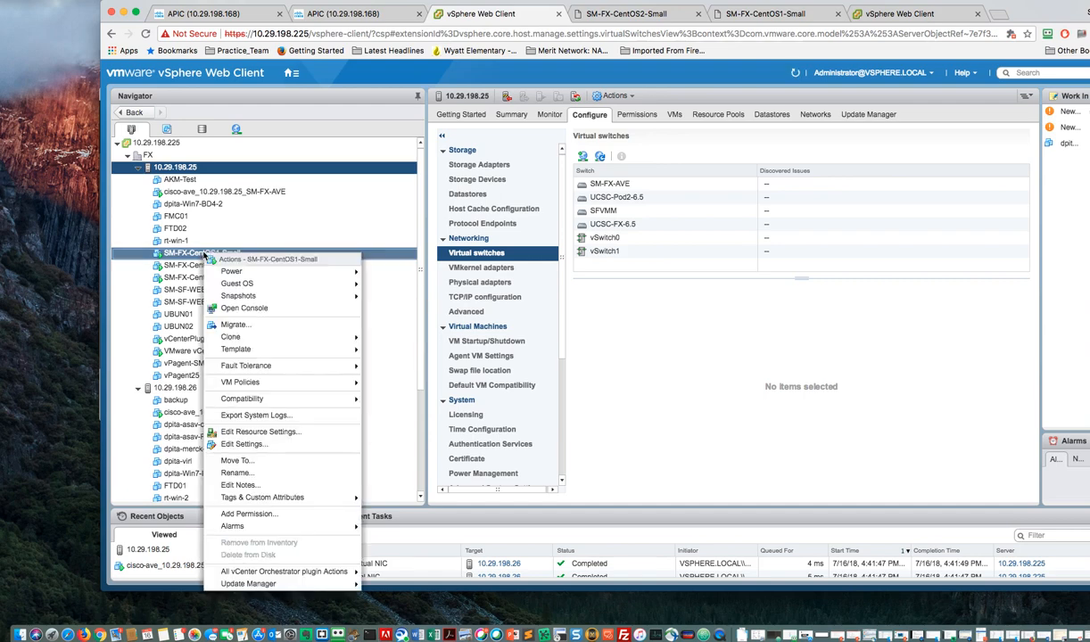
scroll(206, 255, "down", 4)
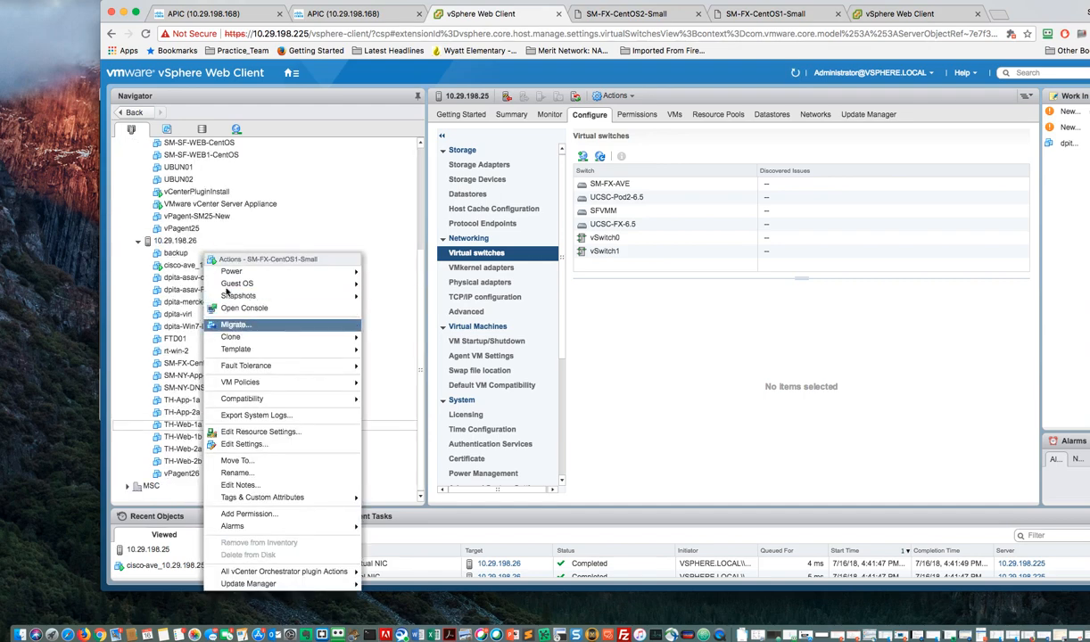
left_click(254, 192)
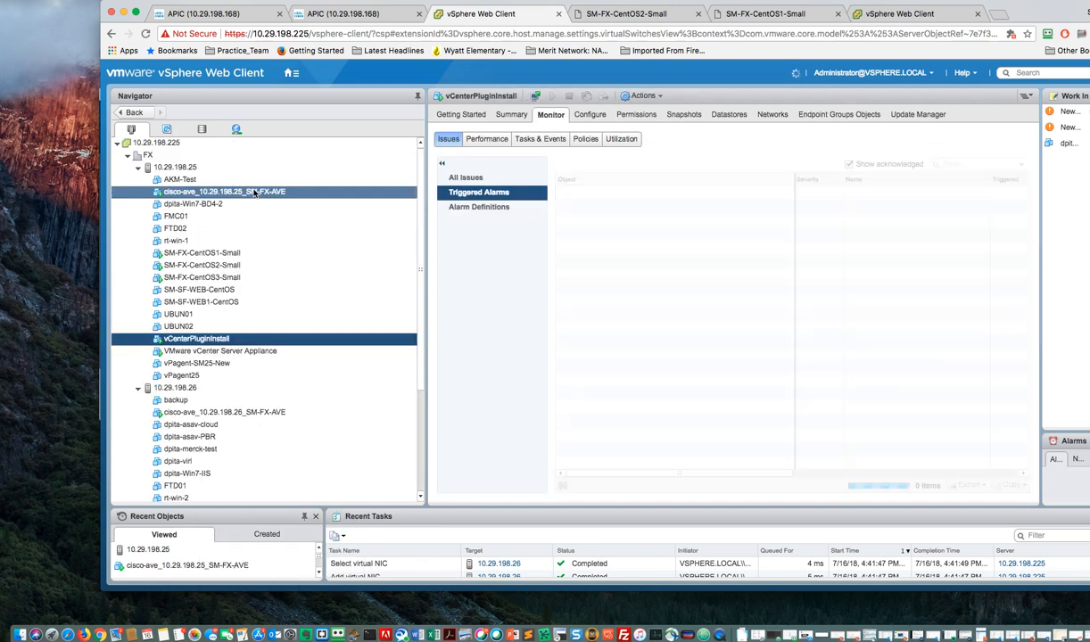
- Start migrating the SM-FX-CentOS1-Small VM by changing its compute resource only, with host 10.29.198.26 as the destination
left_click(214, 255)
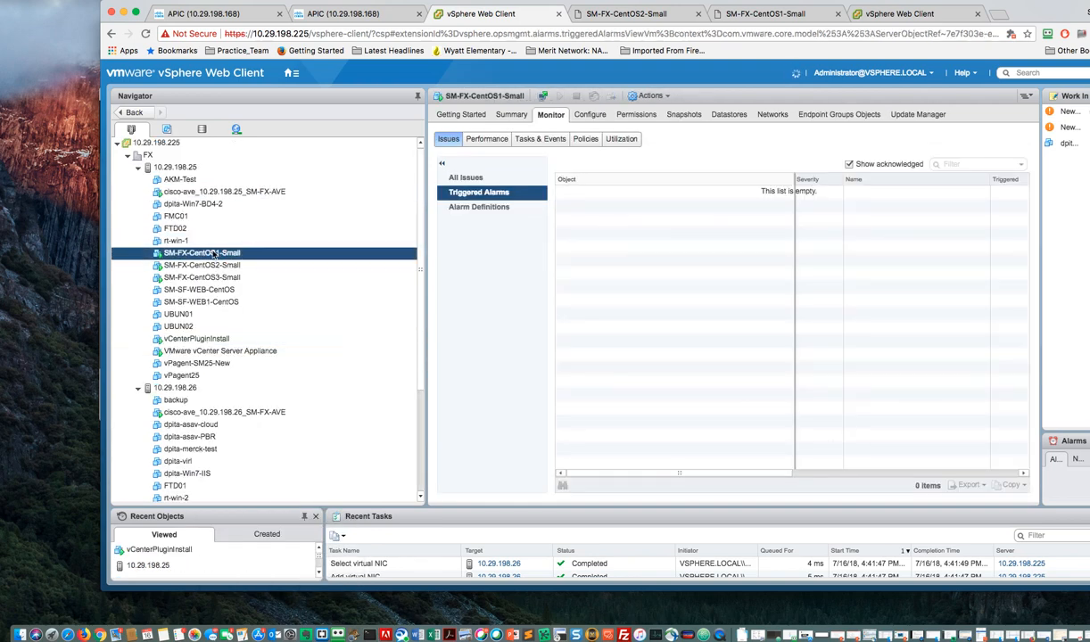
scroll(214, 254, "down", 5)
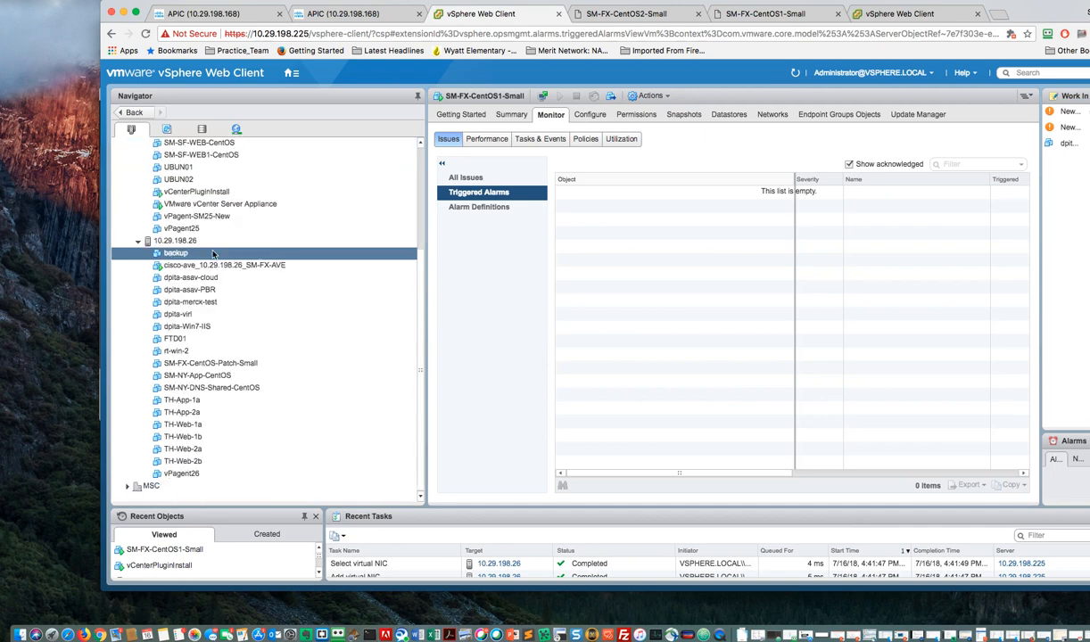
scroll(214, 255, "up", 5)
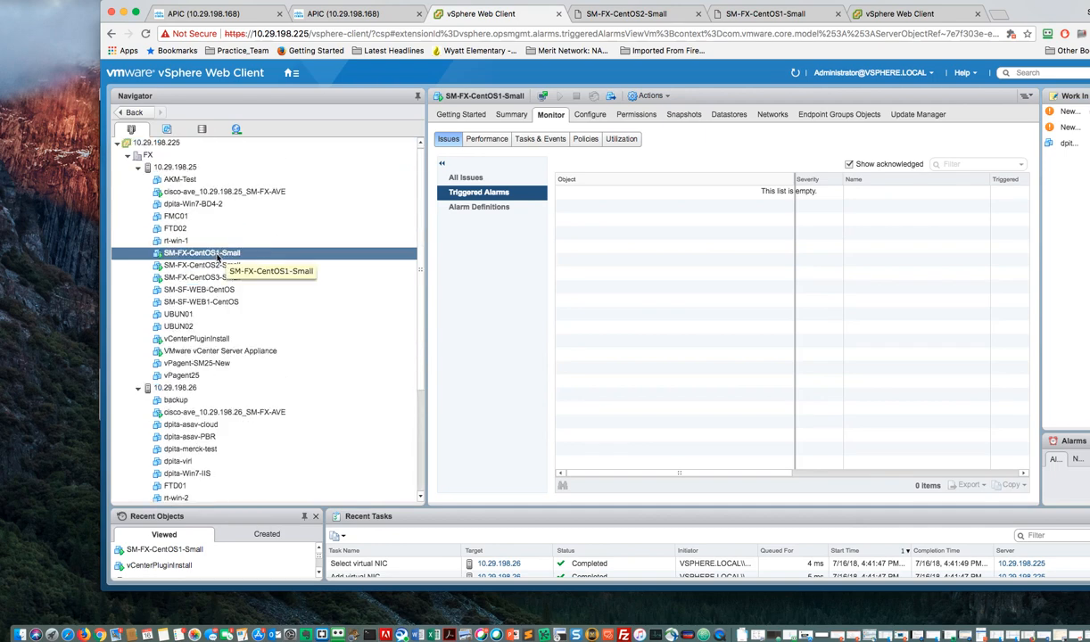
scroll(218, 258, "down", 1)
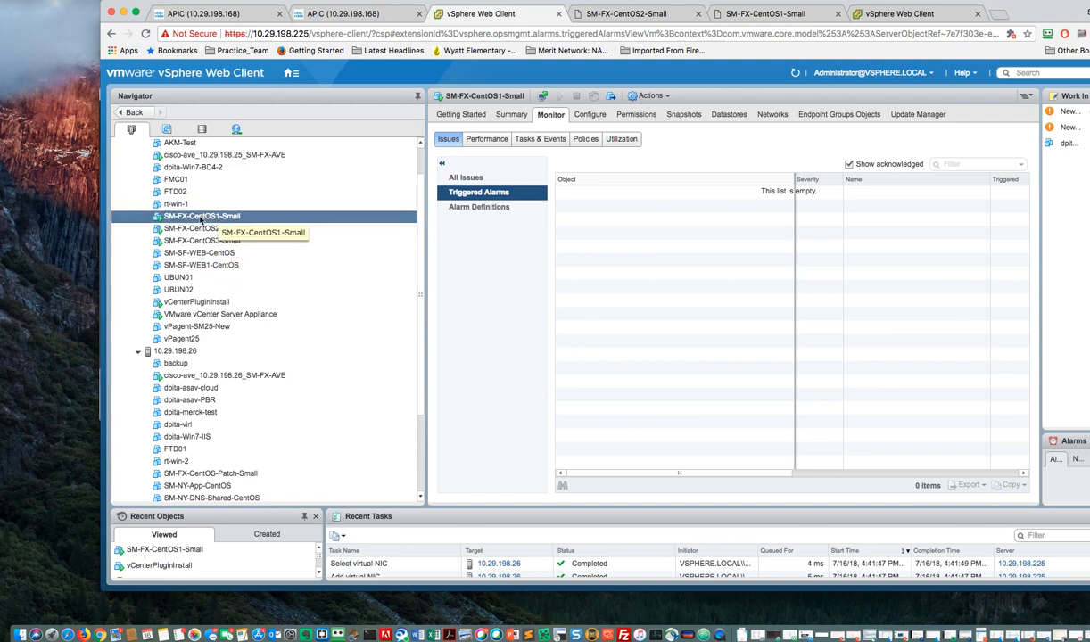
right_click(202, 219)
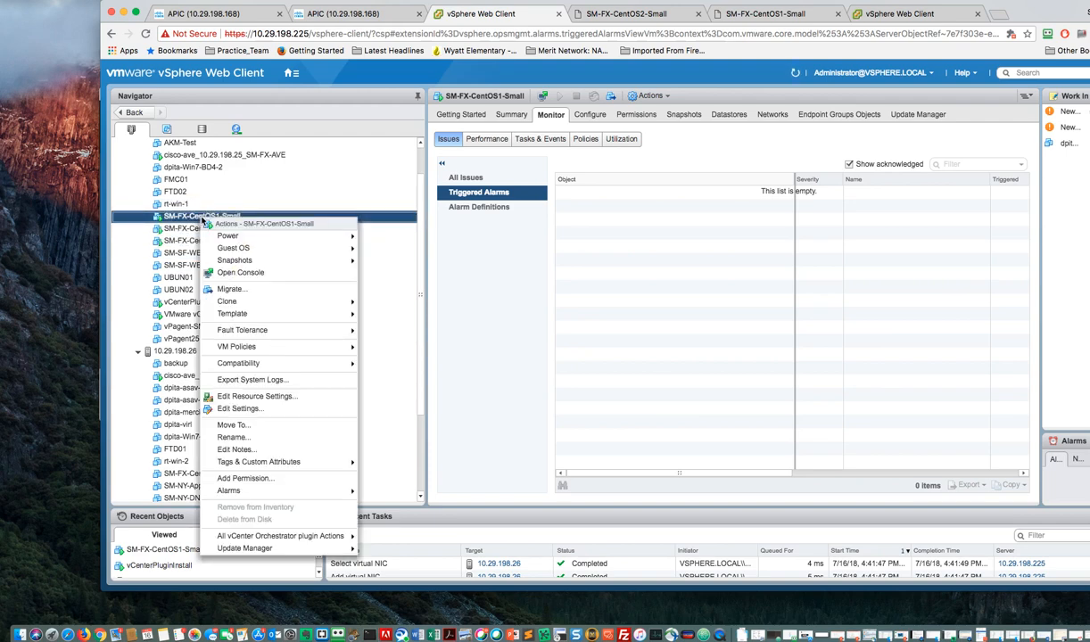
left_click(233, 290)
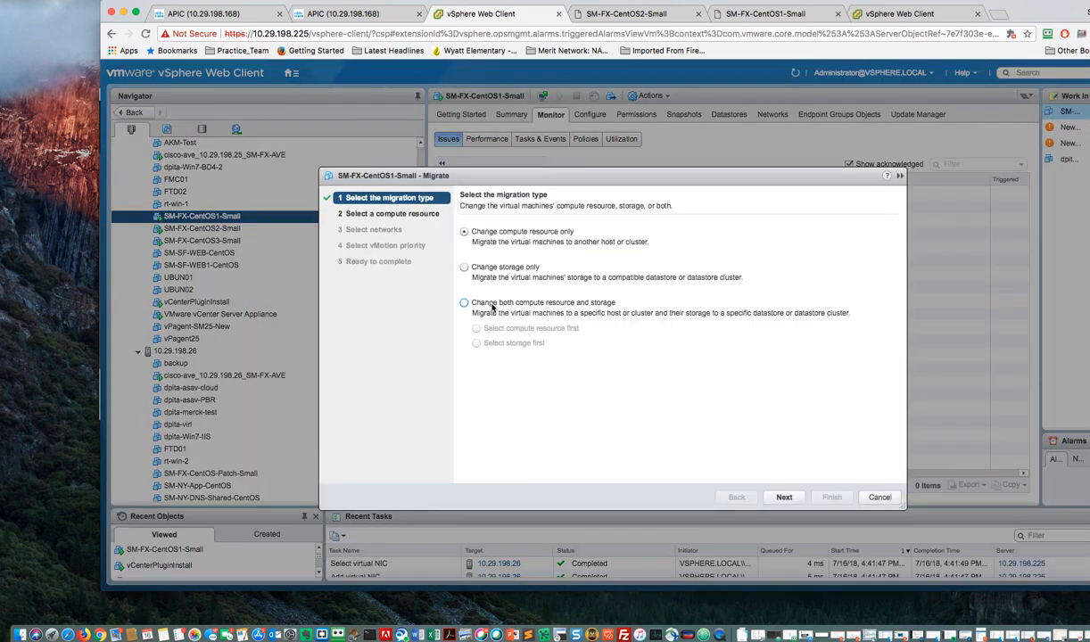
left_click(783, 496)
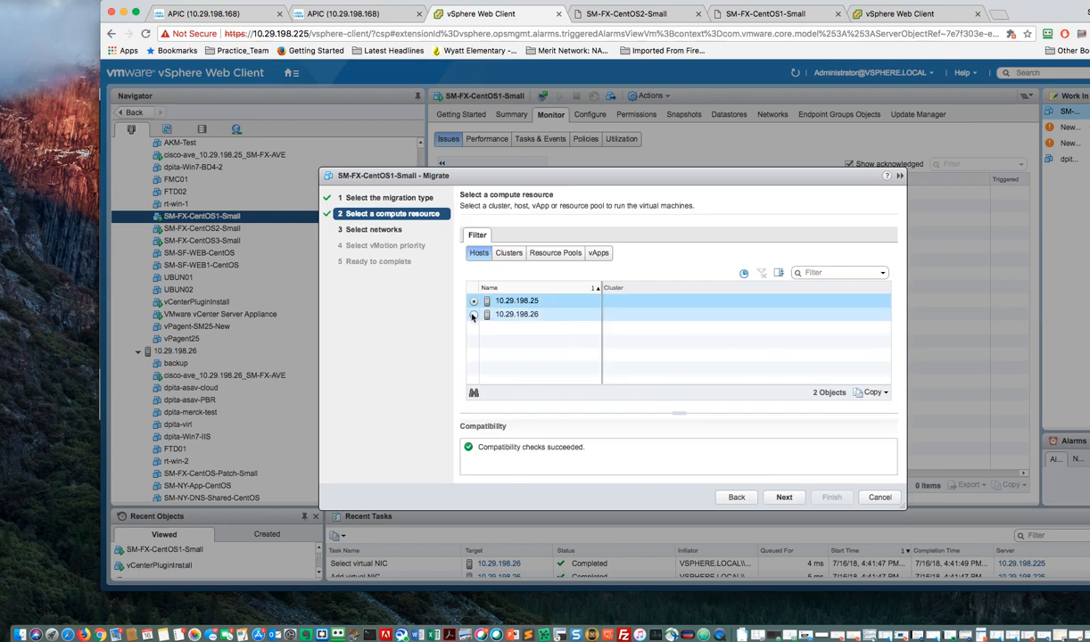
left_click(473, 315)
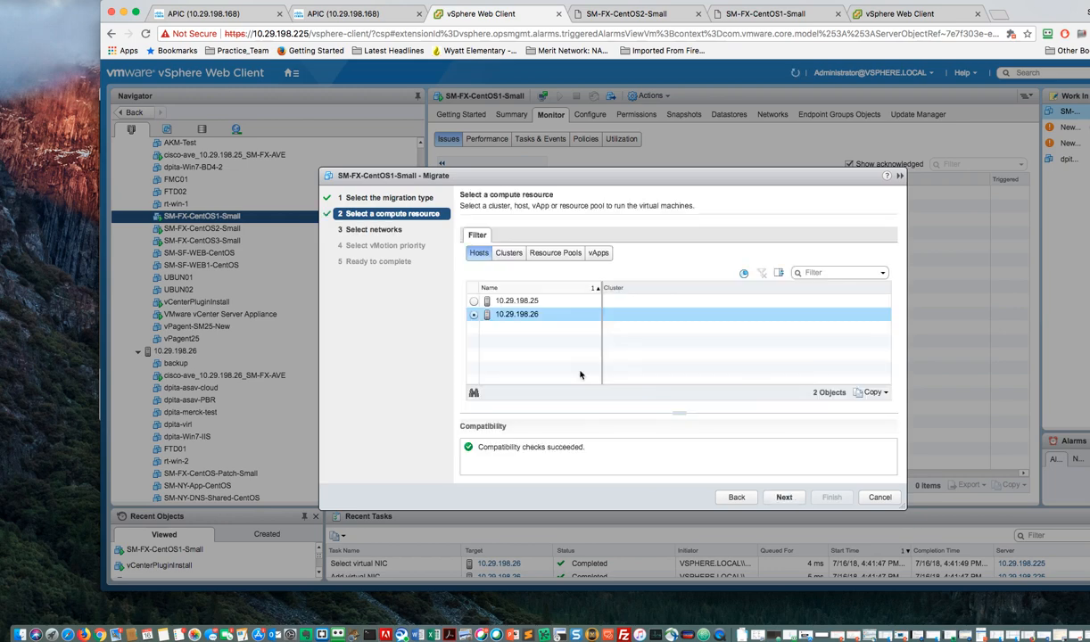
left_click(785, 497)
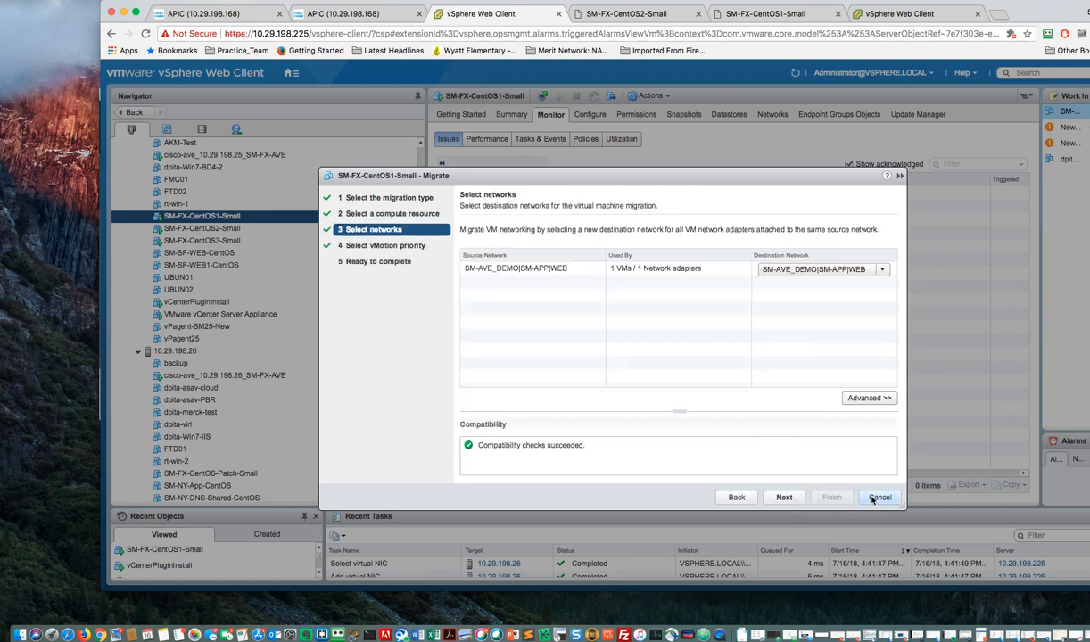
- Keep SM-AVE_DEMO|SM-APP|WEB as the destination network, schedule vMotion with high priority, and finish the migration setup
left_click(784, 497)
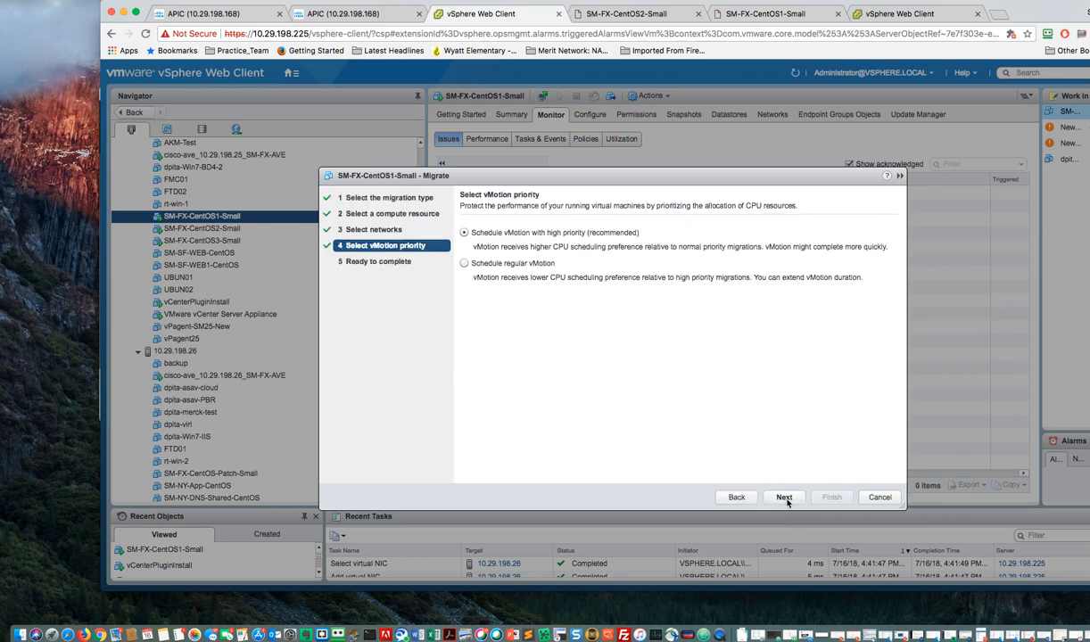
left_click(784, 498)
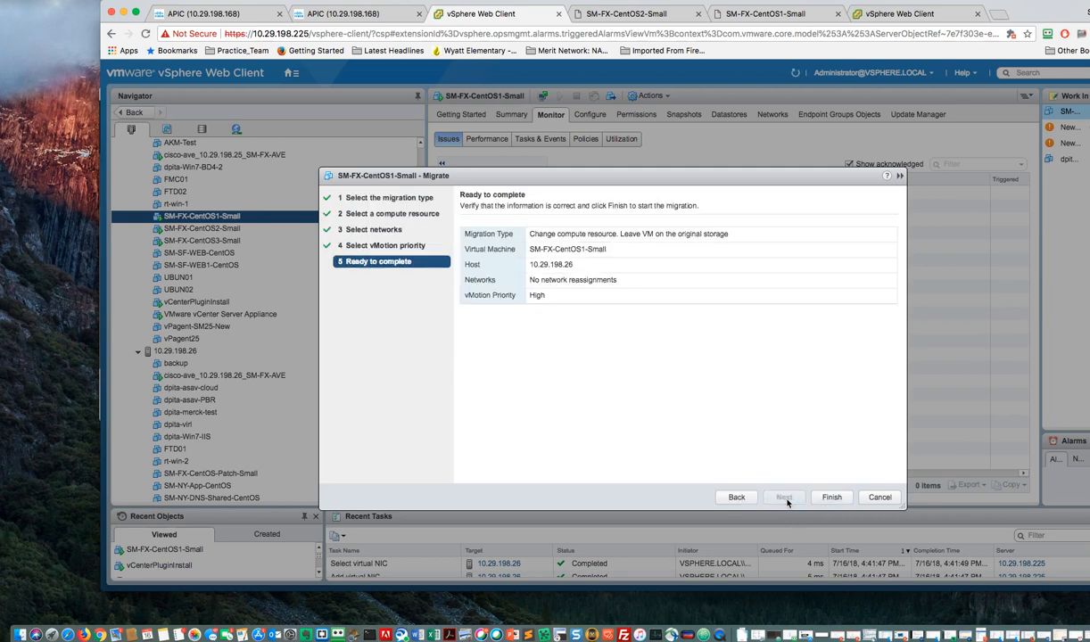
left_click(831, 497)
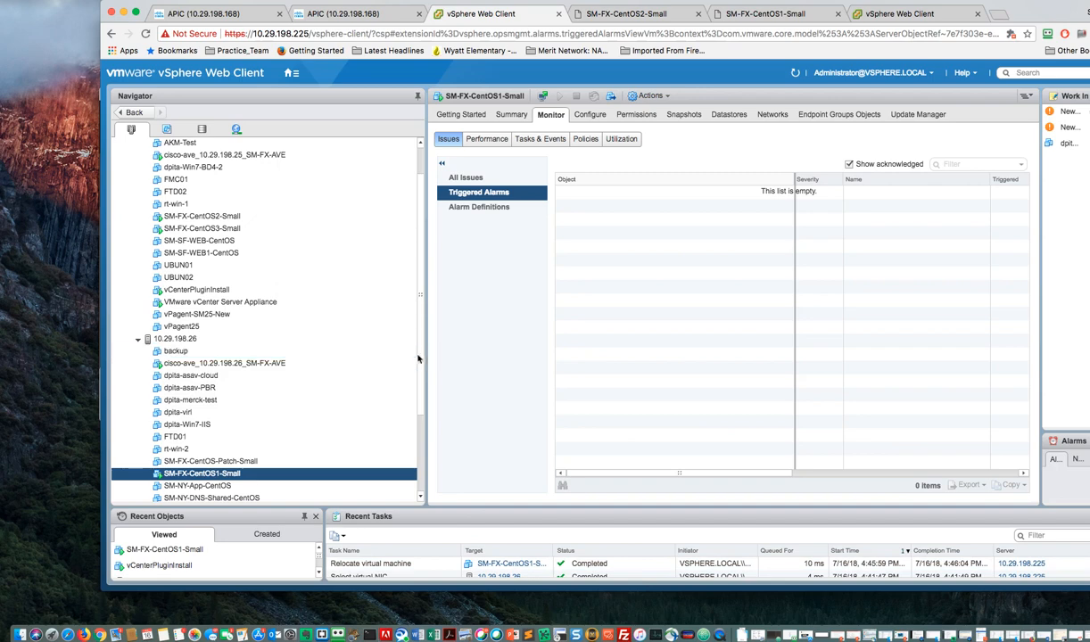
- Close the disconnected SM-FX-CentOS1-Small console and return to the vSphere inventory
scroll(420, 339, "up", 2)
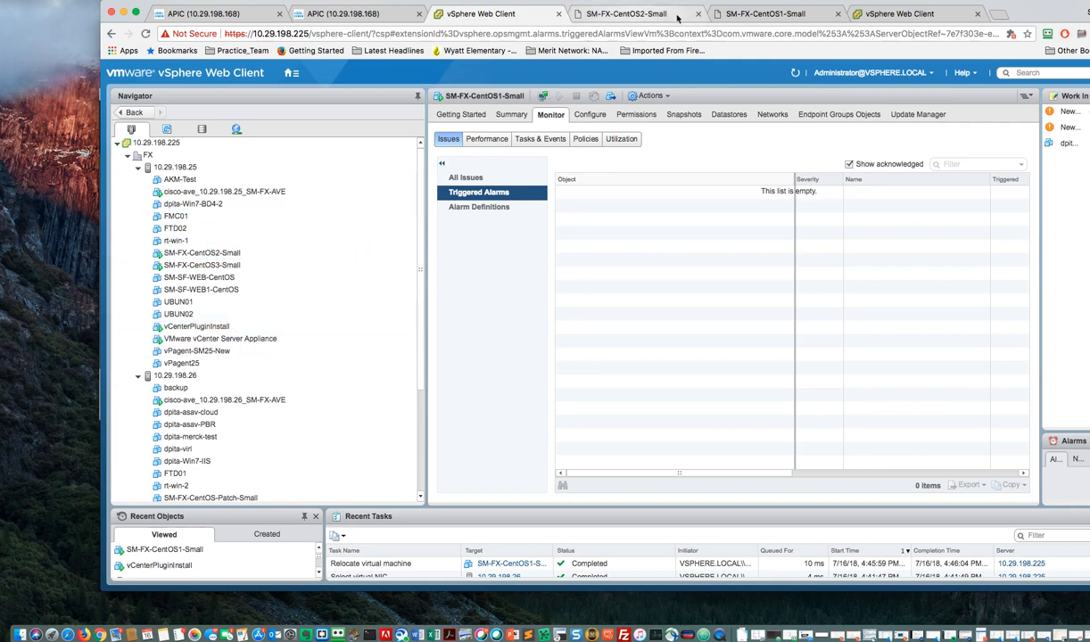
left_click(757, 16)
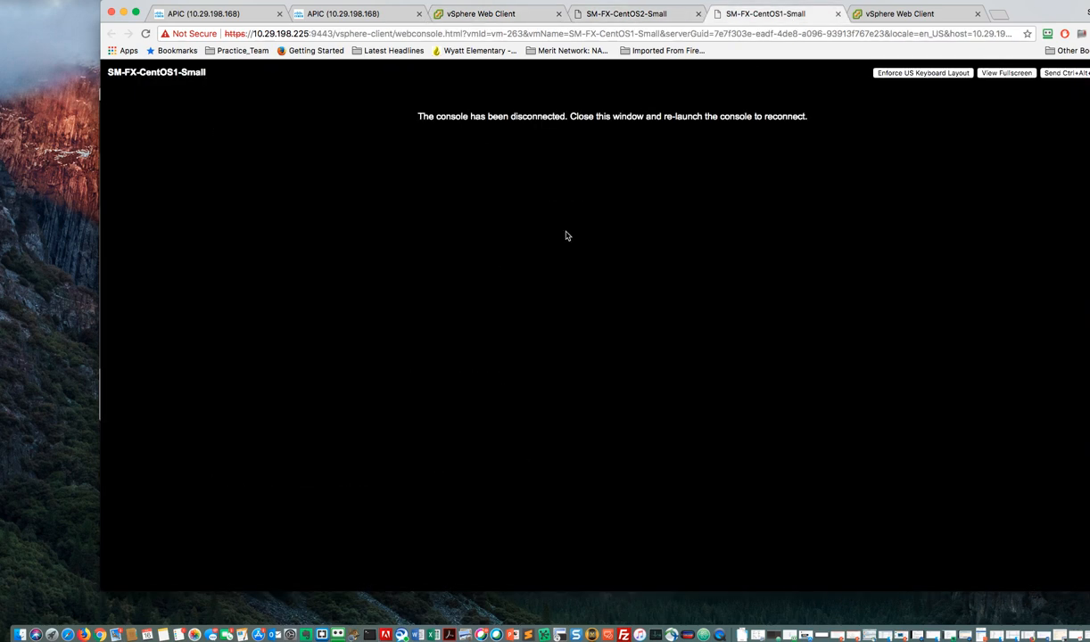
left_click(838, 14)
left_click(492, 14)
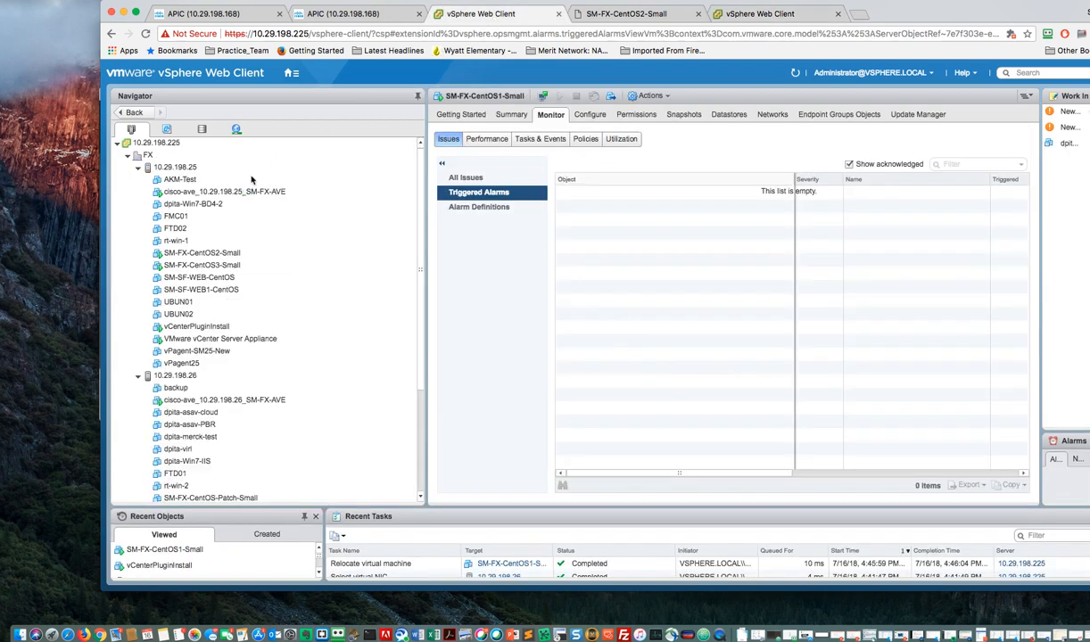
- Examine the VMs under hosts 10.29.198.25 and 10.29.198.26 to check where SM-FX-CentOS1-Small is placed
left_click(242, 277)
scroll(244, 287, "down", 4)
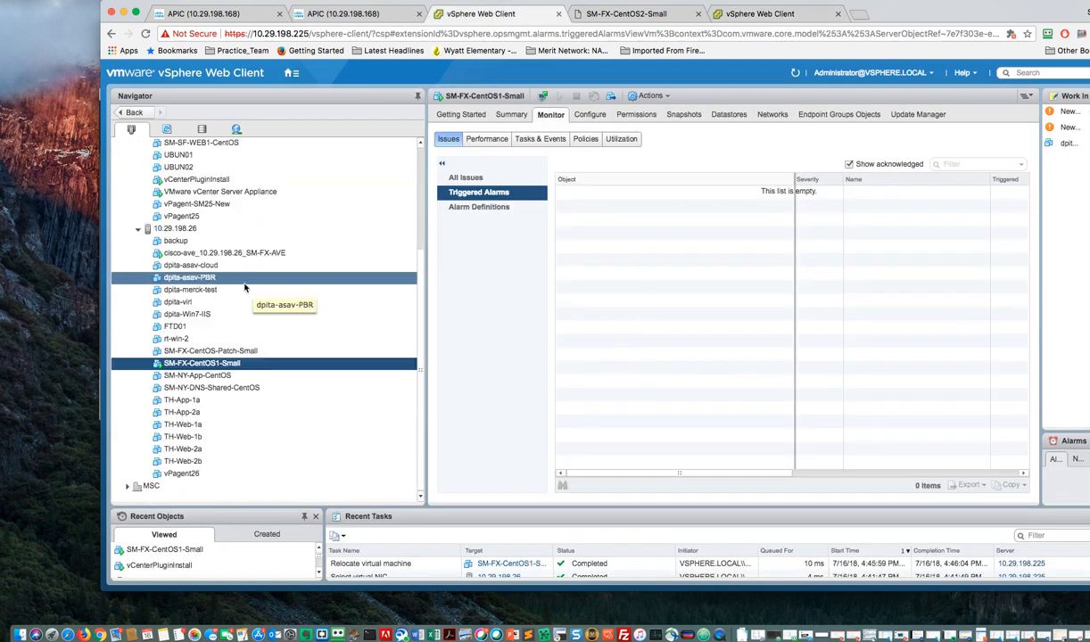
scroll(244, 287, "up", 4)
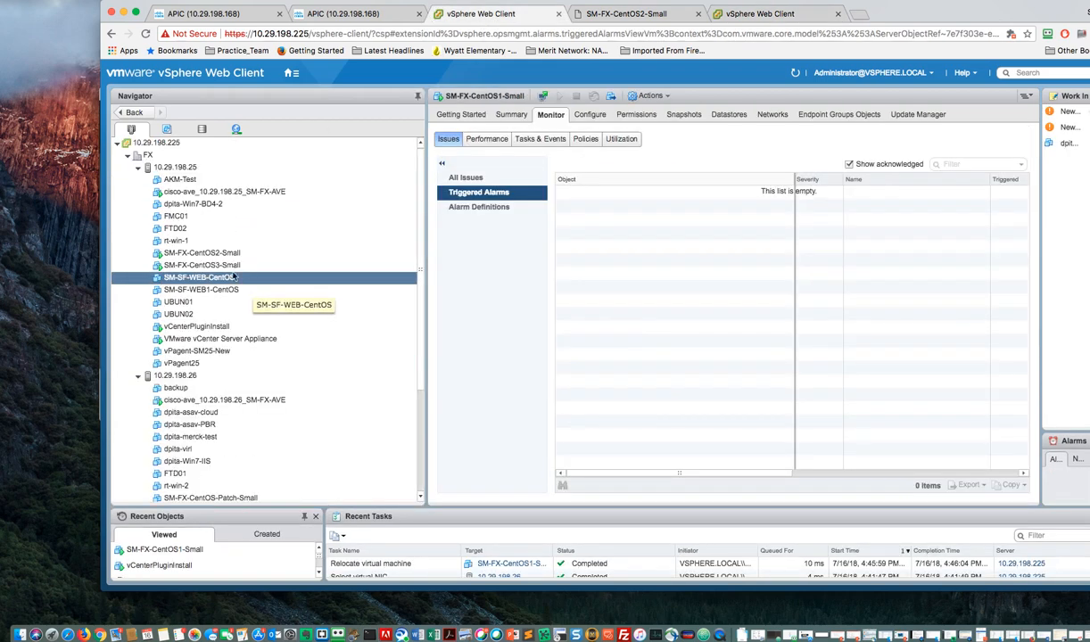
left_click(194, 265)
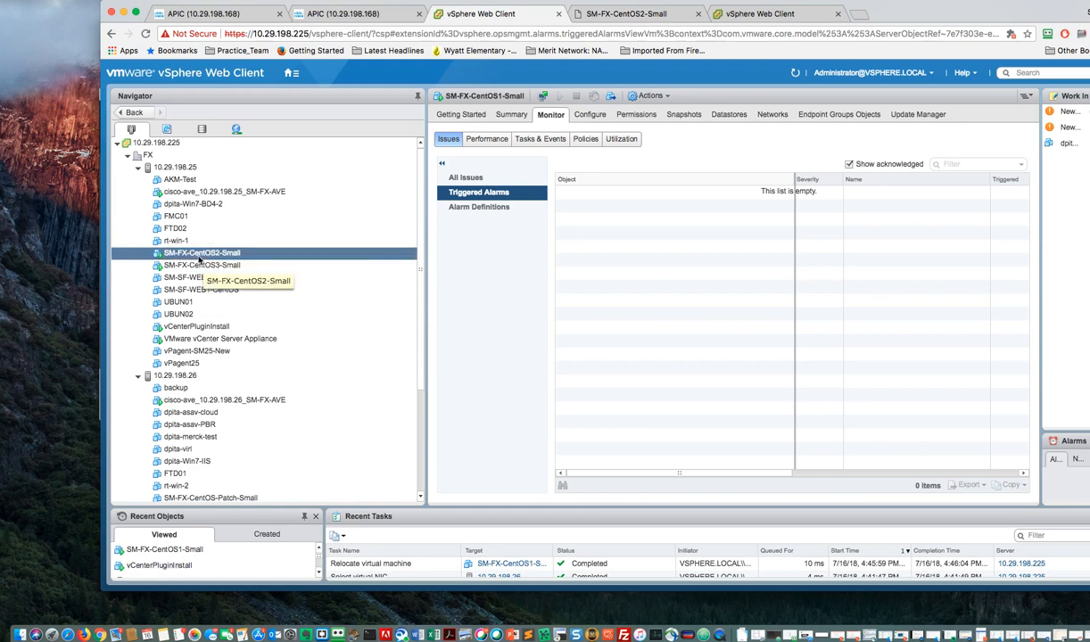
left_click(205, 277)
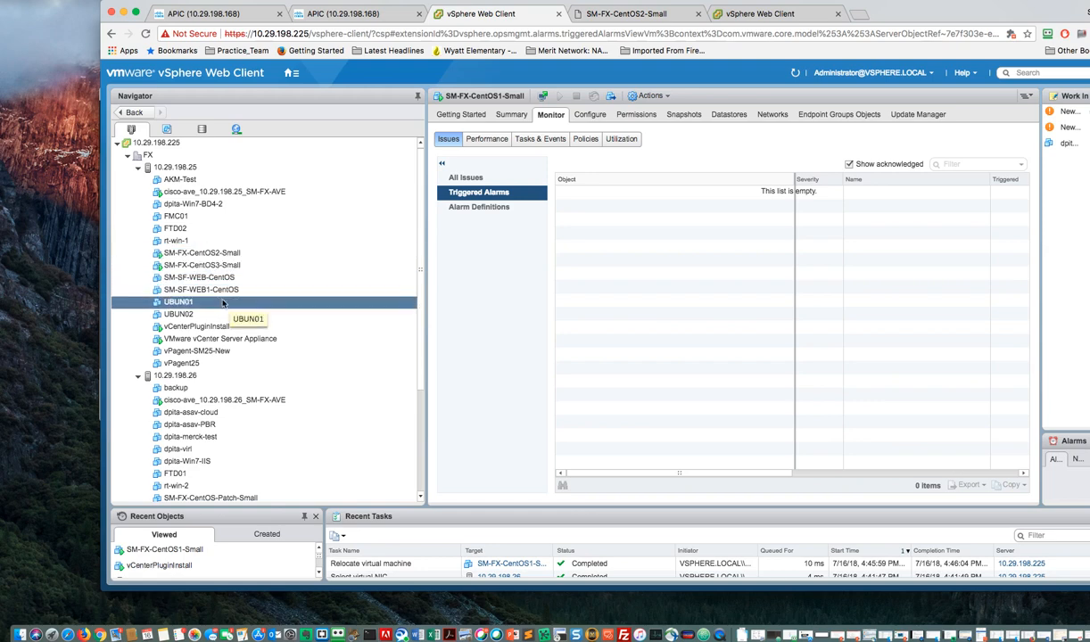
left_click(214, 291)
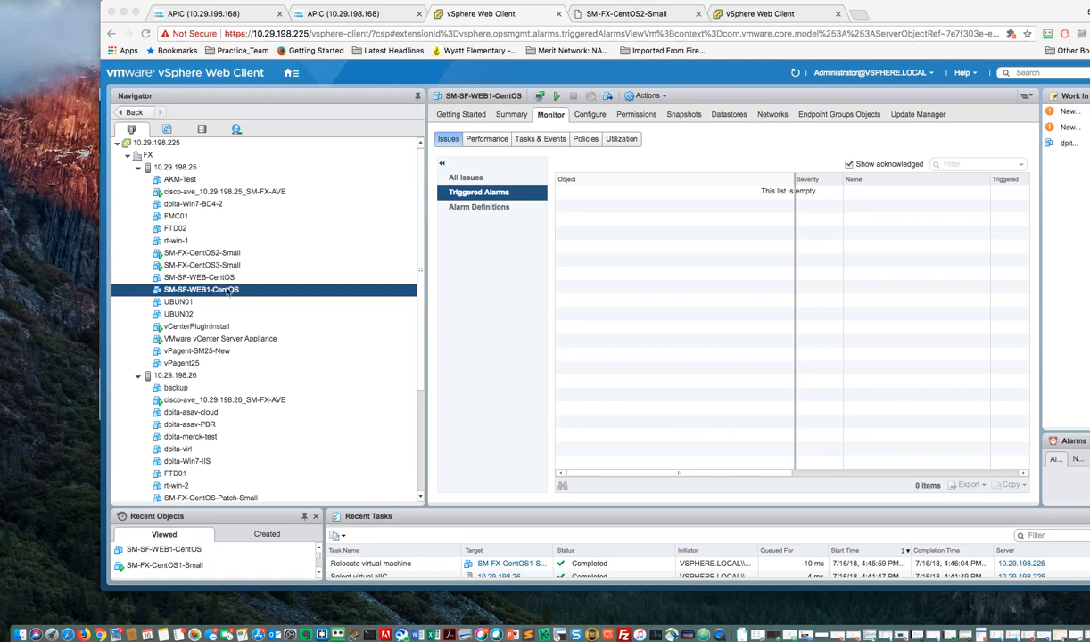
scroll(228, 292, "down", 2)
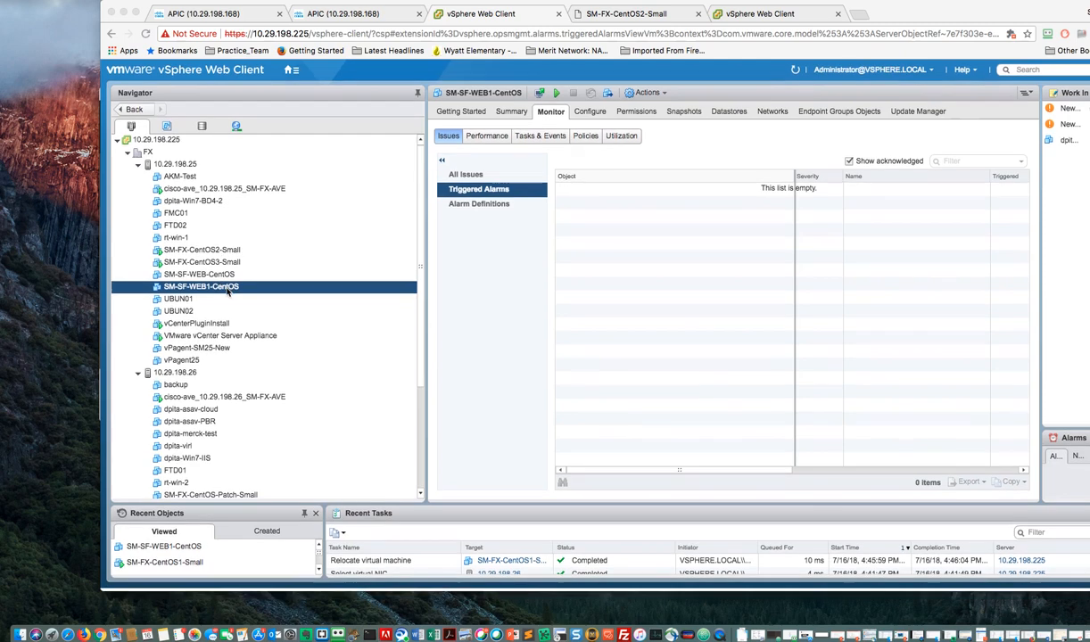
scroll(208, 401, "down", 2)
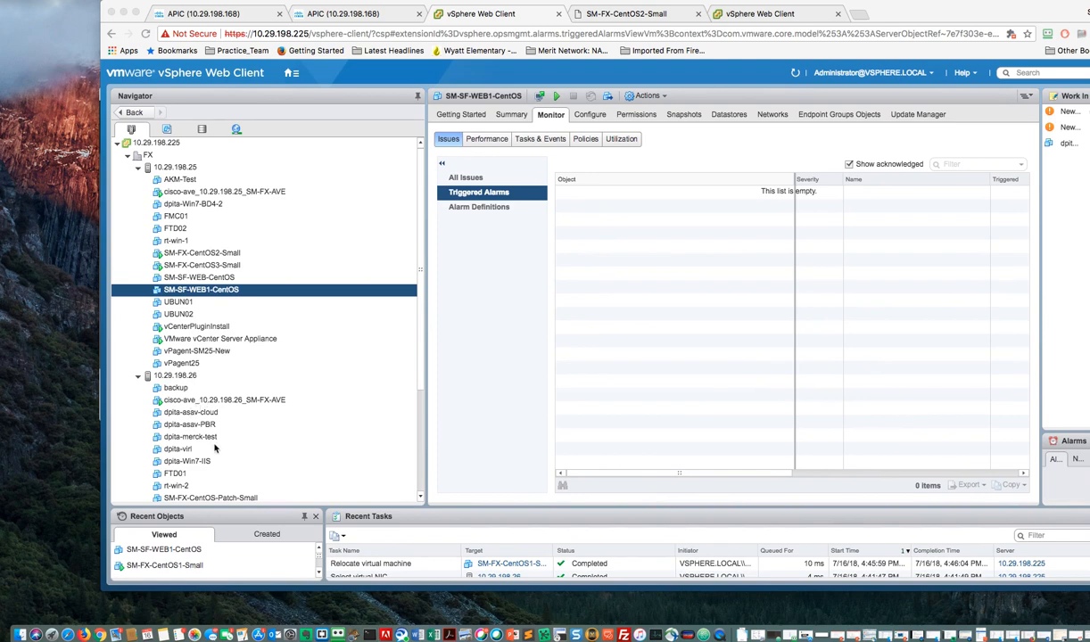
scroll(216, 473, "down", 1)
left_click(421, 462)
scroll(425, 444, "down", 5)
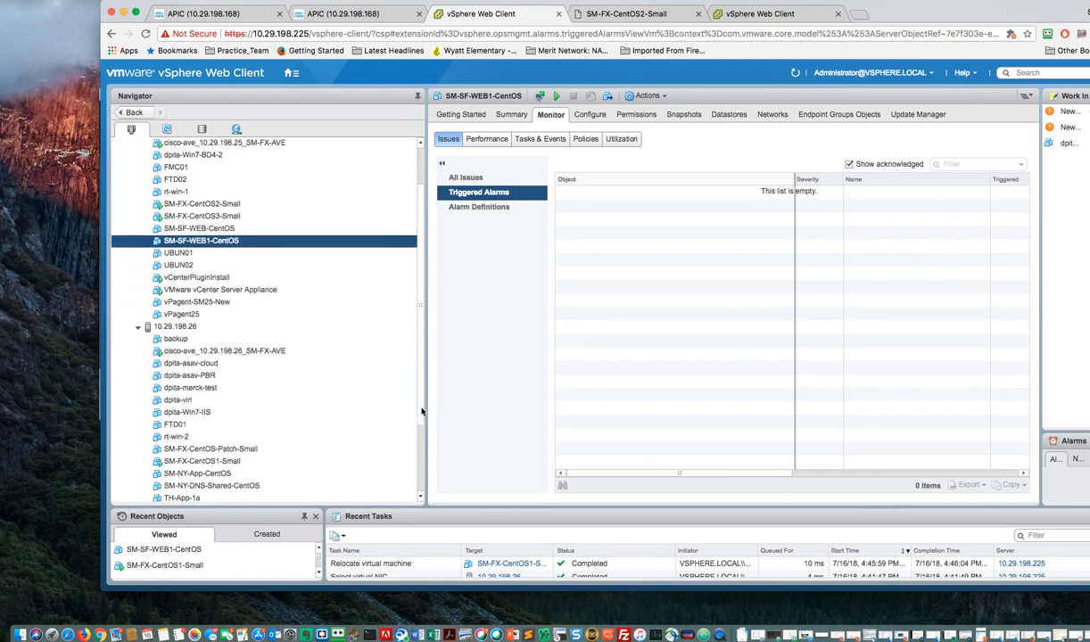
scroll(424, 444, "down", 1)
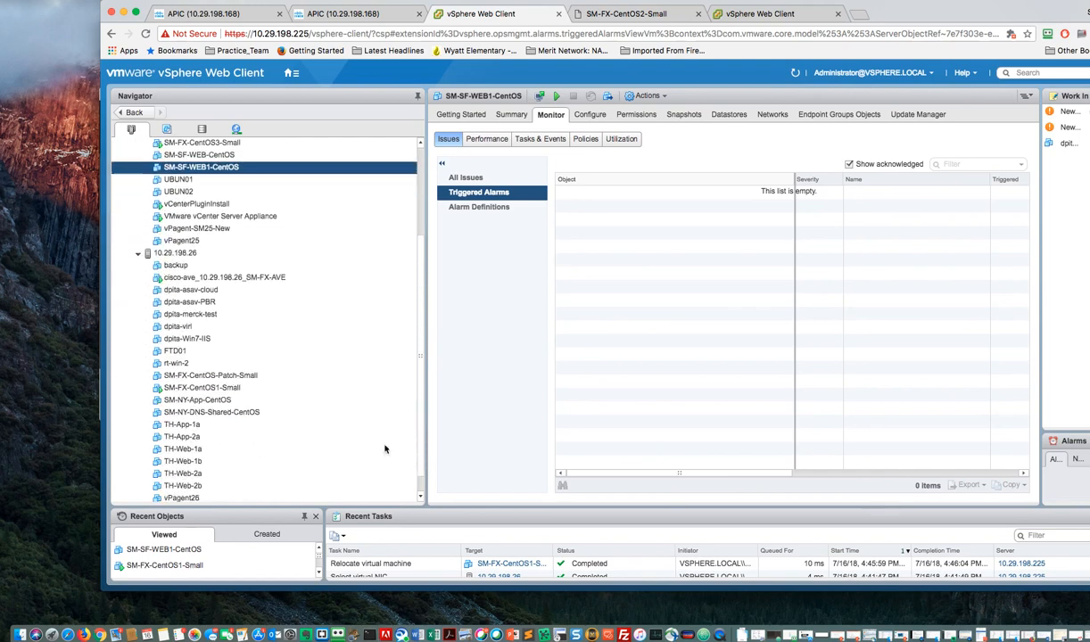
left_click(217, 388)
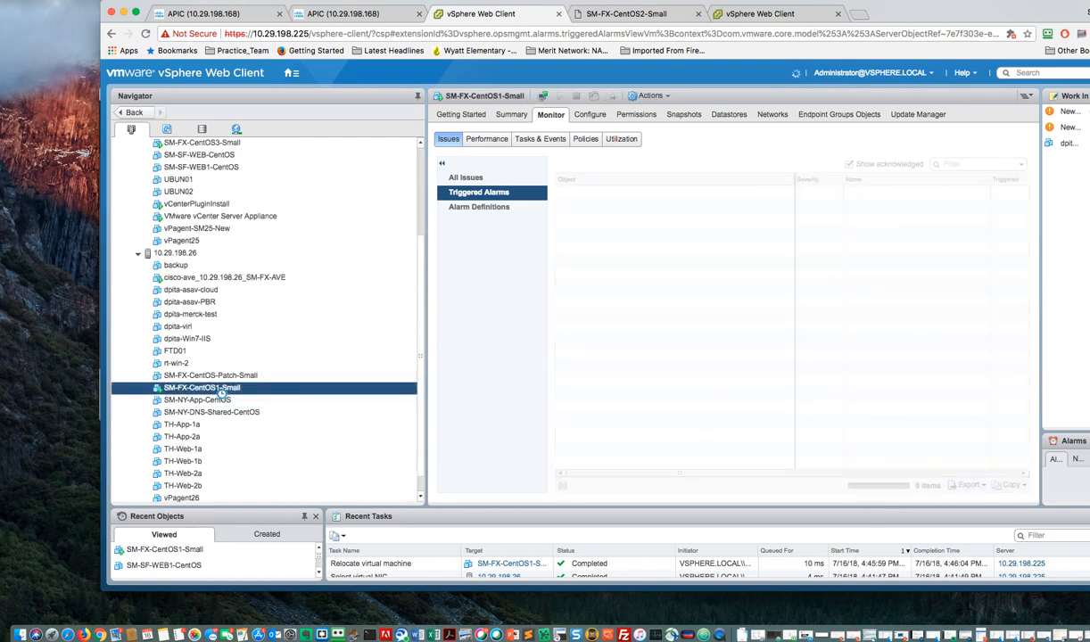
scroll(210, 392, "down", 1)
scroll(207, 392, "up", 6)
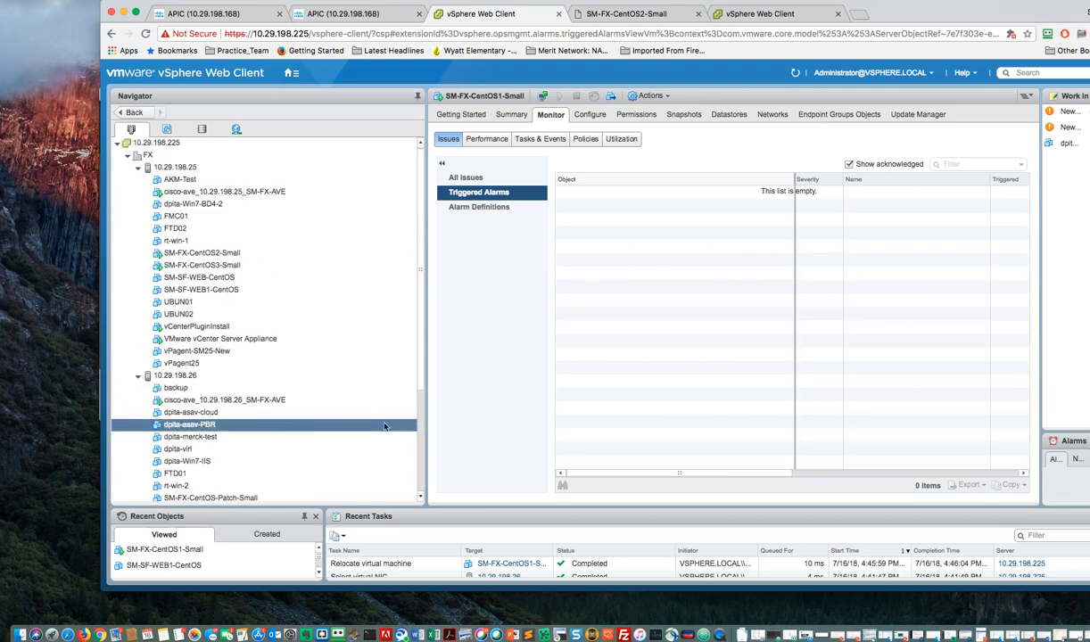
- Open a new console for SM-FX-CentOS1-Small under host 10.29.198.26 and ping 10.10.10.30 from it
right_click(218, 400)
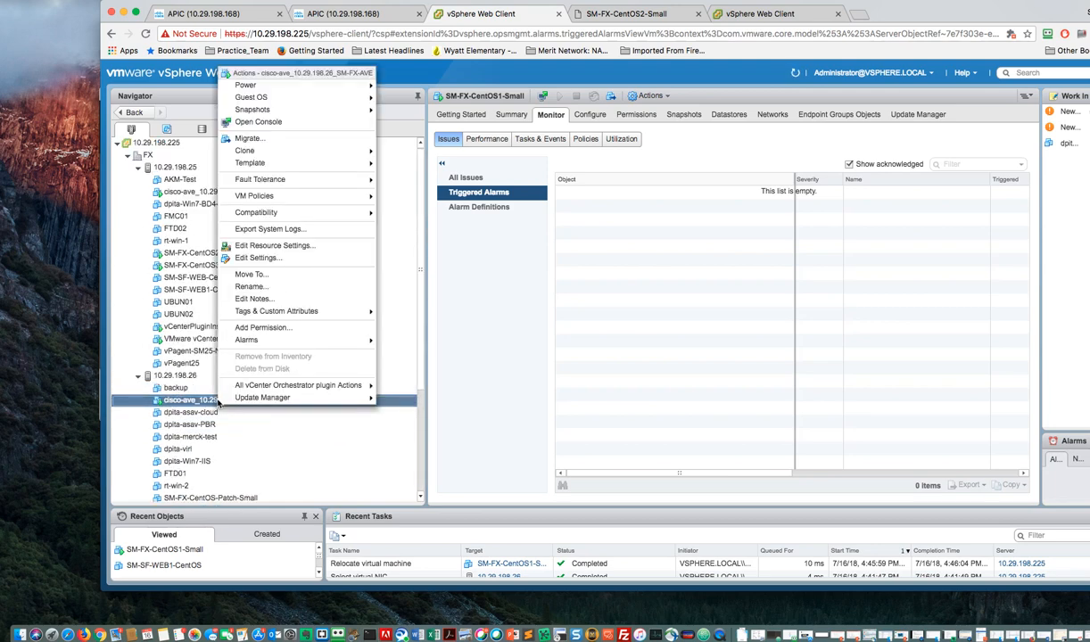
left_click(240, 434)
scroll(241, 436, "down", 6)
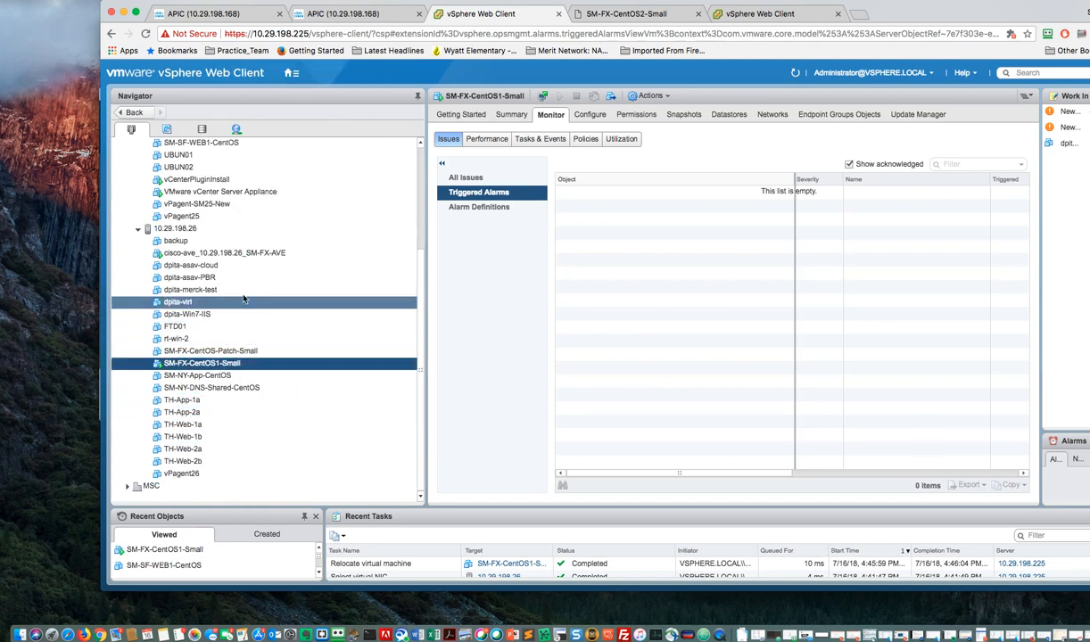
right_click(202, 367)
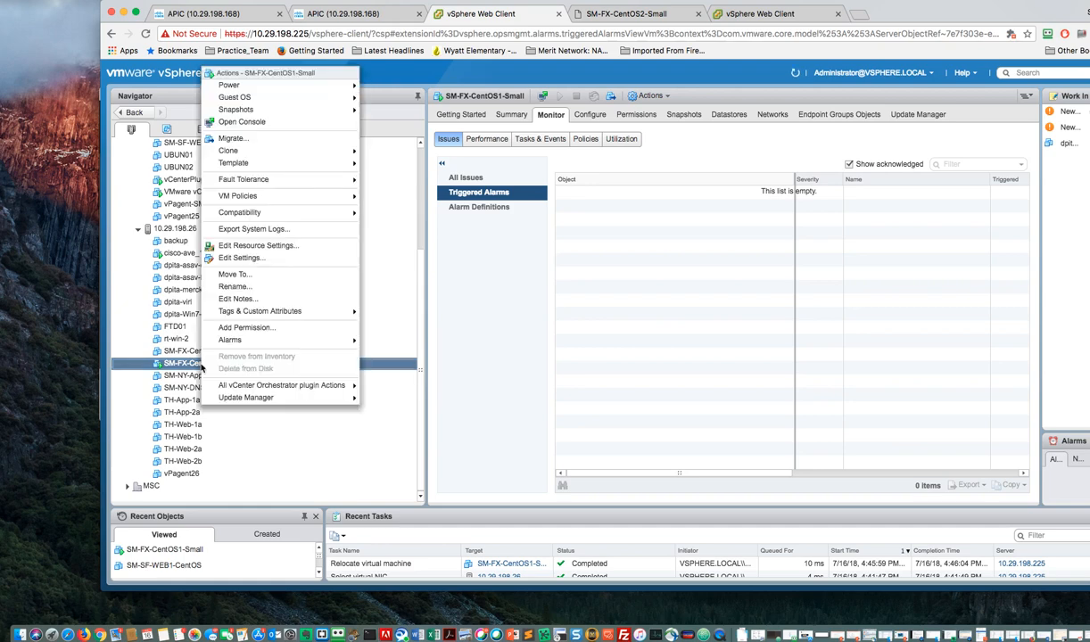
left_click(247, 124)
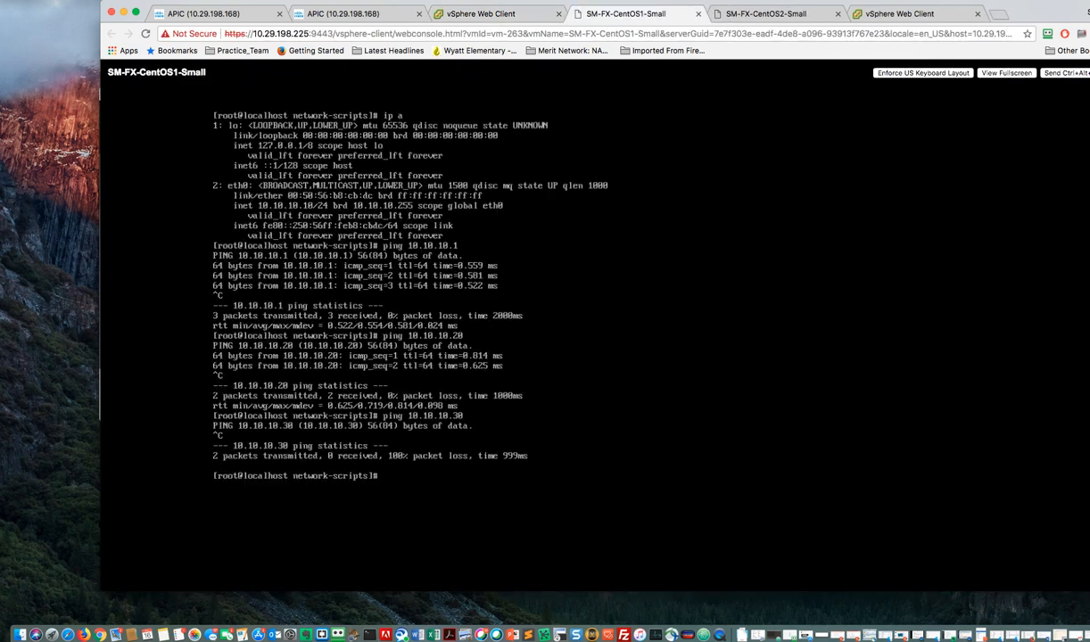
key("Up")
key("Return")
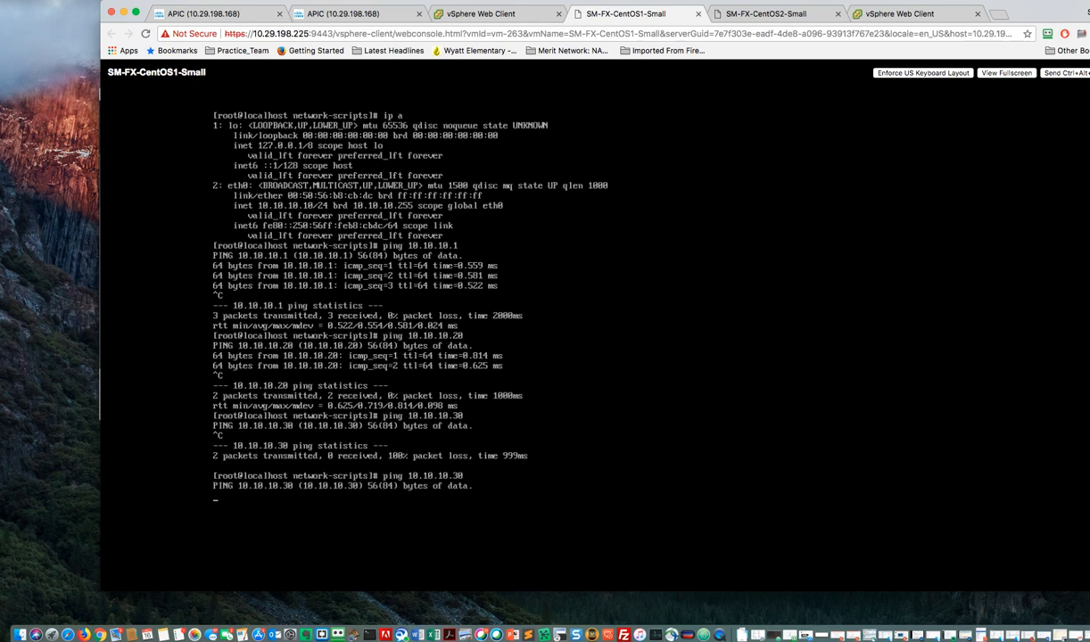
- Stop the running ping in the SM-FX-CentOS1-Small console and ping 10.10.10.20 instead
key("ctrl+c")
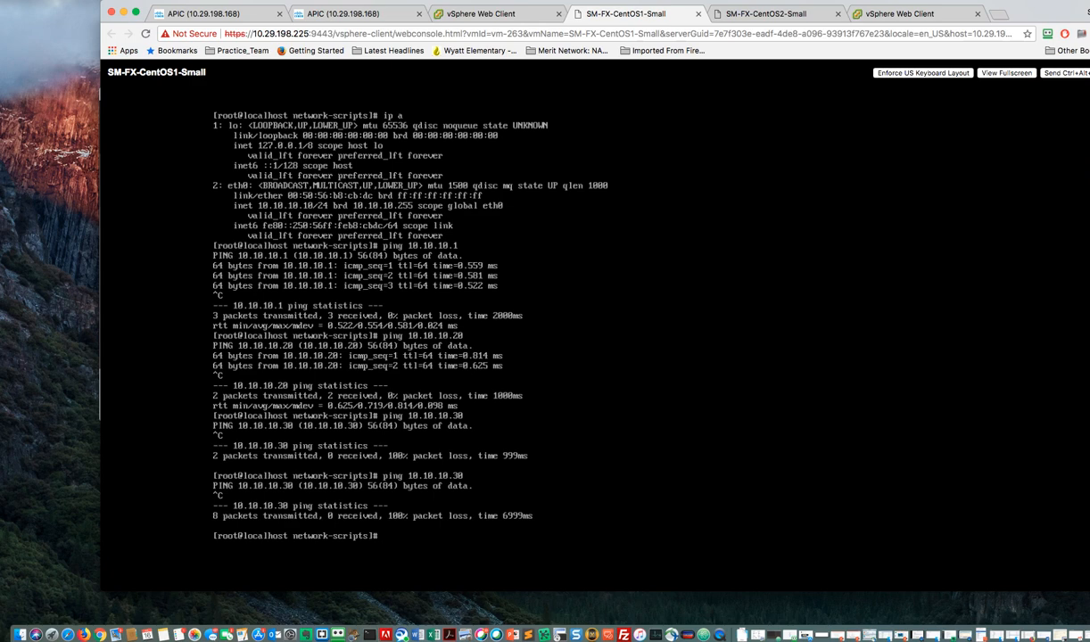
key("Up")
key("Return")
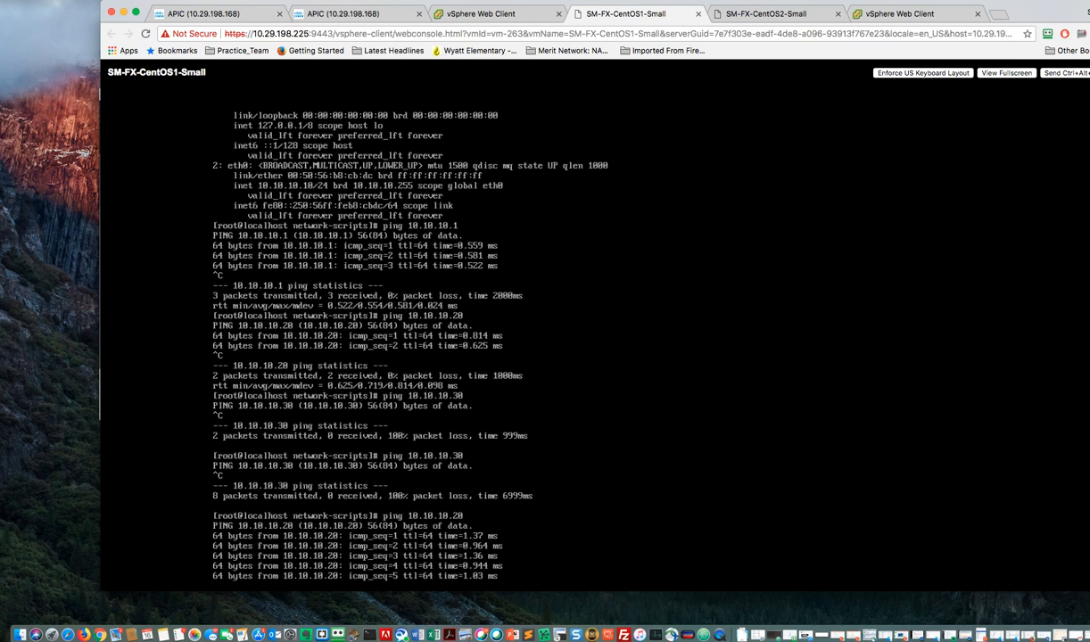
- Return to the vSphere inventory and start migrating SM-FX-CentOS3-Small, changing only the compute resource, to host 10.29.198.26
left_click(486, 14)
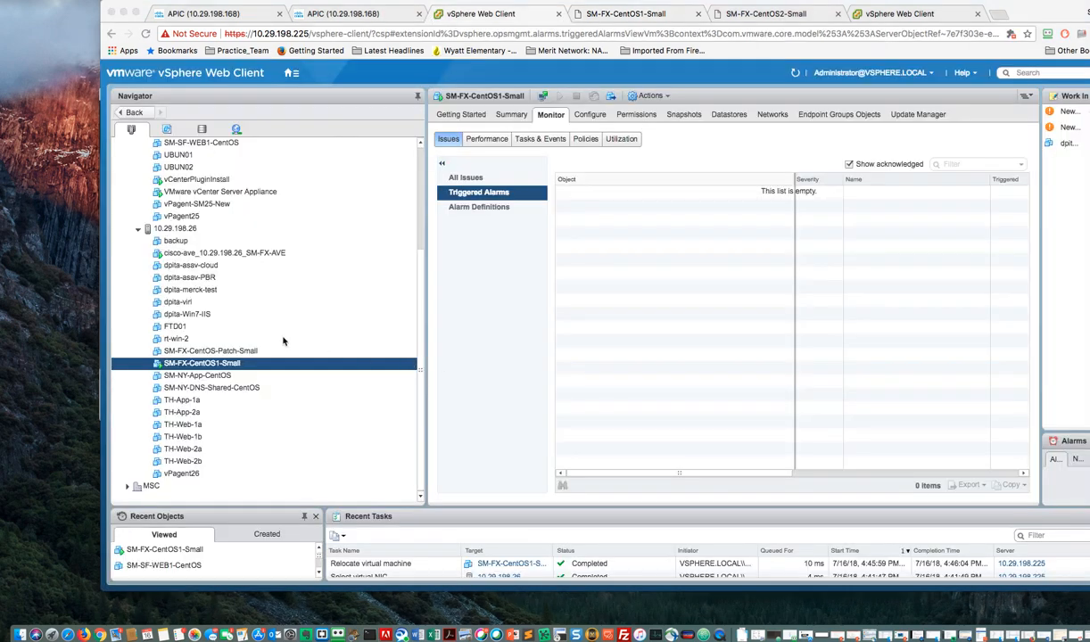
scroll(284, 340, "up", 5)
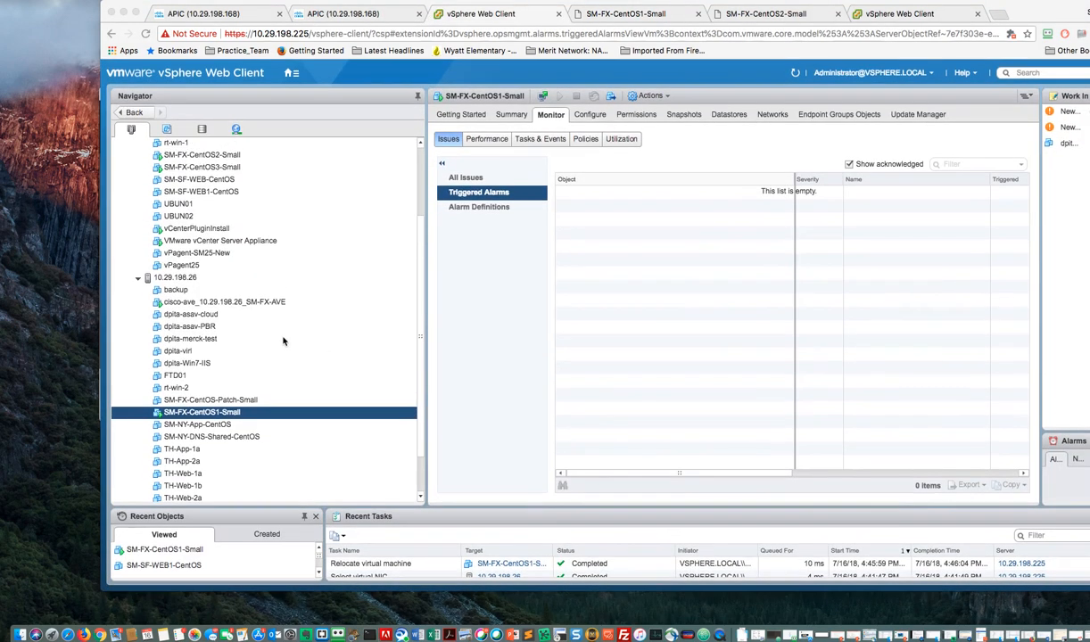
scroll(283, 341, "up", 1)
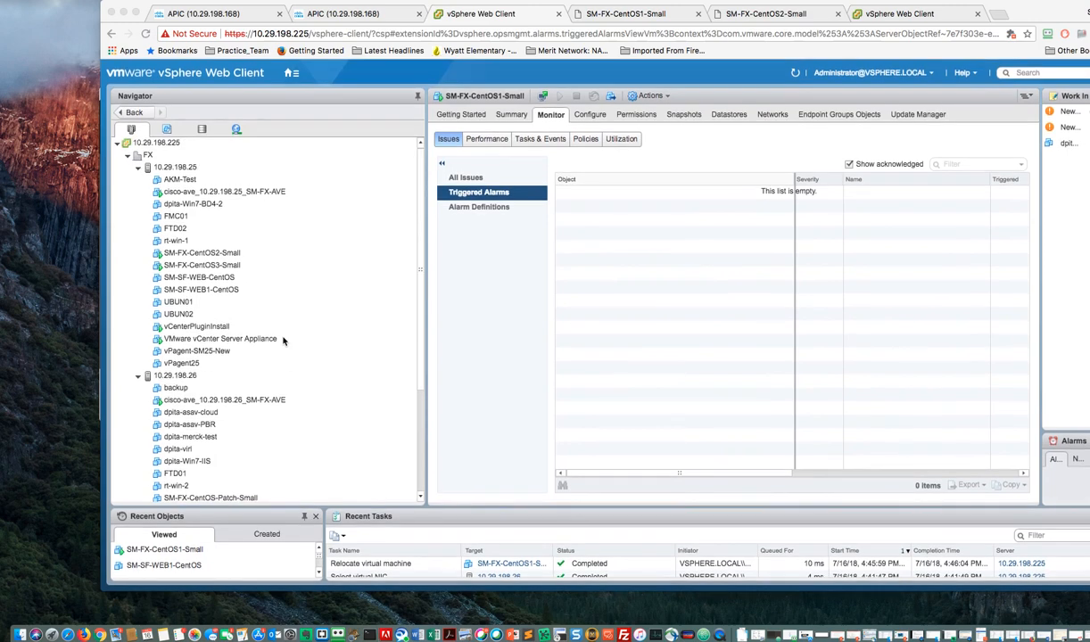
left_click(202, 266)
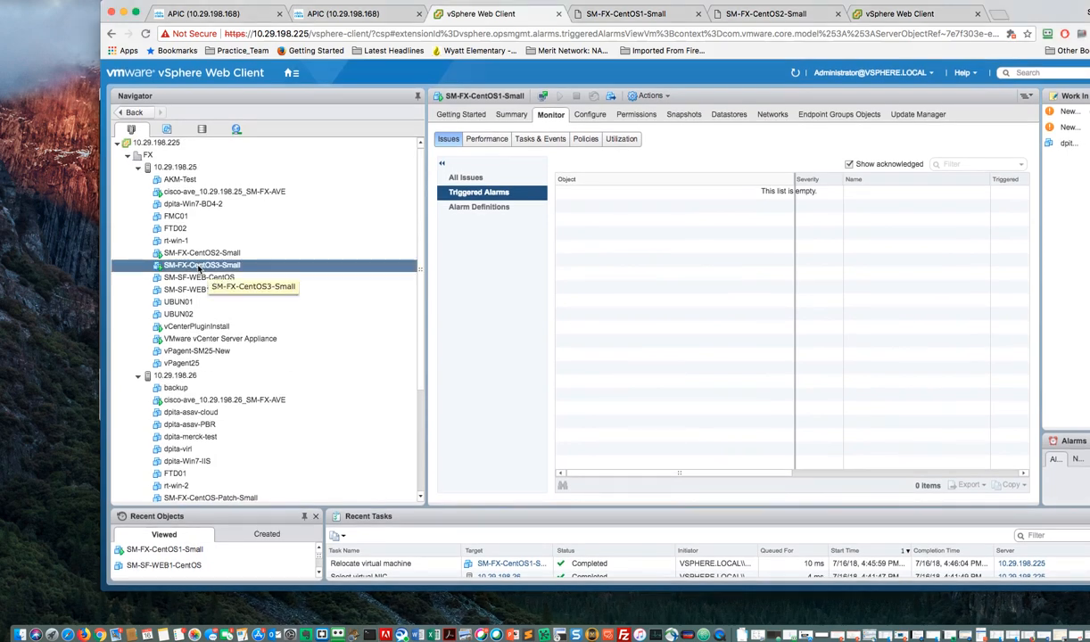
left_click(202, 267)
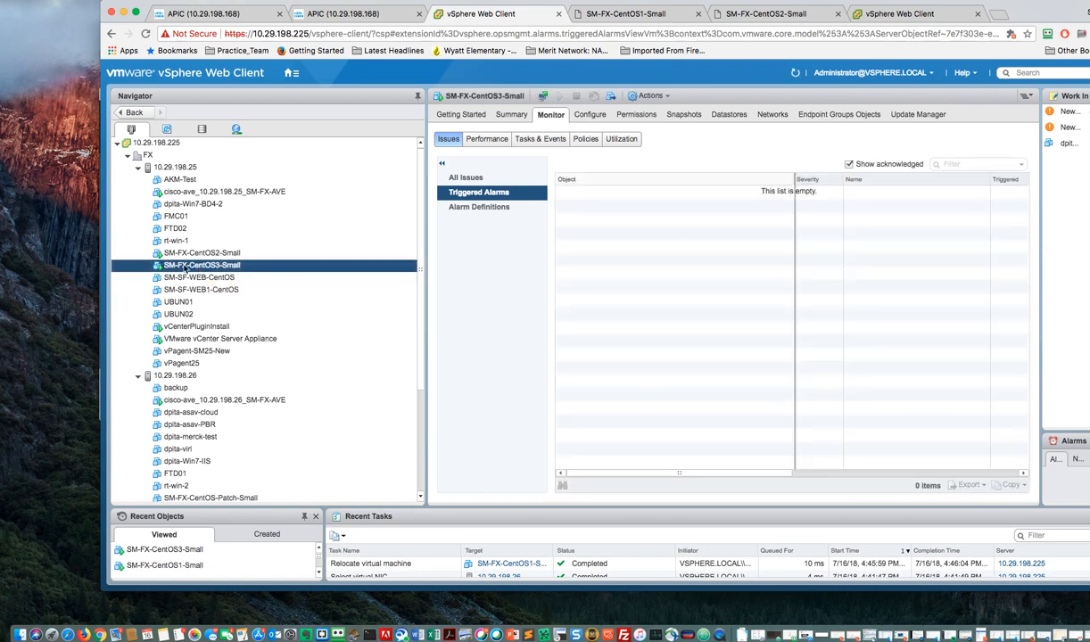
right_click(183, 266)
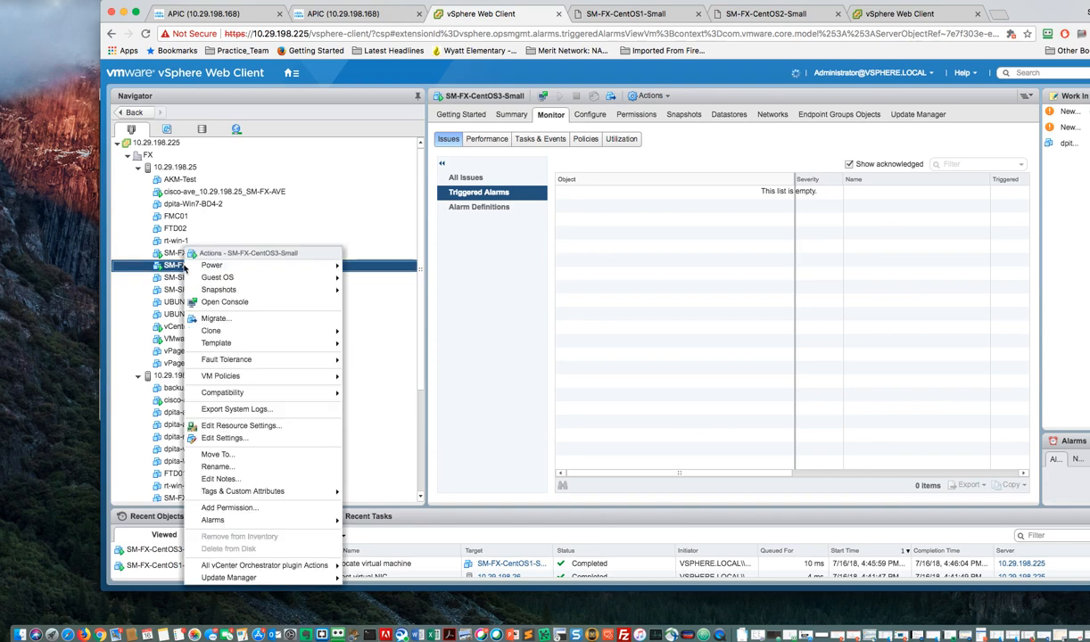
left_click(214, 318)
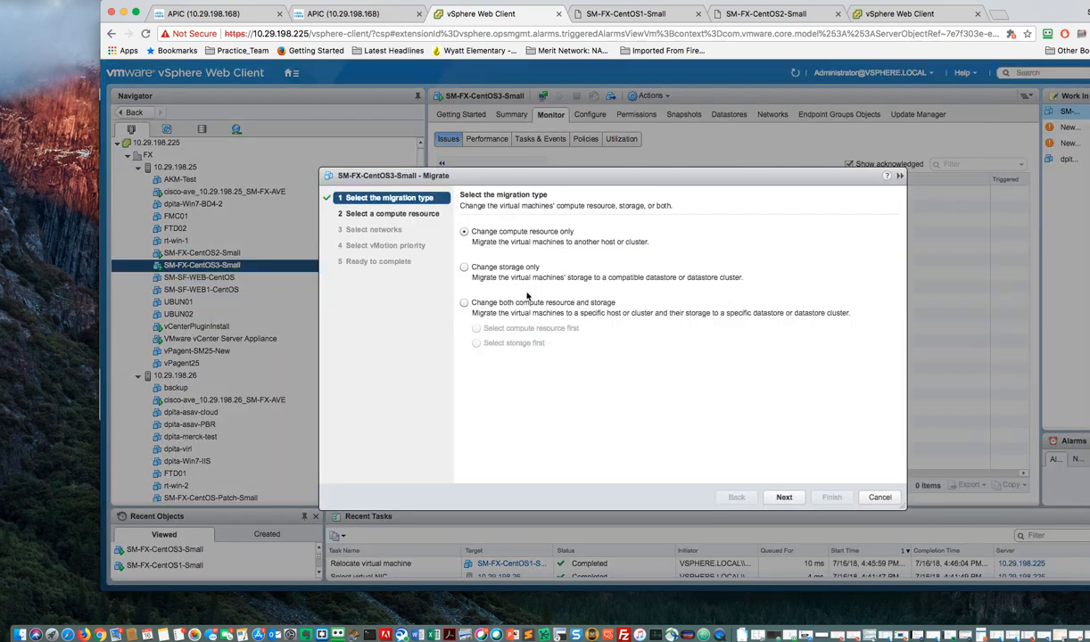
left_click(783, 497)
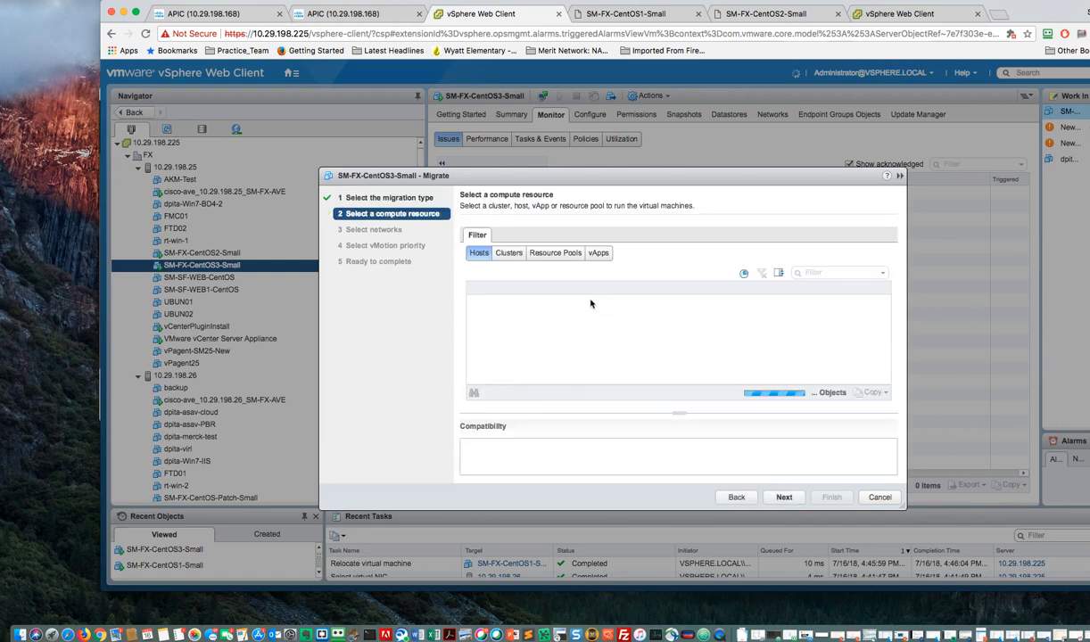
left_click(474, 316)
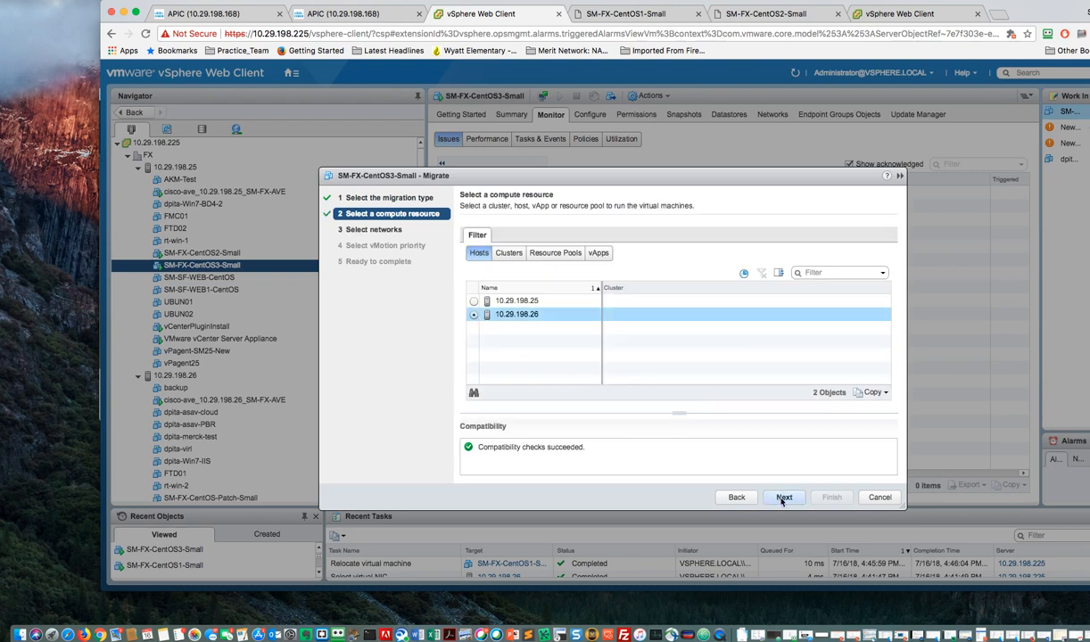
left_click(782, 497)
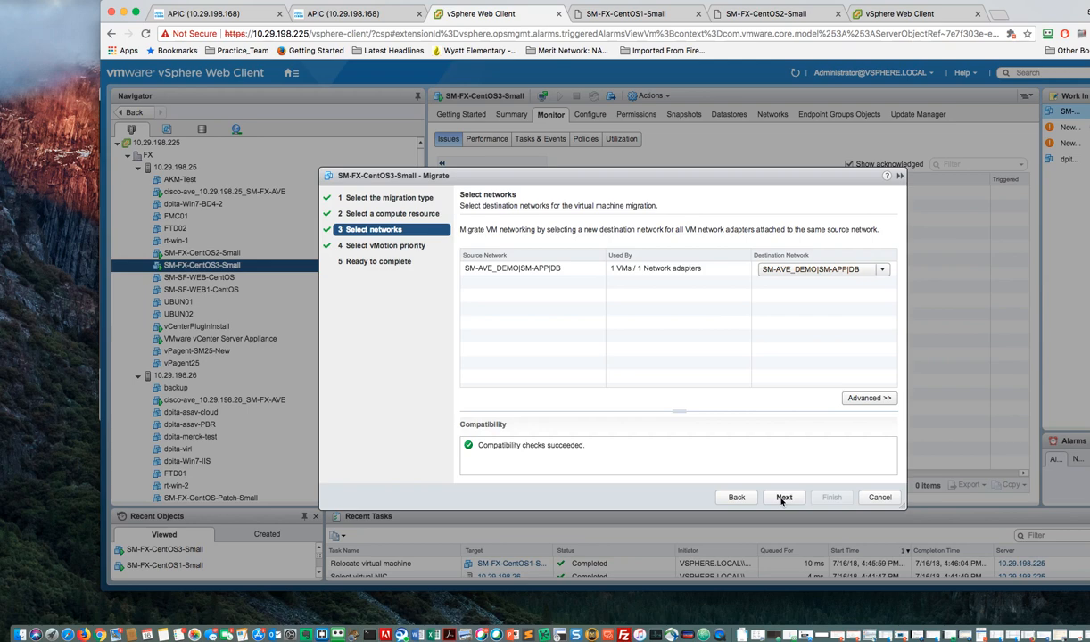
- Keep SM-AVE_DEMO|SM-APP|DB as the destination network, schedule vMotion with high priority, and finish the SM-FX-CentOS3-Small migration setup
left_click(782, 497)
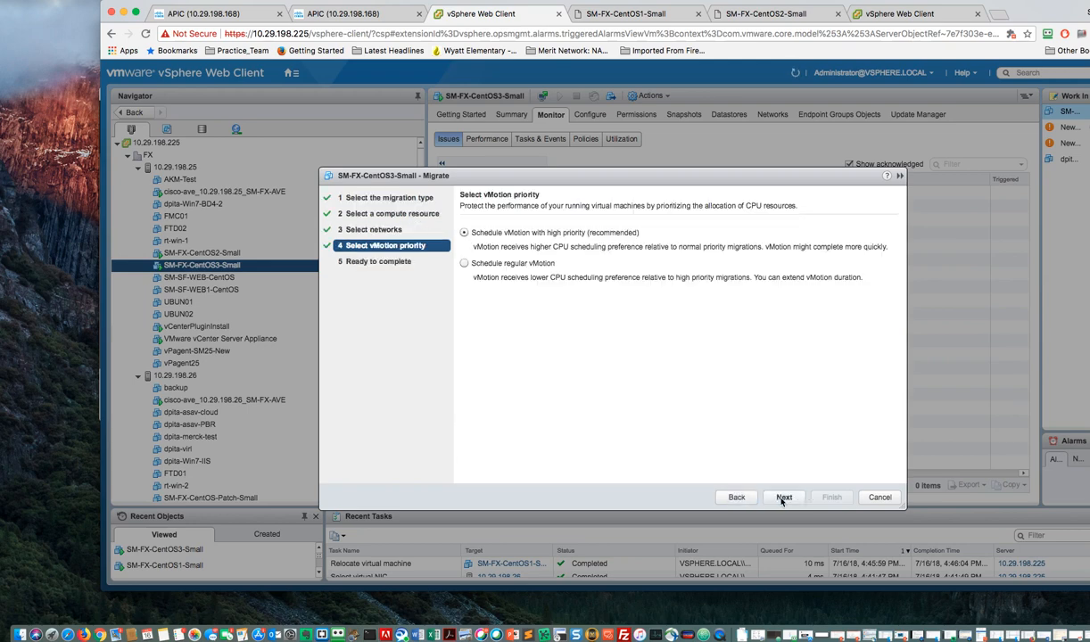
left_click(783, 498)
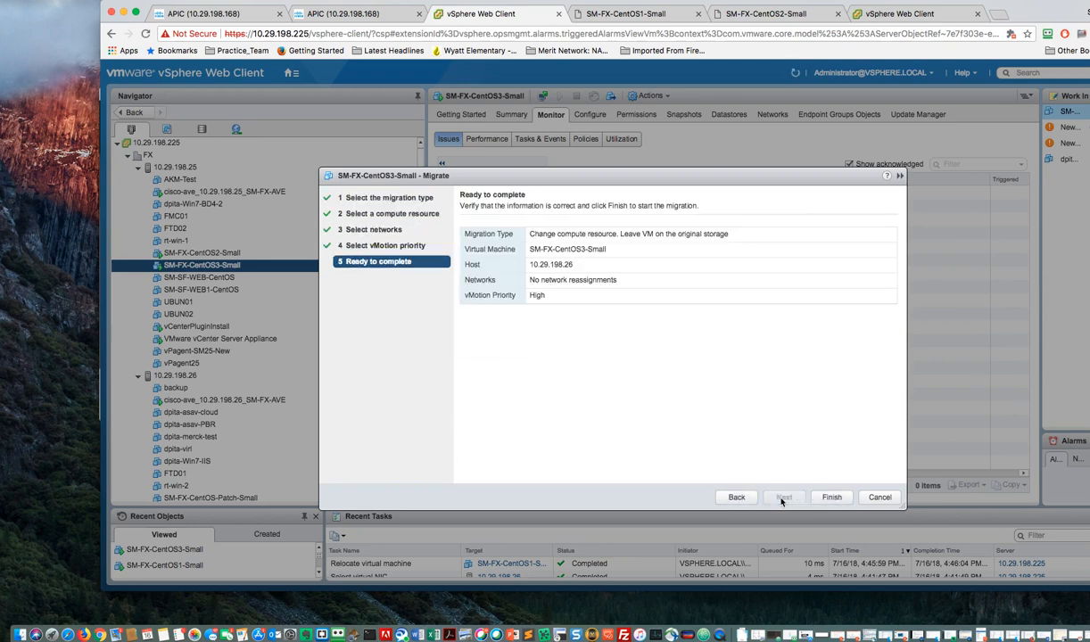
left_click(842, 499)
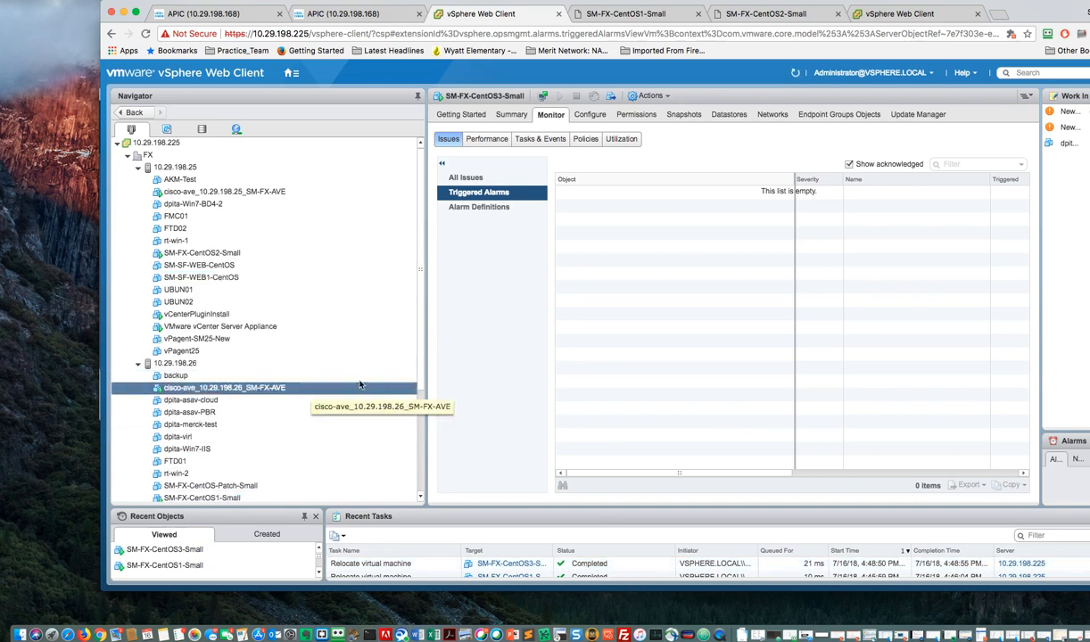
- Ping 10.10.10.30 from the SM-FX-CentOS2-Small console, and stop the ping after a series of replies
left_click(764, 15)
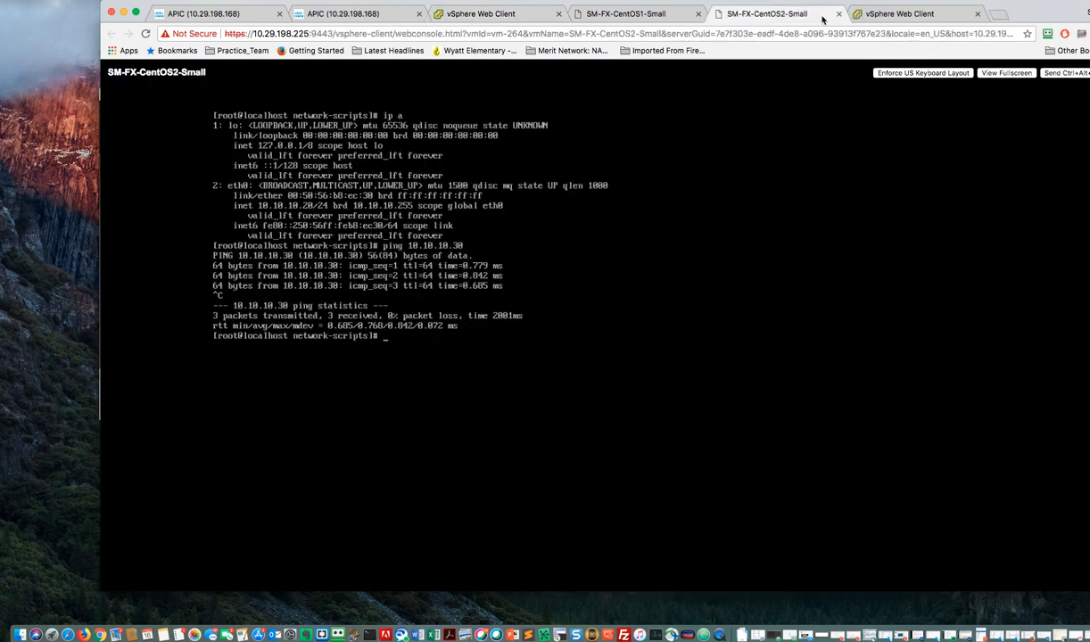
key("Return")
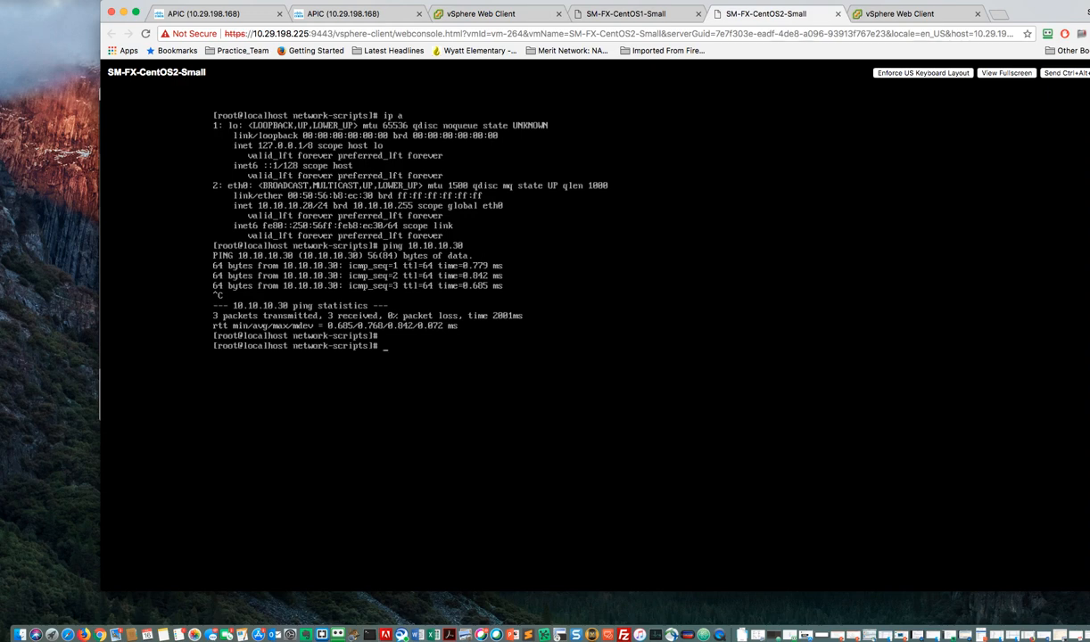
key("Return")
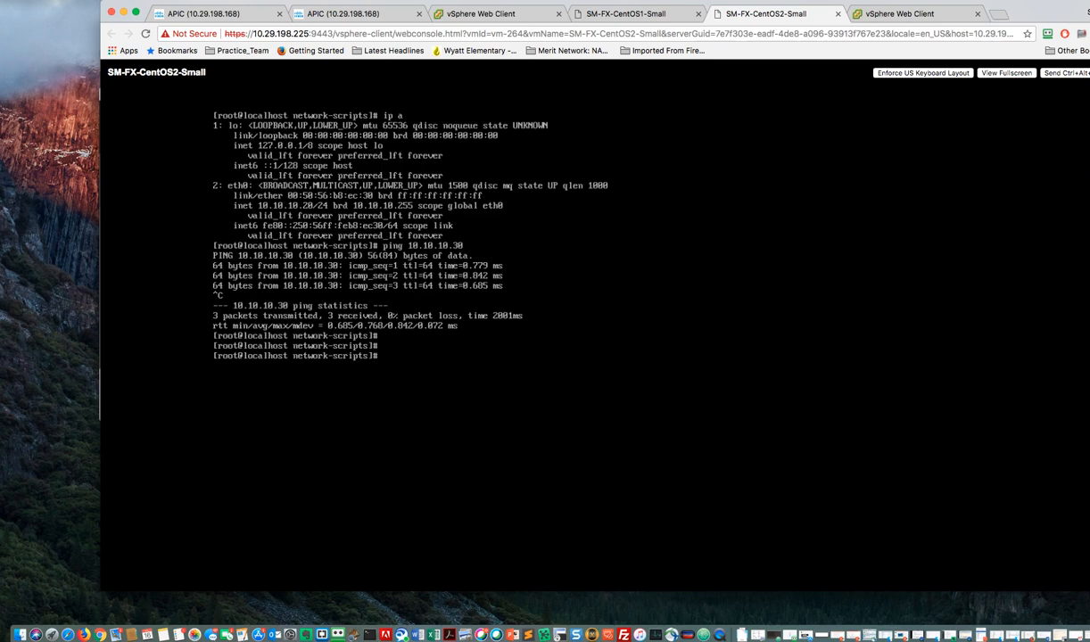
key("Up")
key("Return")
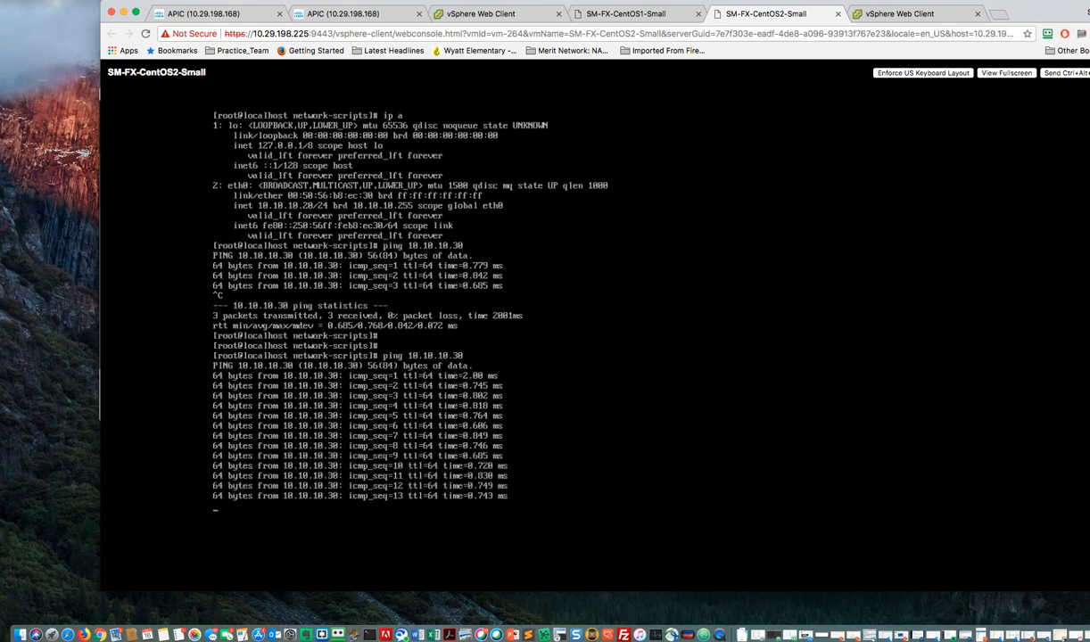
key("ctrl+c")
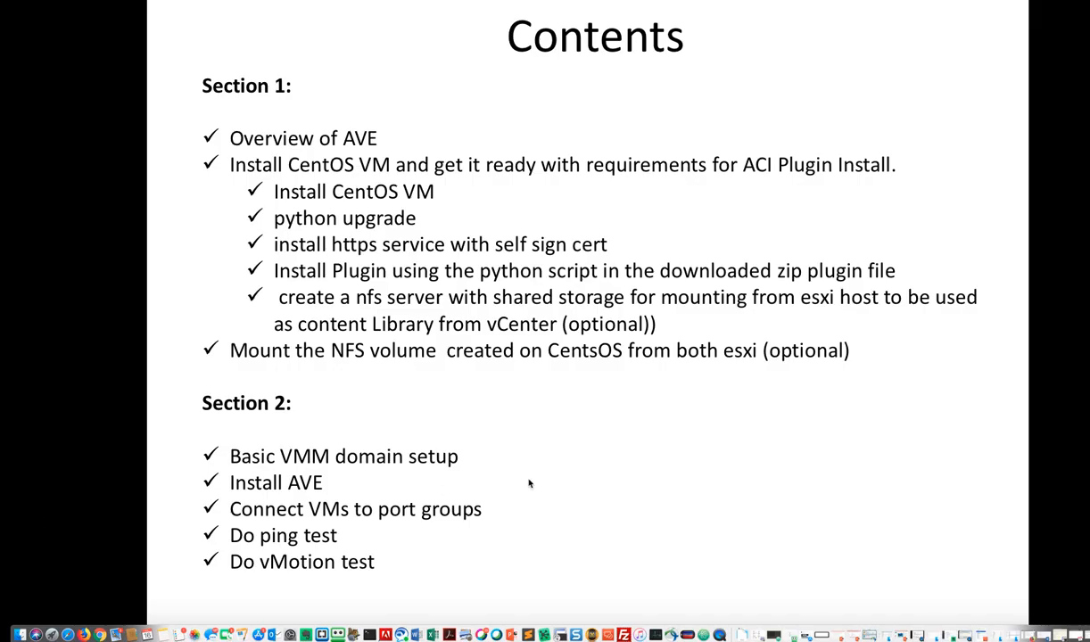
left_click(529, 483)
left_click(528, 482)
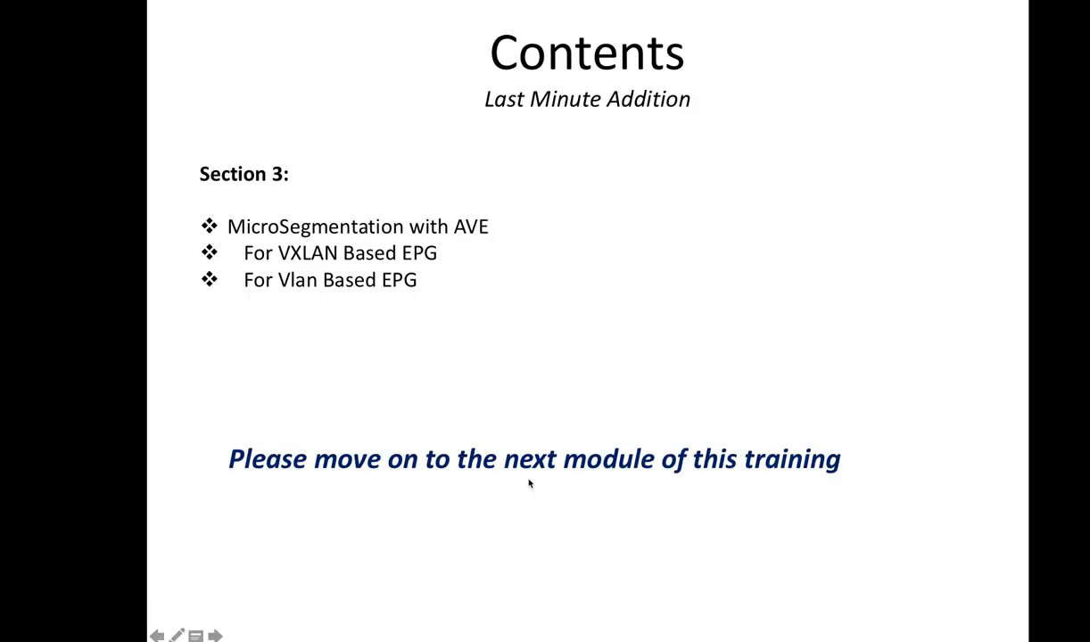